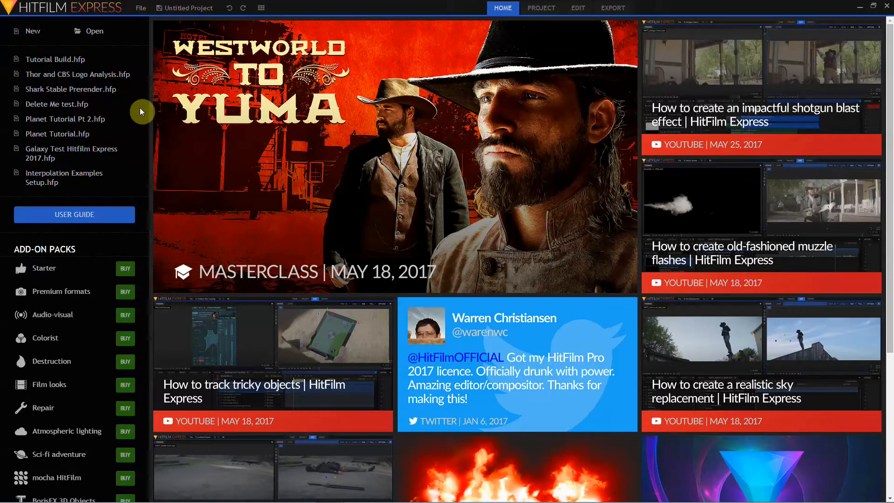
Start a new 1080p Full HD project at 24 fps for compositing and rename its composite shot "Fractal Starfield".
click(31, 31)
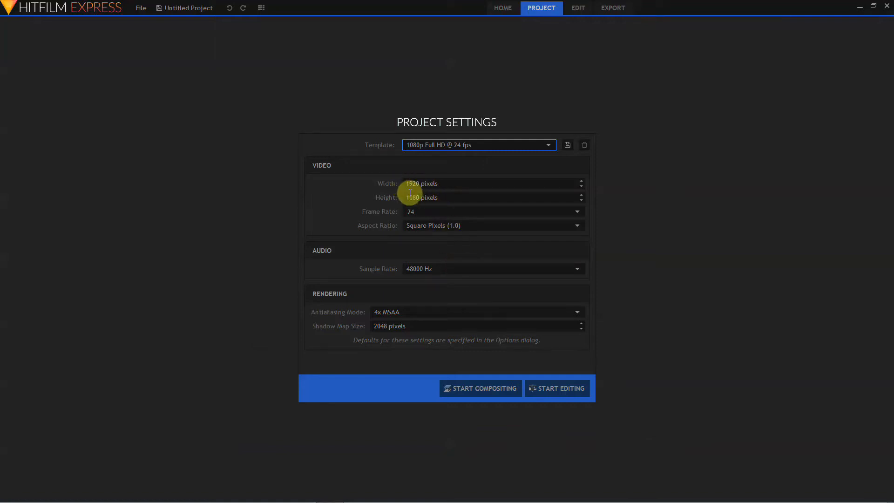
click(491, 389)
click(283, 486)
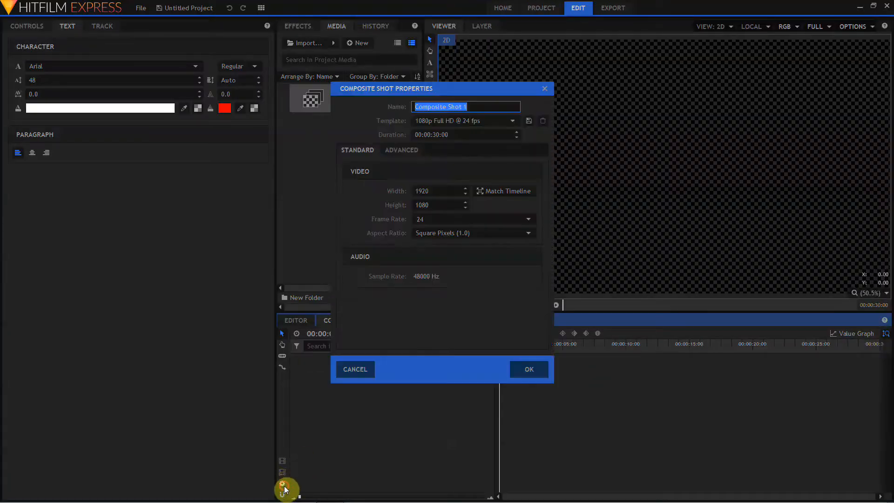
text(Fractal Starfield)
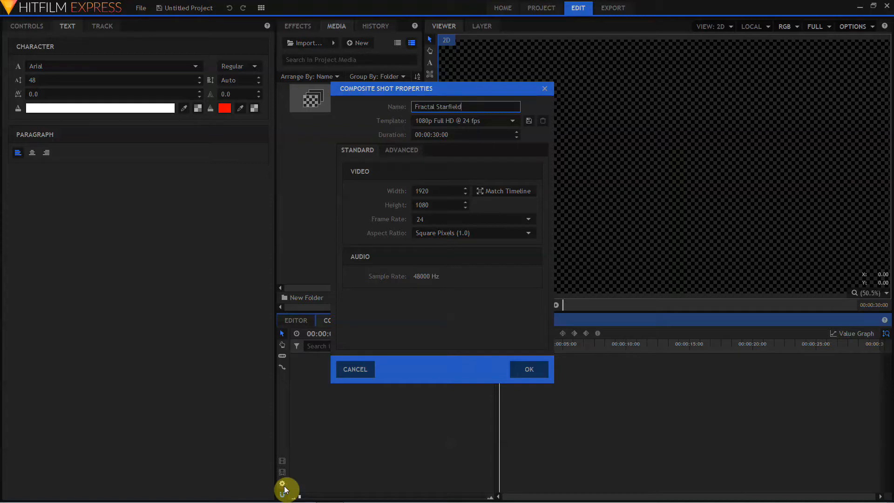
key(Return)
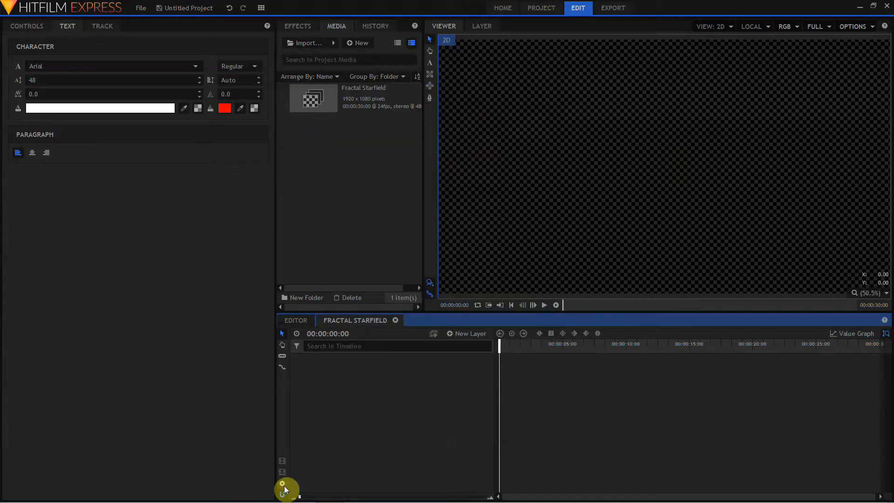
Add a black 1920x1080 plane layer to the Fractal Starfield composite shot.
click(450, 336)
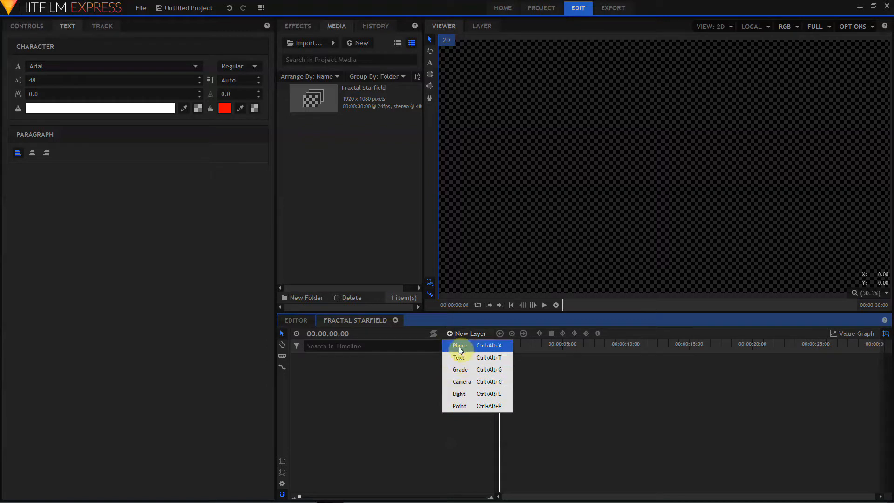
click(459, 345)
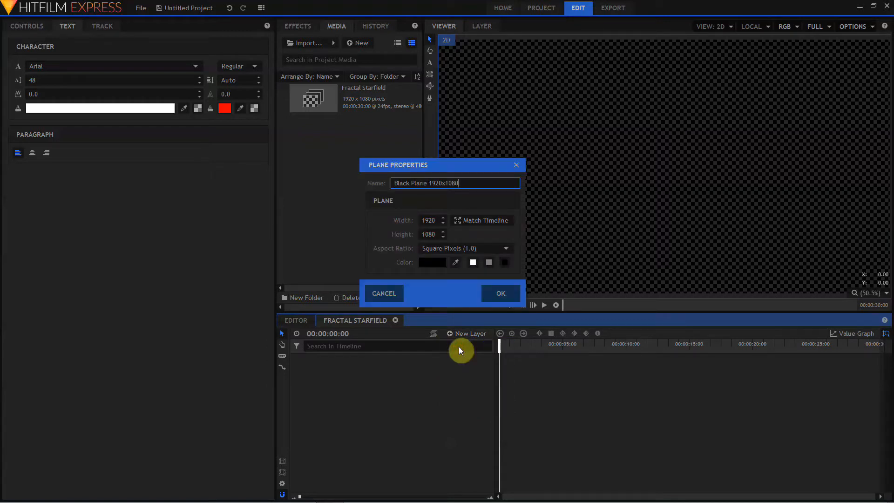
click(500, 298)
Find the Fractal Noise effect and apply it to the black plane layer.
click(298, 27)
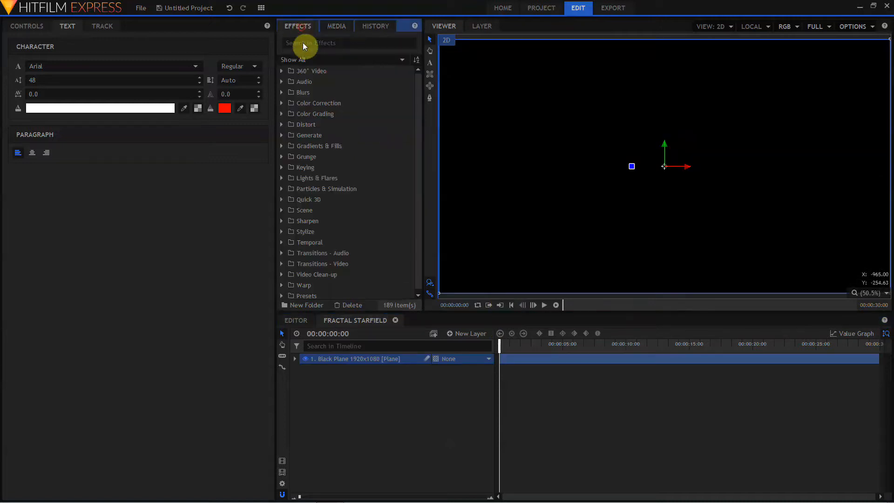
click(303, 42)
text(frac)
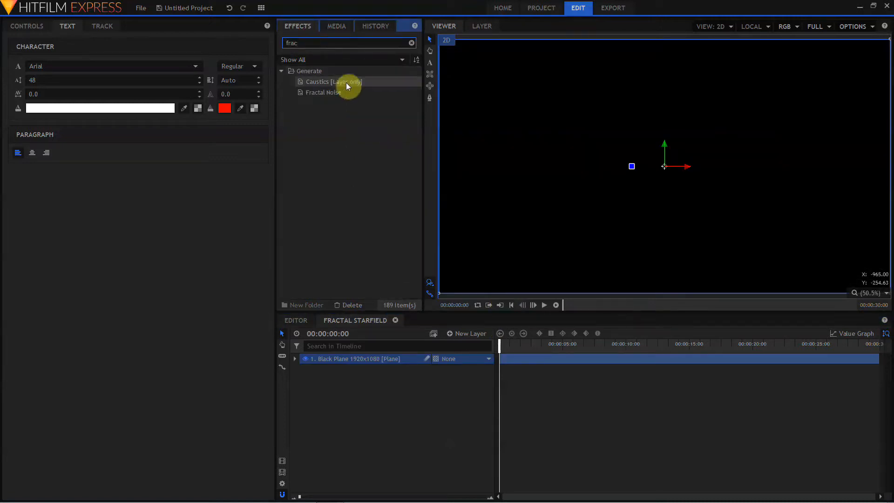
drag(339, 91, 377, 359)
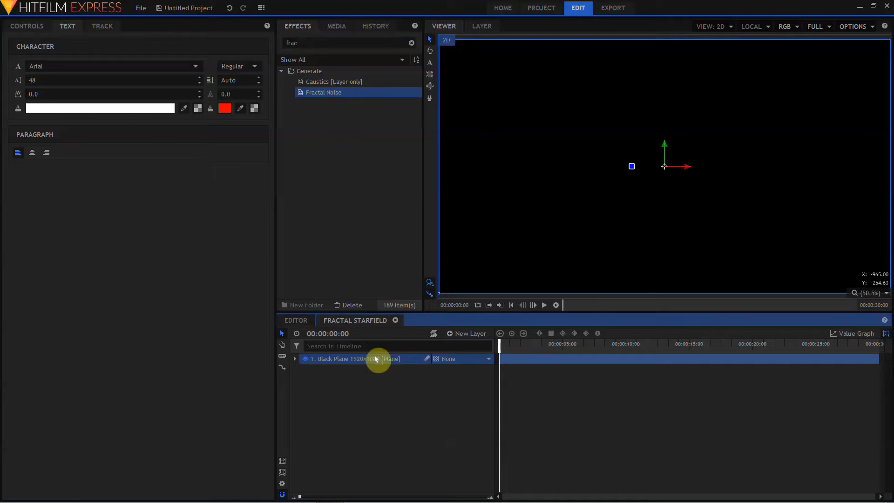
Apply the Starfield preset to the plane's Fractal Noise effect and inspect the stars up close.
click(26, 27)
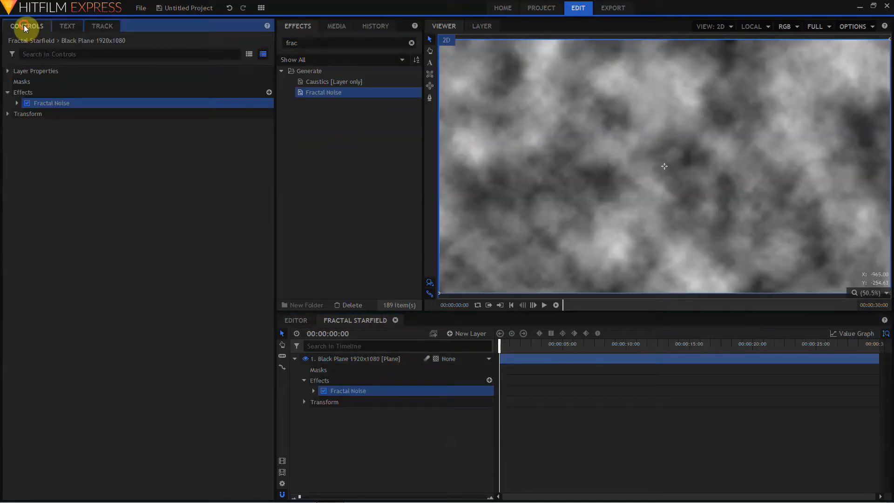
click(17, 103)
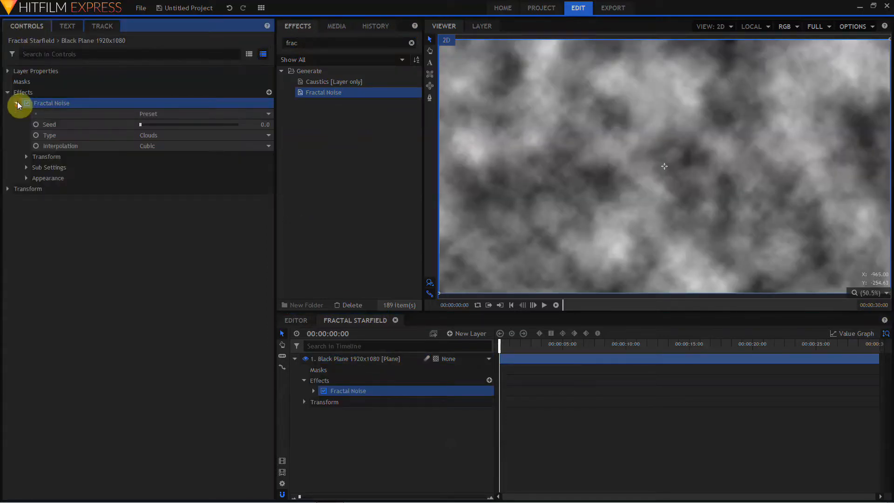
click(163, 116)
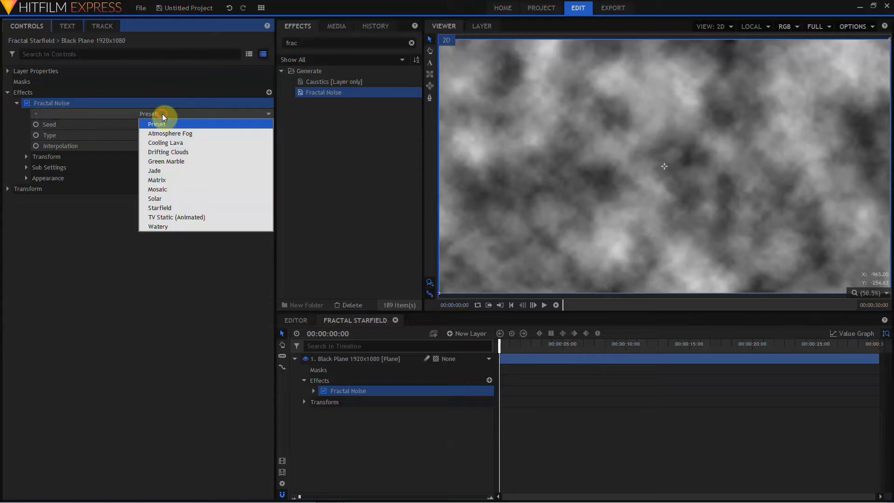
click(171, 214)
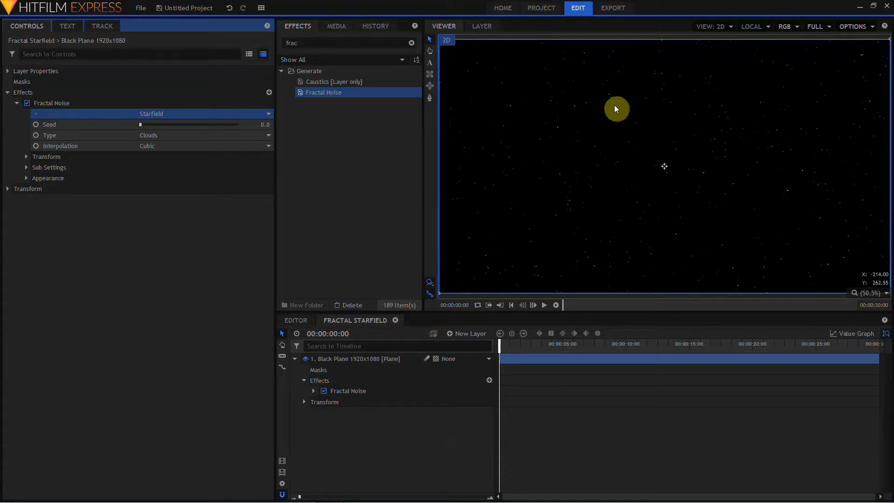
scroll(613, 105, up, 4)
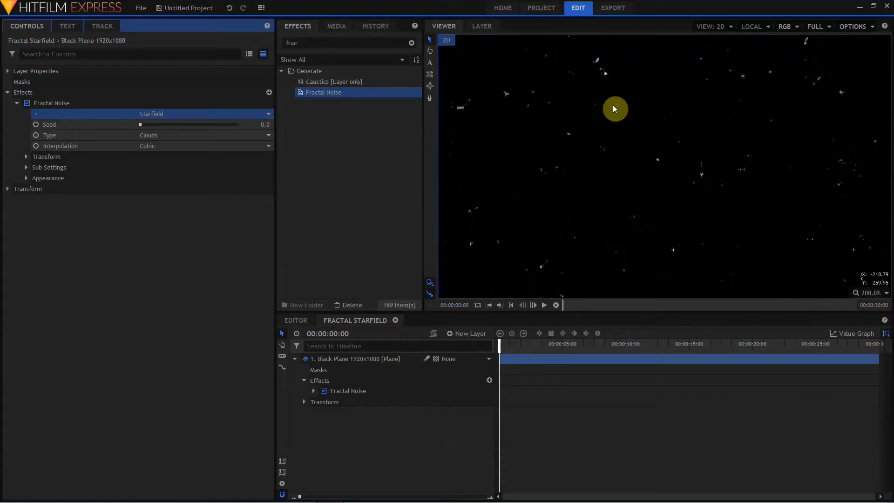
scroll(615, 102, up, 2)
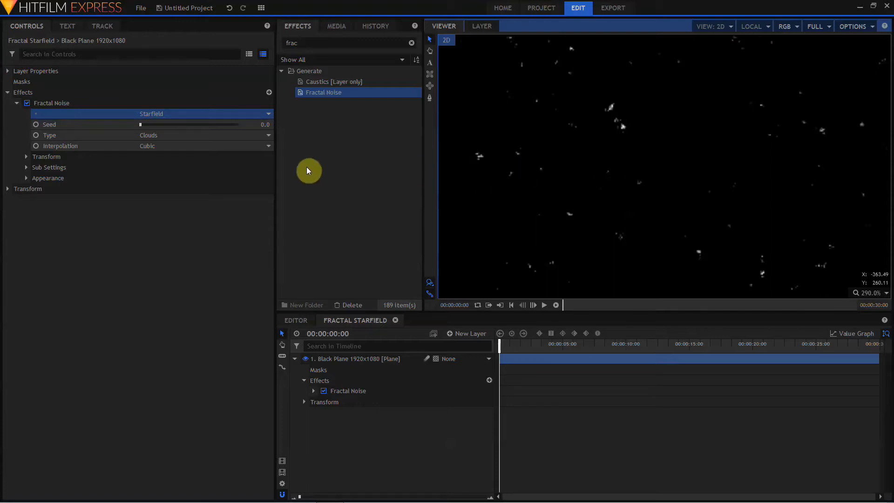
Set the scale in the Fractal Noise transform settings to 3 px and check the stars at 100% view.
click(27, 156)
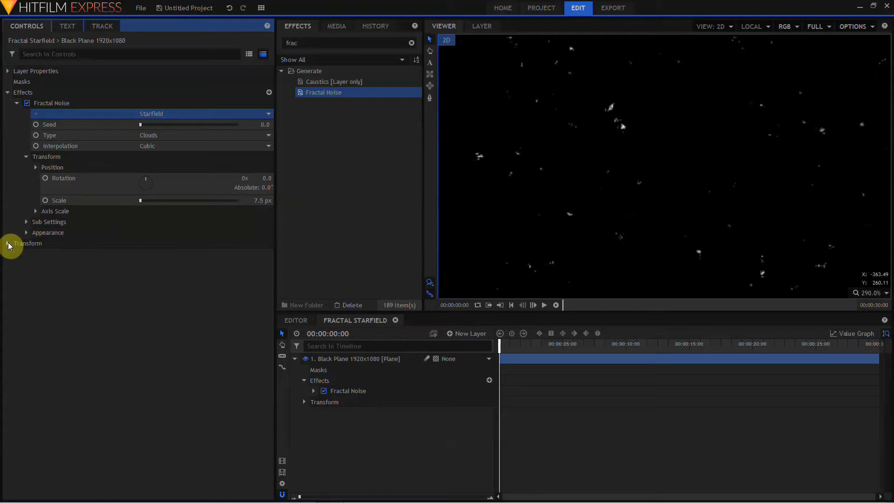
click(267, 202)
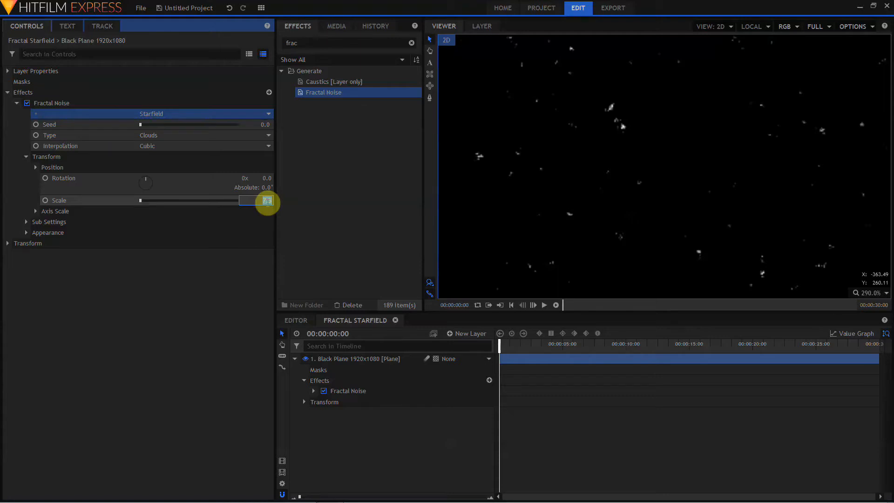
text(3)
key(Return)
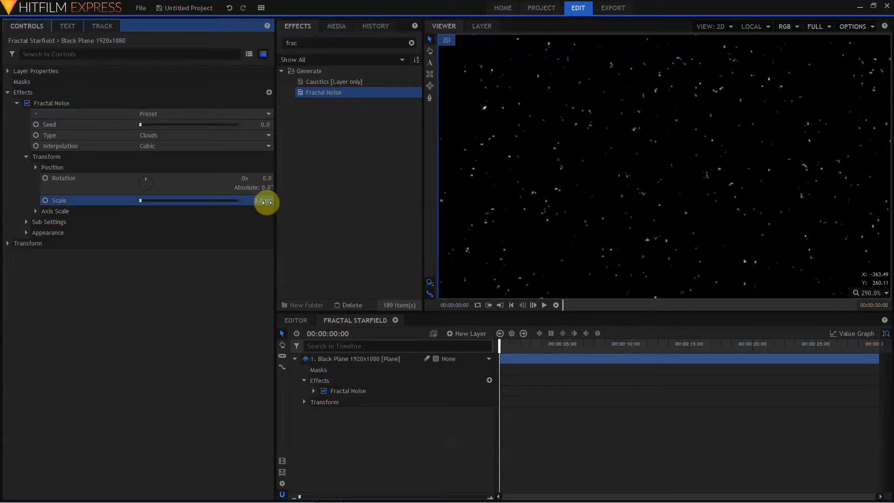
scroll(502, 130, up, 2)
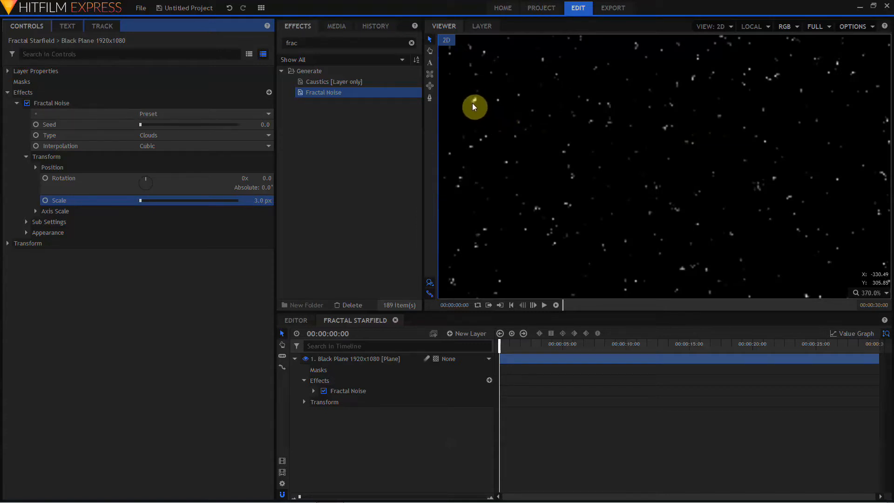
click(880, 299)
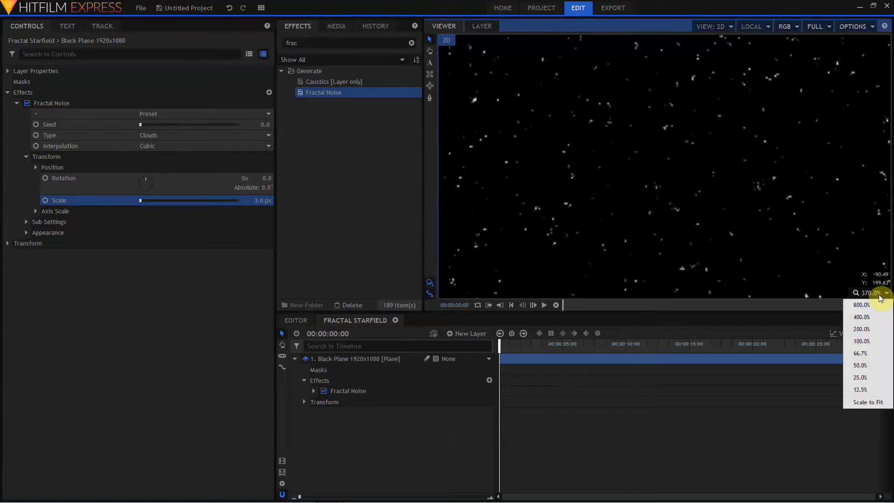
click(862, 341)
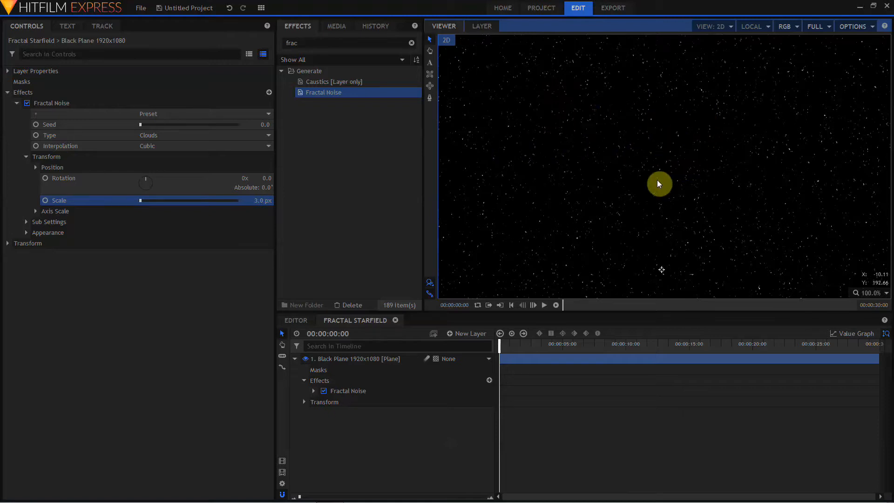
Set the scale in the Fractal Noise transform settings back to 7.5 px.
click(258, 201)
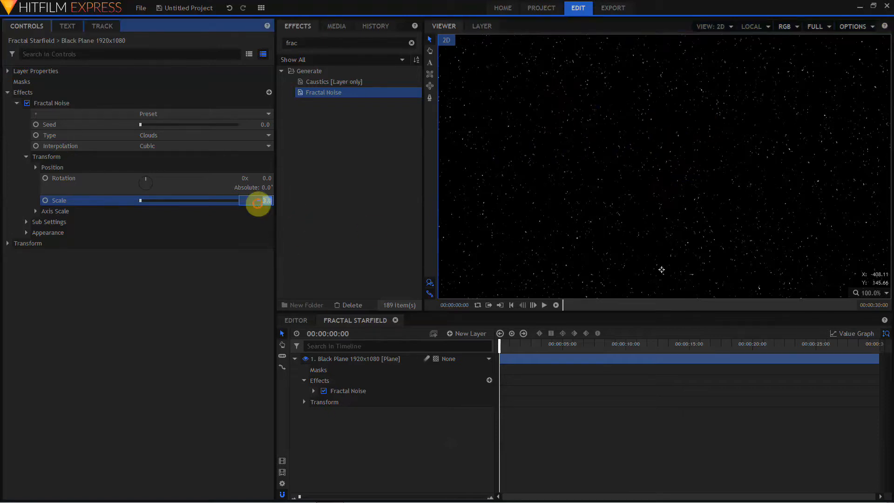
text(7.5)
key(Return)
Set the X and Y axis scale of Fractal Noise to 50% each and inspect the star shapes.
click(35, 212)
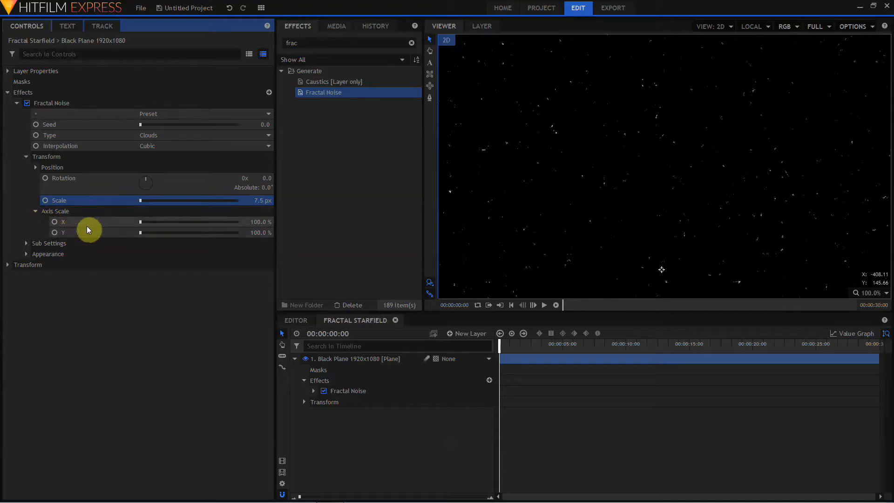
click(260, 222)
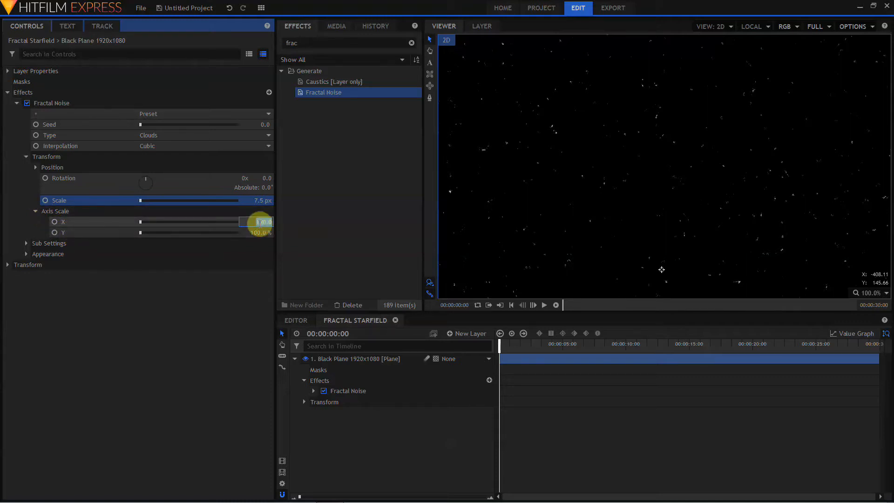
text(5)
click(253, 232)
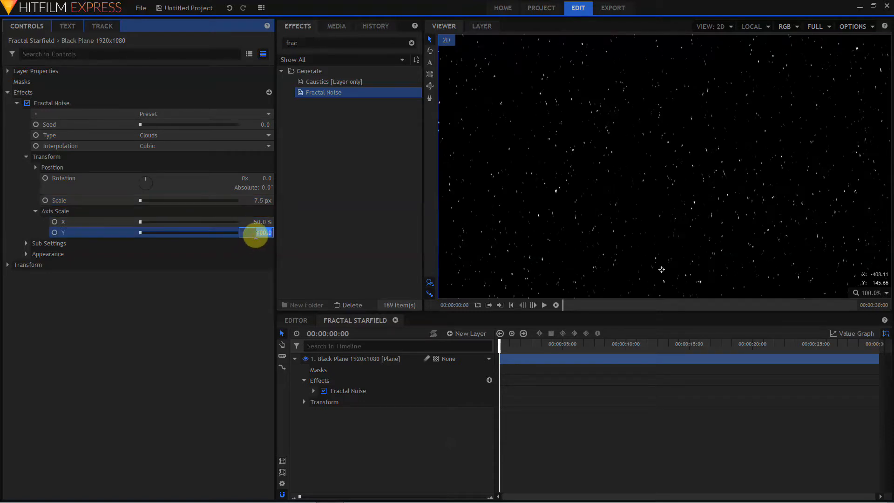
text(50)
key(Return)
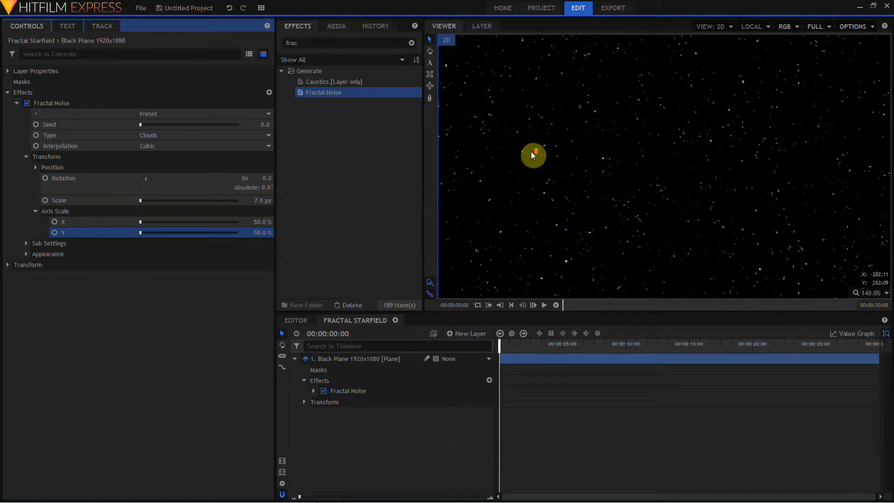
scroll(532, 153, up, 5)
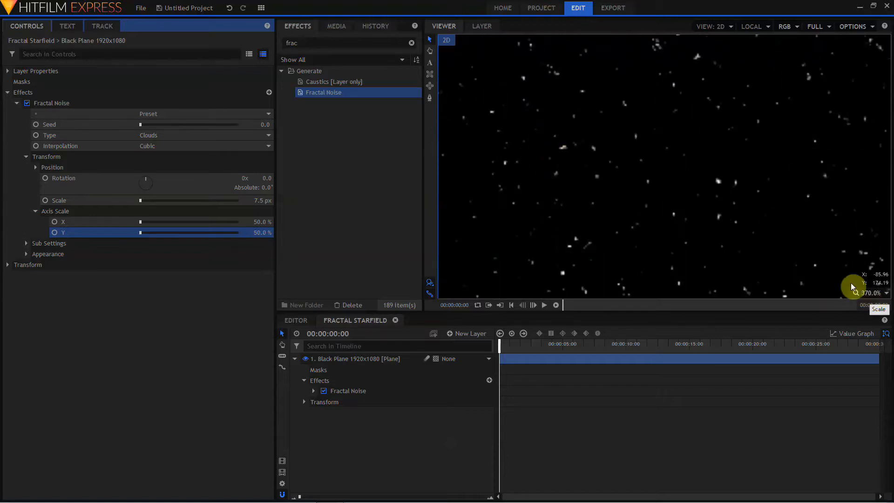
scroll(647, 145, down, 3)
scroll(649, 145, down, 3)
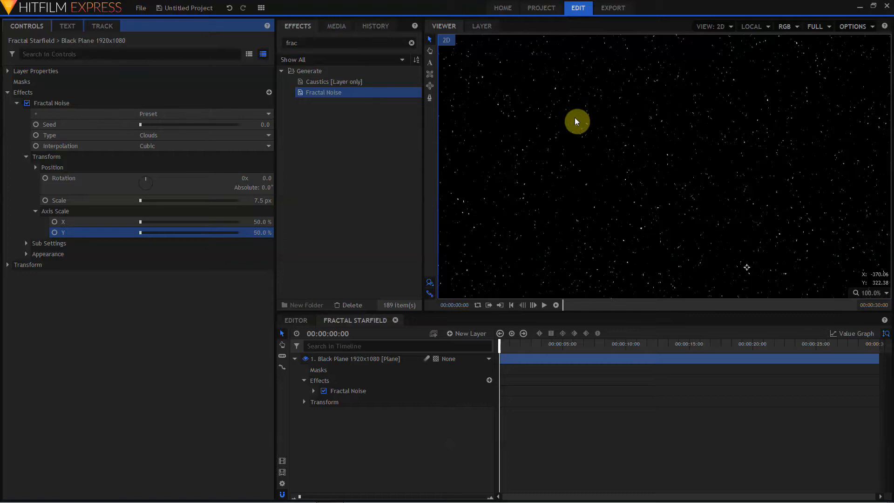
Set the X and Y axis scale of Fractal Noise back to 100%.
click(264, 221)
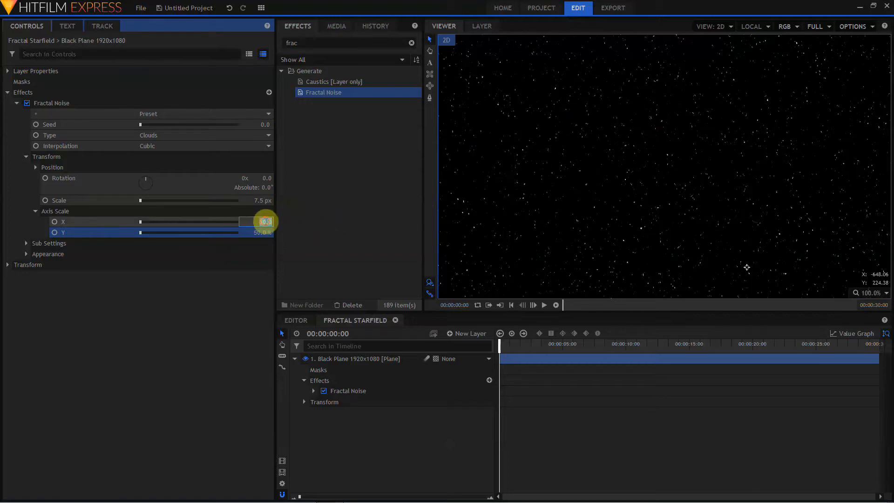
text(100)
key(Return)
Try lowering Sub Levels in the Fractal Noise sub settings to the minimum, and undo the change.
click(26, 243)
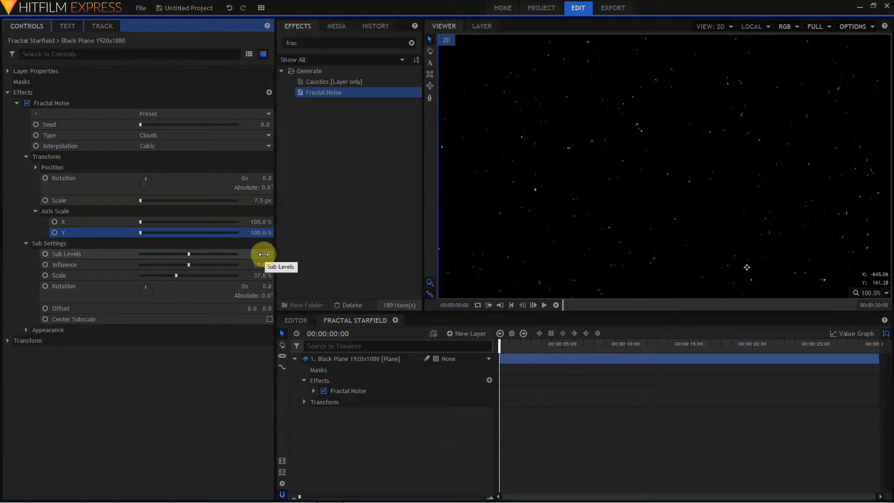
drag(263, 254, 226, 253)
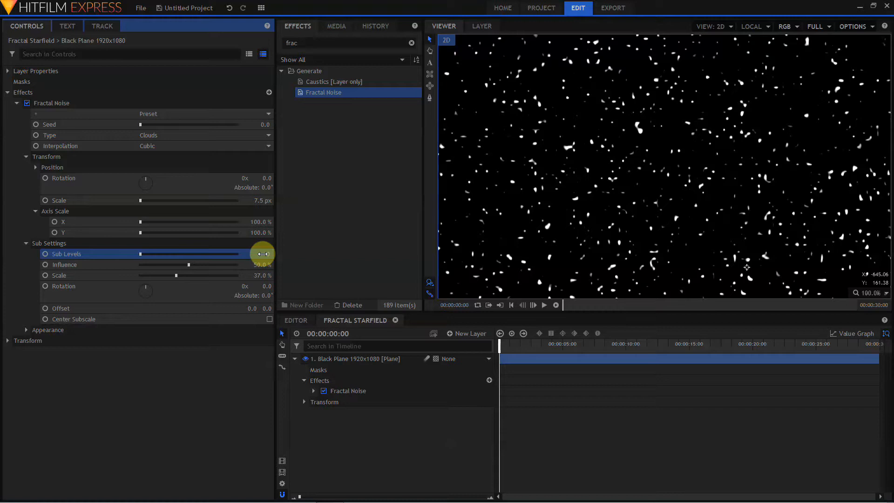
key(ctrl+z)
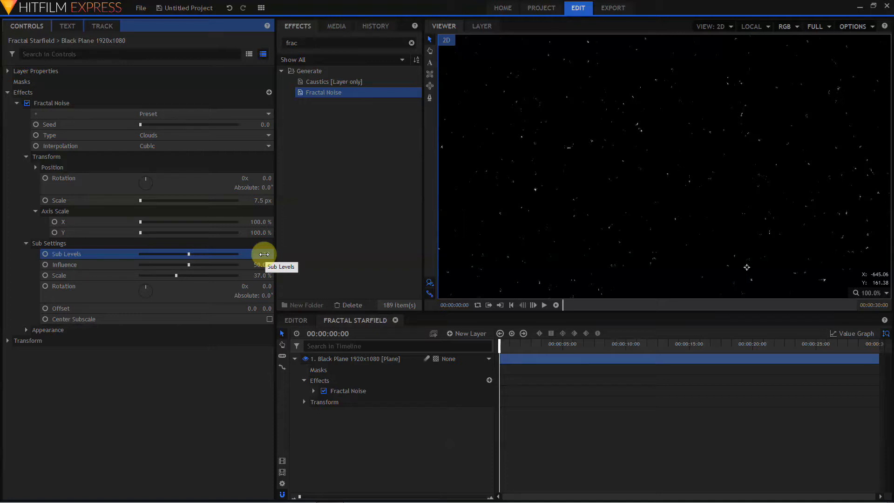
Lower Sub Levels of Fractal Noise to the minimum, compare higher values, and leave it at about 3.
drag(264, 254, 217, 254)
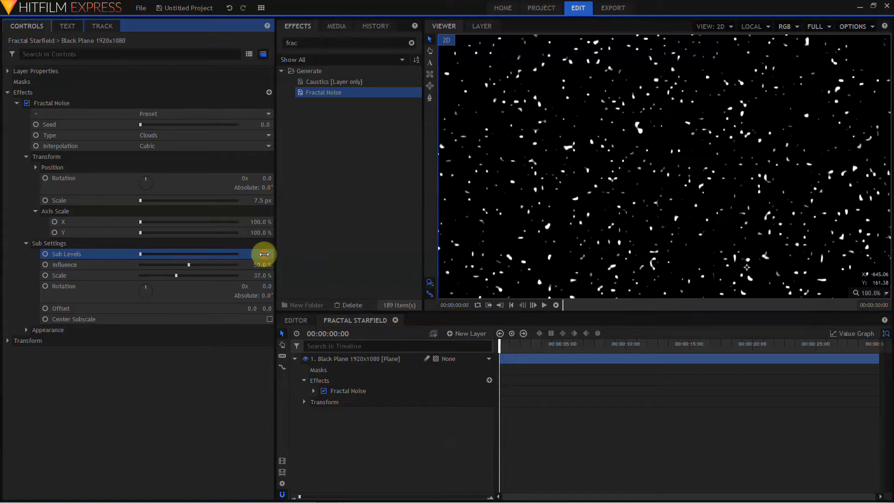
drag(264, 253, 266, 253)
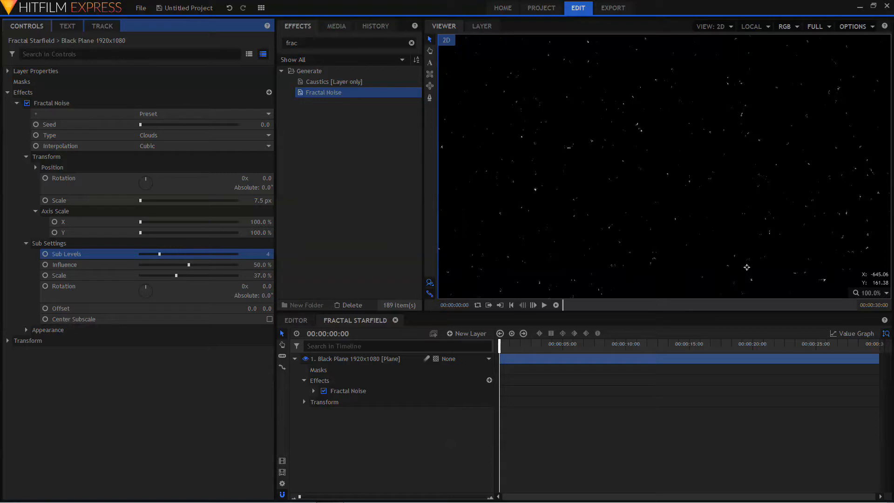
drag(264, 253, 275, 253)
drag(266, 254, 261, 253)
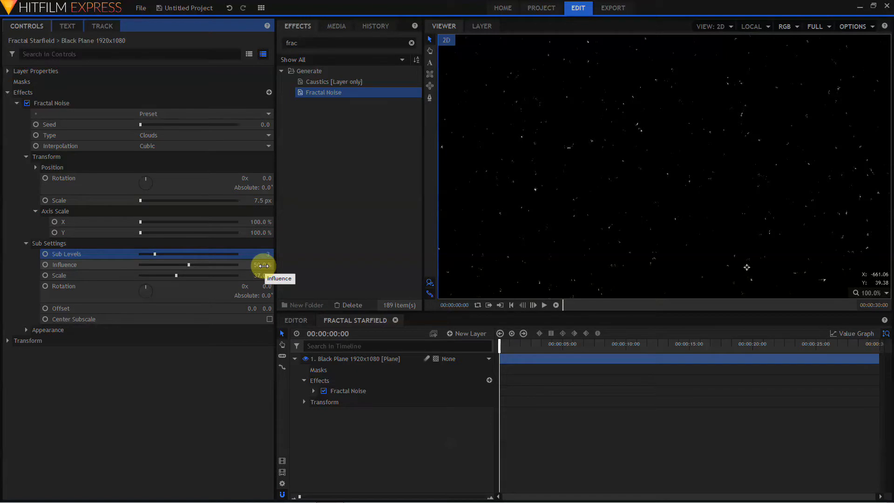
Try Influence in the Fractal Noise sub settings at 0%, raise it to about 71%, and inspect the stars up close and at 100% zoom.
drag(263, 266, 228, 265)
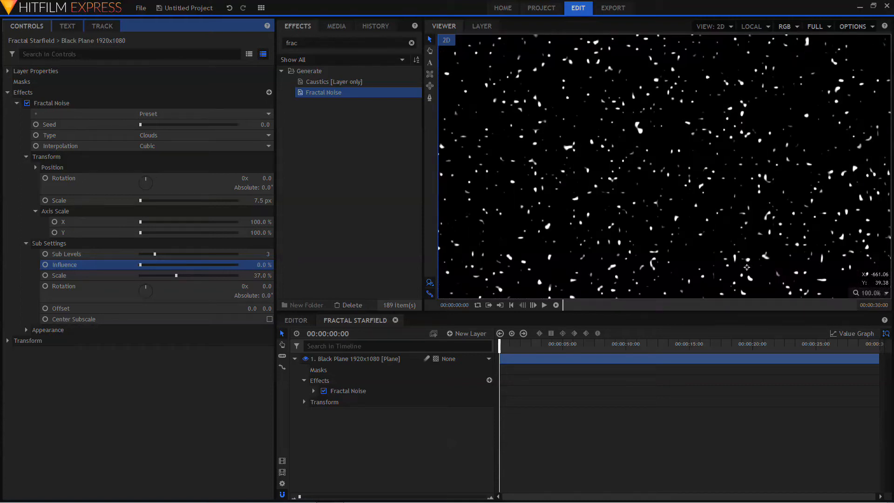
drag(140, 264, 209, 265)
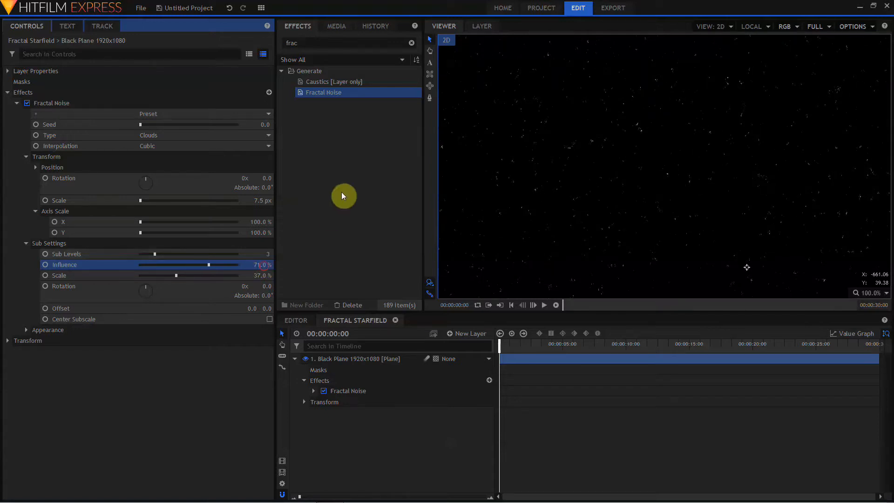
scroll(585, 172, up, 5)
scroll(840, 289, down, 3)
click(867, 293)
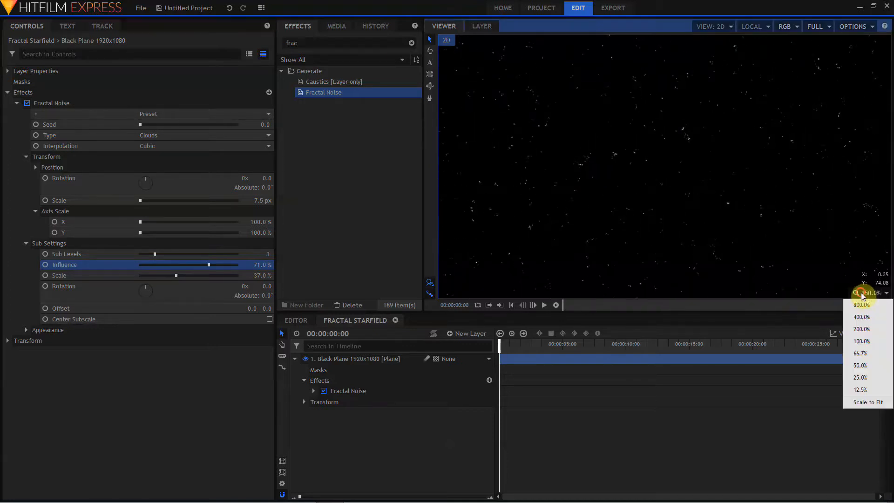
click(859, 345)
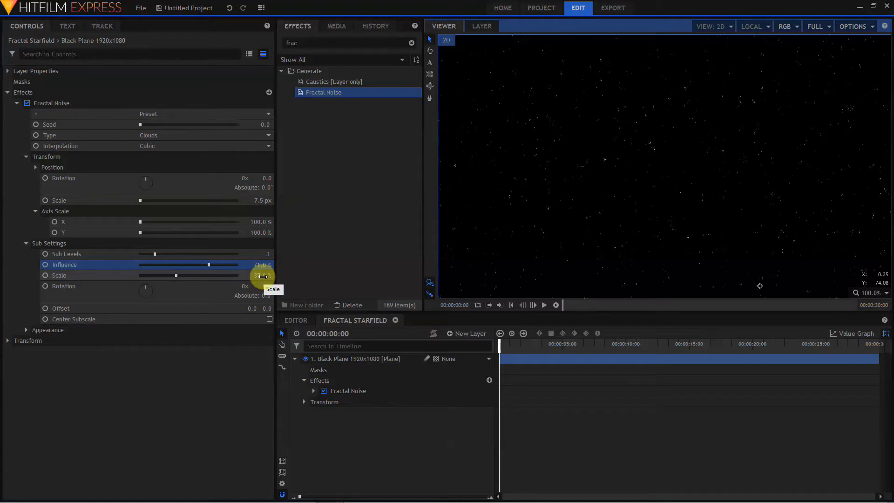
Raise Scale in the Fractal Noise sub settings to 40%, continue to about 61%, and inspect the star shapes.
drag(262, 277, 266, 277)
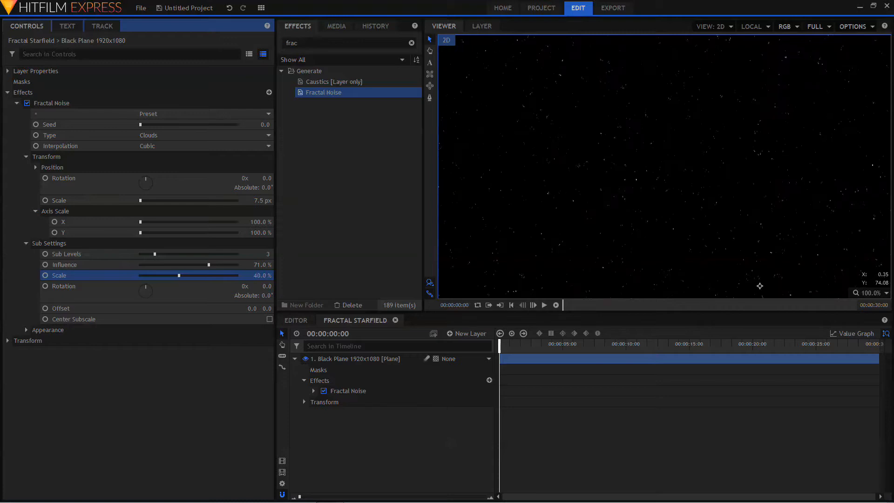
mouse_move(262, 275)
mouse_down()
mouse_move(252, 275)
mouse_move(291, 275)
mouse_move(273, 275)
mouse_up()
drag(265, 271, 266, 271)
scroll(550, 152, up, 6)
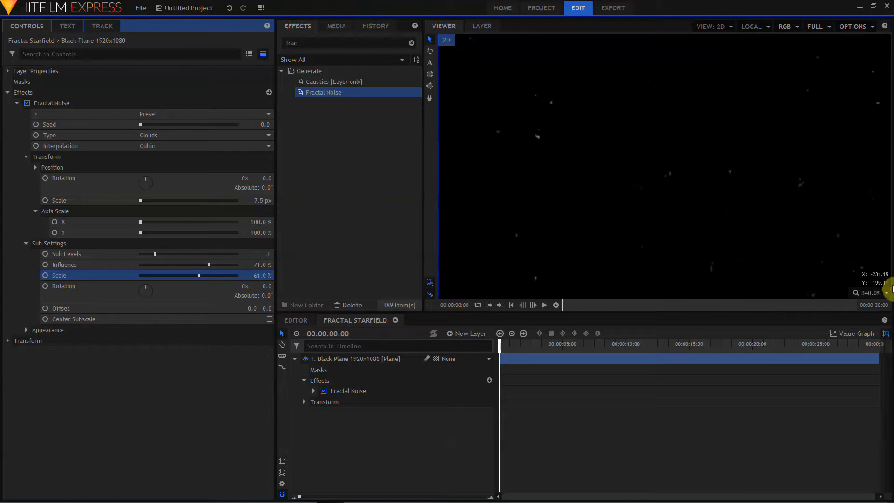
click(878, 292)
click(879, 339)
Try the Exposure of the Fractal Noise appearance at 10, compare a slightly lower value, and set it to 8.
click(46, 330)
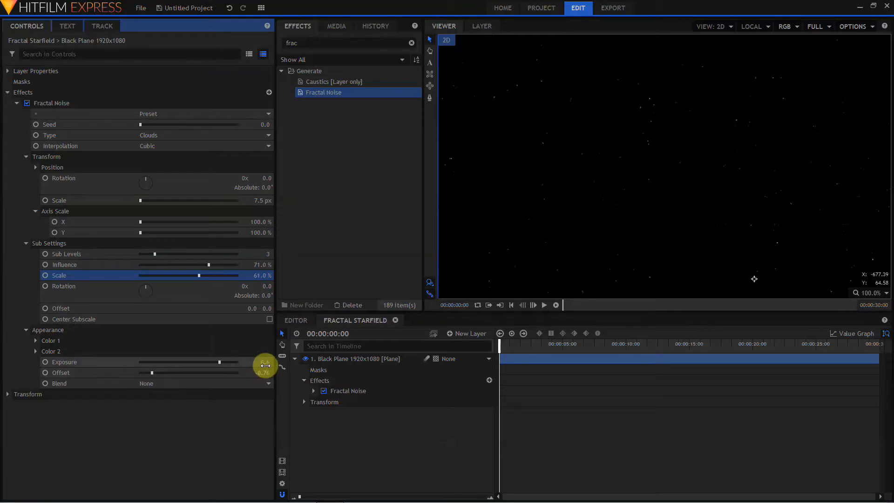
drag(266, 365, 309, 362)
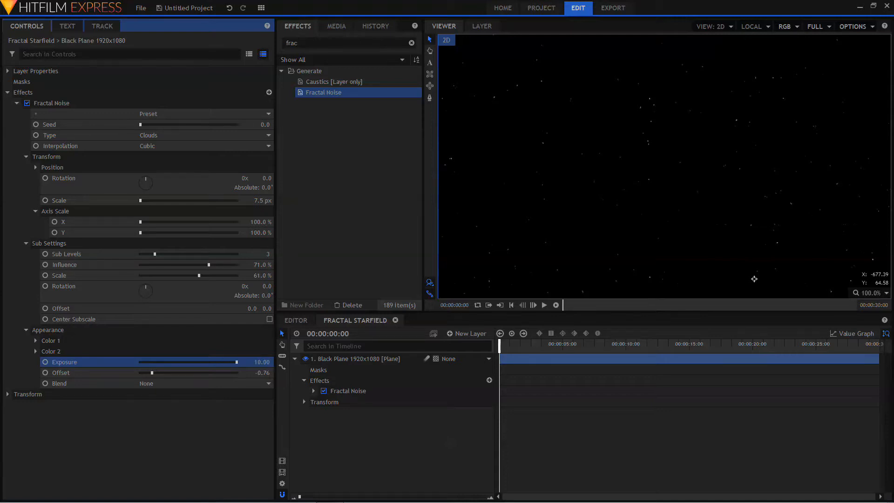
scroll(595, 117, up, 2)
scroll(639, 132, up, 5)
drag(237, 357, 230, 362)
click(261, 362)
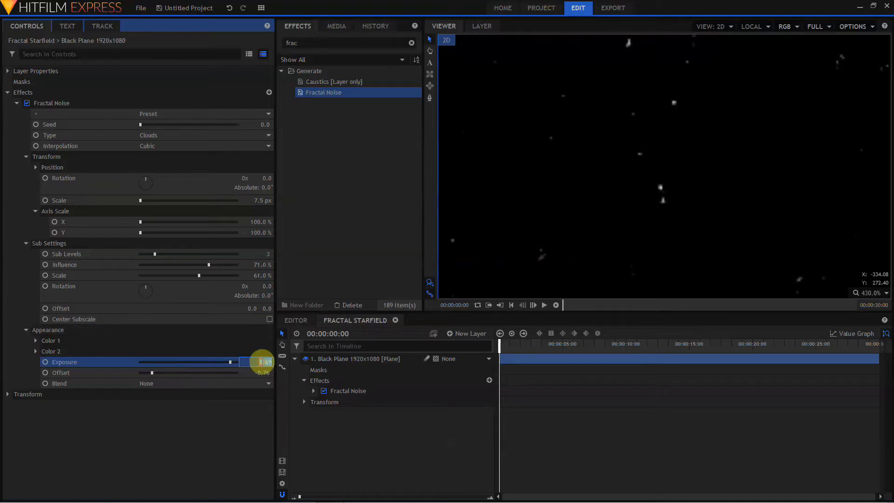
text(8)
key(Return)
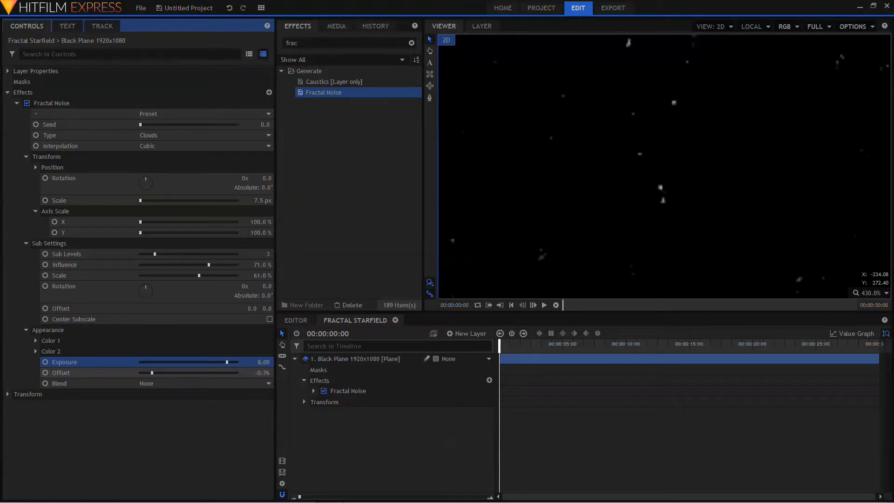
Try Offset values of -0.75 and -0.85 in the Fractal Noise appearance, and set it to -0.8.
mouse_move(262, 372)
mouse_down()
mouse_move(292, 373)
mouse_move(262, 372)
mouse_up()
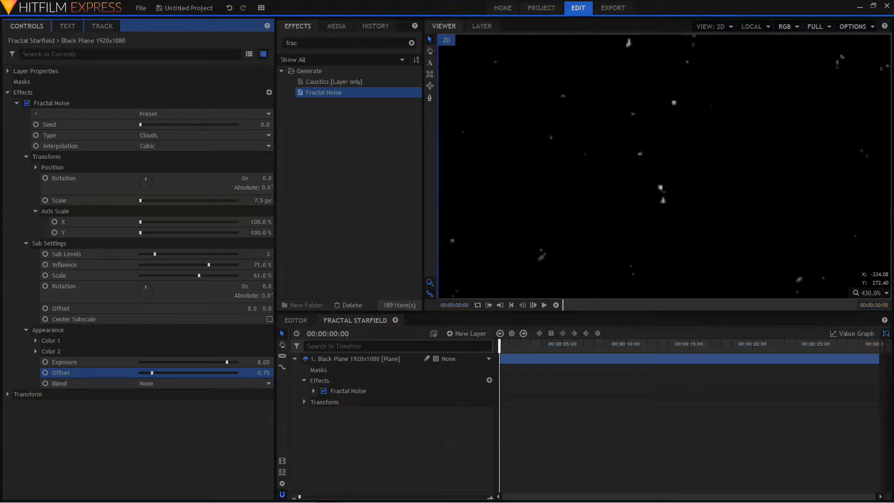
click(266, 373)
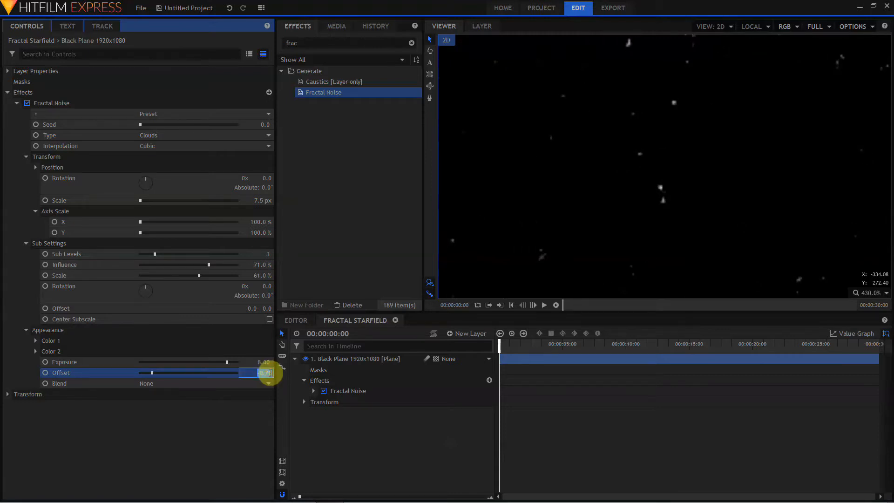
key(BackSpace)
key(Return)
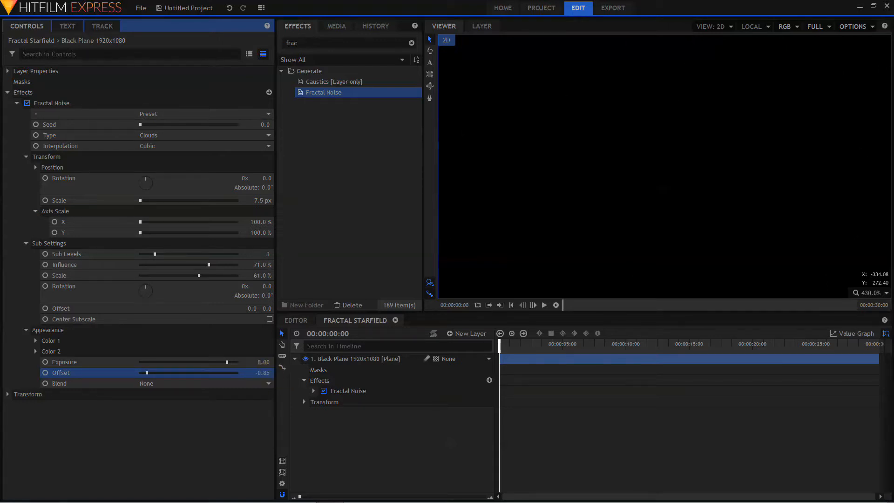
click(263, 373)
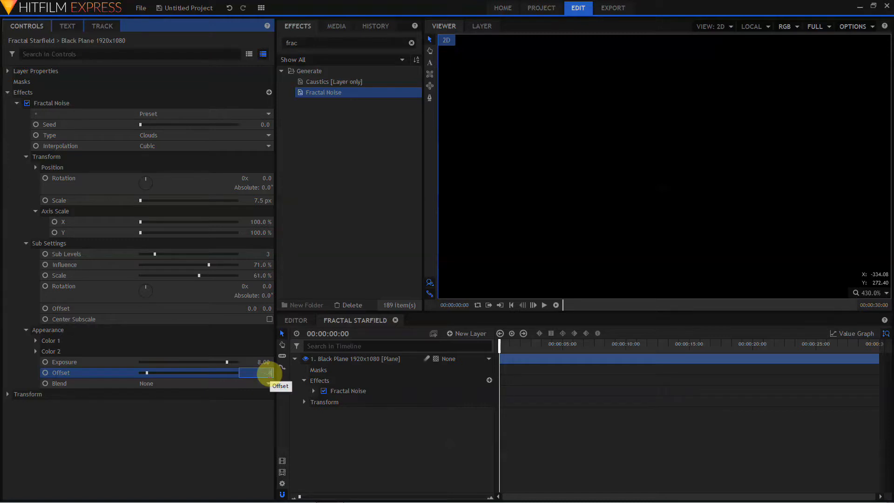
key(Return)
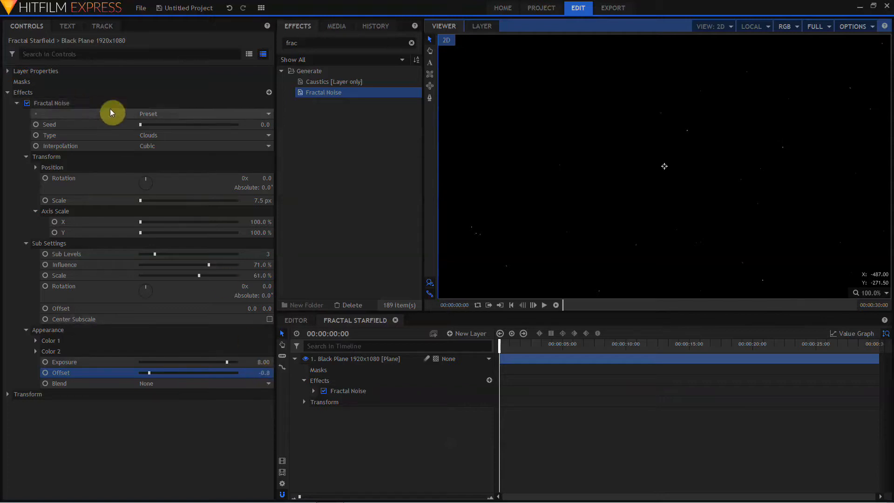
Apply the Starfield preset to Fractal Noise, set its transform Scale to 3 px, and inspect the smaller stars.
click(156, 115)
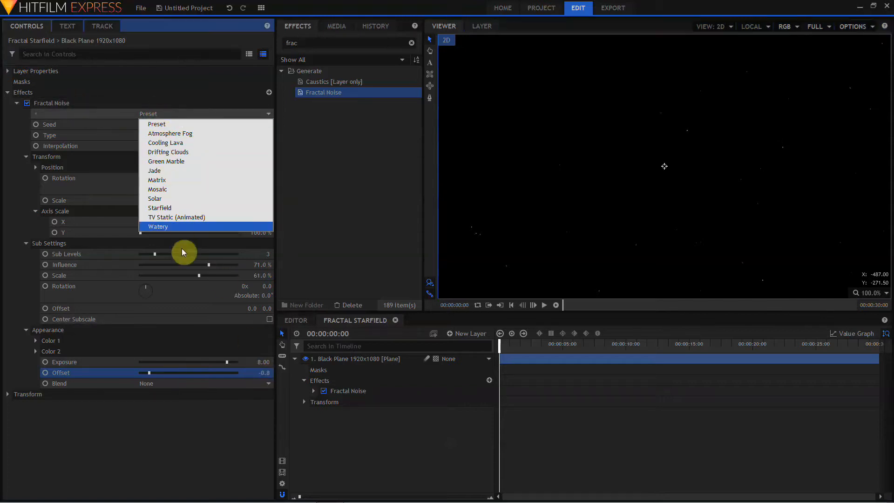
click(177, 207)
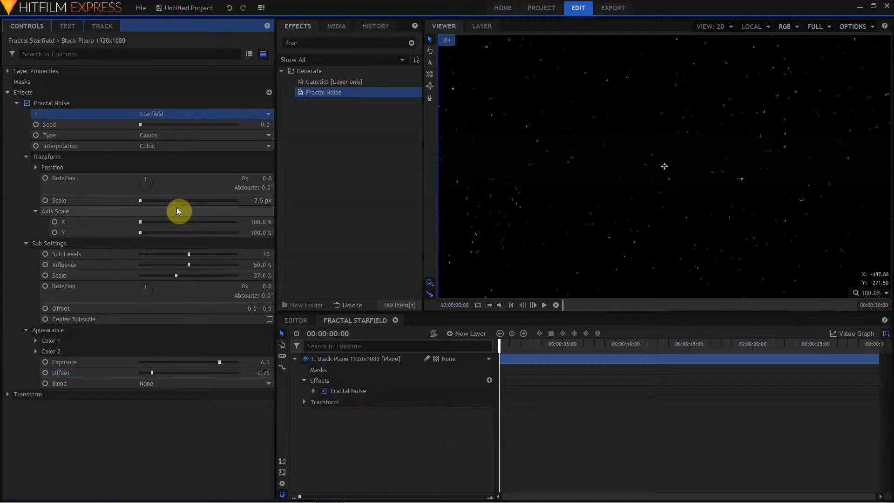
click(257, 201)
text(3.3)
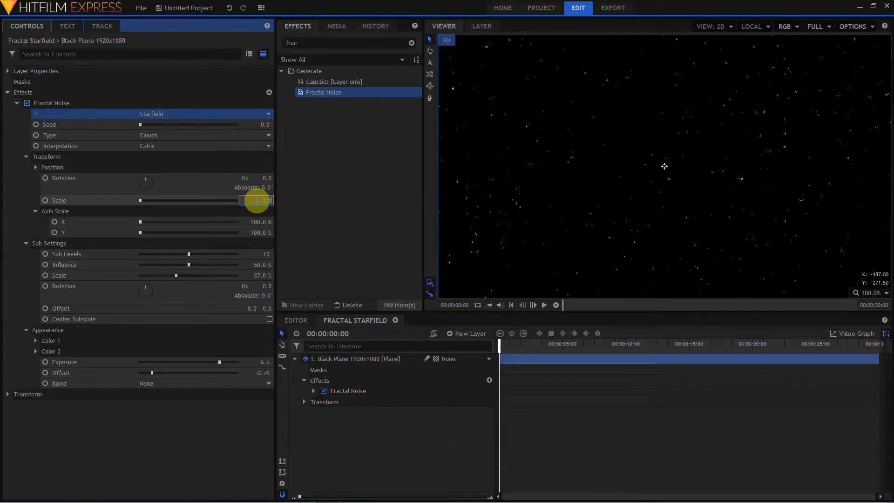
key(Return)
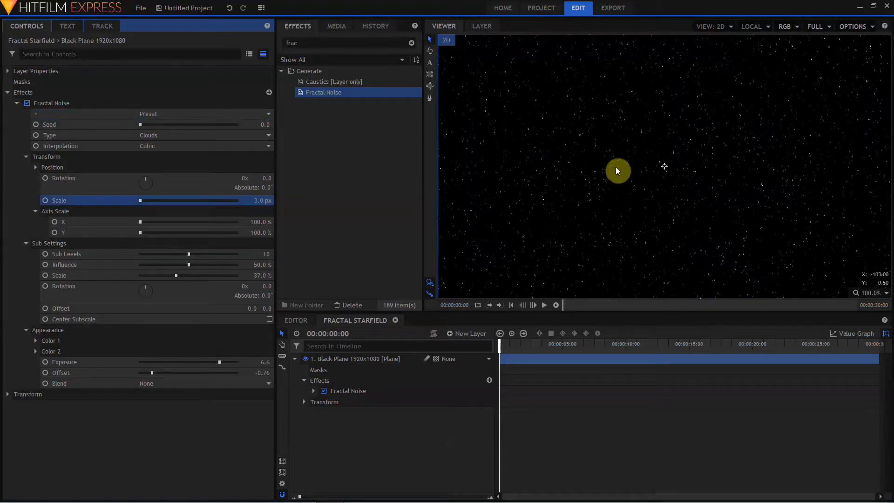
scroll(615, 166, up, 3)
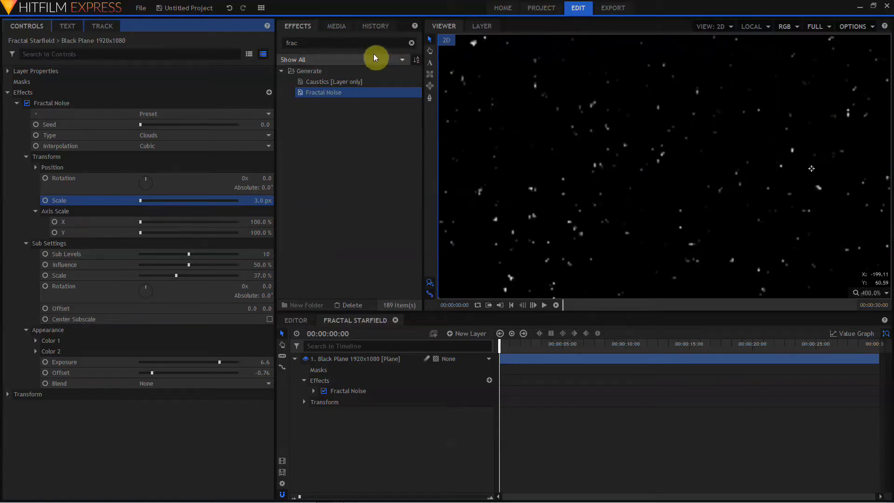
Find the Crush Blacks & Whites effect, add it below Fractal Noise on the plane, and reveal its settings.
click(362, 43)
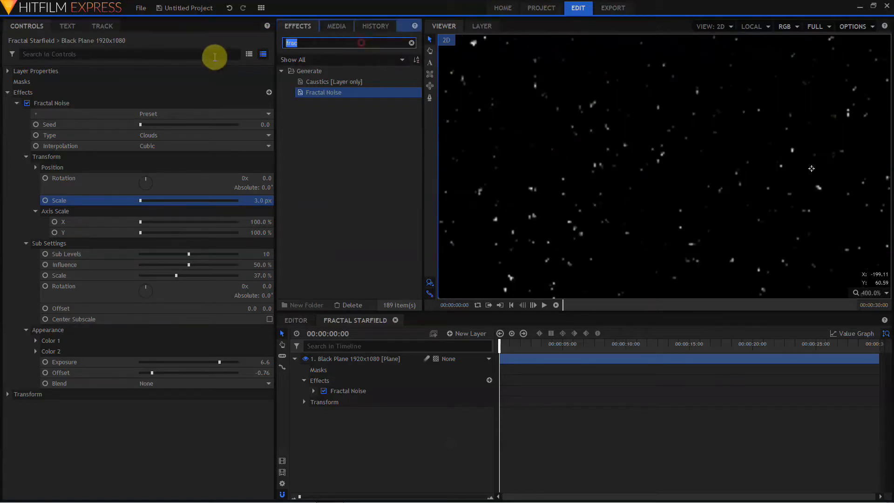
text(crush)
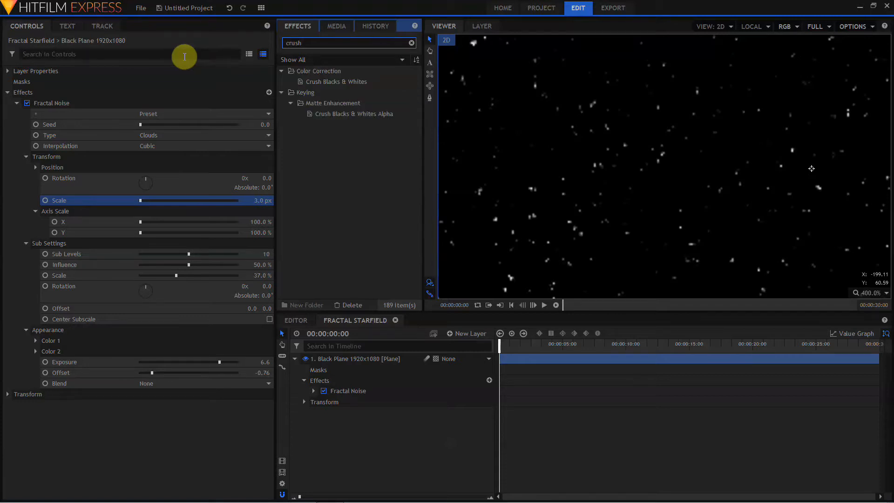
click(325, 83)
drag(325, 83, 51, 385)
click(16, 394)
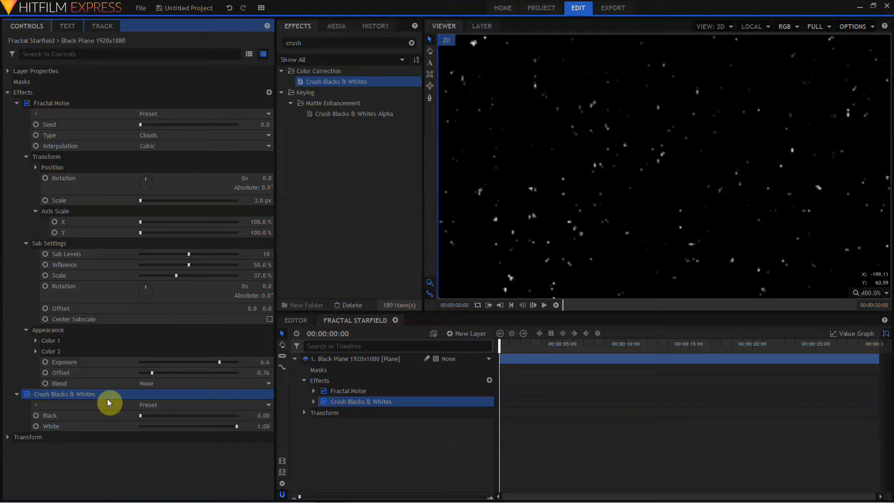
Set Black to about 0.53 and White to about 0.71 in Crush Blacks & Whites, and view the starfield at 100%.
click(140, 419)
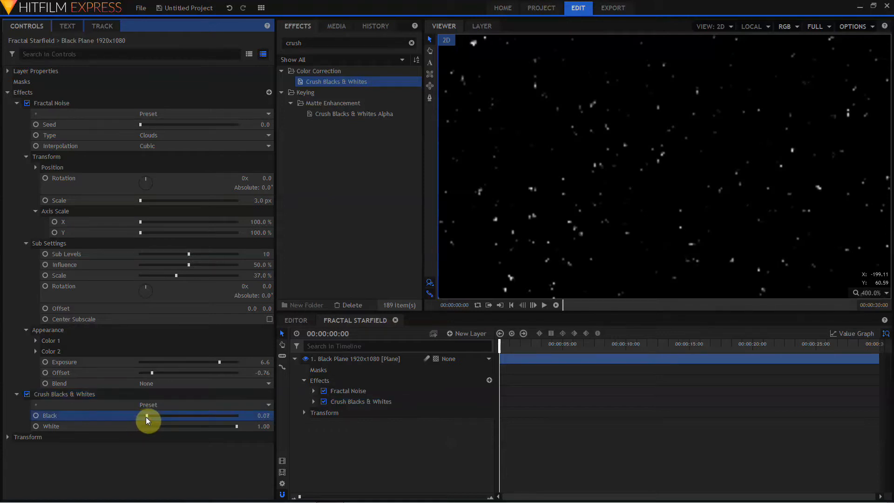
drag(152, 416, 179, 413)
drag(190, 417, 213, 430)
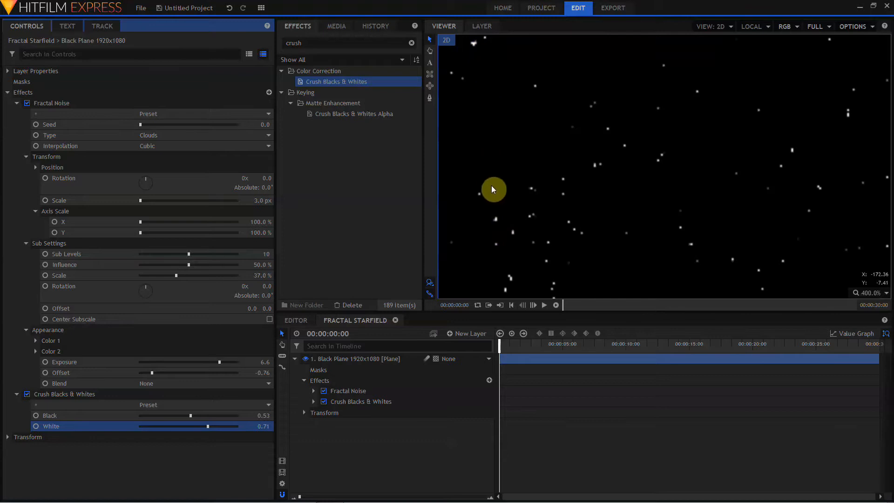
click(869, 298)
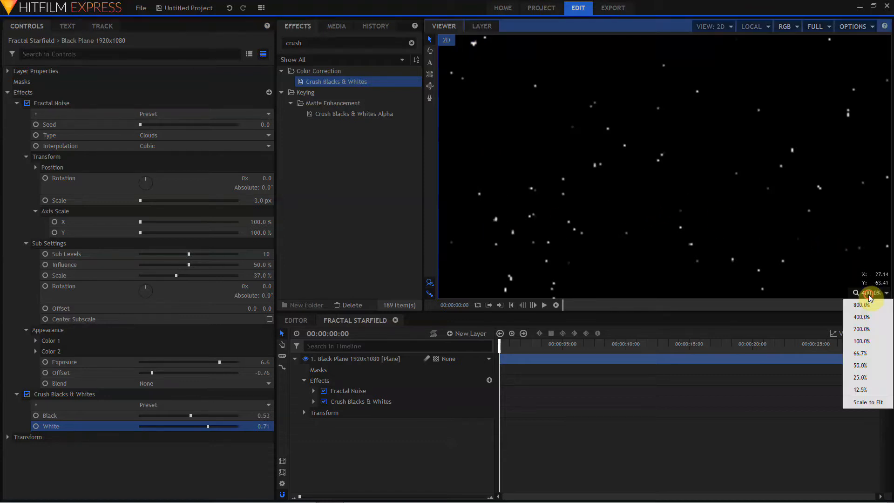
click(871, 345)
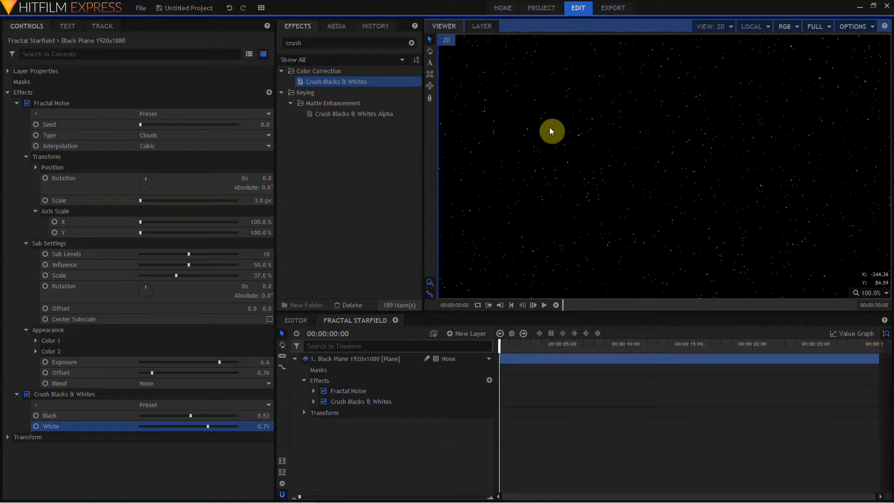
Disable Crush Blacks & Whites and add the Threshold effect directly below Fractal Noise.
click(27, 394)
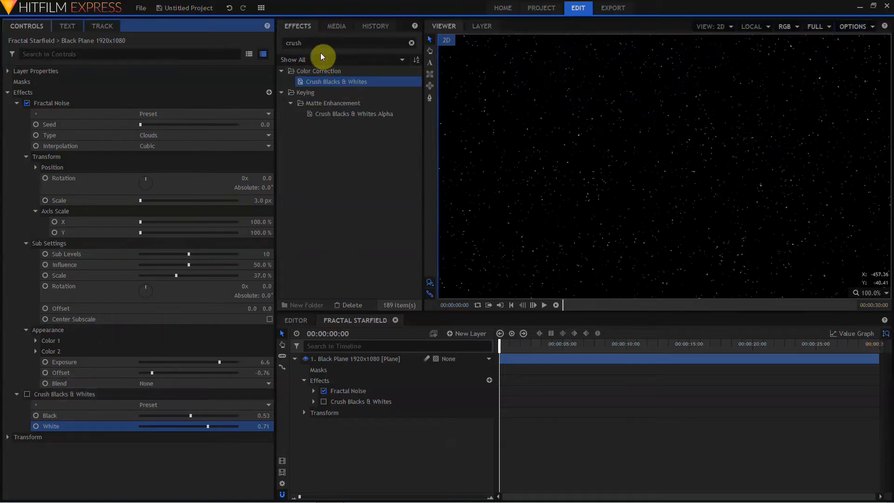
double_click(313, 42)
text(thresh)
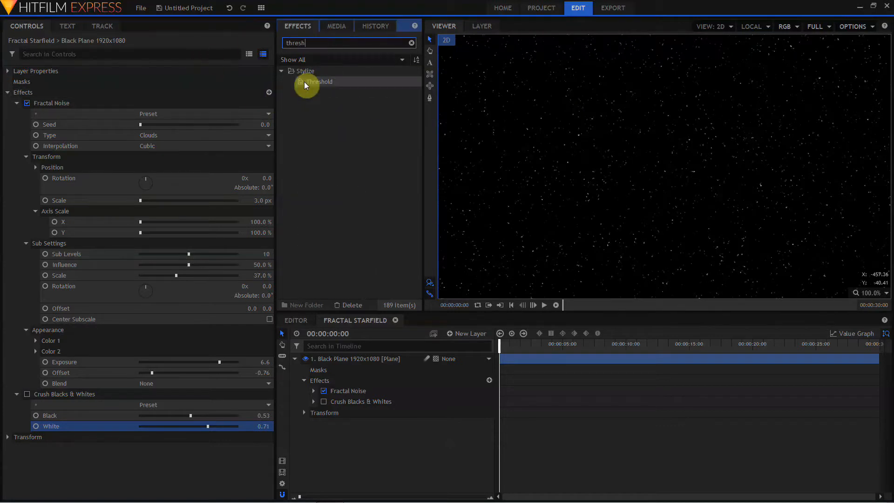
click(304, 82)
drag(304, 81, 51, 396)
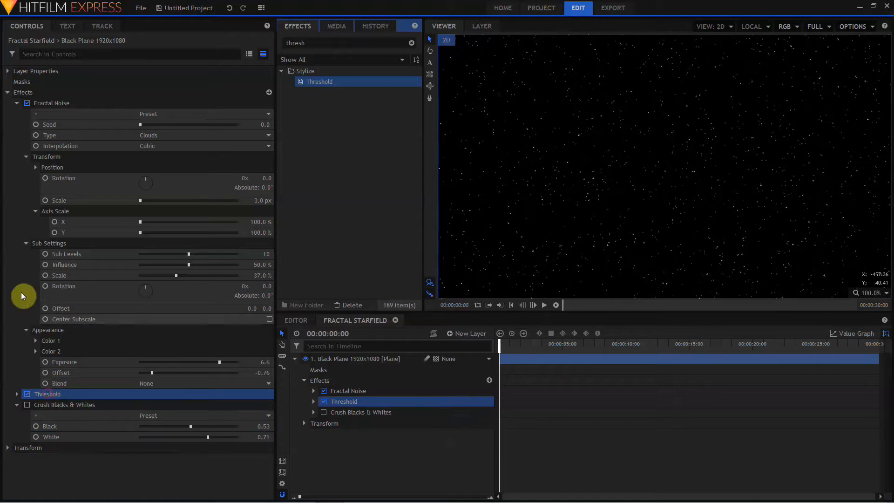
Lower the Threshold effect's threshold to about 15%, inspect the stars up close, and raise it to about 99%.
click(17, 103)
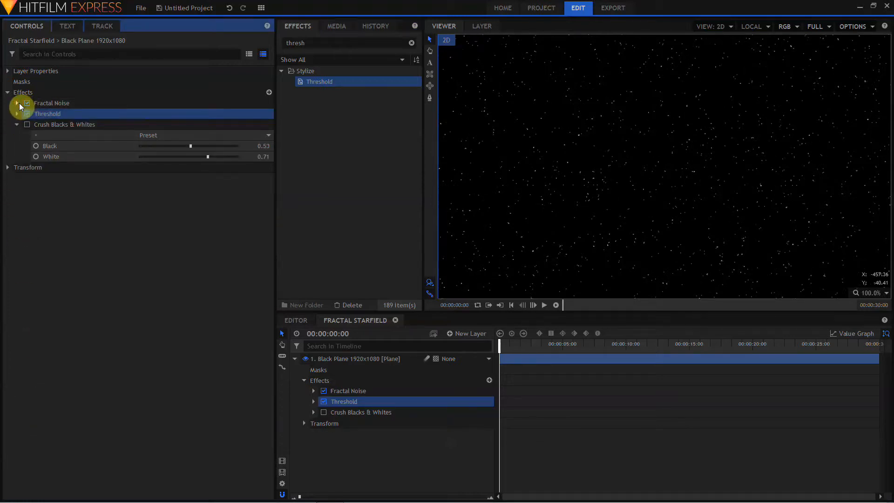
click(18, 114)
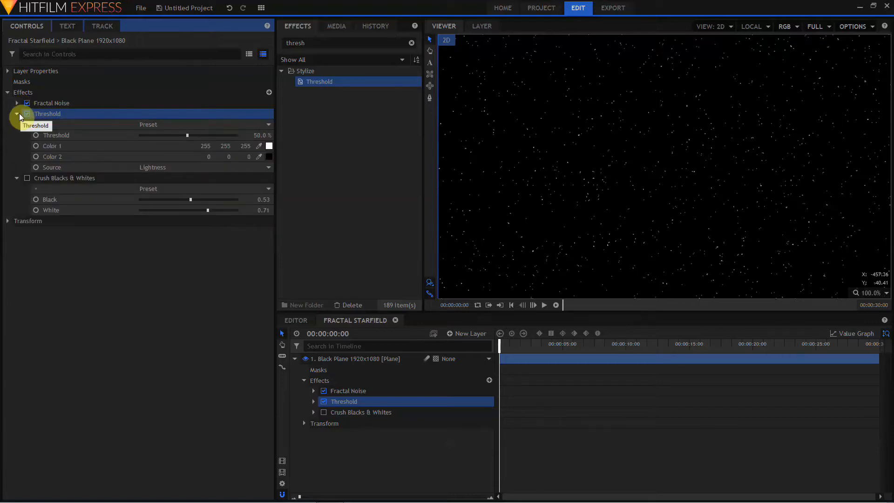
click(188, 135)
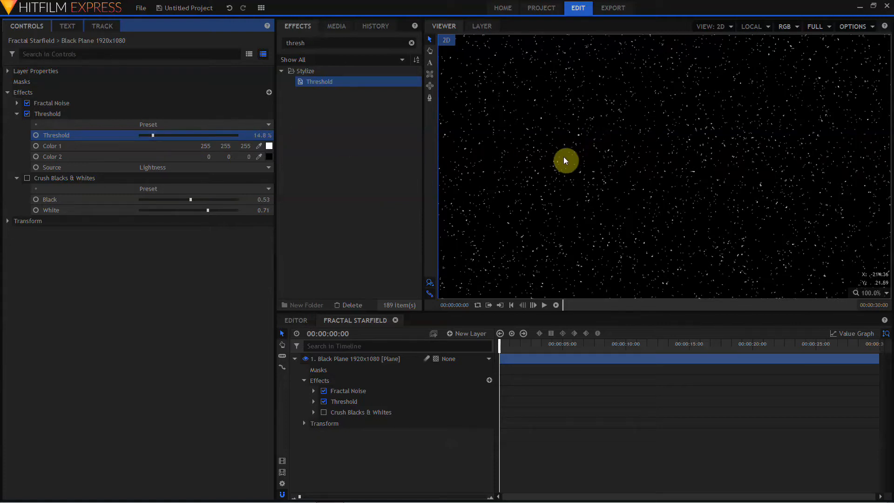
scroll(513, 157, up, 5)
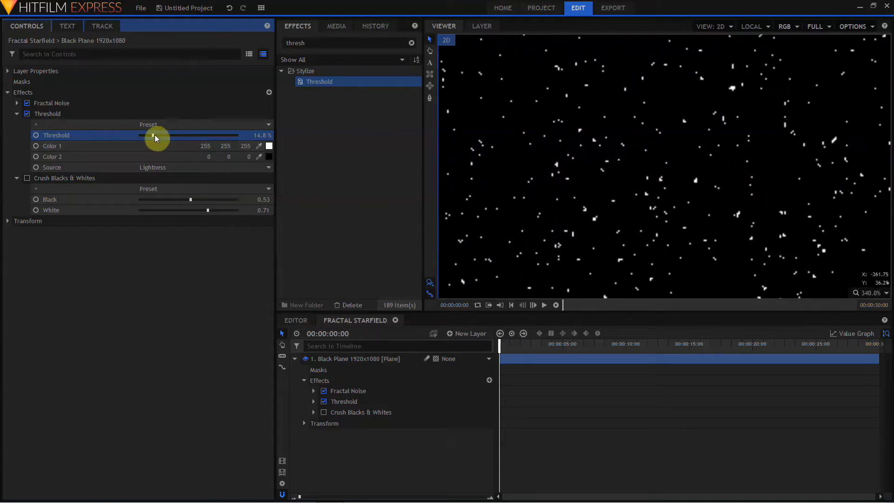
drag(155, 135, 235, 131)
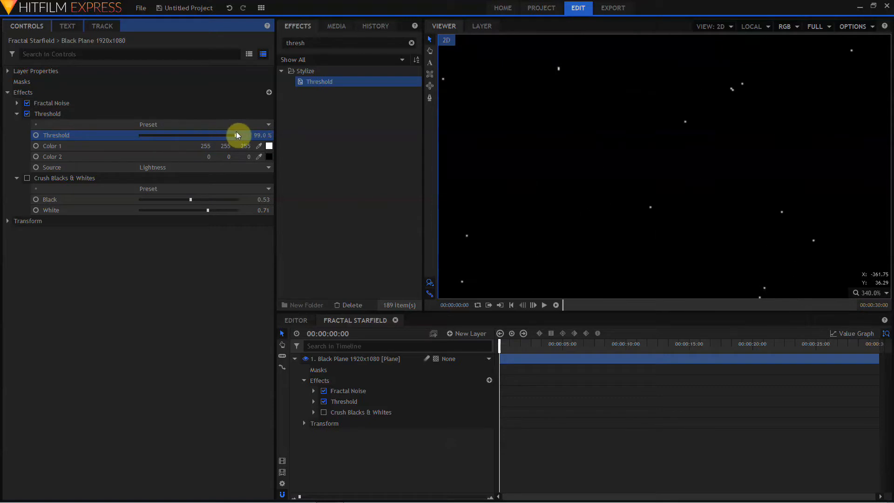
Lower the Threshold effect's threshold to about 70% and view the whole starfield.
scroll(609, 136, down, 5)
drag(237, 138, 241, 142)
click(337, 253)
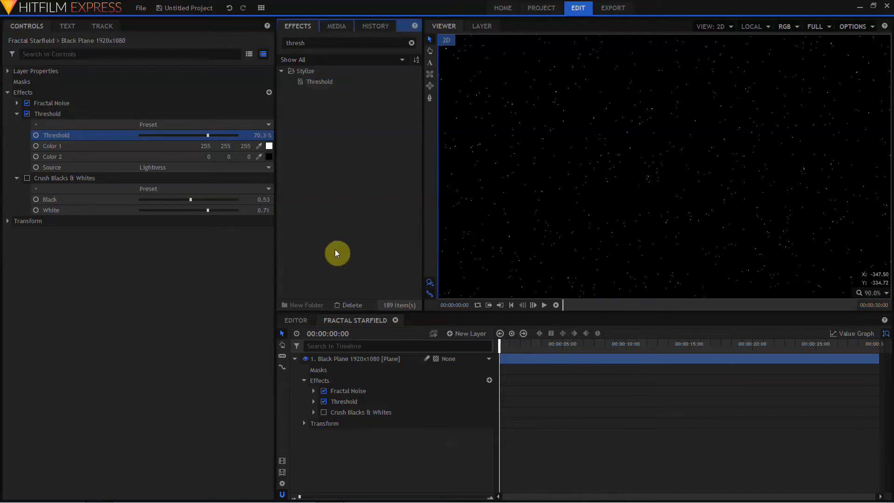
Create a new composite shot called Noise Starfield with default settings and add the existing black plane to it.
click(334, 26)
key(ctrl+n)
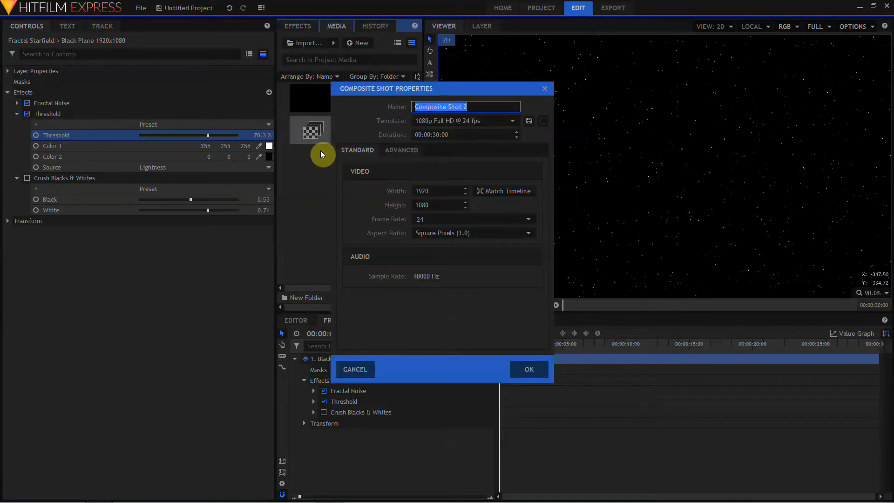
text(Noise Starfield)
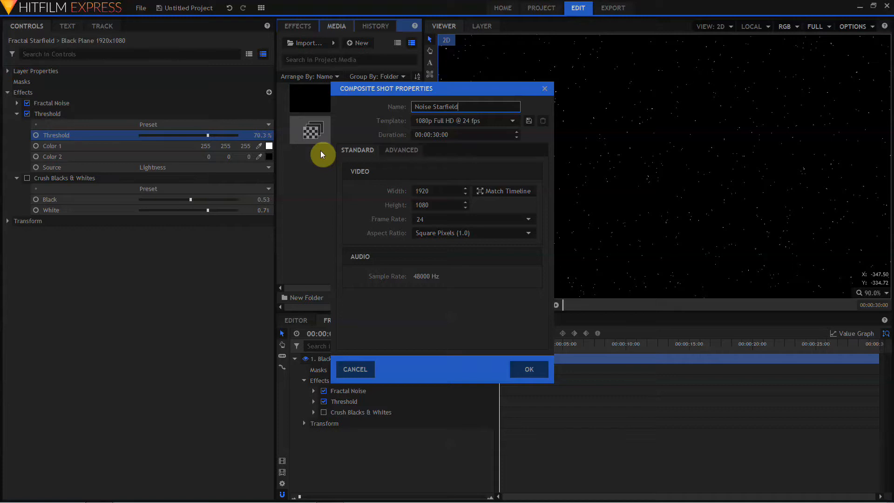
key(Return)
drag(350, 106, 365, 363)
Find the Noise effect, apply it to the black plane, and inspect the noise up close.
click(312, 30)
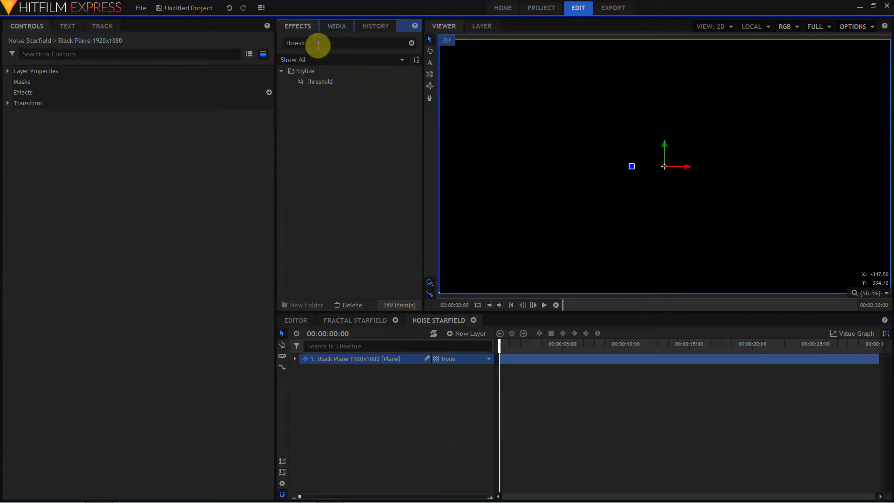
click(315, 44)
text(noi)
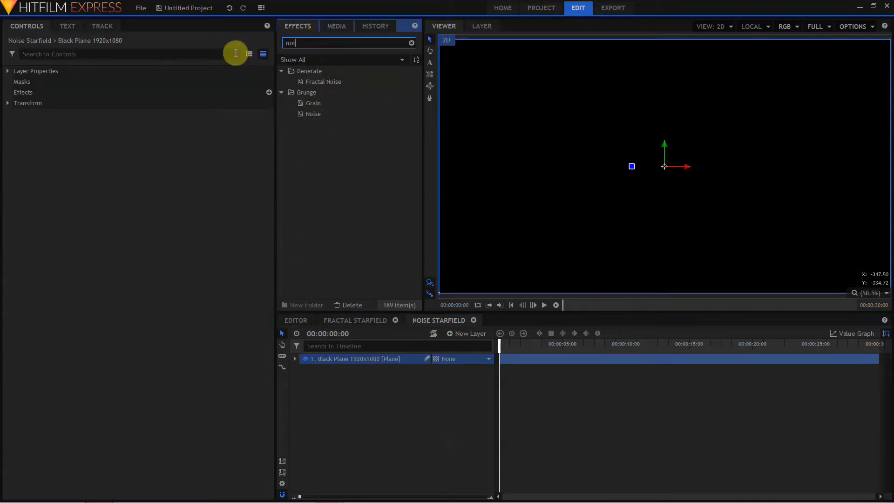
drag(313, 114, 536, 165)
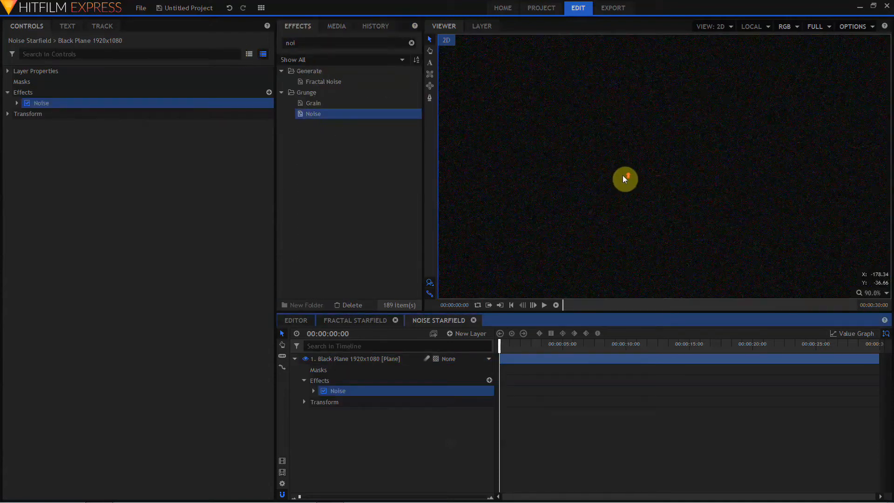
scroll(624, 179, up, 6)
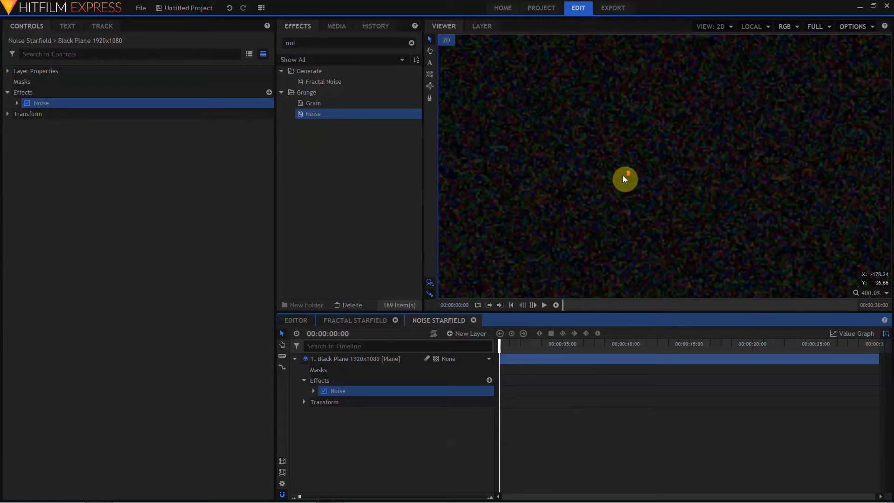
Set the Noise effect's Amount to 90% and make the noise monochrome.
click(17, 103)
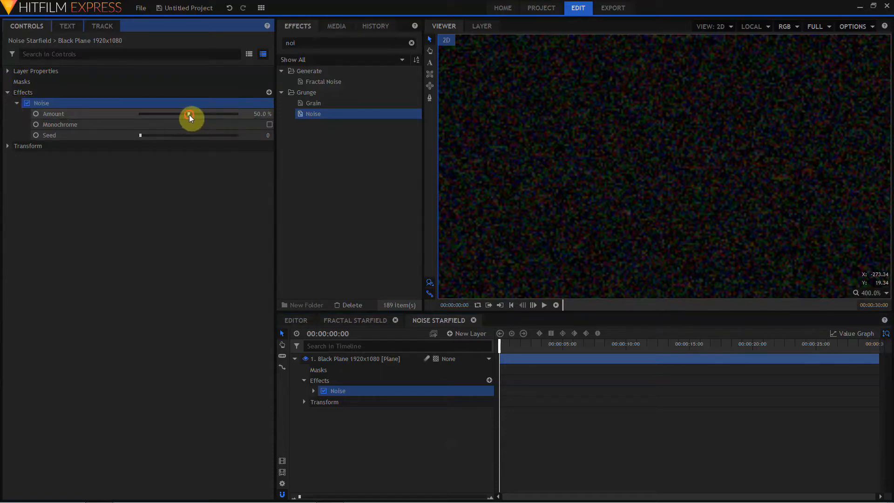
drag(189, 114, 226, 114)
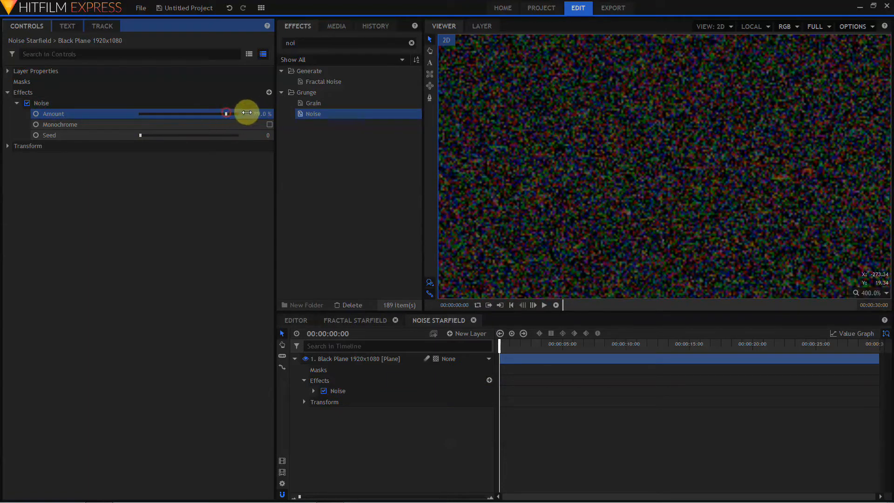
click(254, 113)
text(90)
key(Return)
click(269, 125)
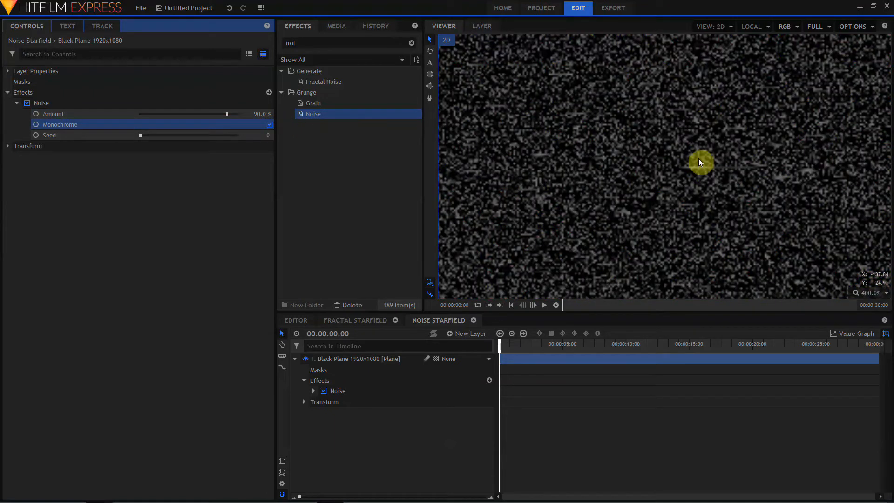
Try different Noise seeds, settle on a Seed of about 6,500, and view the plane at 100%.
click(186, 137)
drag(180, 137, 171, 135)
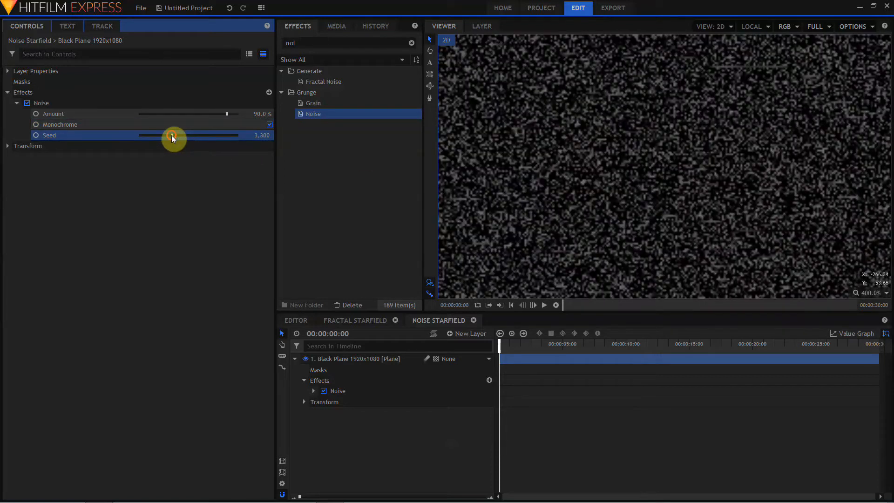
click(183, 138)
click(202, 136)
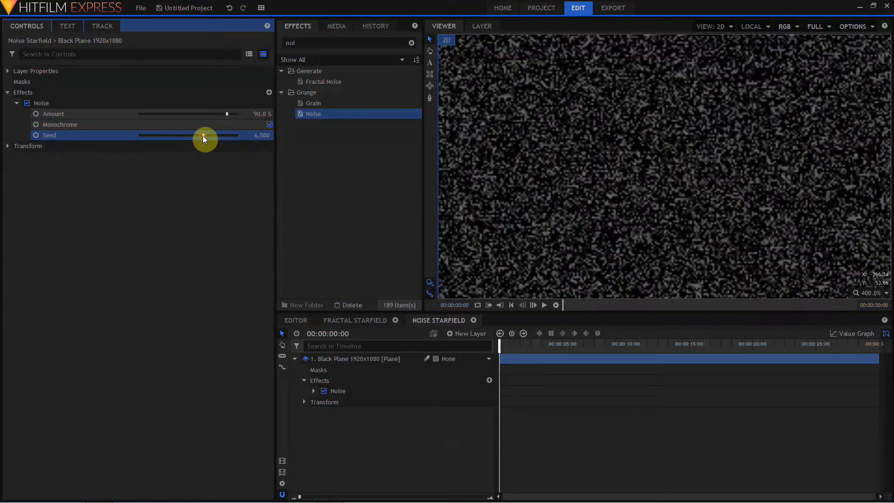
scroll(586, 113, down, 1)
scroll(585, 114, down, 10)
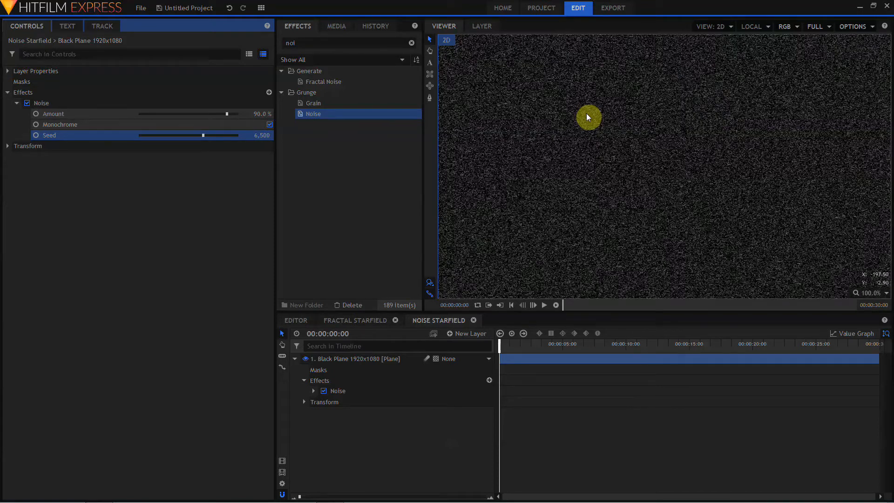
Find the Crush Blacks & Whites effect and add it below Noise on the plane.
drag(307, 43, 237, 50)
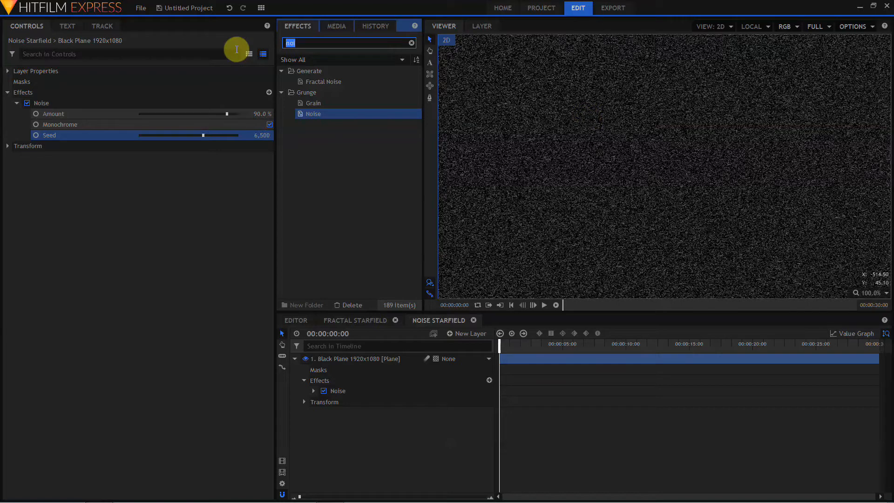
text(cru)
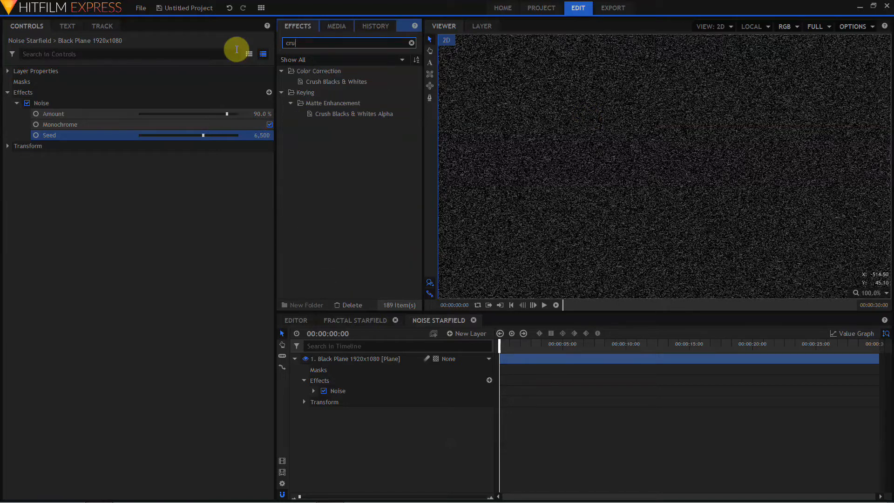
drag(309, 84, 36, 144)
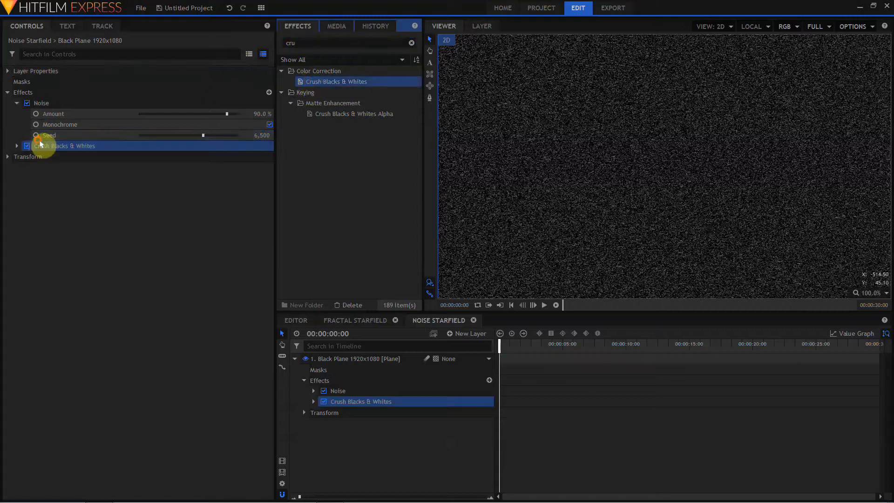
Set Black to about 0.38 and White to about 0.52 in Crush Blacks & Whites, and inspect the stars up close.
drag(236, 177, 225, 178)
drag(138, 168, 178, 168)
click(190, 180)
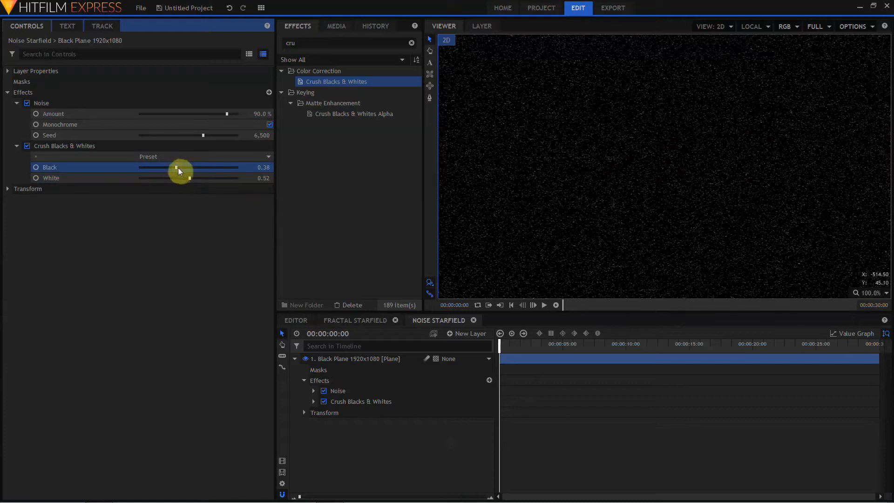
scroll(535, 159, up, 4)
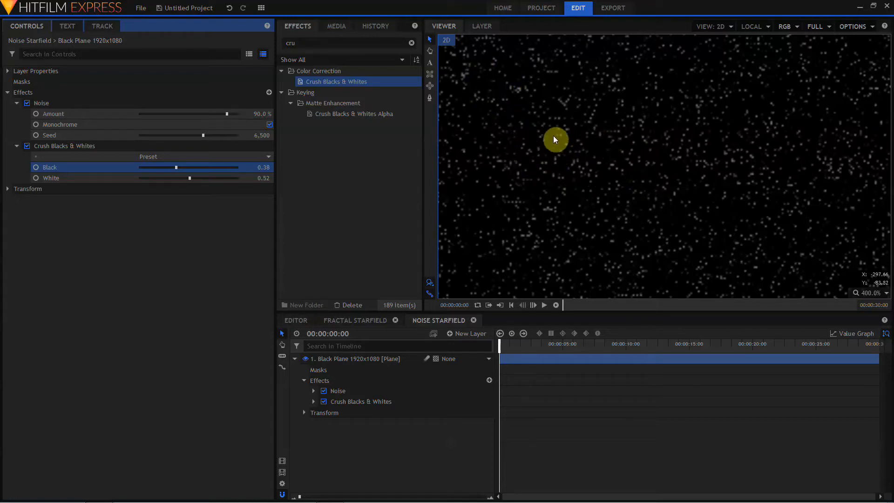
scroll(554, 139, down, 5)
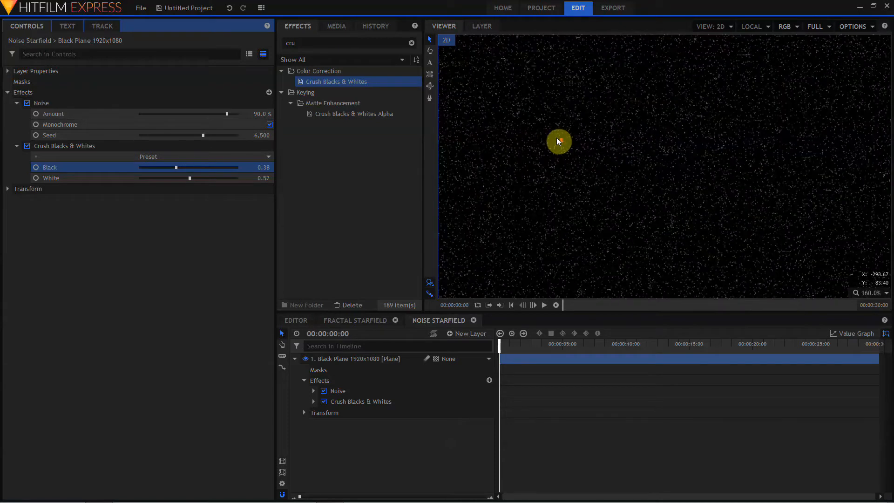
Disable Crush Blacks & Whites, add the Threshold effect below it, and reveal the Threshold settings.
click(28, 146)
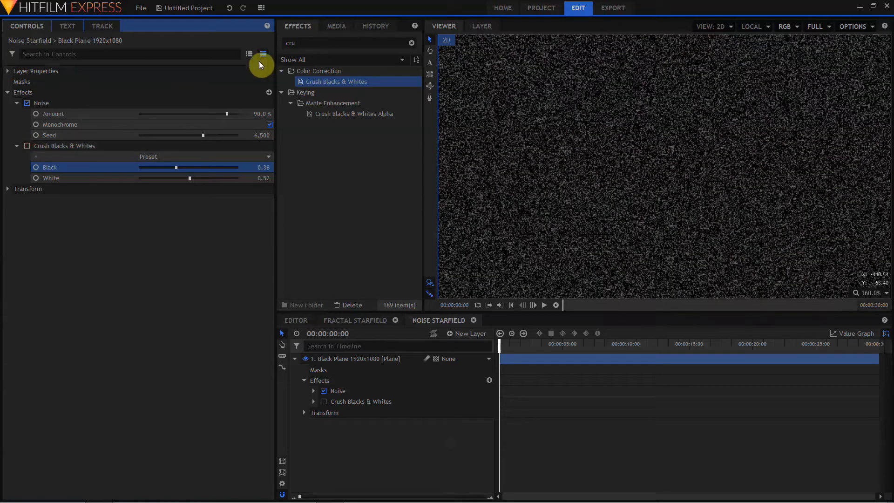
click(309, 42)
text(thr)
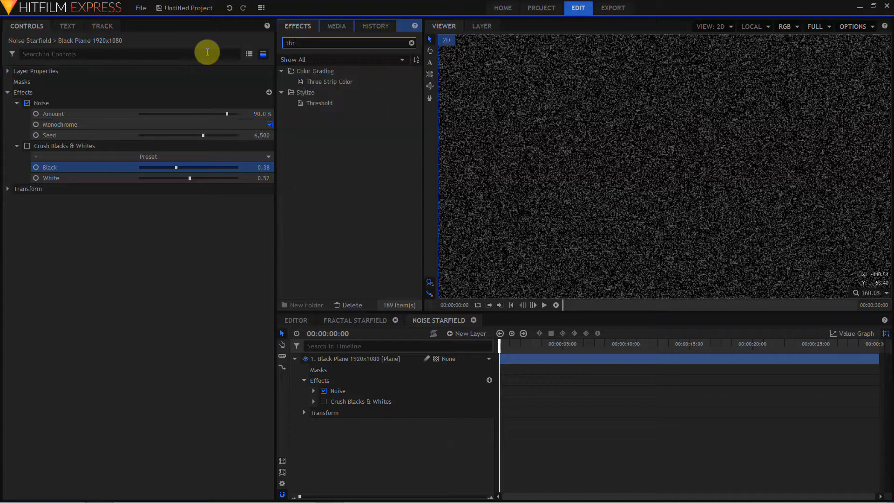
drag(305, 102, 60, 187)
click(17, 188)
Set the Threshold effect's threshold to about 43.5% and scrub the timeline to check how the stars change over time.
mouse_move(188, 210)
mouse_down()
mouse_move(173, 211)
mouse_move(183, 214)
mouse_up()
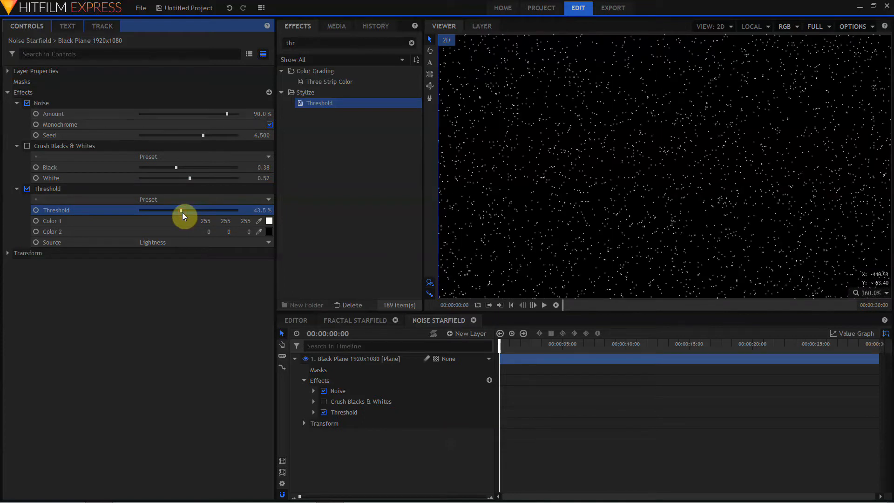
scroll(579, 165, up, 2)
scroll(579, 185, down, 4)
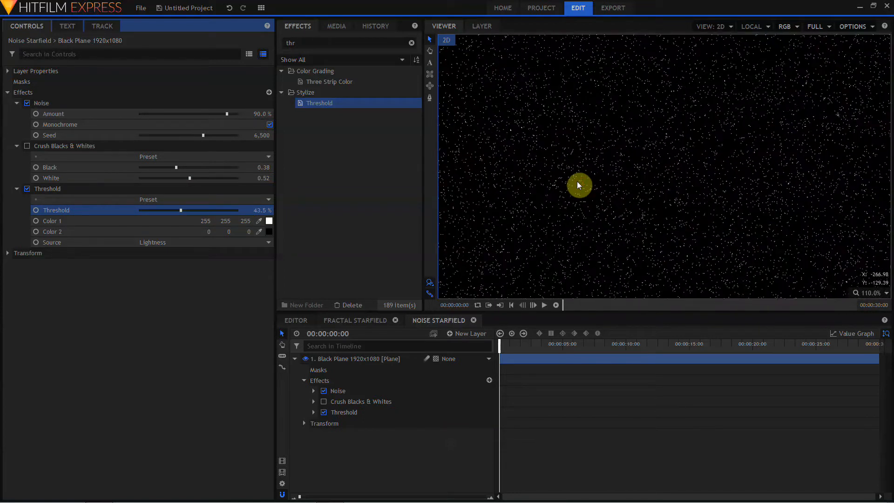
scroll(579, 185, down, 1)
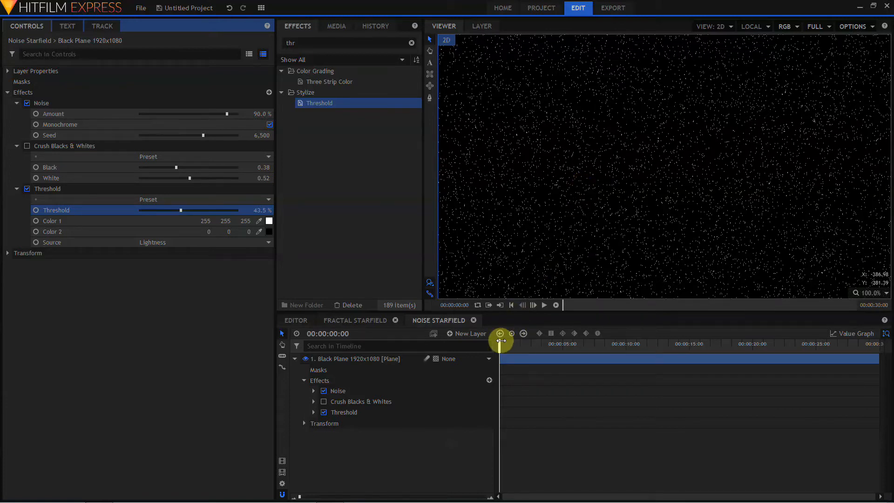
mouse_move(501, 341)
mouse_down()
mouse_move(541, 339)
mouse_move(491, 342)
mouse_up()
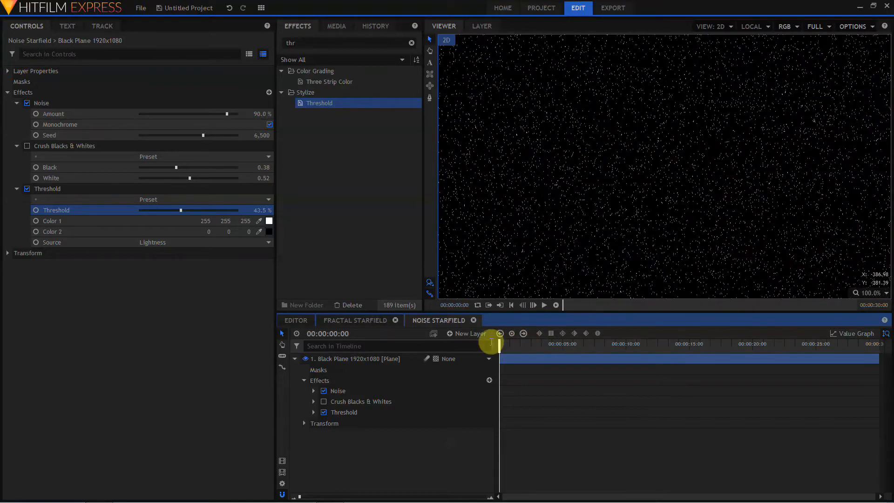
Find the Speed effect, add it below Threshold on the plane, and reveal its settings.
drag(323, 43, 286, 42)
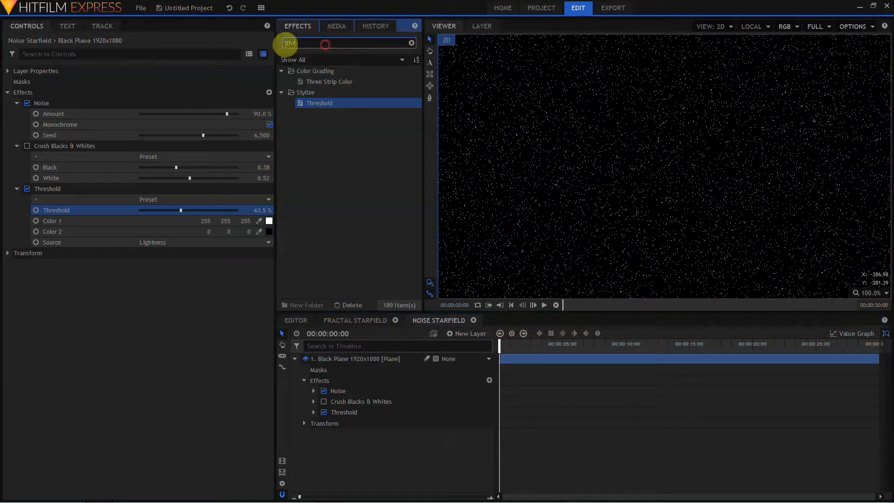
text(s)
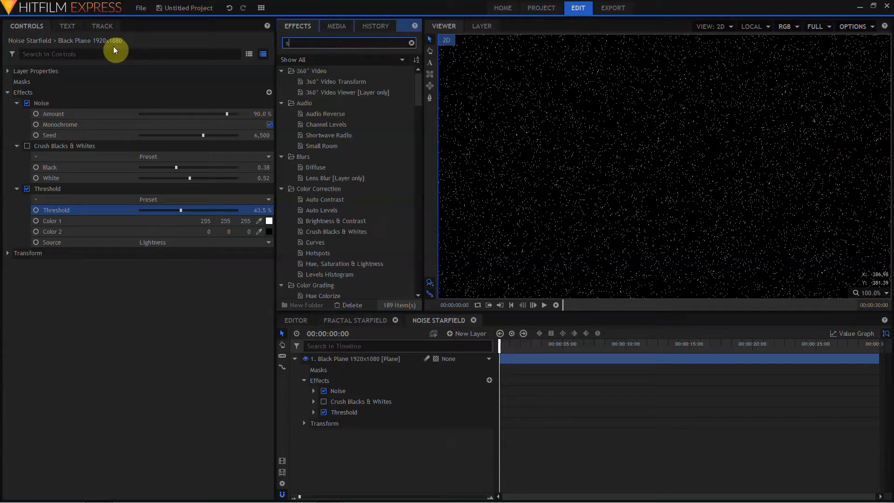
text(peed)
drag(311, 105, 40, 248)
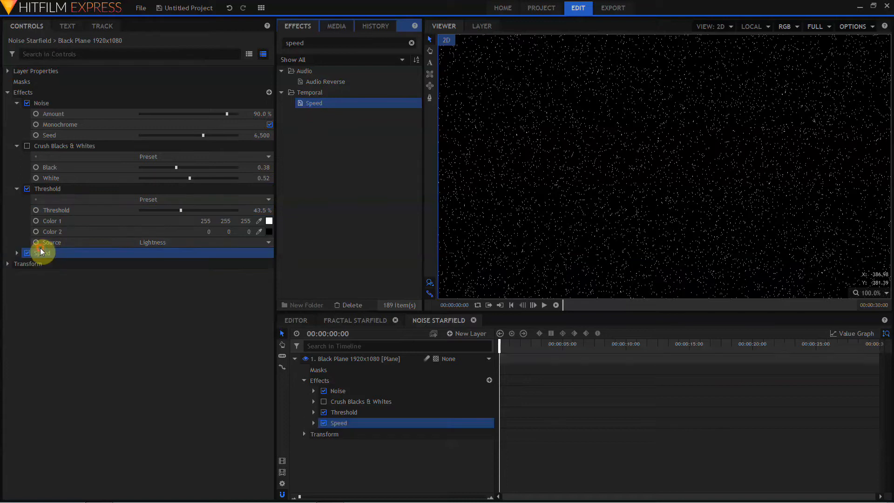
click(18, 253)
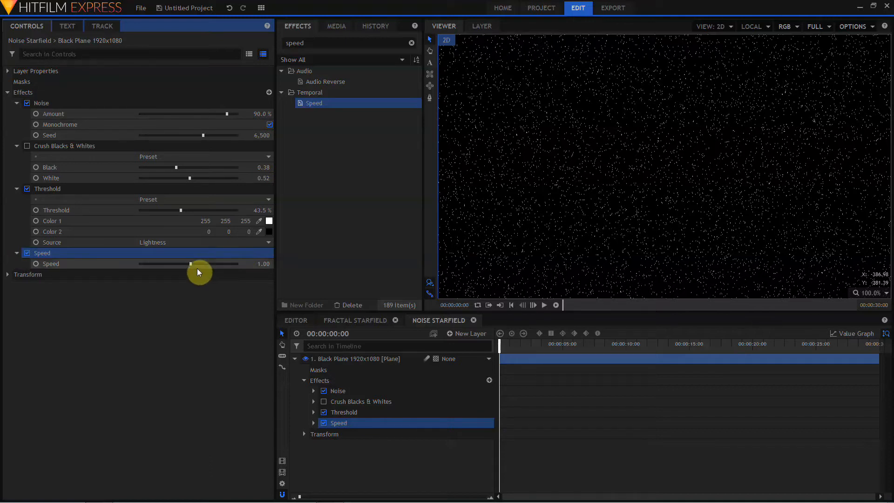
Set the Speed effect's speed to 0 and scrub the timeline to check the starfield's motion.
click(259, 265)
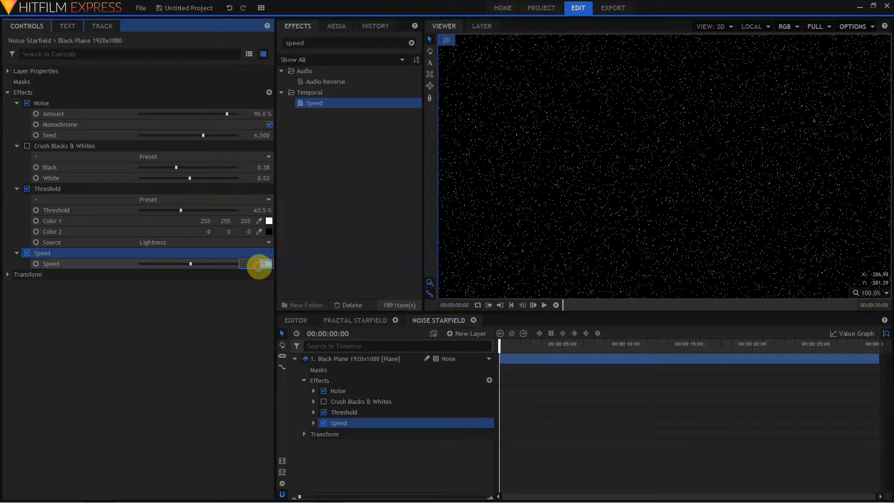
text(0)
key(Return)
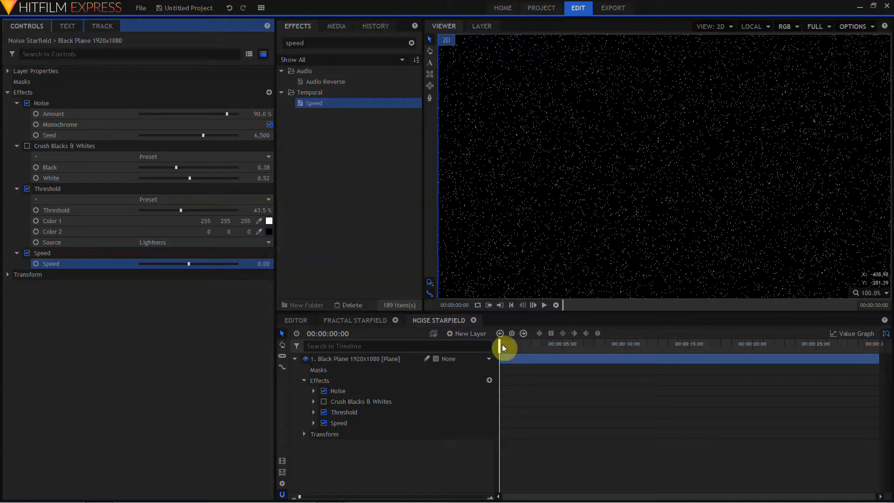
drag(500, 345, 482, 365)
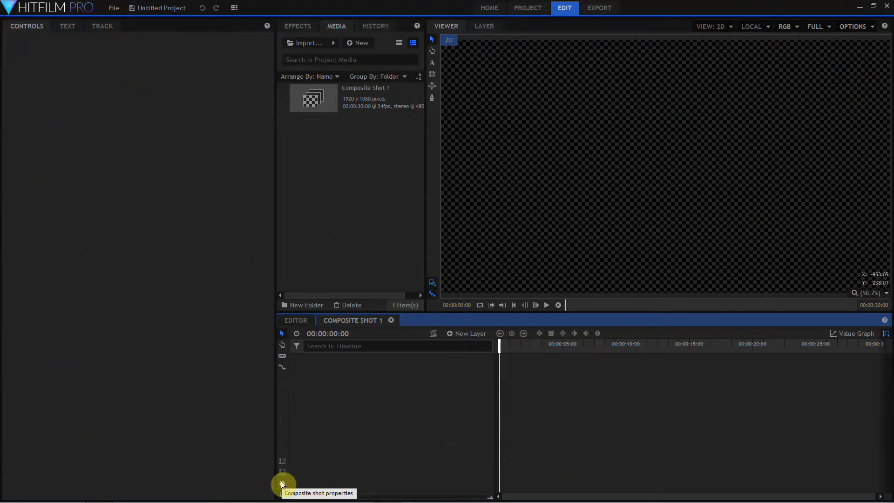
In HitFilm Pro, rename the empty Composite Shot 1 to Atomic Stars.
click(282, 484)
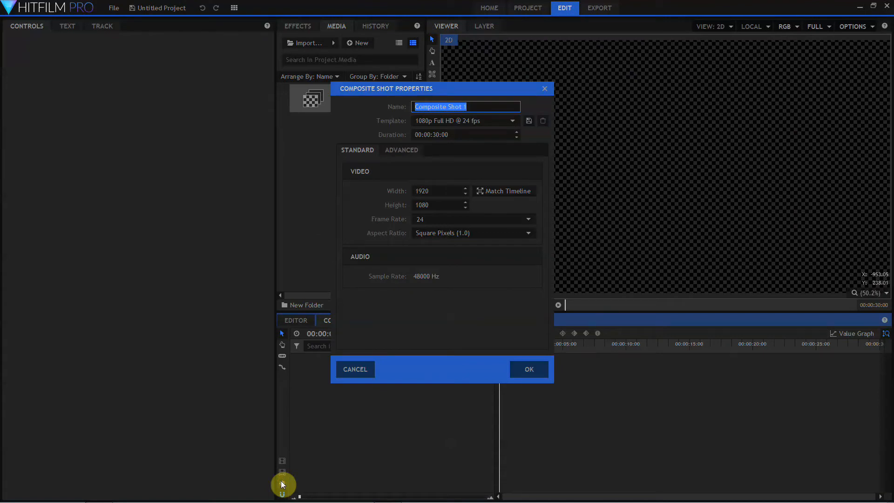
text(Atomic Stars)
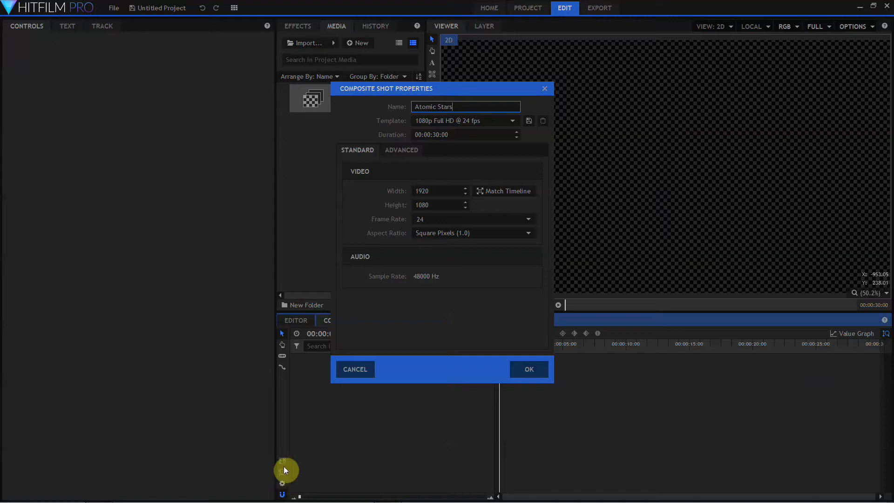
click(529, 370)
Add a black 1920x1080 plane to the composite shot and a white 1920x1080 plane above it.
click(456, 333)
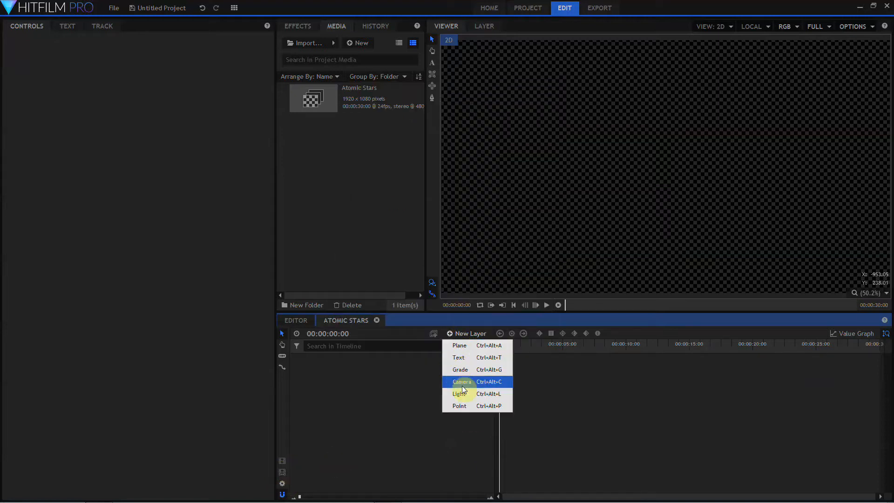
click(460, 345)
key(Return)
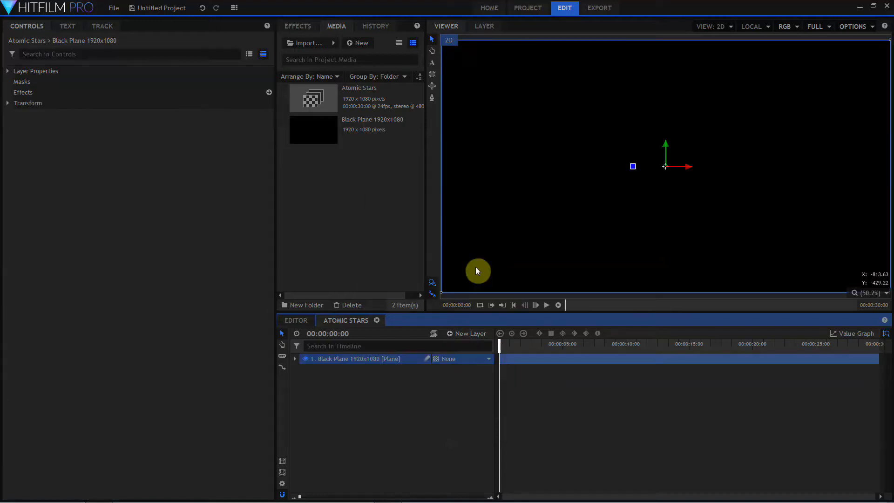
click(455, 333)
click(457, 345)
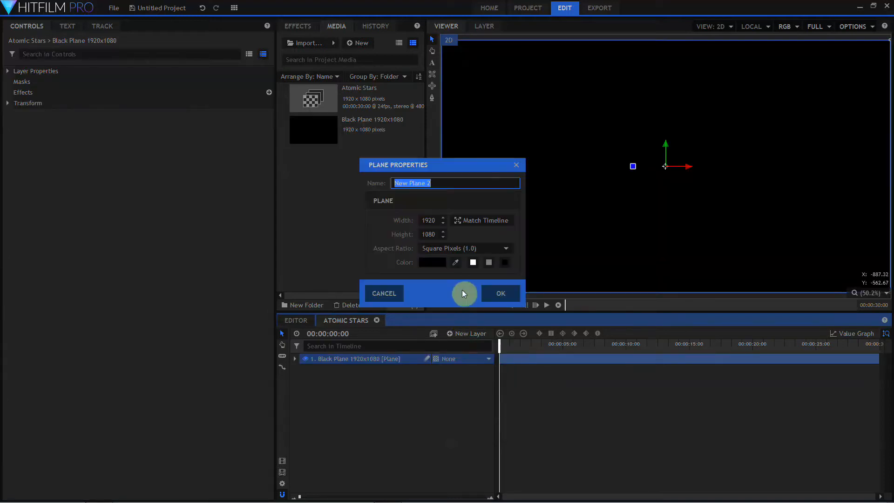
click(473, 262)
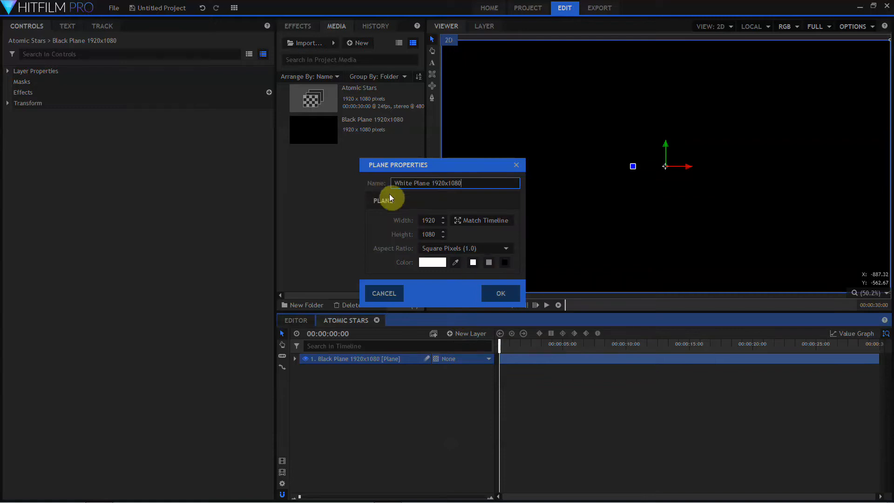
click(488, 294)
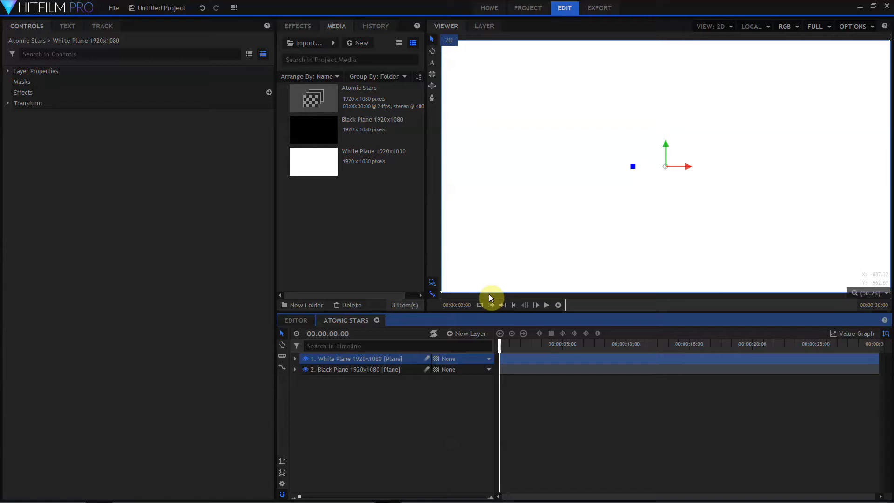
Search the effects for "atomic" and apply Atomic Particle to the white plane.
click(297, 26)
click(313, 43)
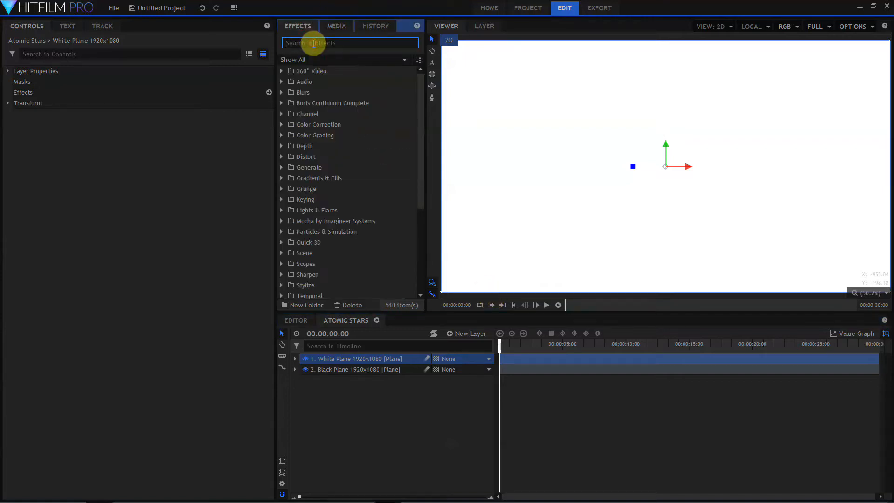
text(atomic)
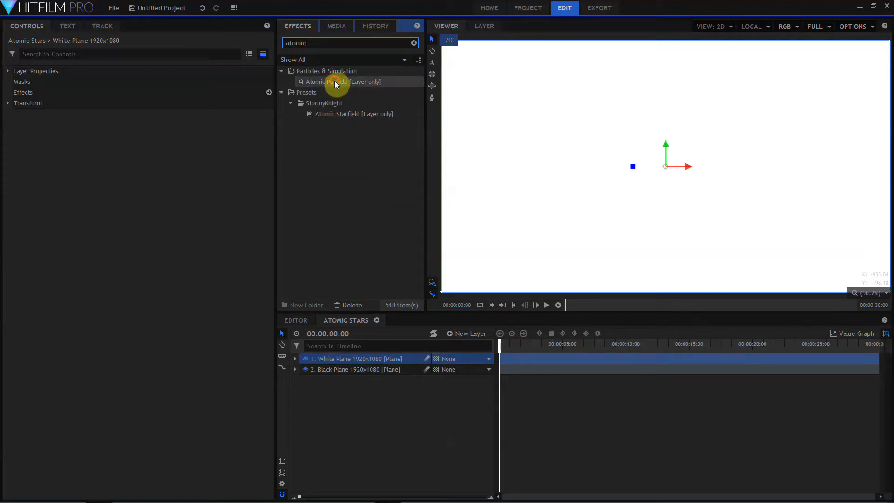
drag(335, 81, 367, 361)
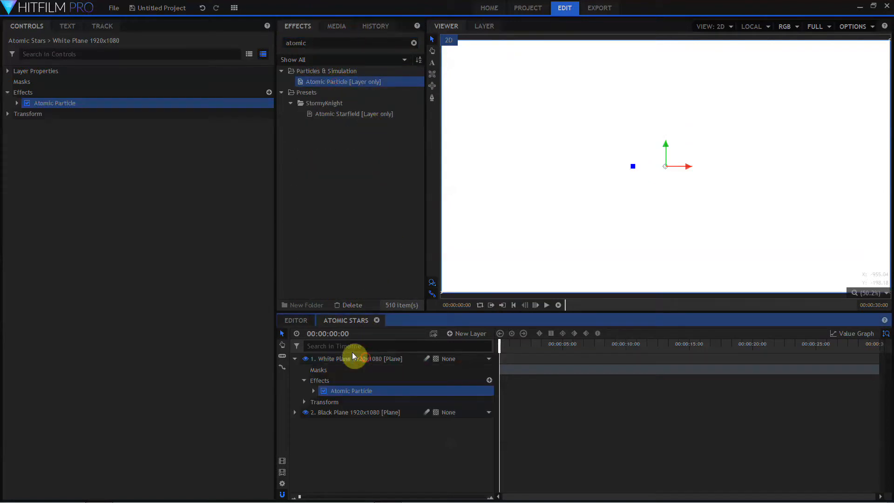
Raise the Atomic Particle effect's Disperse amount to 1024.
click(14, 103)
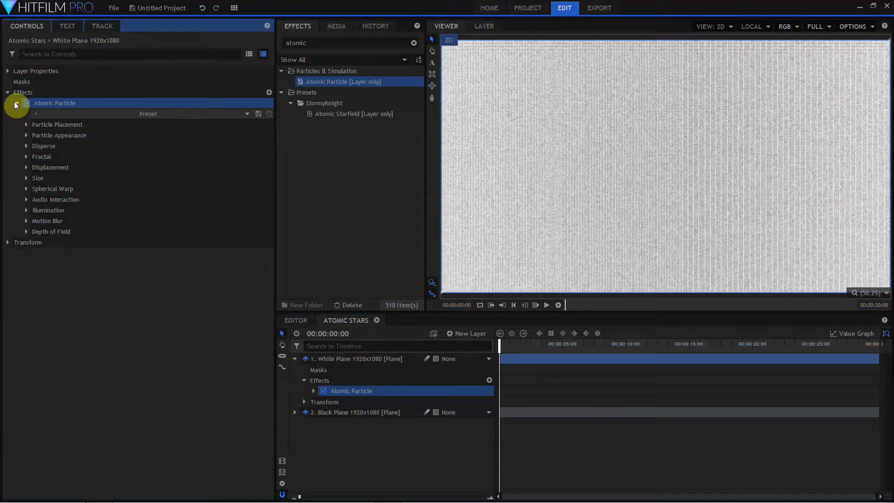
click(26, 146)
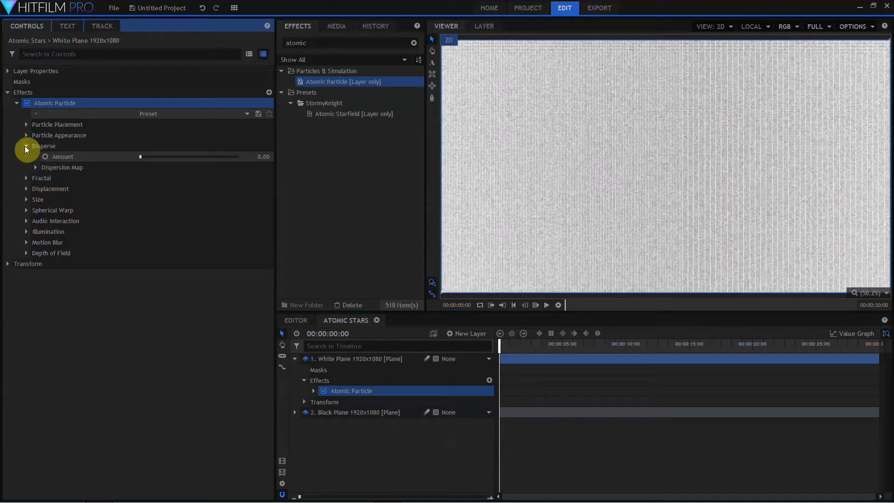
drag(140, 157, 320, 163)
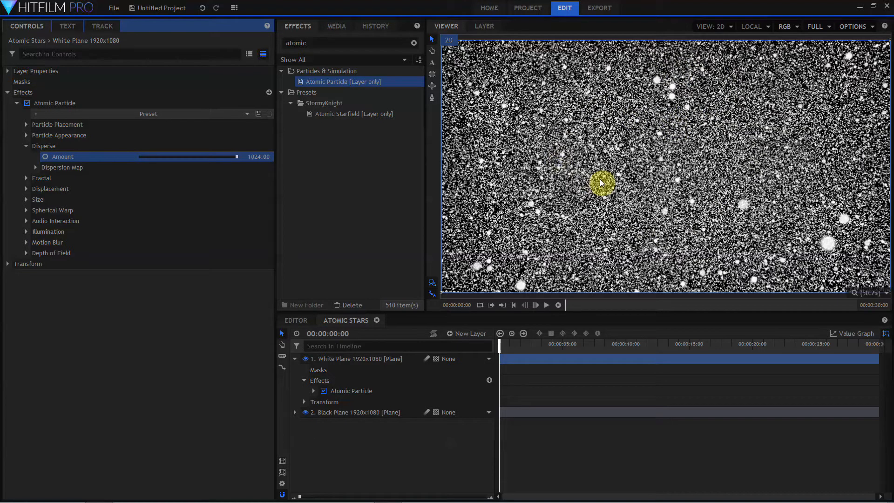
Set Atomic Particle's number of particles to 100 in both X and Y.
click(27, 124)
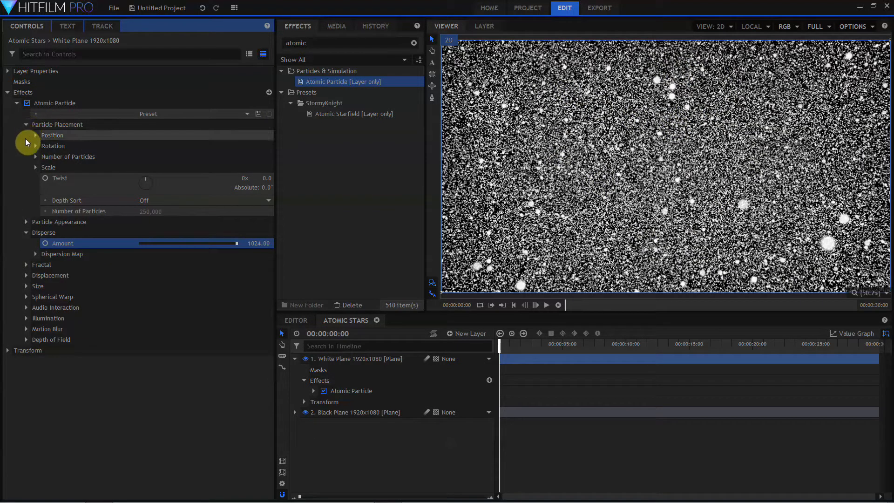
click(36, 157)
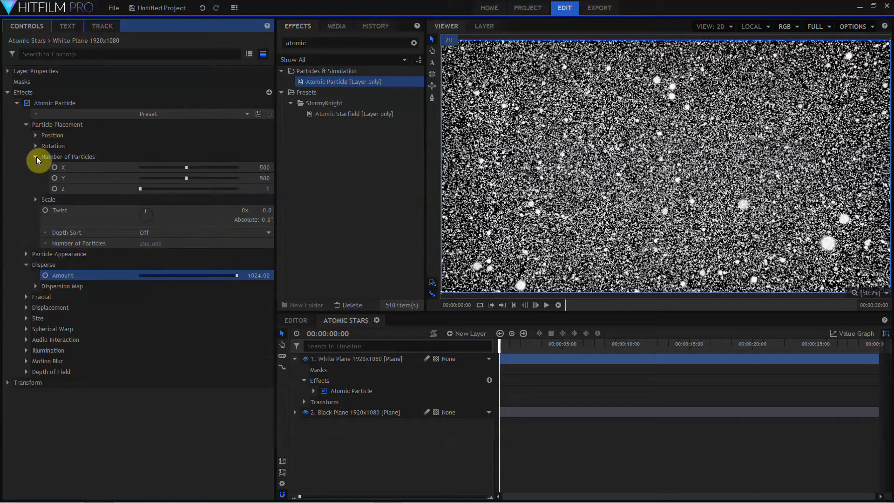
click(265, 167)
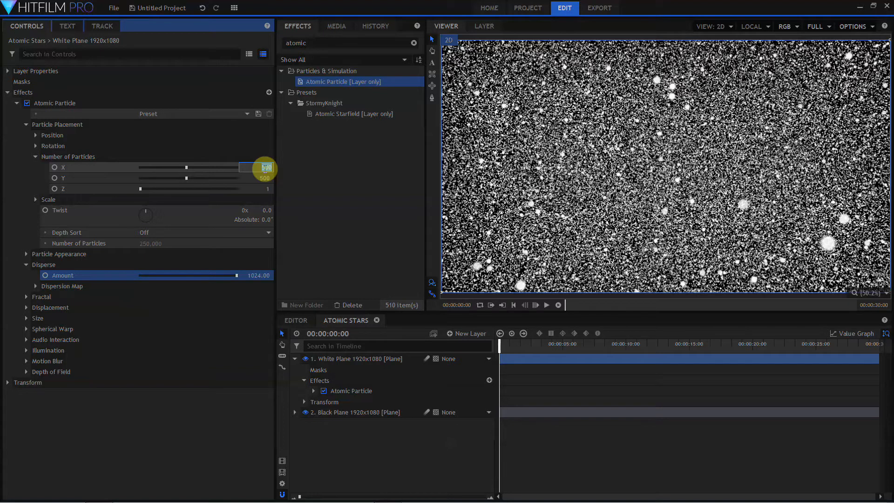
text(100)
key(Tab)
key(Return)
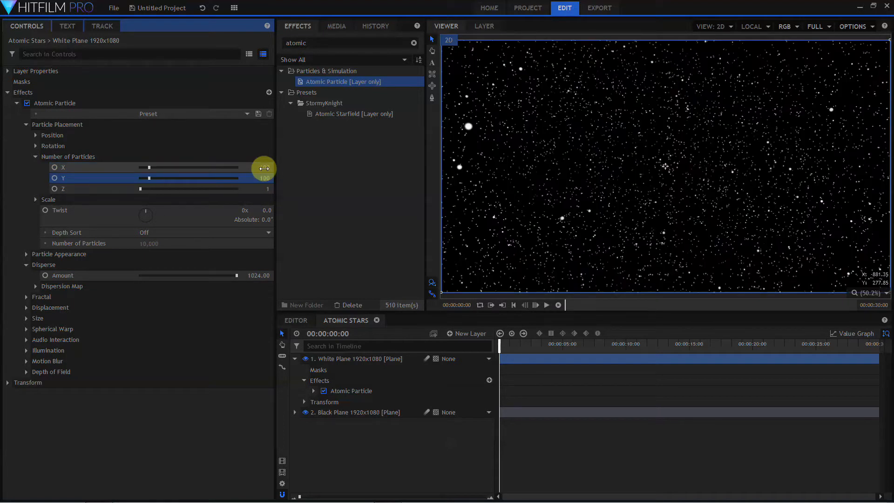
Set the particle size to 3, size random to 0.35 and opacity random to 0.29, and inspect the stars up close.
click(27, 254)
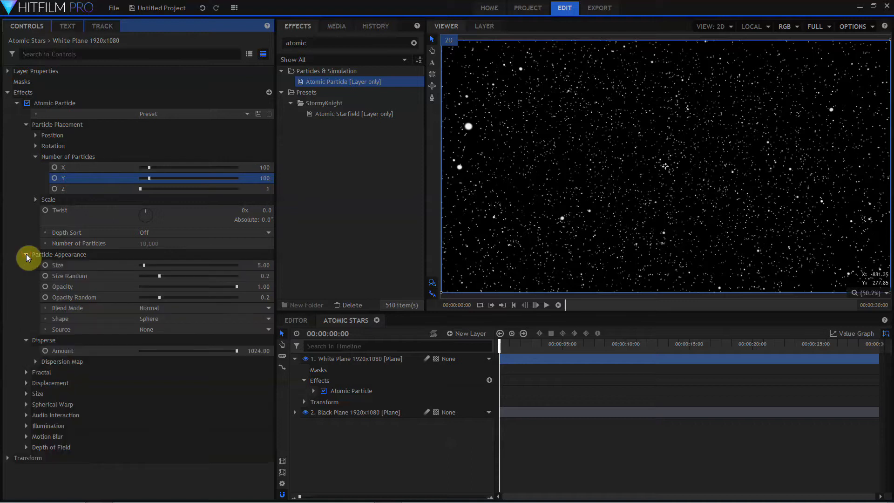
click(265, 265)
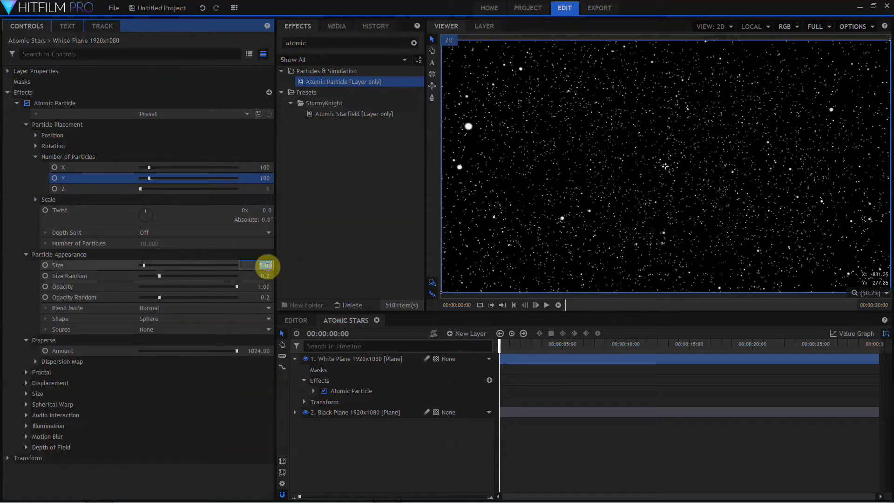
text(3)
key(Return)
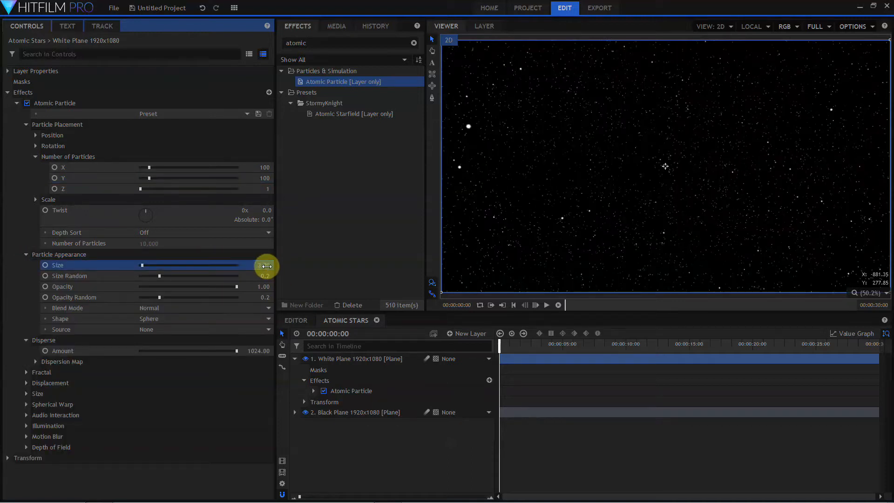
drag(264, 276, 266, 297)
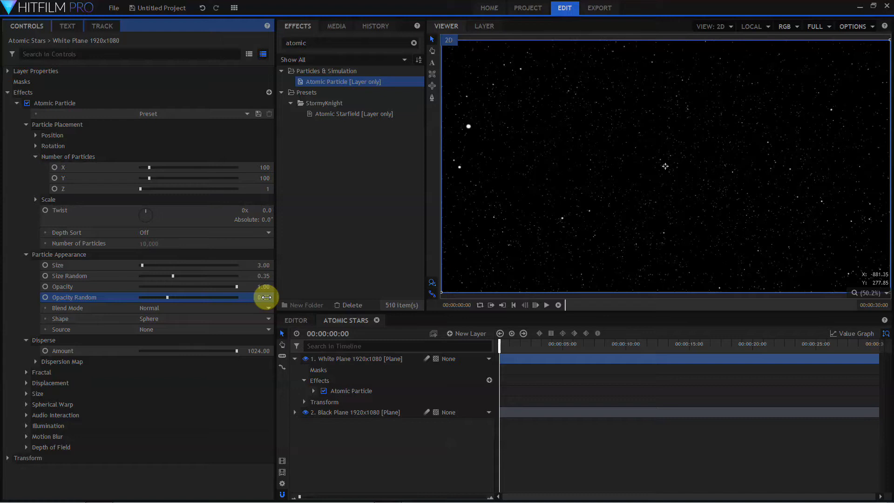
scroll(521, 156, up, 5)
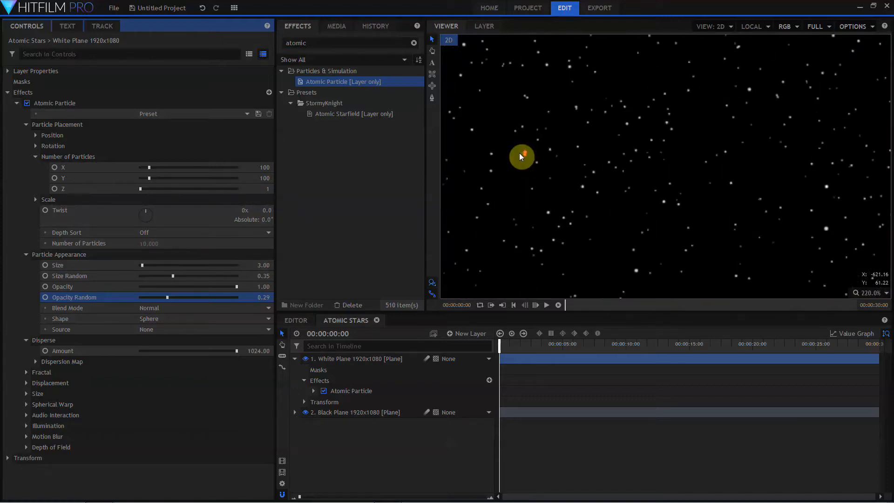
scroll(520, 155, down, 3)
scroll(557, 148, down, 3)
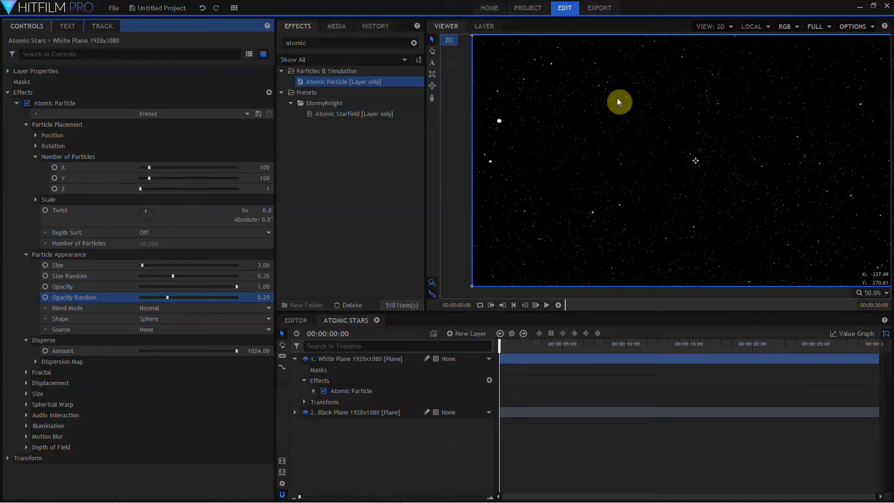
scroll(499, 122, up, 6)
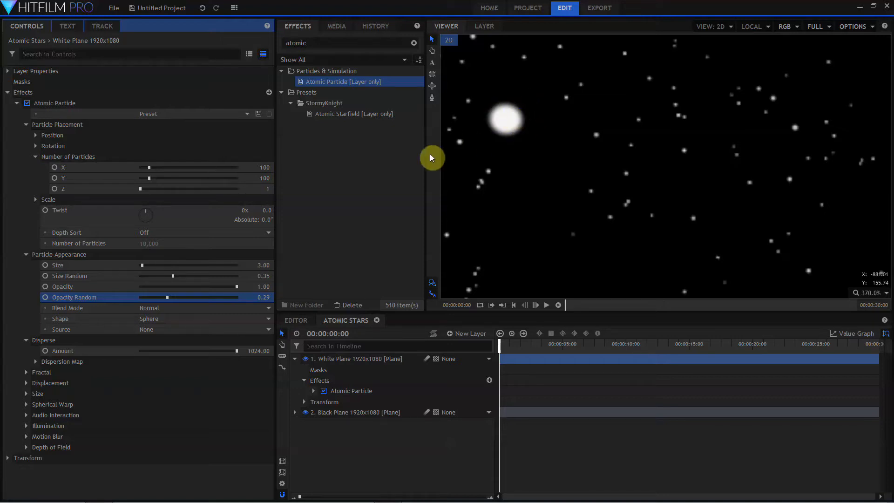
Create a new composite shot named Star Shape with a width and height of 50 pixels.
click(392, 175)
key(ctrl+n)
text(Star Shape)
key(Tab)
key(Tab)
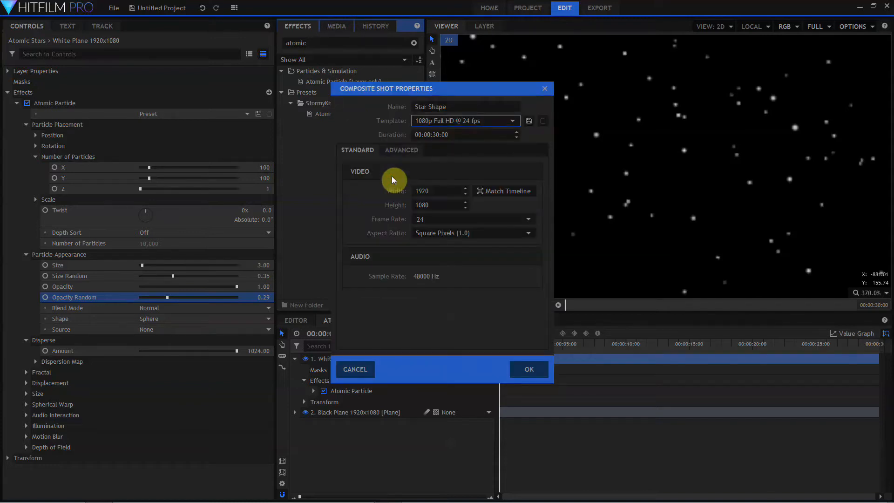
key(Tab)
key(Tab)
key(Tab)
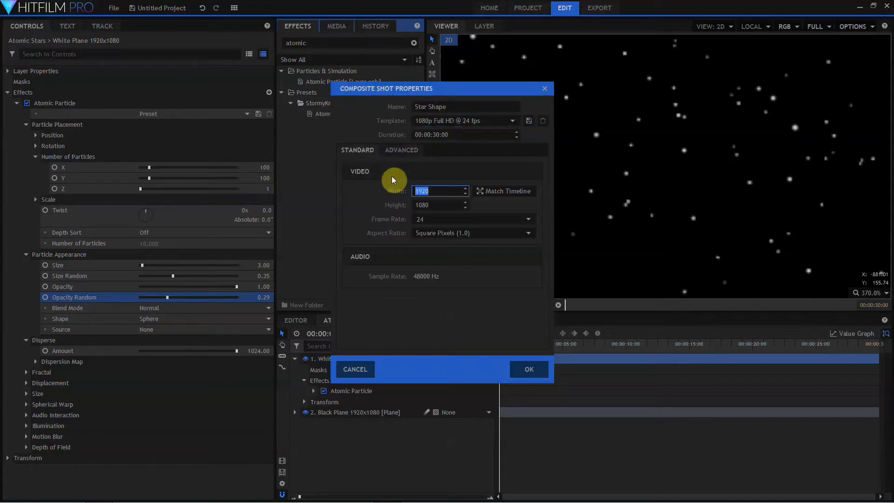
text(50)
key(Tab)
text(50)
key(Return)
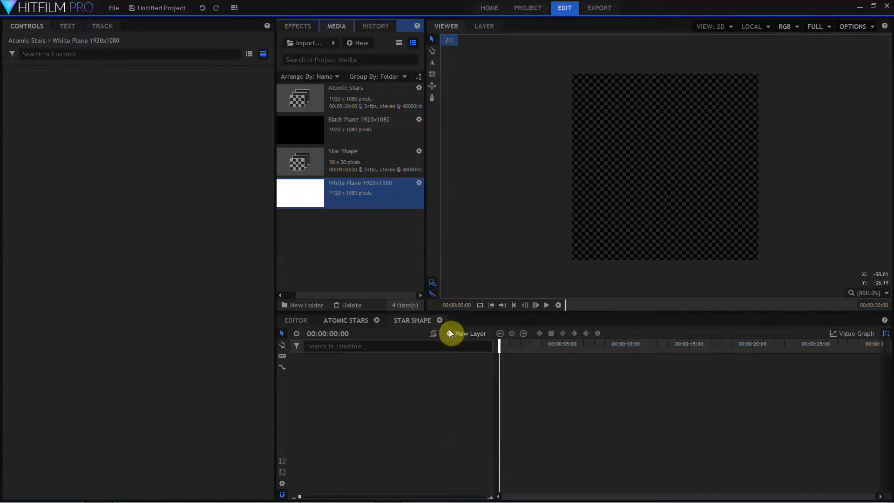
Add a white 50x50 plane to the Star Shape shot and draw a circular mask centred on it.
click(449, 333)
click(454, 344)
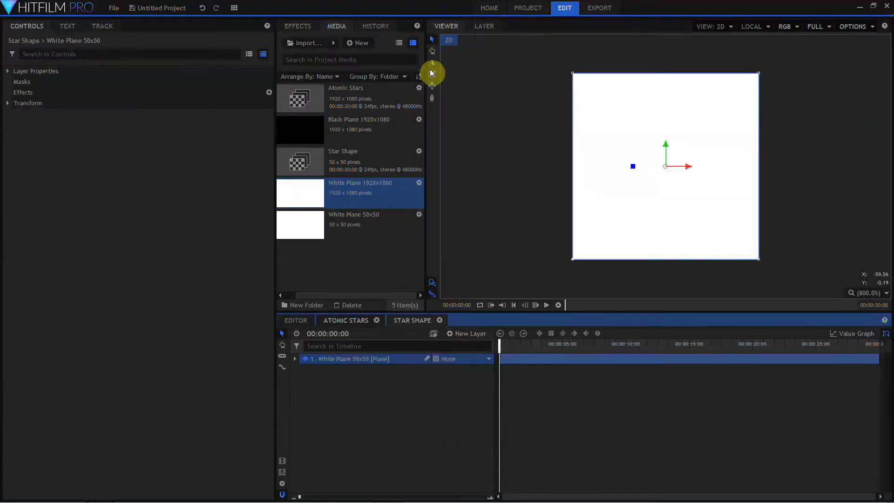
click(433, 85)
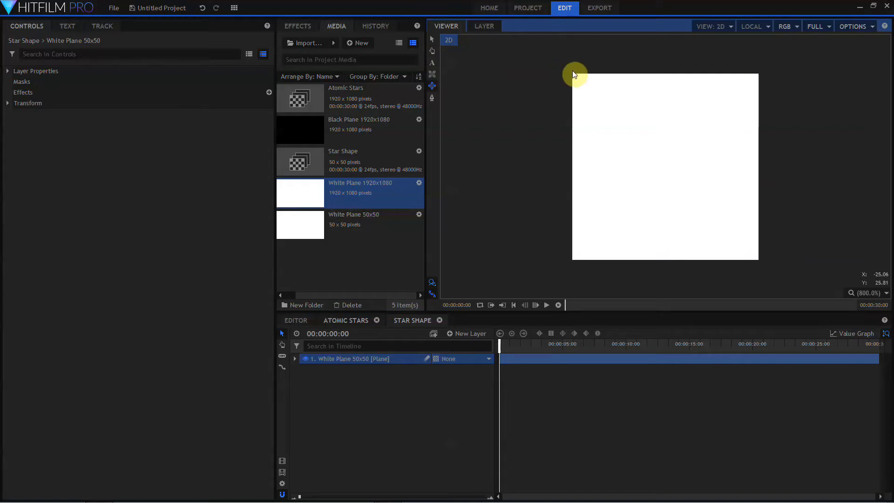
mouse_move(573, 74)
mouse_down()
mouse_move(748, 228)
mouse_move(756, 255)
mouse_move(718, 218)
mouse_up()
click(432, 40)
click(340, 380)
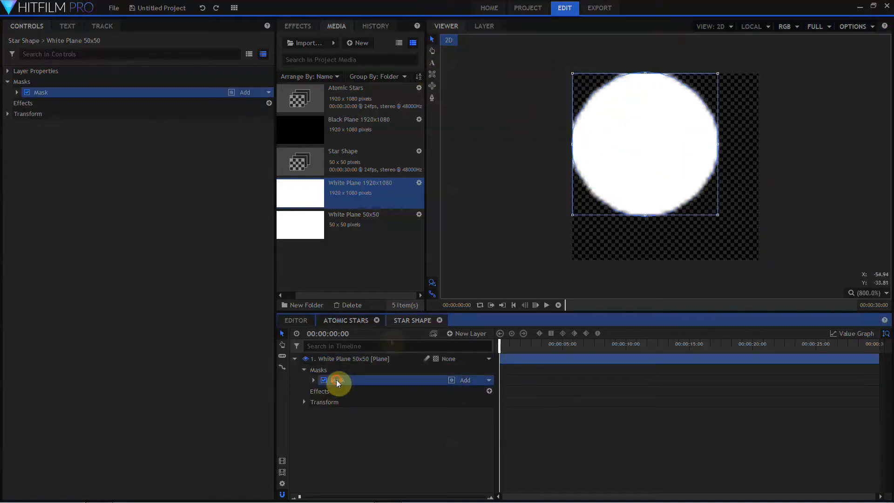
drag(647, 147, 663, 167)
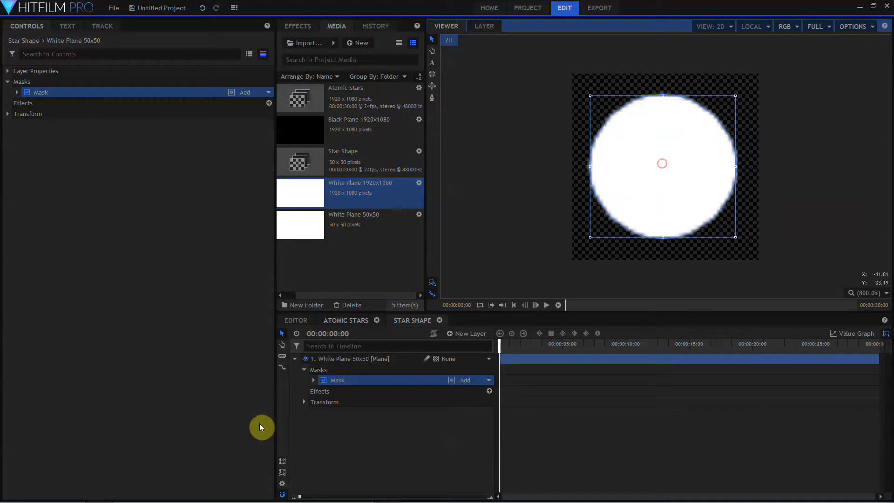
Shrink the circular mask to roughly half the plane's width and set its feather strength to 9 px.
click(313, 380)
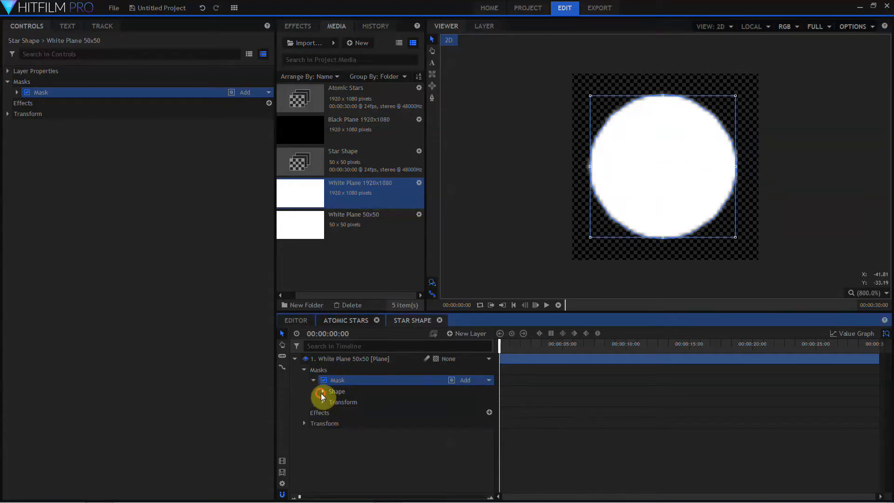
click(322, 391)
drag(481, 424, 486, 424)
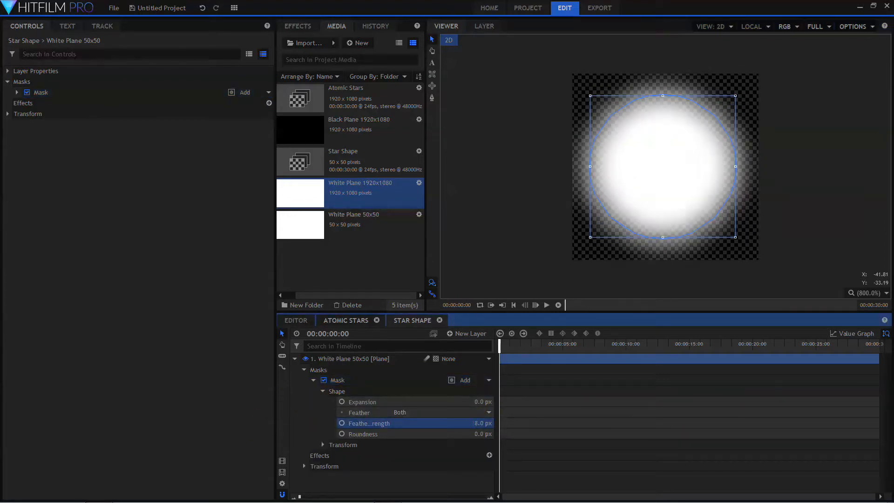
drag(592, 248, 620, 208)
drag(482, 423, 480, 423)
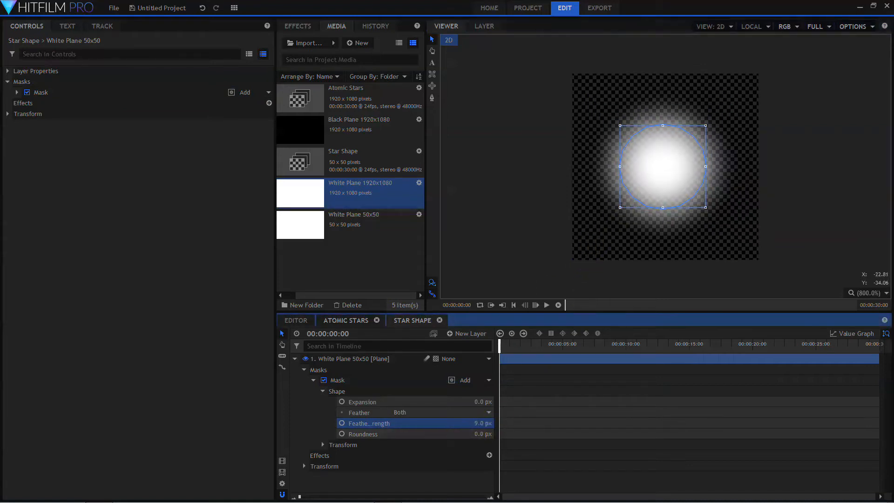
Place the Star Shape composite below the black plane in the Atomic Stars shot and select the white plane's Atomic Particle effect.
click(354, 321)
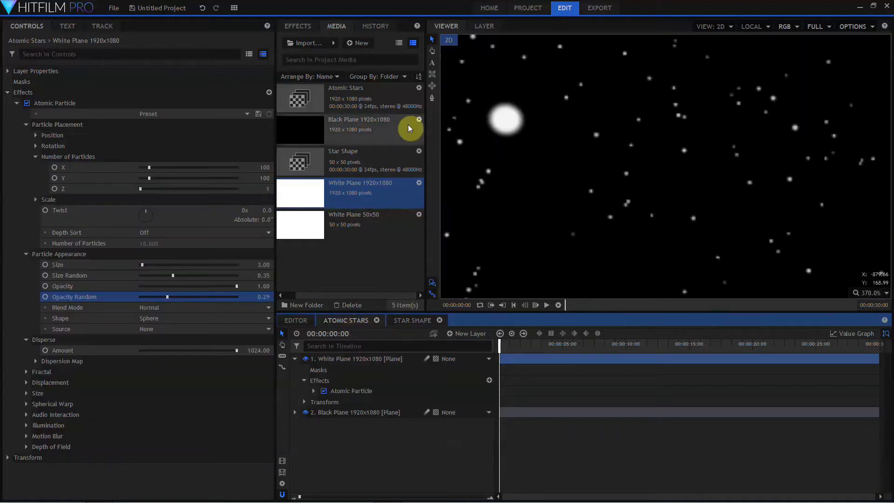
drag(386, 153, 371, 453)
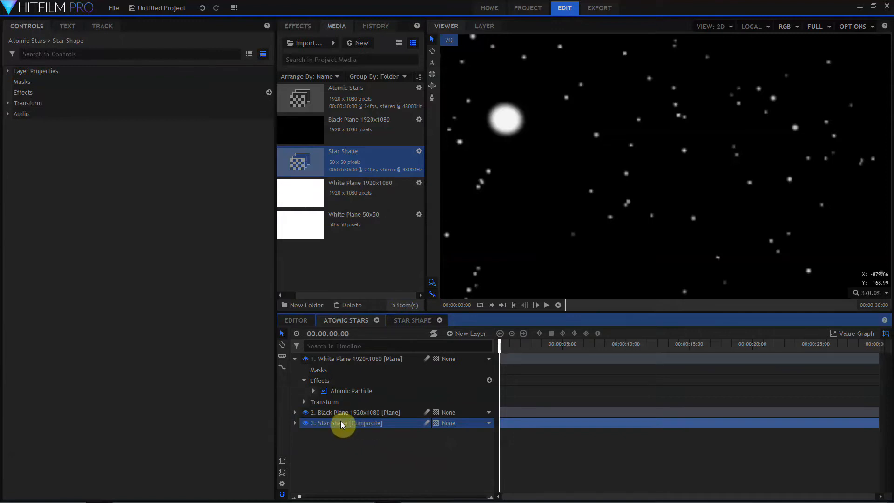
click(345, 391)
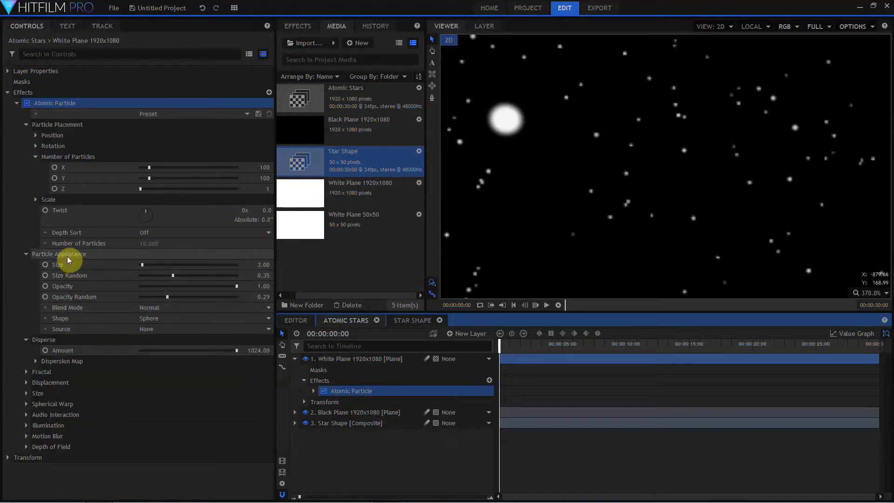
Set the Atomic Particle effect's particle shape to Layer with the Star Shape composite as its source.
click(176, 319)
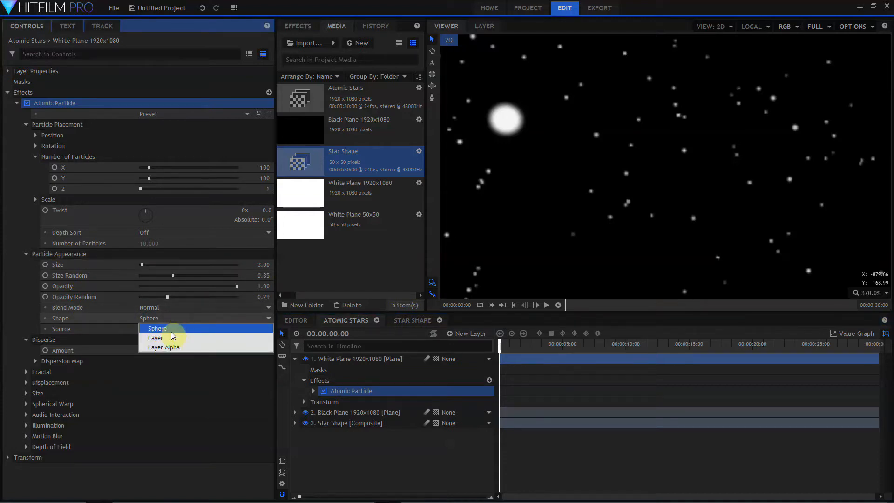
click(175, 338)
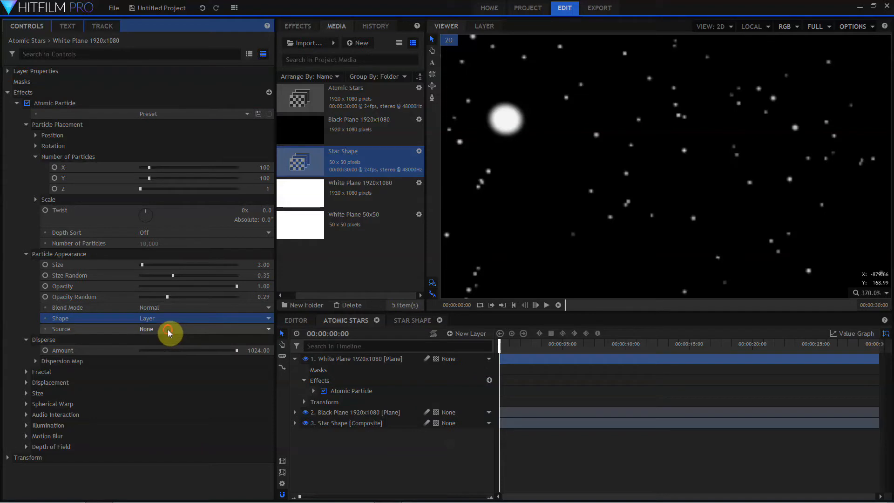
click(170, 329)
click(169, 359)
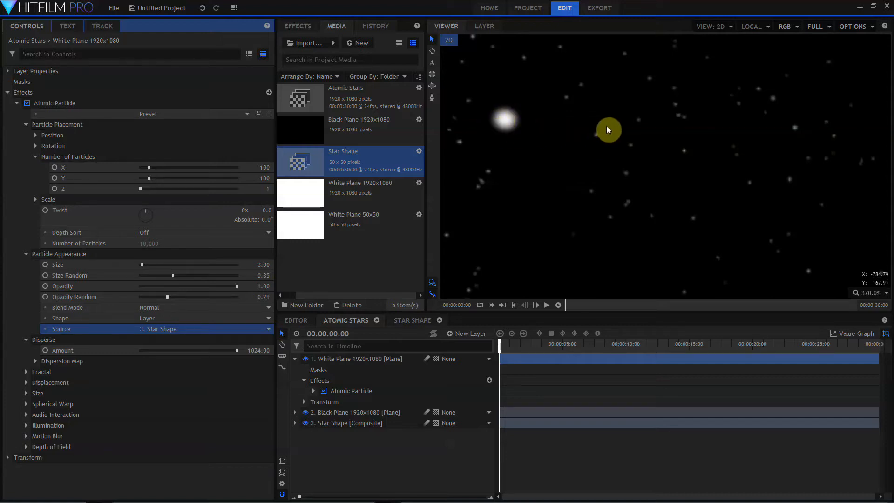
scroll(654, 125, down, 1)
scroll(654, 125, down, 5)
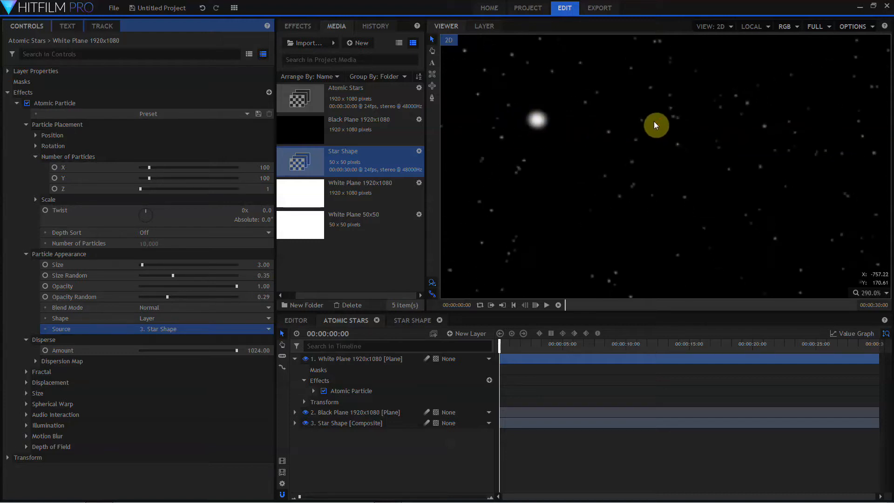
click(870, 293)
click(865, 409)
click(868, 293)
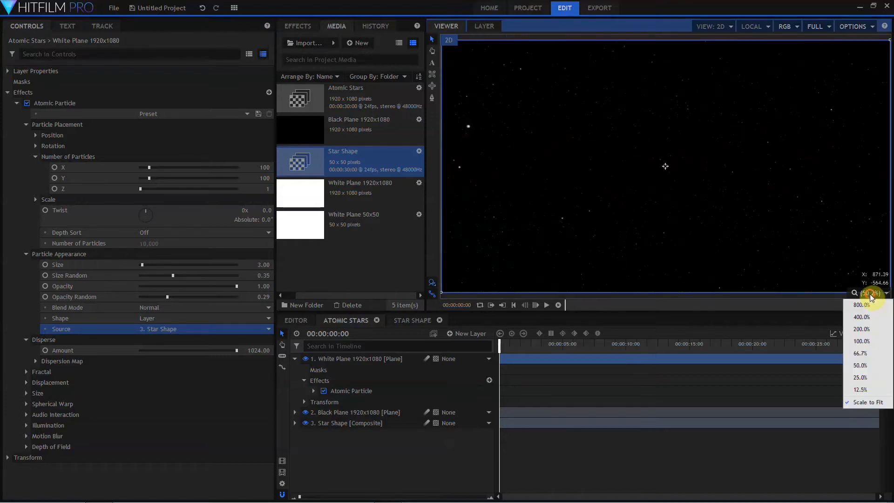
click(861, 341)
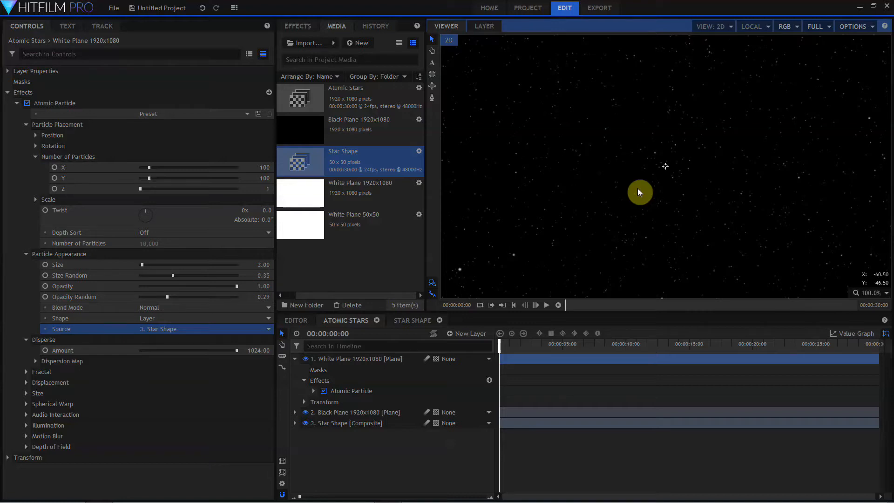
Add a point layer named Stars Point, made 3D, and set the Atomic Particle effect's Transform From to it.
click(320, 258)
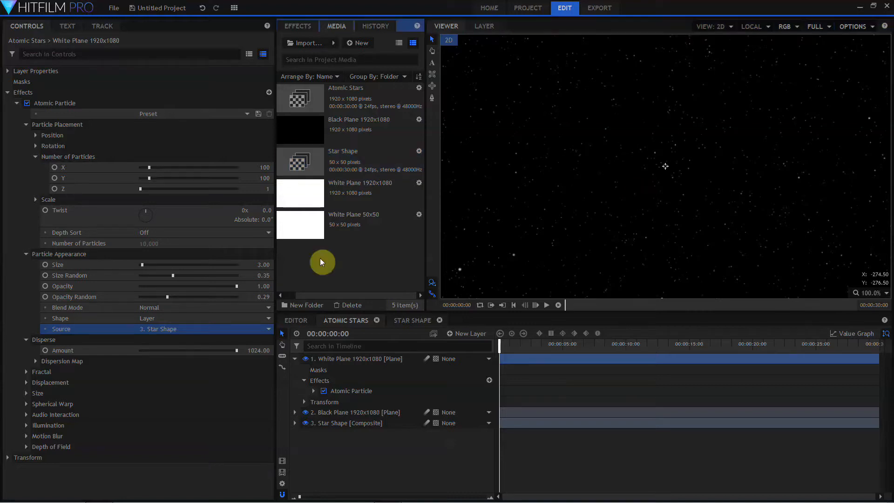
click(451, 334)
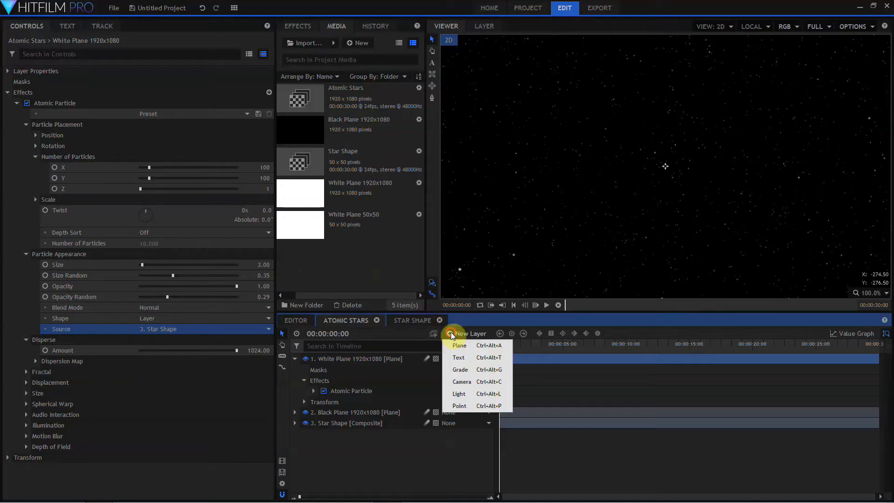
click(460, 405)
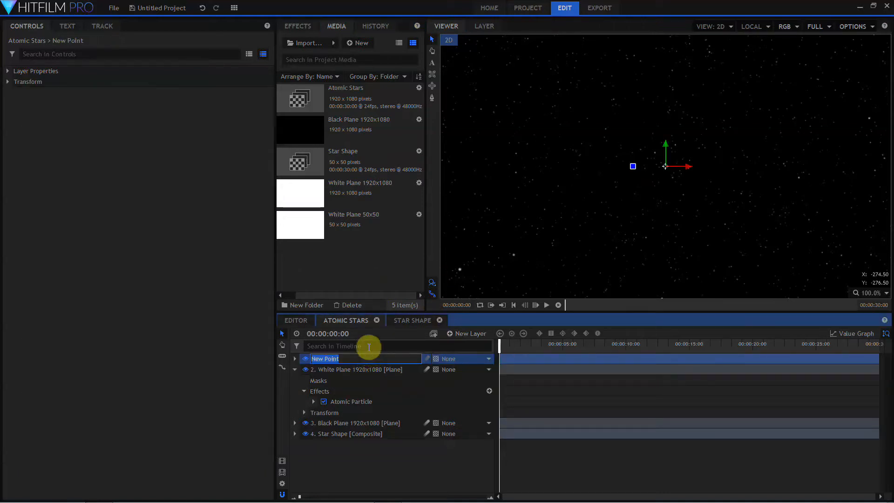
text(Stars Point)
key(Return)
click(434, 358)
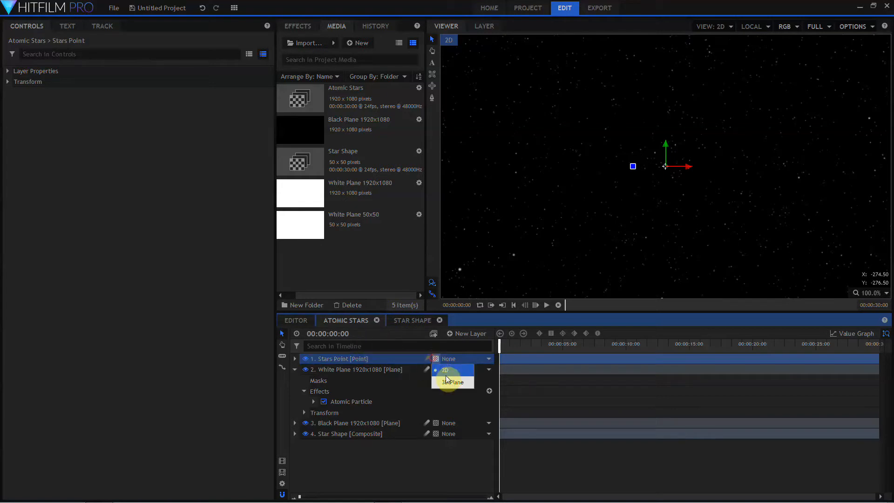
click(445, 382)
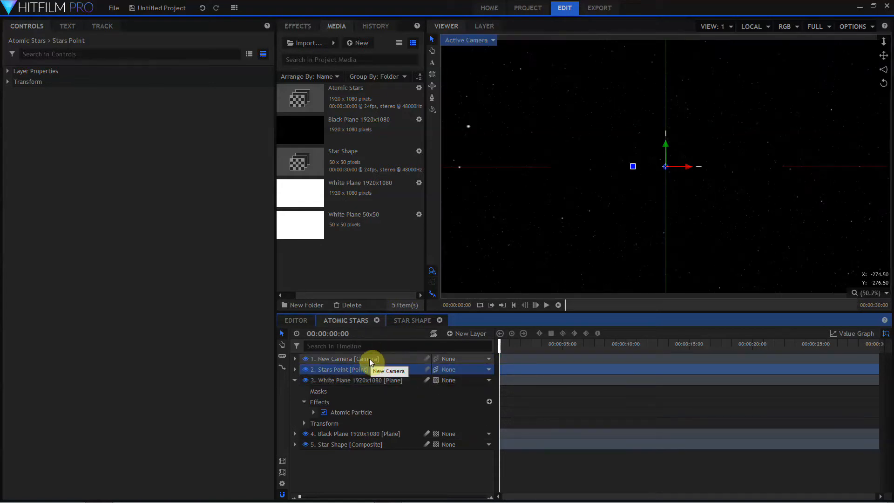
click(378, 412)
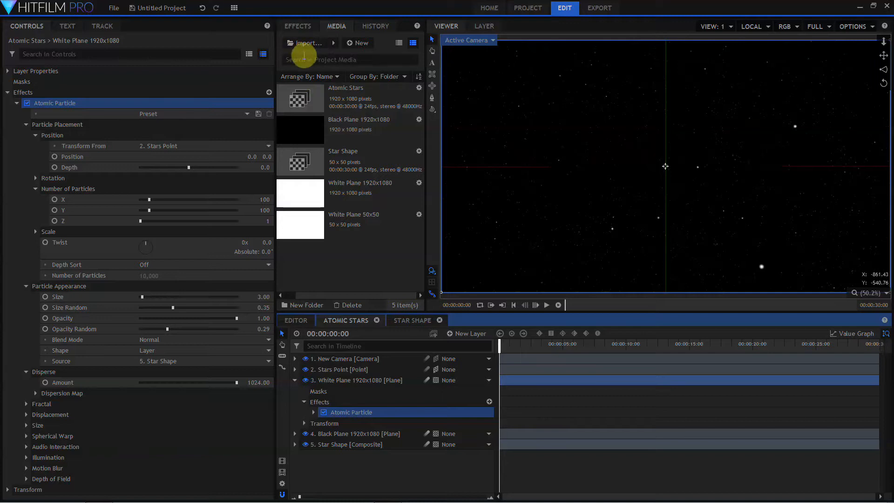
Add a Threshold effect after Atomic Particle on the white plane and set its threshold to 1%.
click(298, 27)
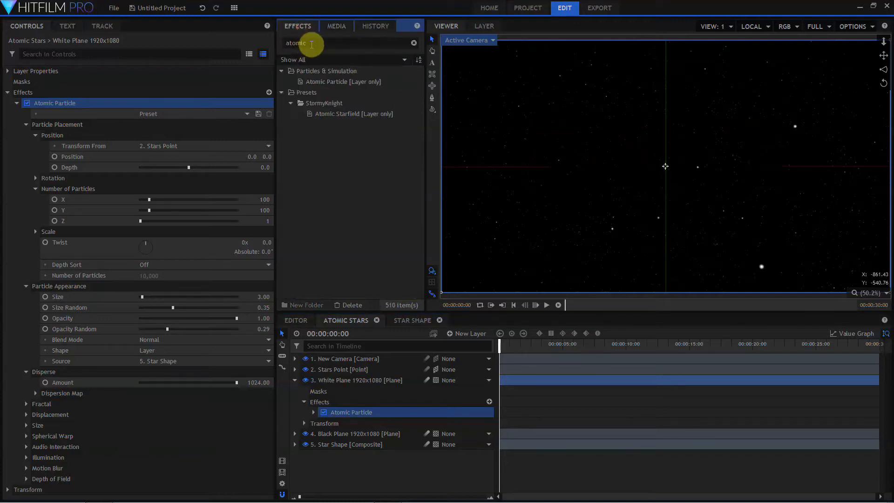
double_click(303, 42)
text(thre)
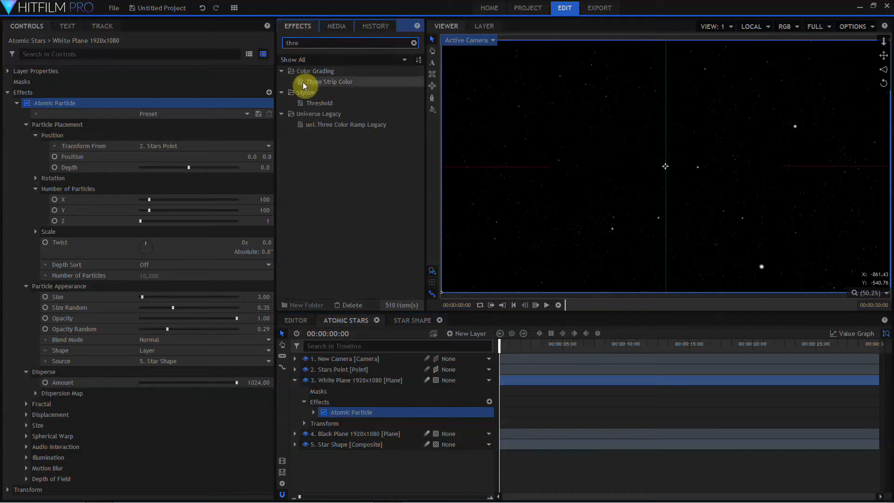
drag(319, 103, 30, 479)
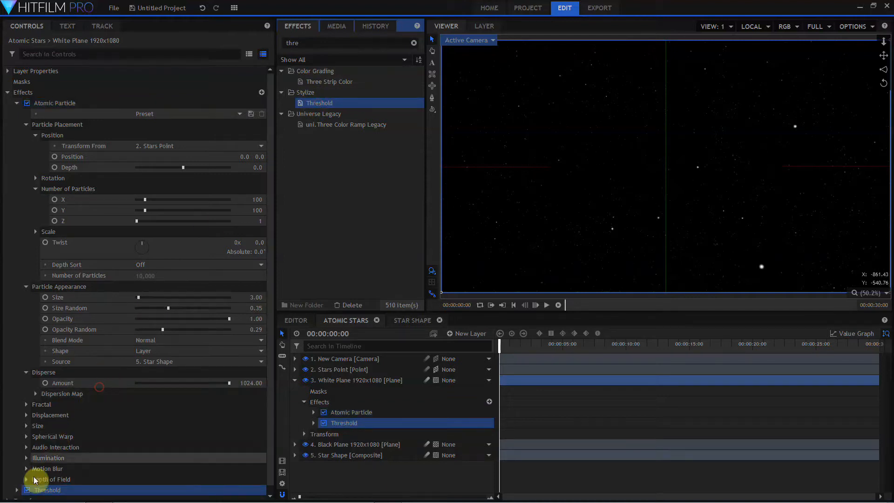
click(16, 103)
click(872, 295)
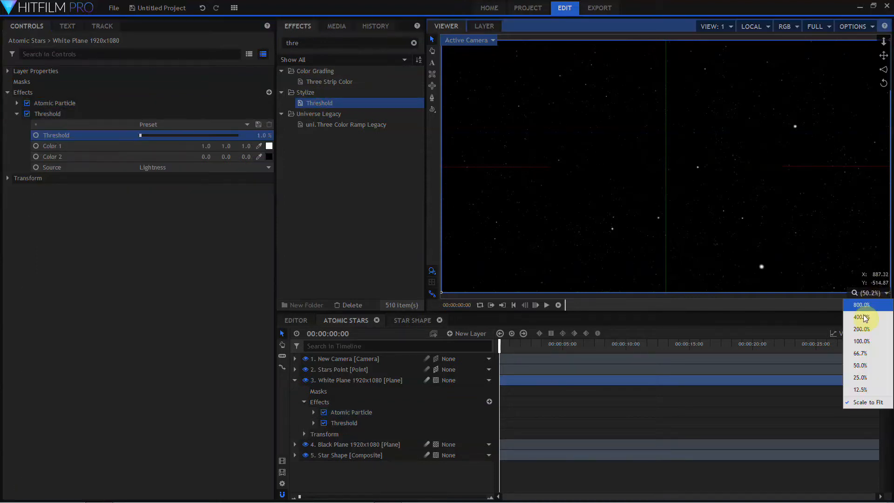
click(860, 341)
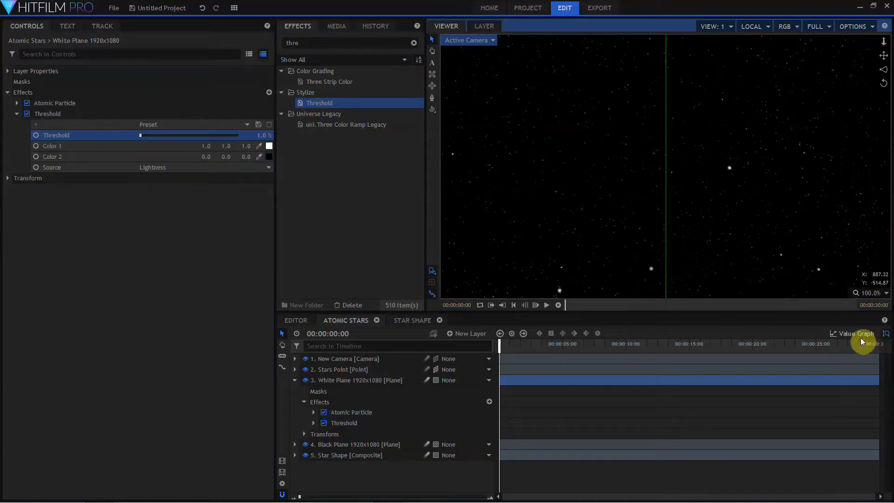
click(872, 293)
click(861, 331)
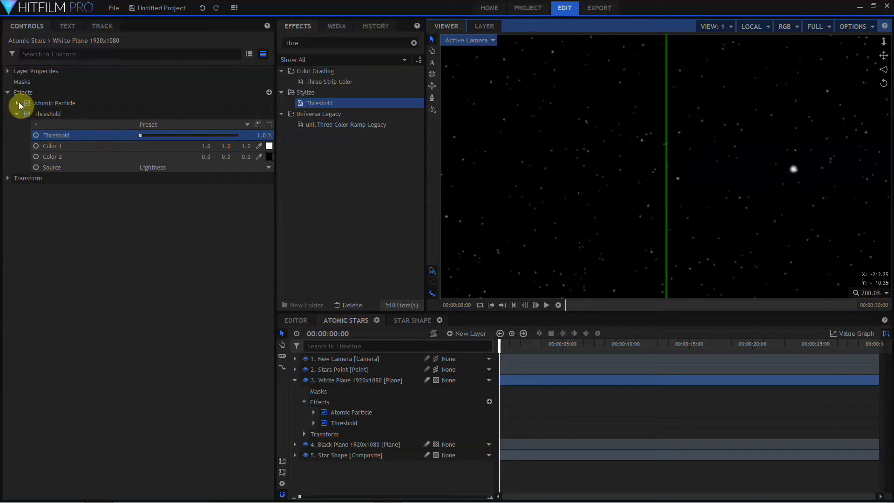
Set the Atomic Particle effect's particle size to 6.
click(17, 103)
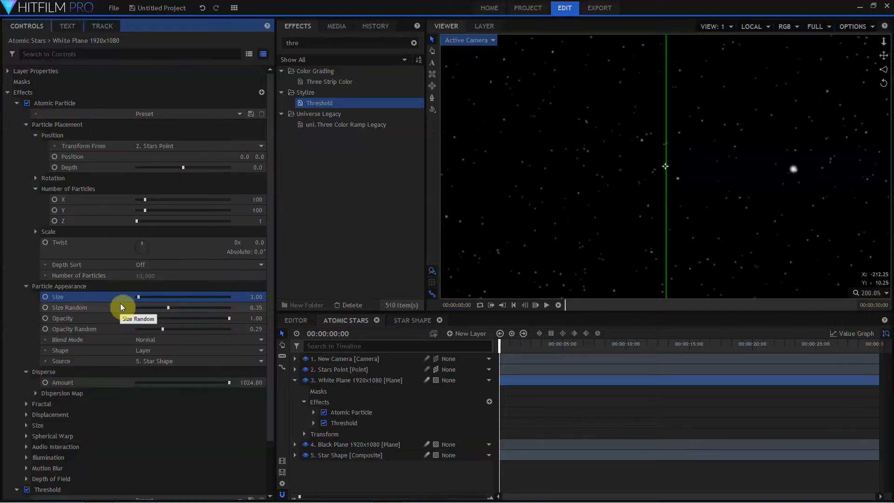
click(252, 296)
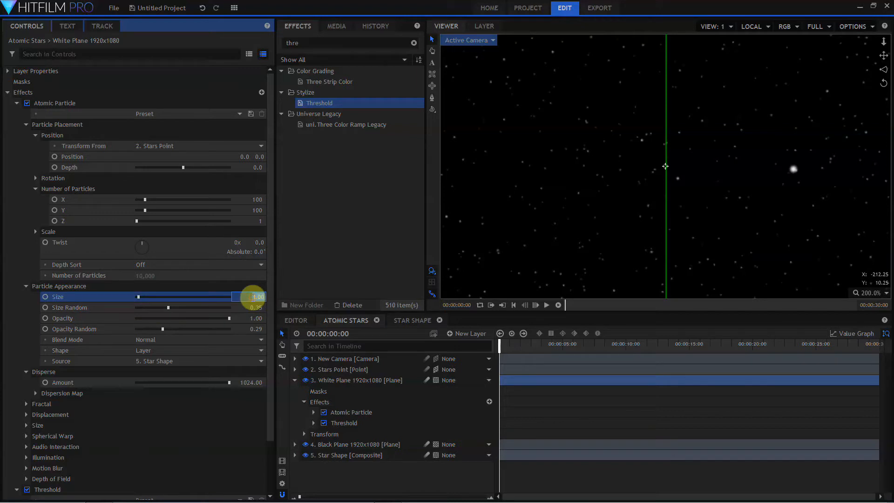
text(6)
key(Return)
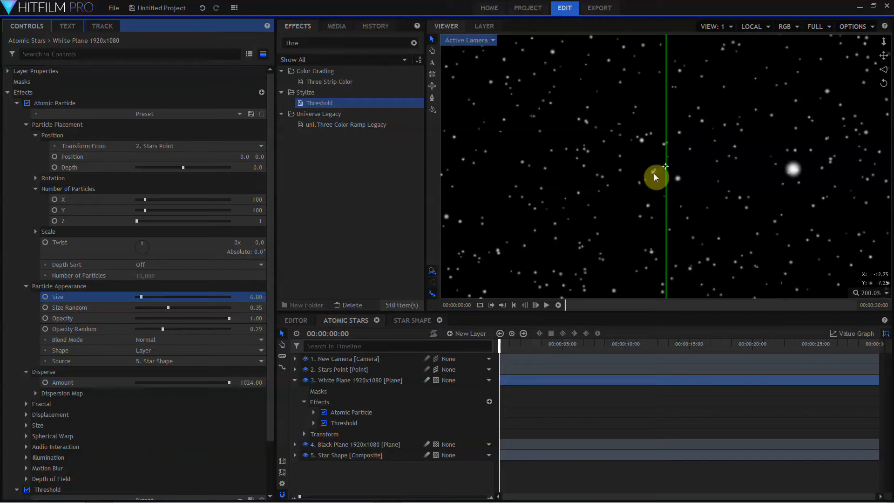
scroll(657, 168, down, 5)
scroll(657, 169, down, 1)
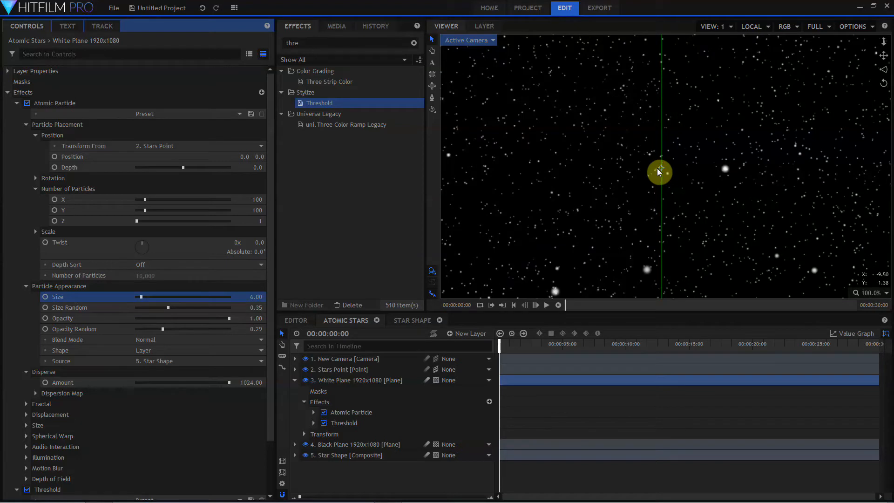
scroll(659, 172, up, 3)
scroll(657, 169, up, 6)
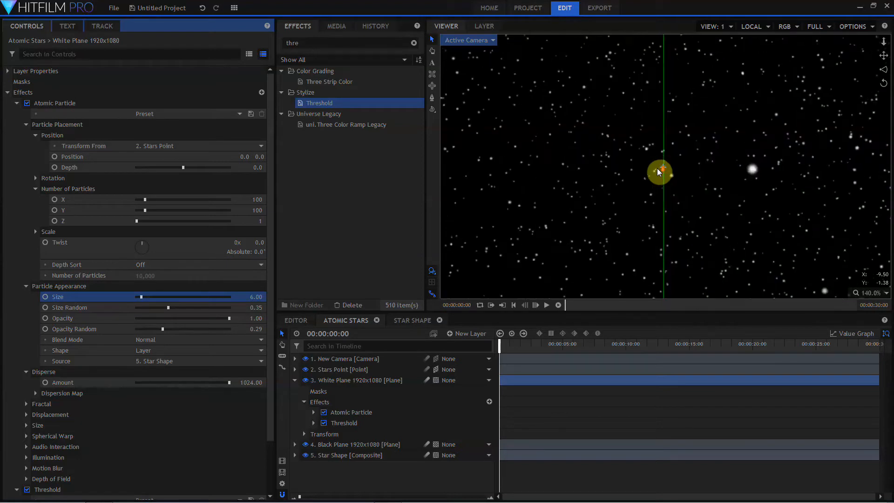
scroll(657, 171, up, 1)
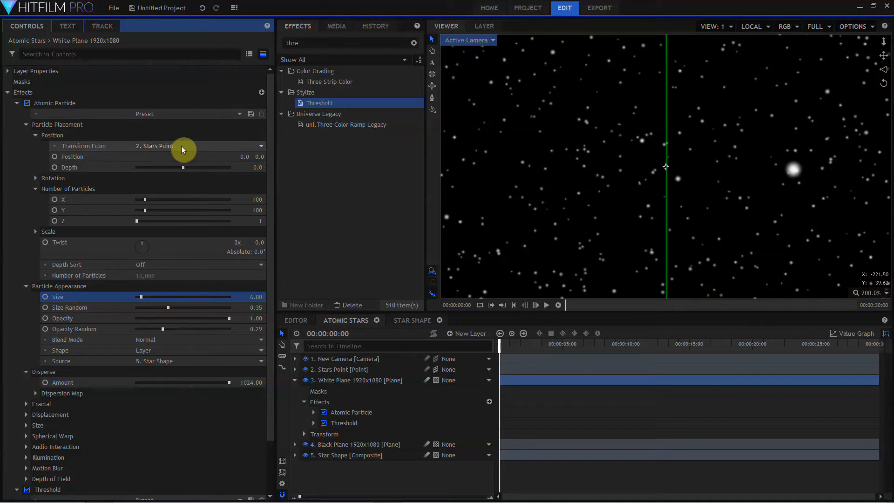
Try shifting the starfield by moving the Stars Point layer around in the viewer.
click(859, 169)
drag(860, 169, 666, 180)
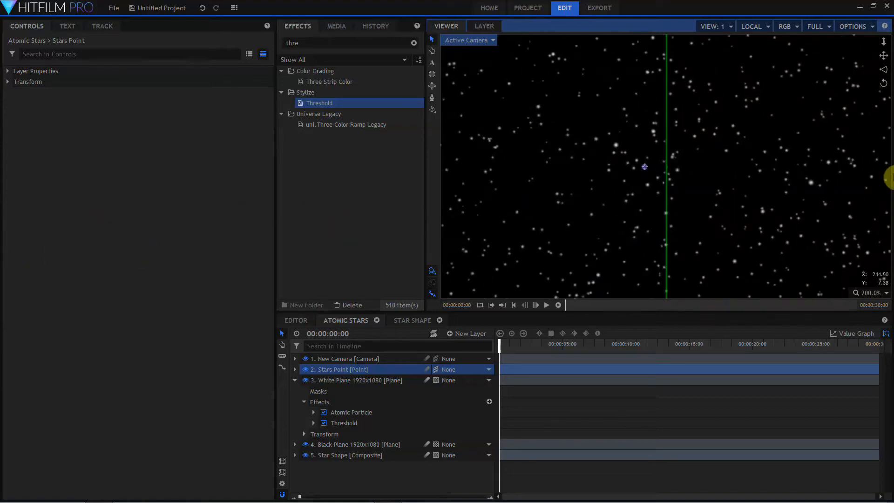
drag(807, 157, 667, 155)
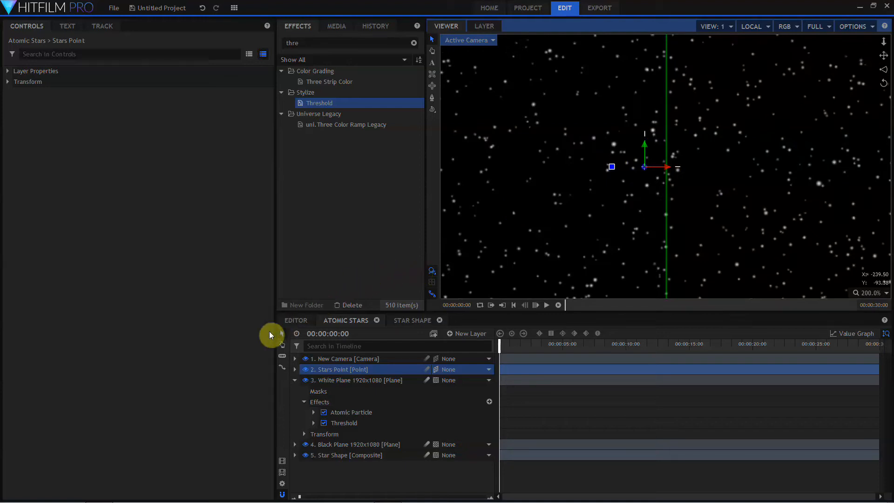
Expand the camera's transform properties and try its Z position at about 1051.6 and at 20000.
click(294, 359)
click(304, 380)
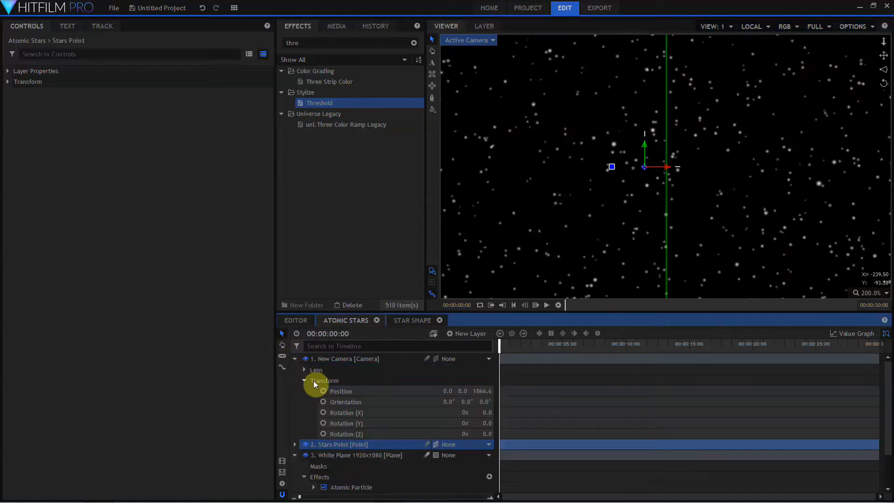
drag(479, 390, 106, 391)
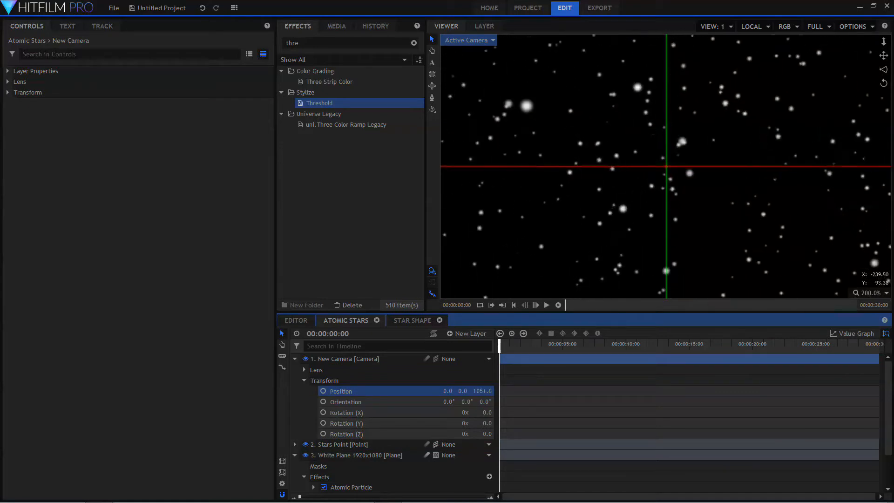
drag(483, 391, 456, 397)
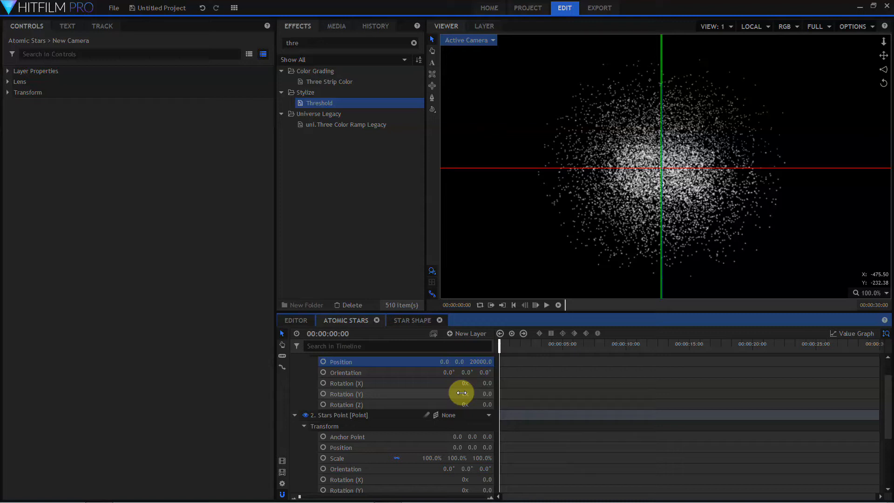
Set the camera's Z position to -5000 and rotate the camera in the negative direction about its Y axis.
click(476, 362)
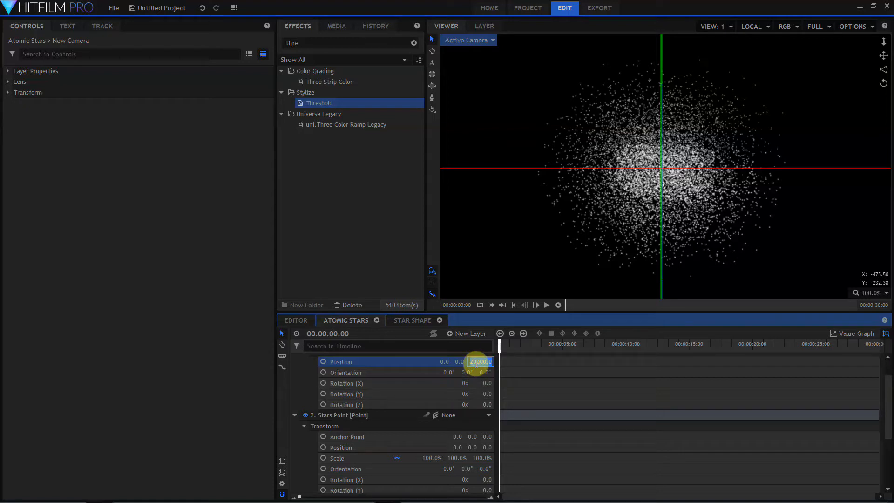
key(BackSpace)
text(-5000)
key(Return)
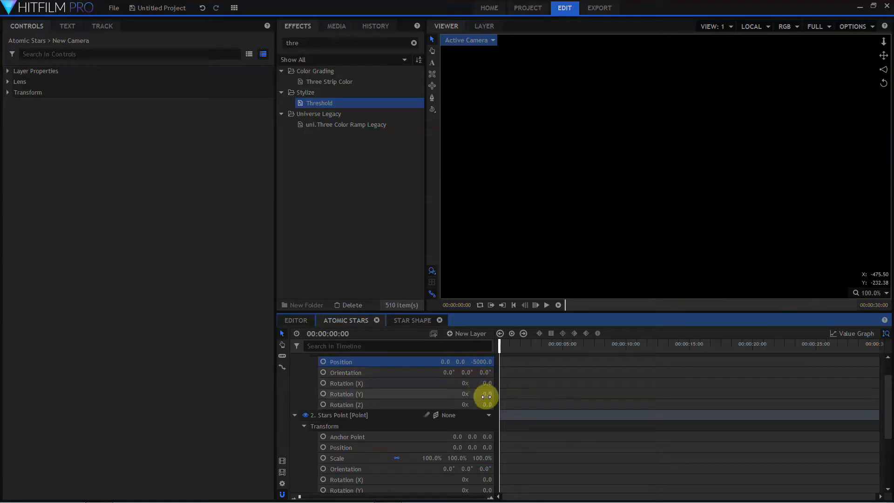
drag(487, 394, 482, 394)
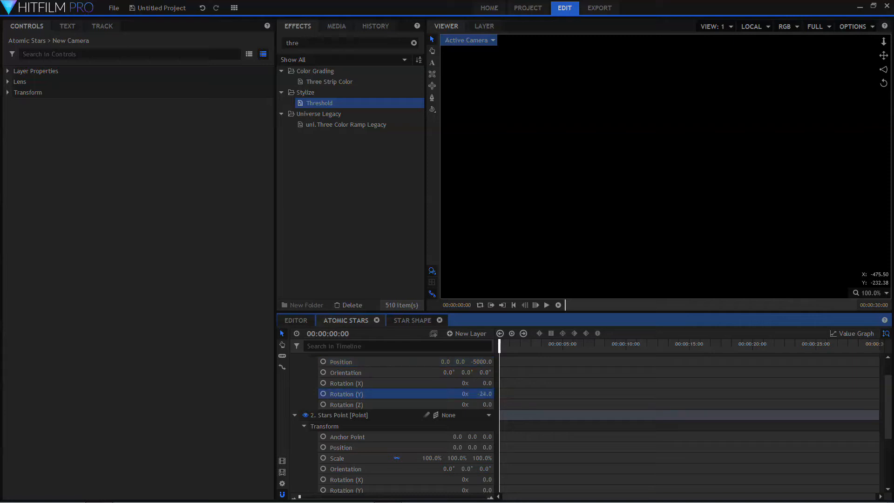
drag(441, 393, 403, 394)
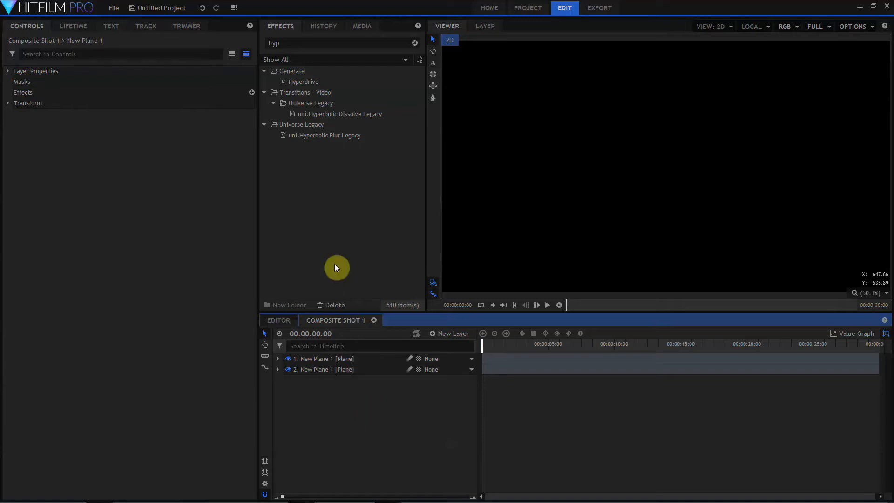
Apply the Hyperdrive effect to the upper plane in Composite Shot 1 and expand the effect's settings.
drag(303, 82, 323, 360)
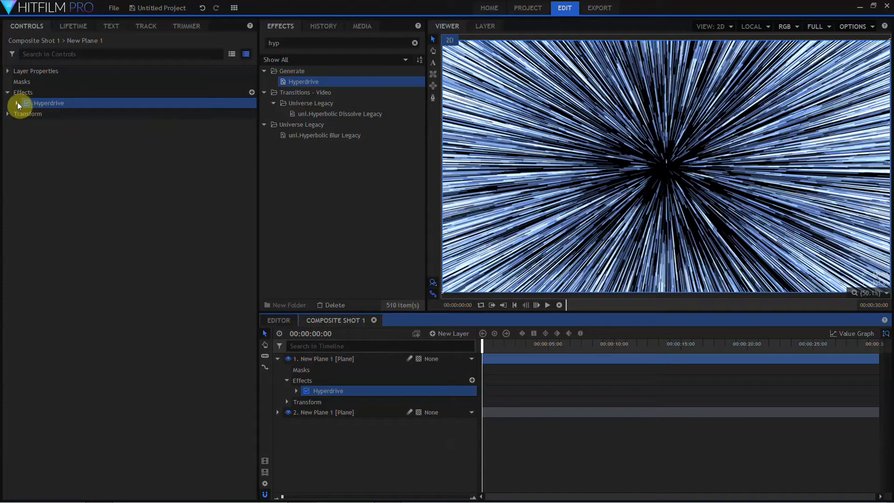
click(17, 102)
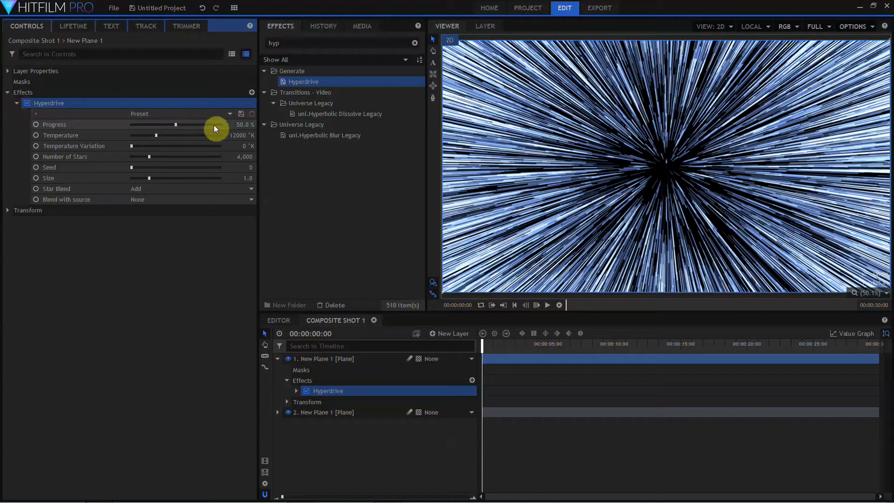
Set the Hyperdrive effect's Progress to 0.1 %, Seed to 140,000 and star Size to 1.4.
click(247, 125)
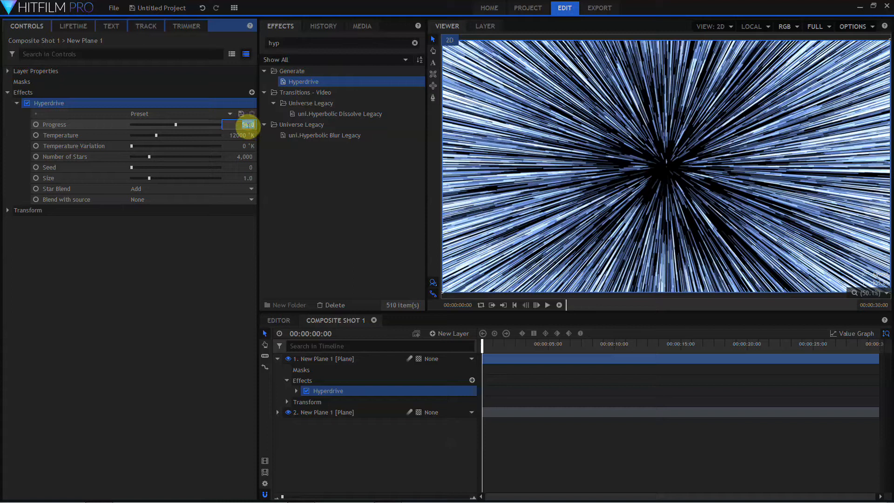
text(0)
key(Return)
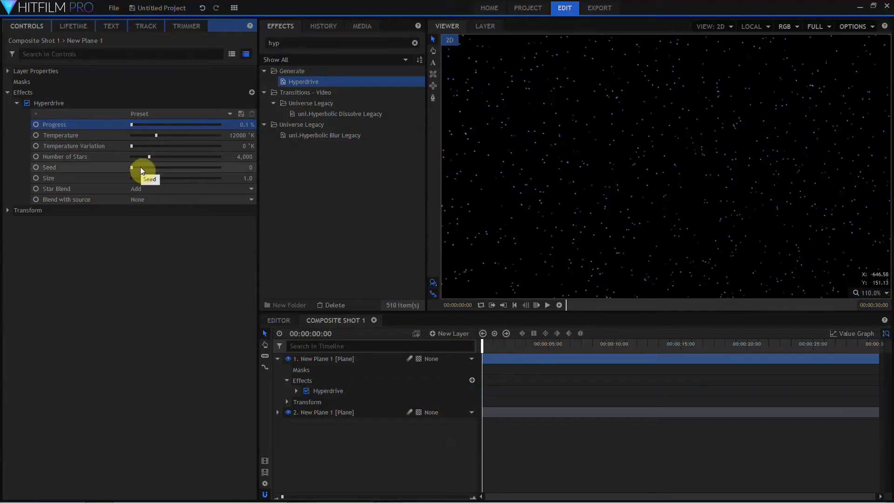
drag(141, 167, 143, 169)
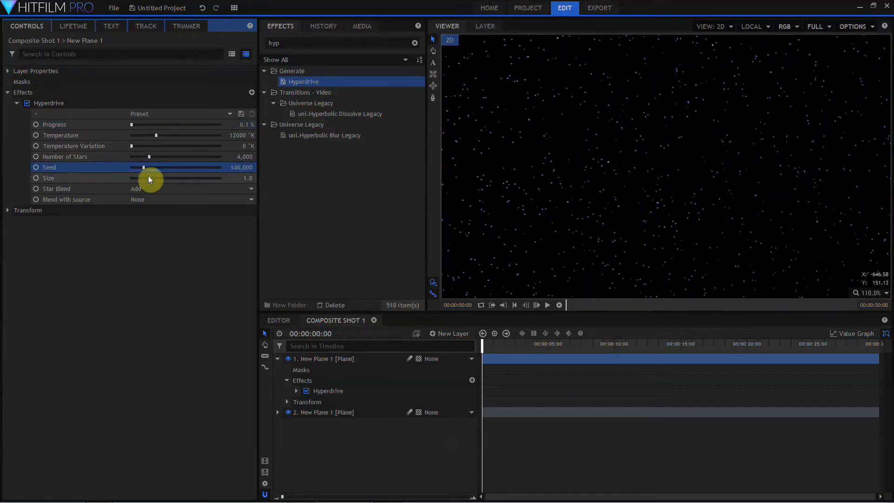
click(150, 178)
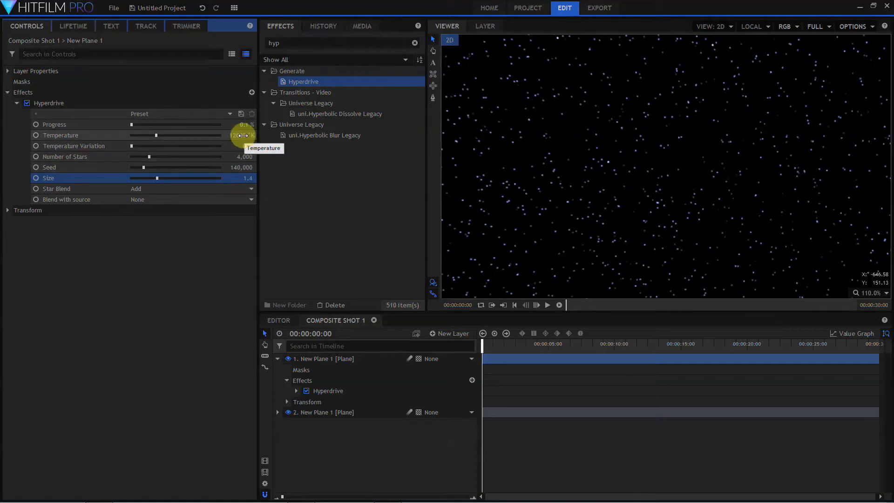
Set the Hyperdrive star Temperature to 4900 °K and adjust the Temperature Variation.
drag(242, 135, 240, 135)
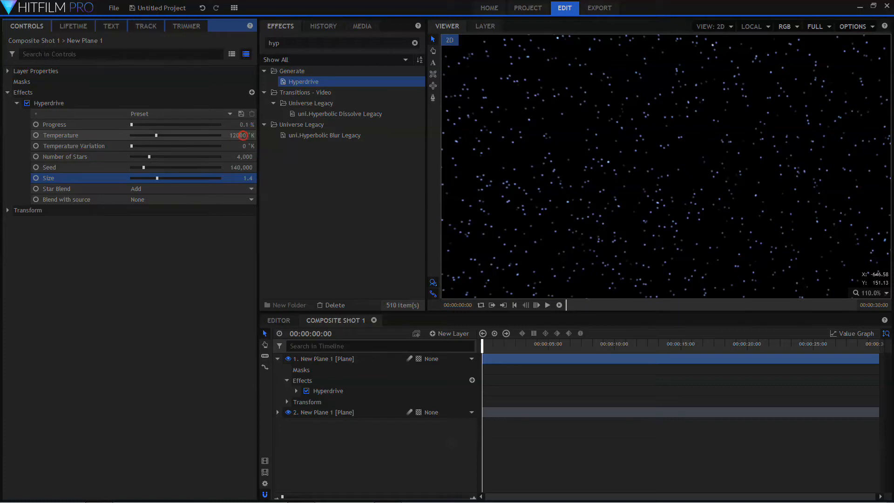
click(140, 136)
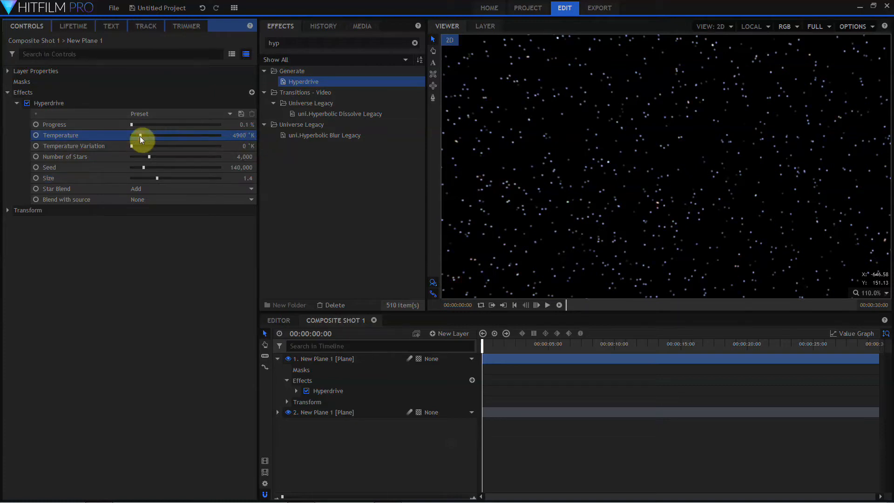
click(132, 146)
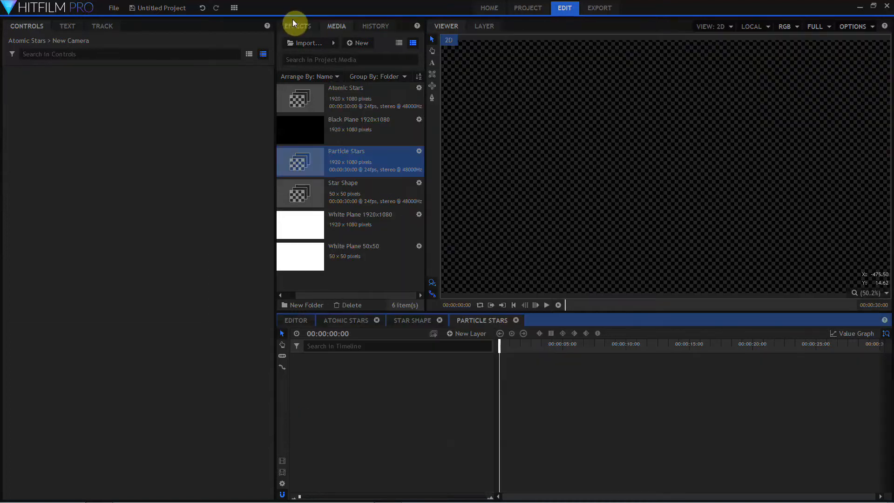
Find the Particle Simulator effect, add it as a layer in the Particle Stars composite and go to frame 3.
click(295, 26)
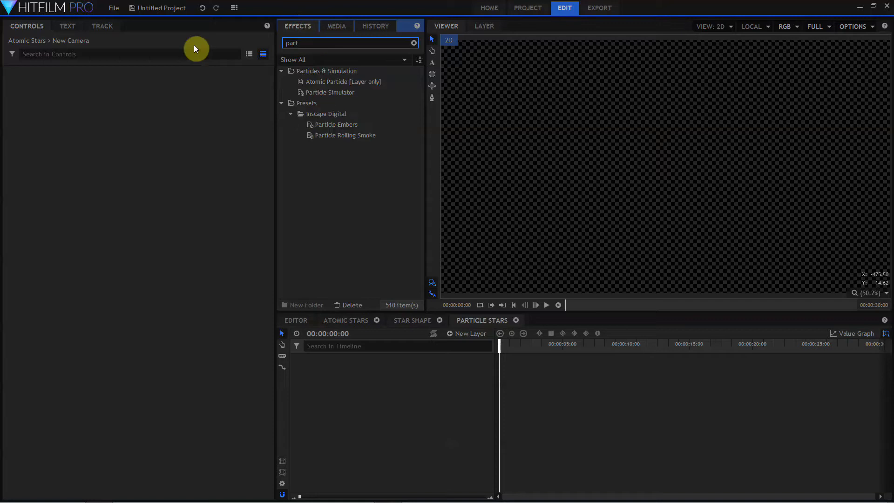
click(324, 92)
drag(325, 92, 350, 381)
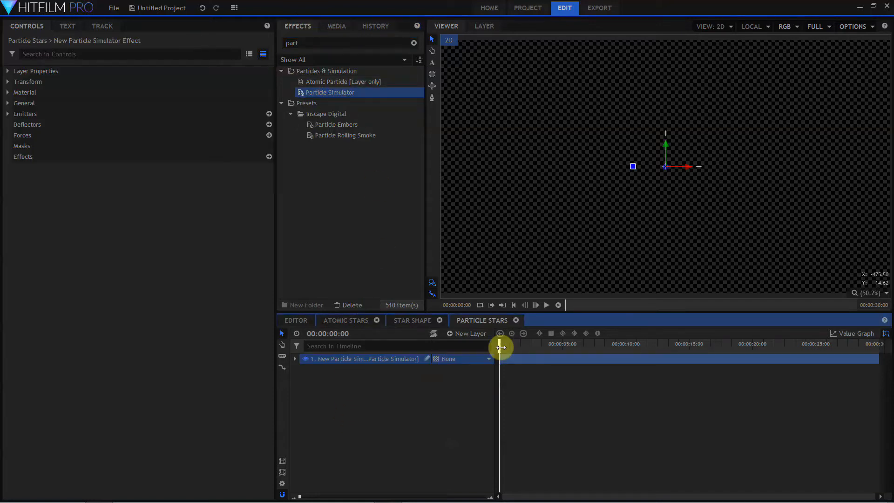
click(501, 346)
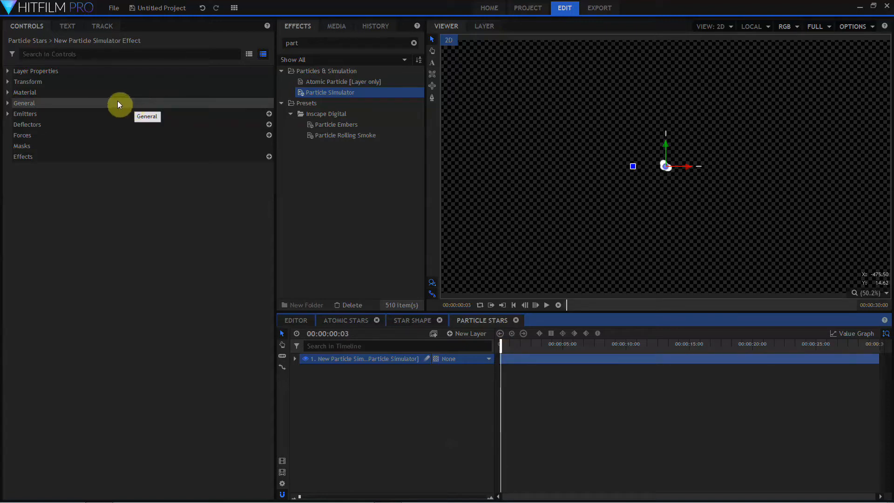
Expand the particle simulator's emitter settings and set the emitter shape to Sphere.
click(7, 115)
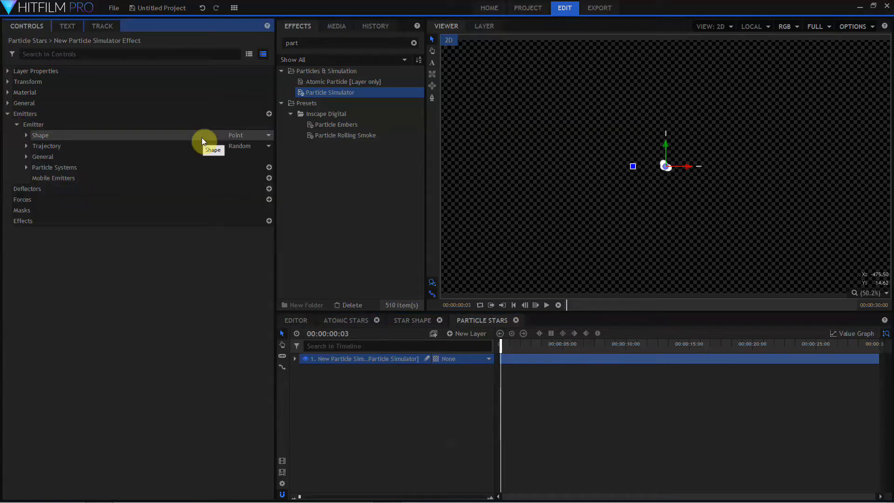
click(238, 136)
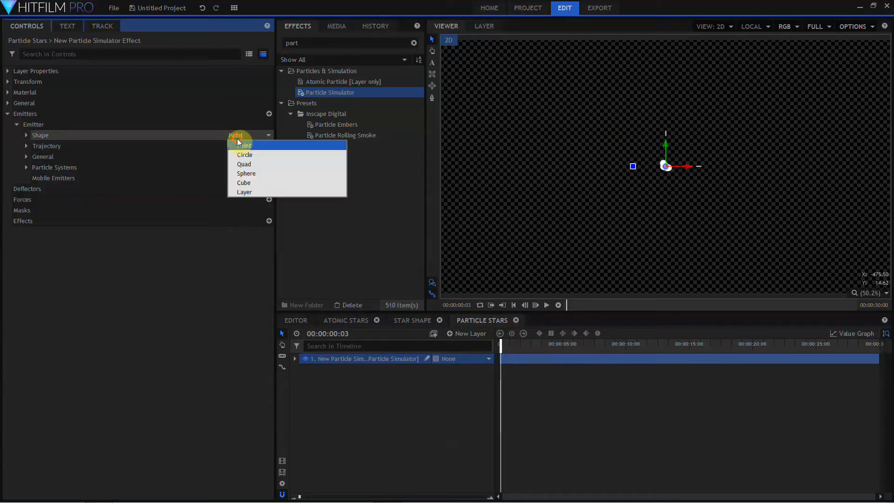
click(242, 174)
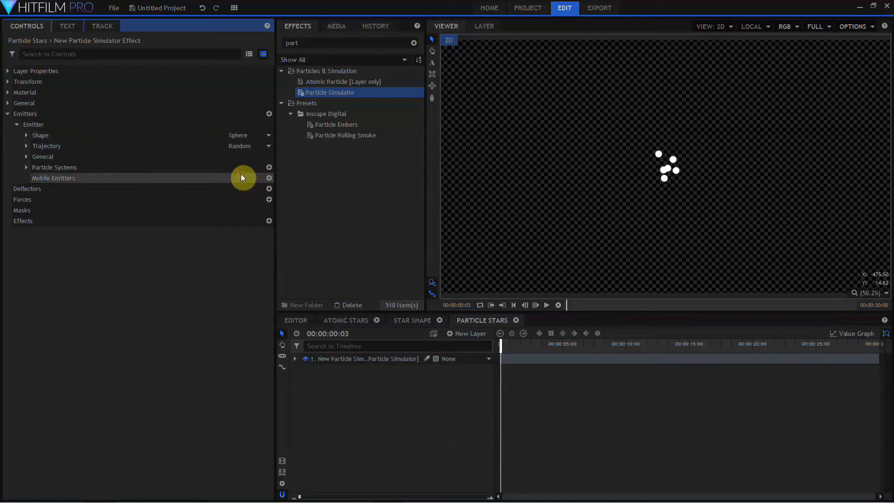
In the particle system's Movement settings, set Speed to 0 and Life to 60 seconds.
click(26, 168)
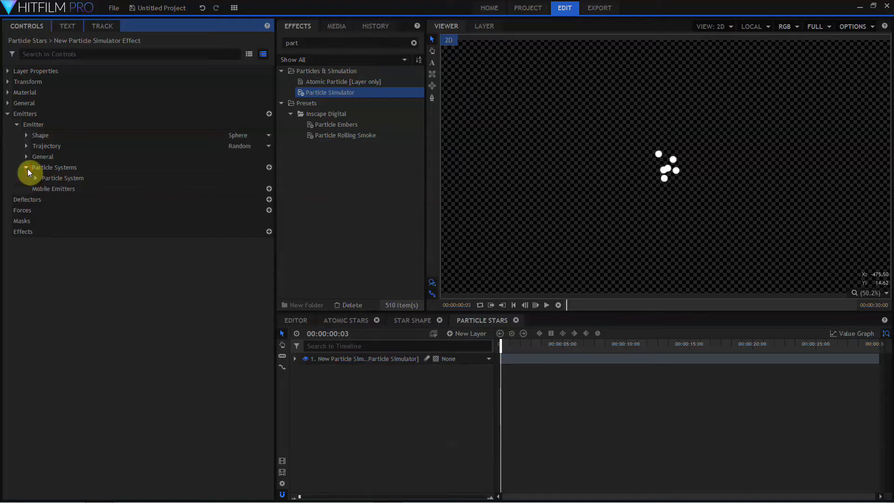
click(36, 178)
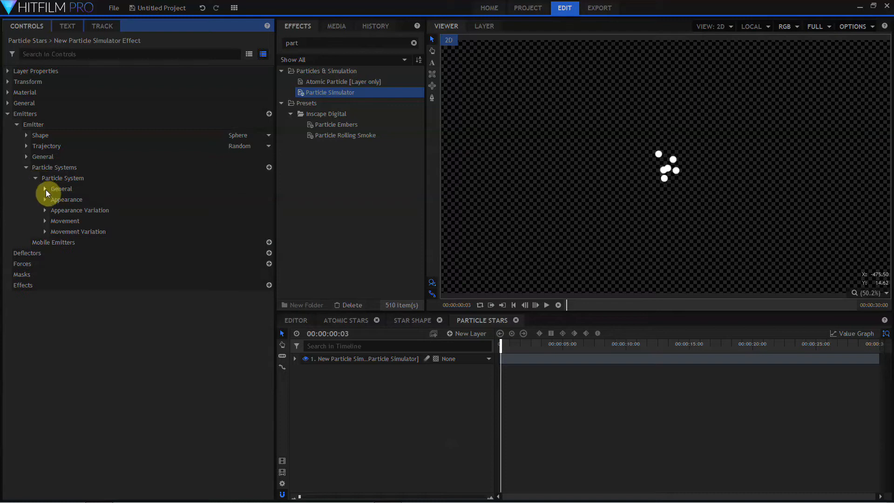
click(46, 222)
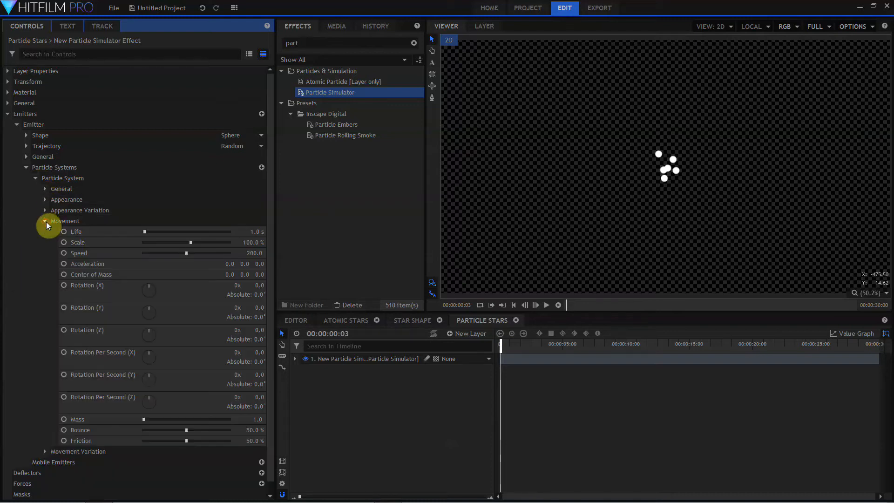
click(261, 254)
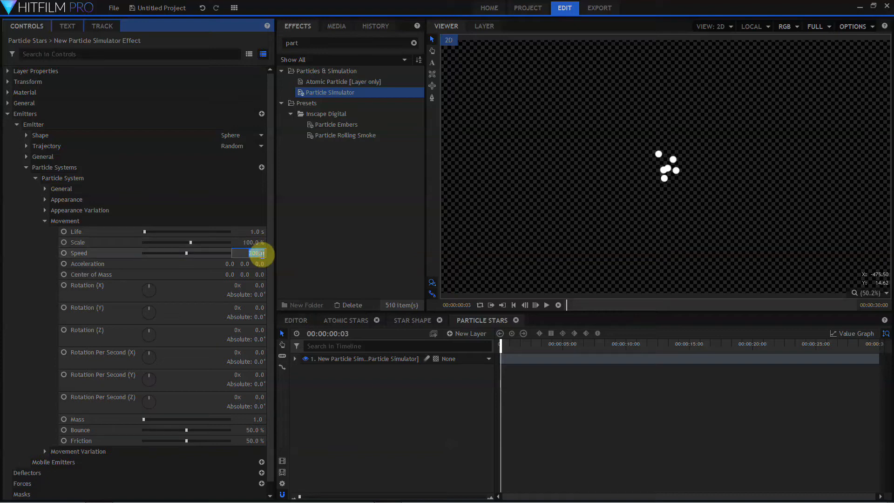
text(0)
key(Return)
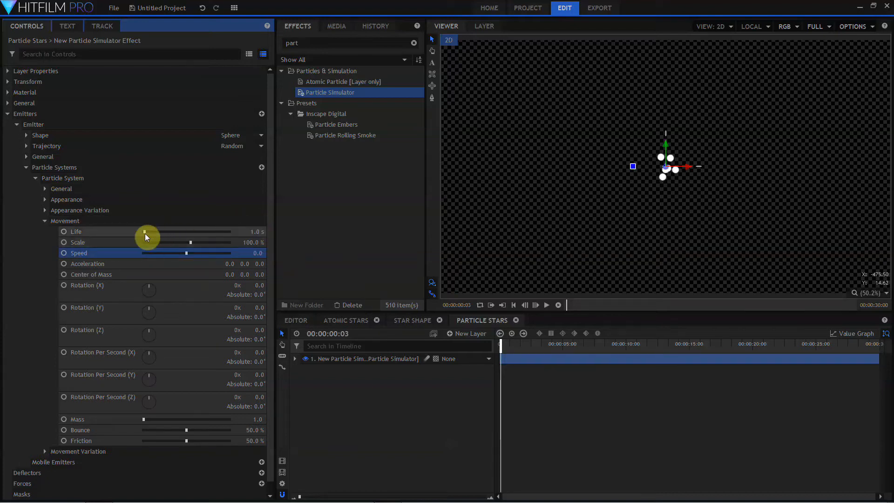
drag(146, 232, 274, 228)
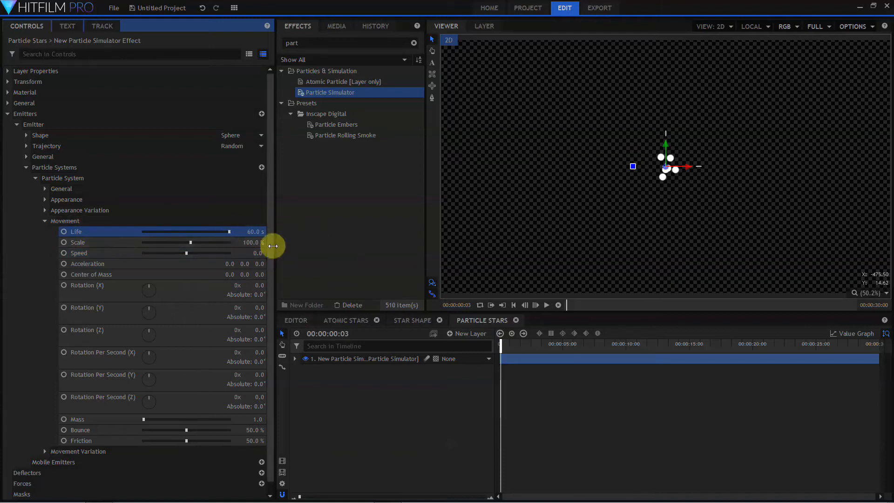
Keyframe the particle system's Active property so it is off at frame 3 and on at frame 2.
click(44, 189)
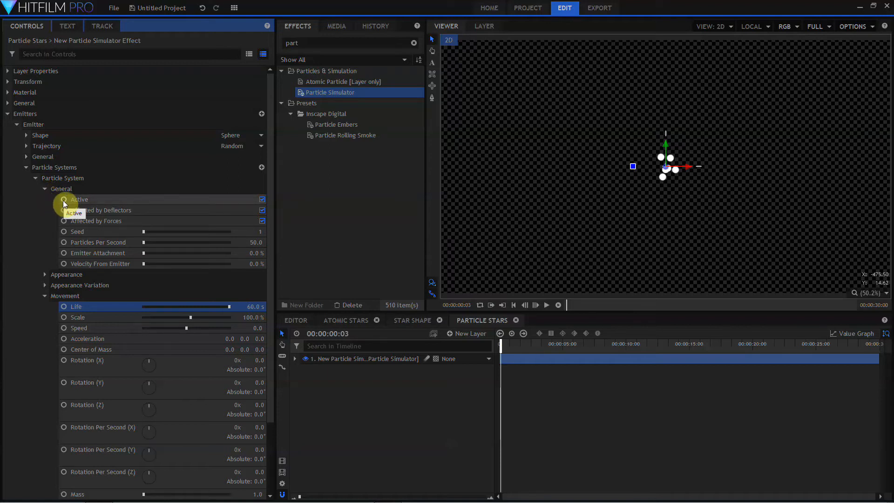
click(63, 200)
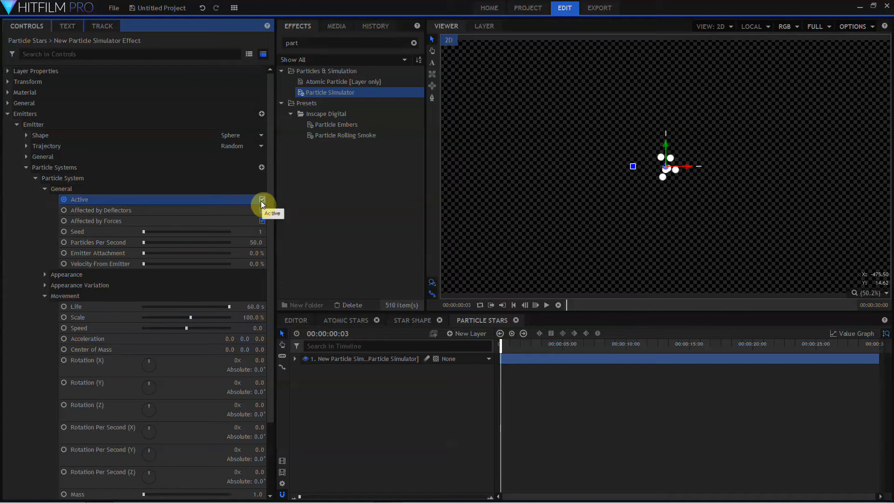
click(261, 200)
click(344, 333)
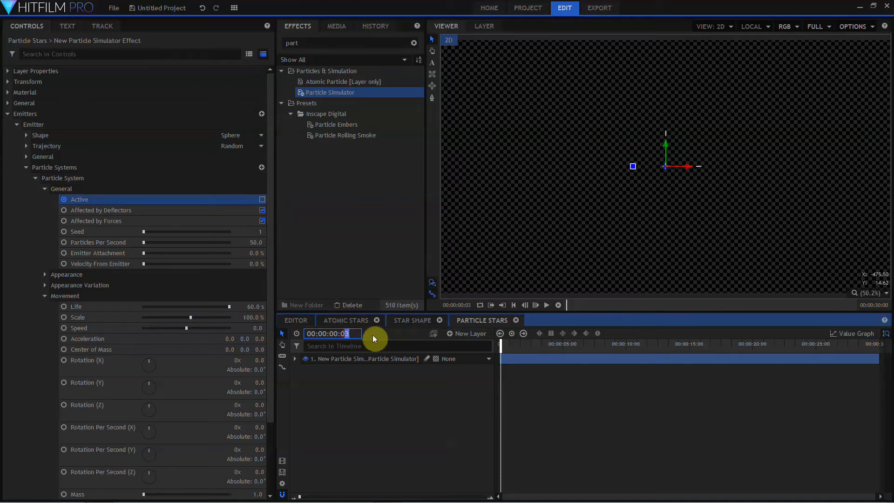
text(2)
key(Return)
click(262, 200)
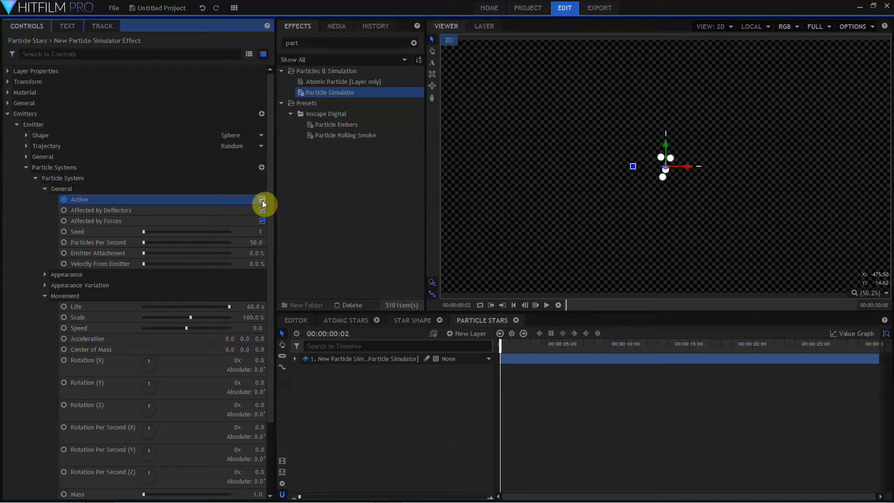
Expand the emitter's Shape settings and set the sphere's Radius to 50000 px.
click(237, 135)
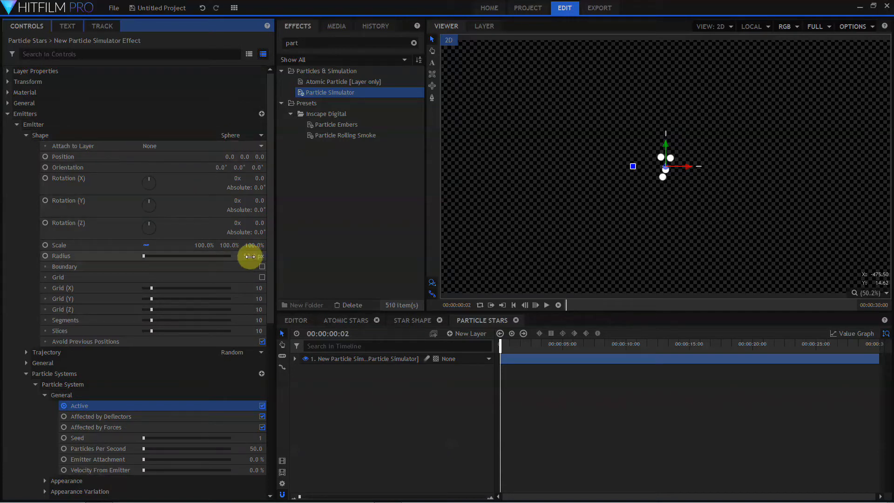
click(250, 257)
text(5)
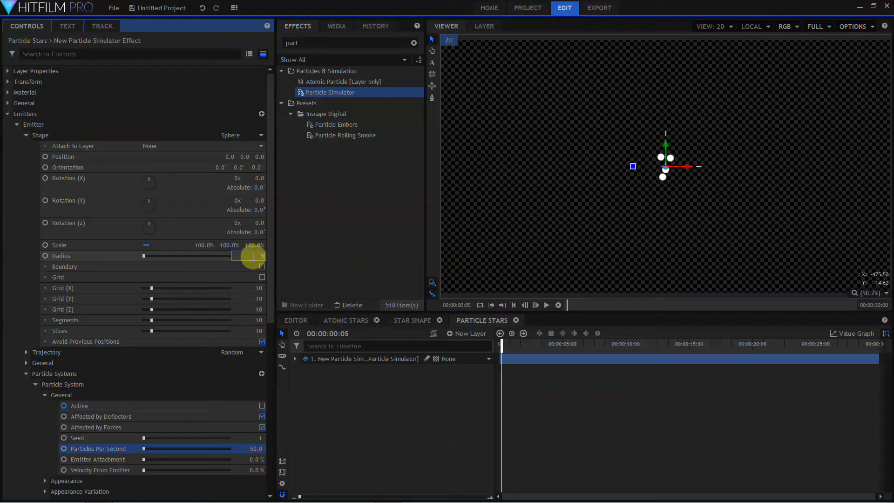
text(0000.0)
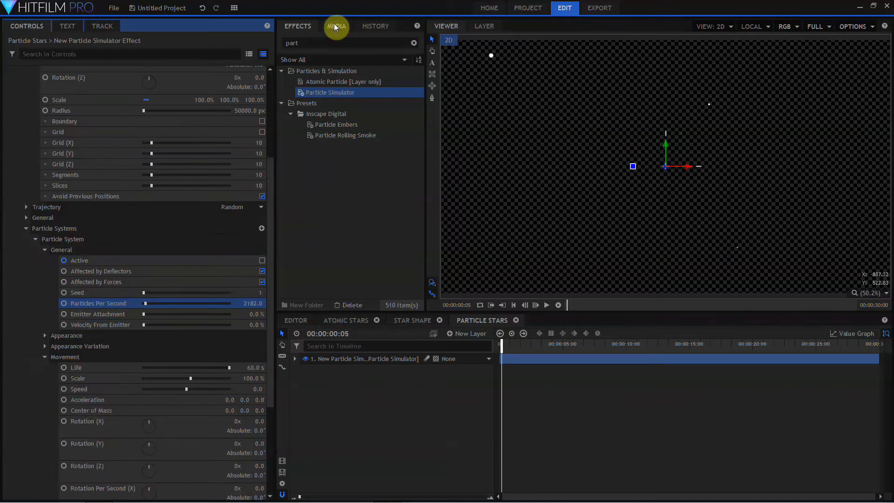
Place the existing Black Plane 1920x1080 beneath the particle simulator layer as a background.
click(335, 27)
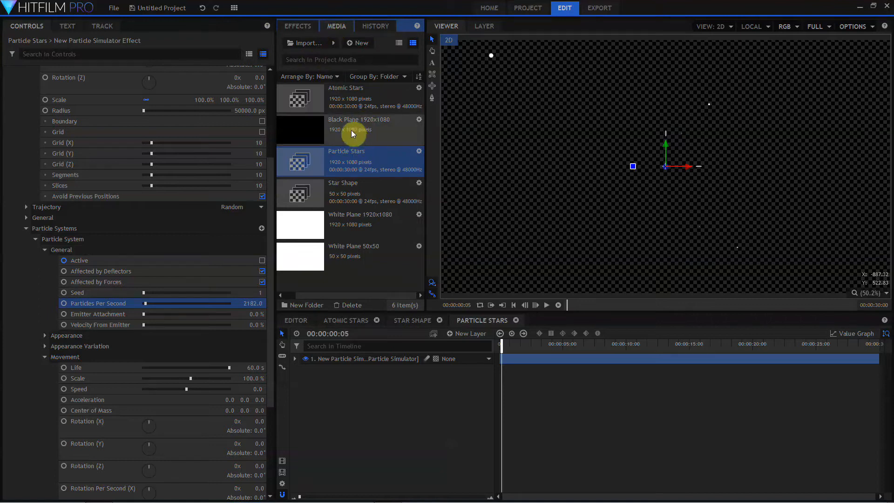
drag(351, 130, 353, 416)
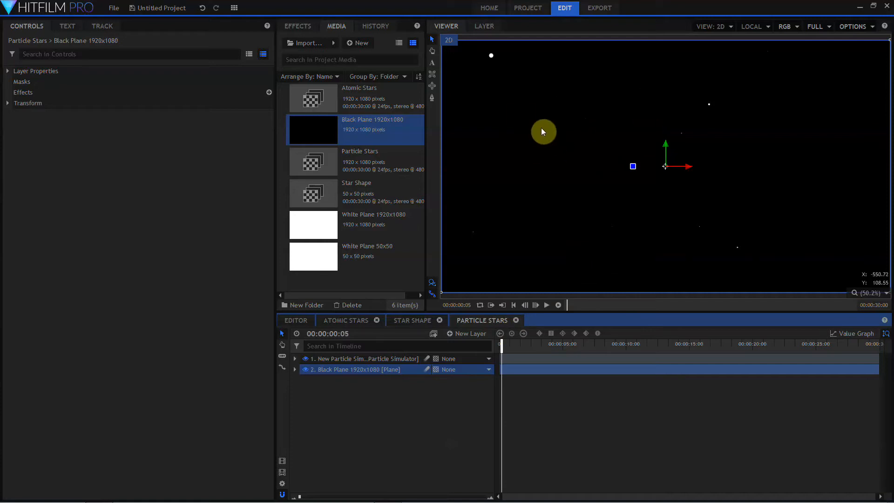
Set the particle simulator's Particles Per Second to 50000.
click(361, 358)
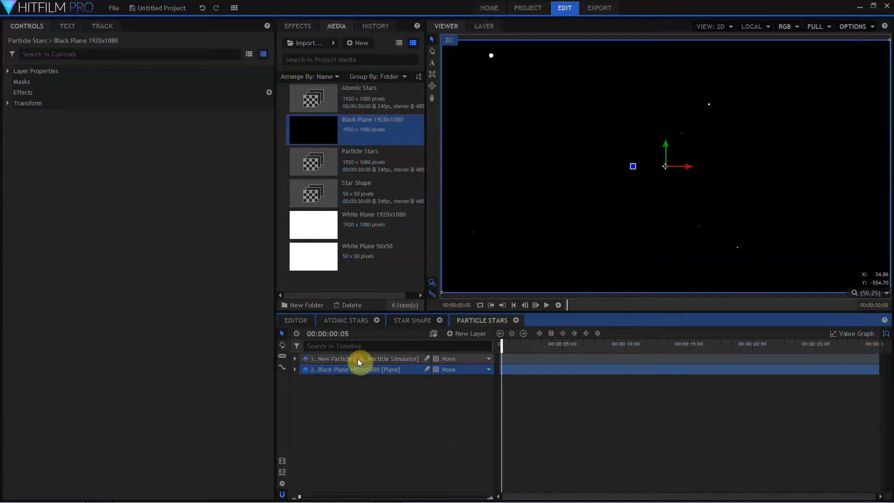
click(256, 384)
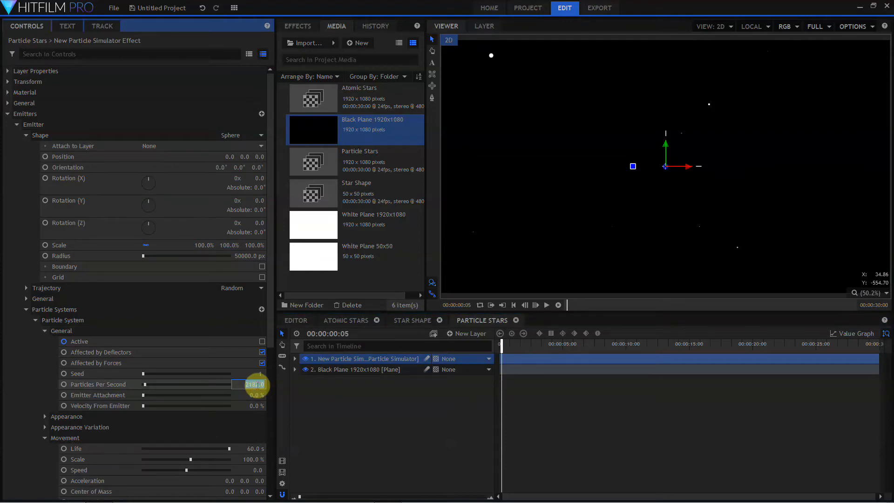
text(50000)
key(Return)
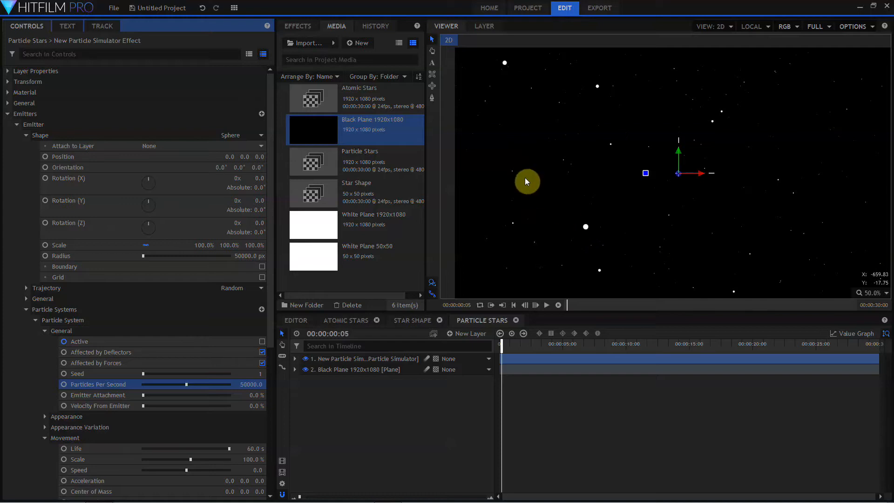
Add a new point layer and a new camera layer to the Particle Stars composite.
click(451, 333)
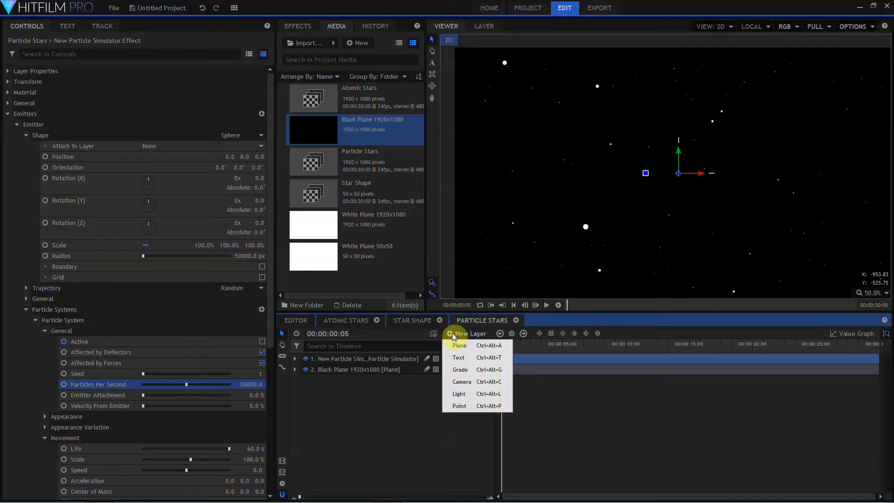
click(461, 405)
click(437, 362)
click(446, 384)
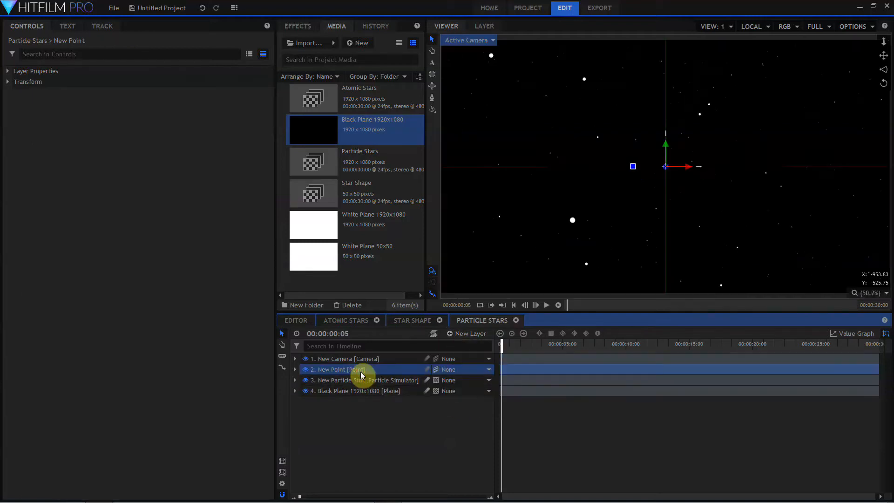
Attach the particle simulator's emitter shape to the Stars Point layer.
click(362, 381)
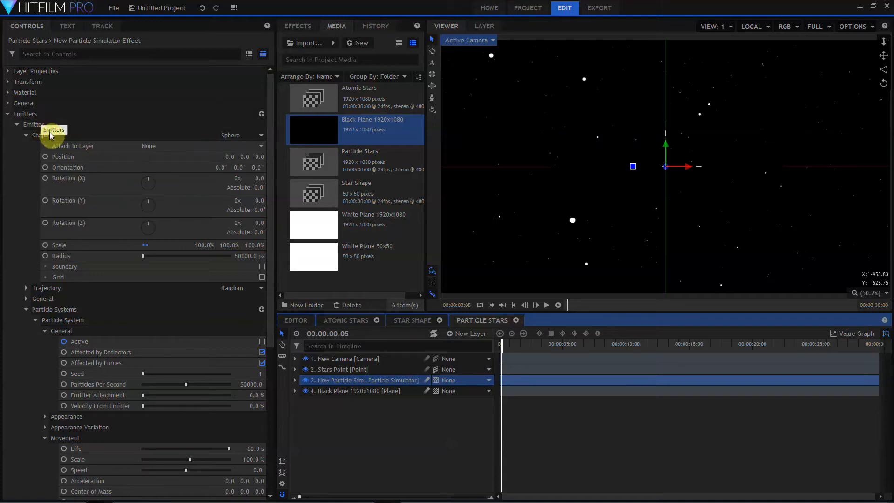
click(152, 145)
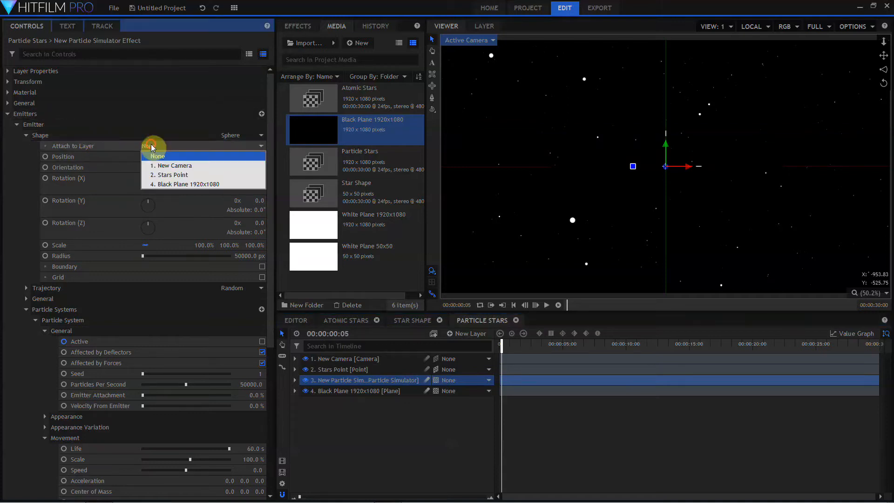
click(166, 175)
Rotate the Stars Point layer freehand about its Z axis in the viewer to turn the whole particle starfield.
click(349, 369)
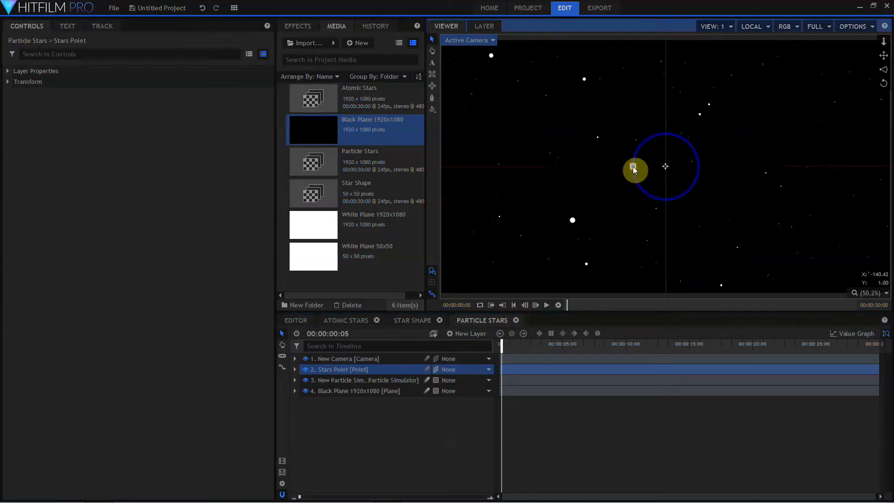
drag(633, 166, 693, 157)
drag(670, 163, 575, 221)
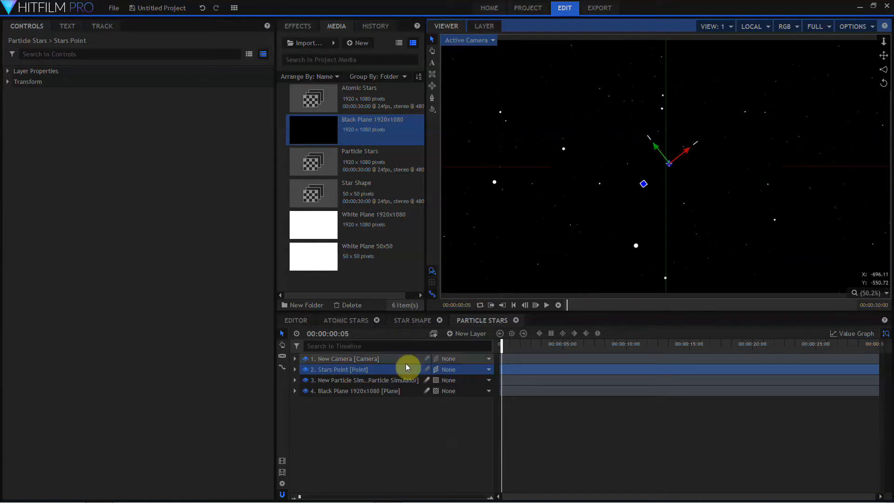
Inspect the particles' shape up close, and add the Star Shape composite as the lowest layer of the Particle Stars composite.
click(370, 382)
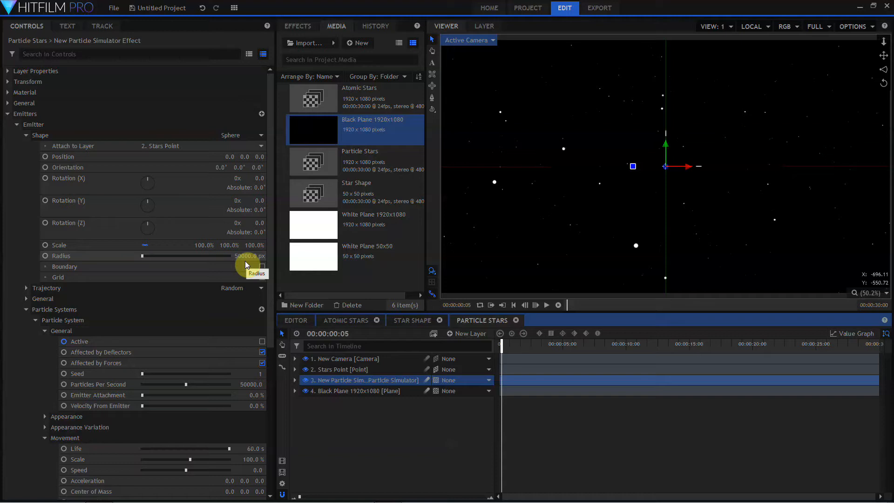
scroll(638, 254, up, 5)
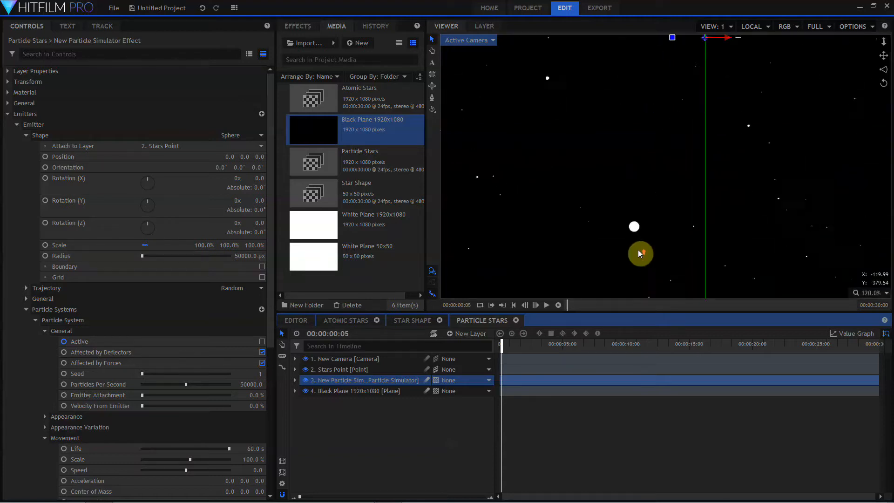
scroll(638, 247, up, 2)
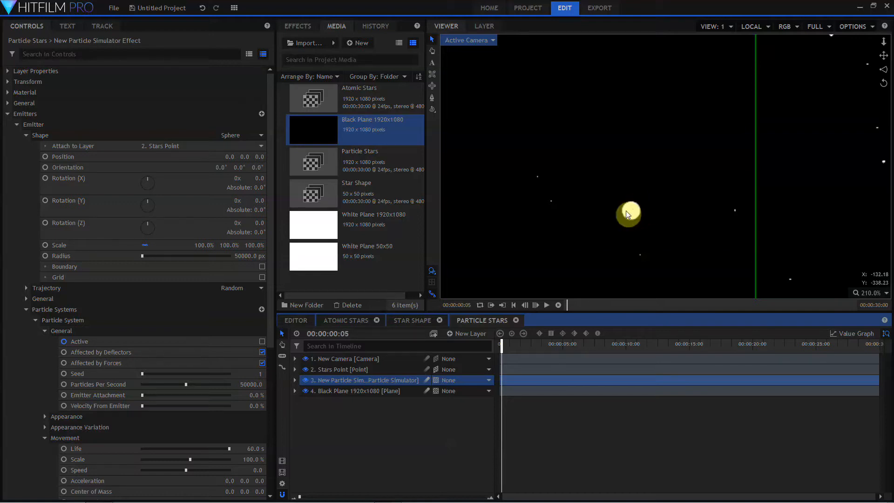
scroll(626, 210, down, 3)
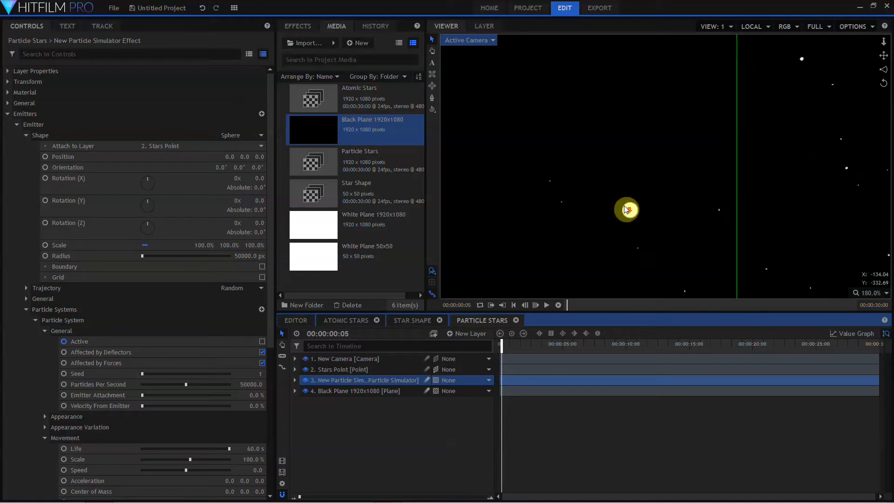
scroll(627, 207, down, 1)
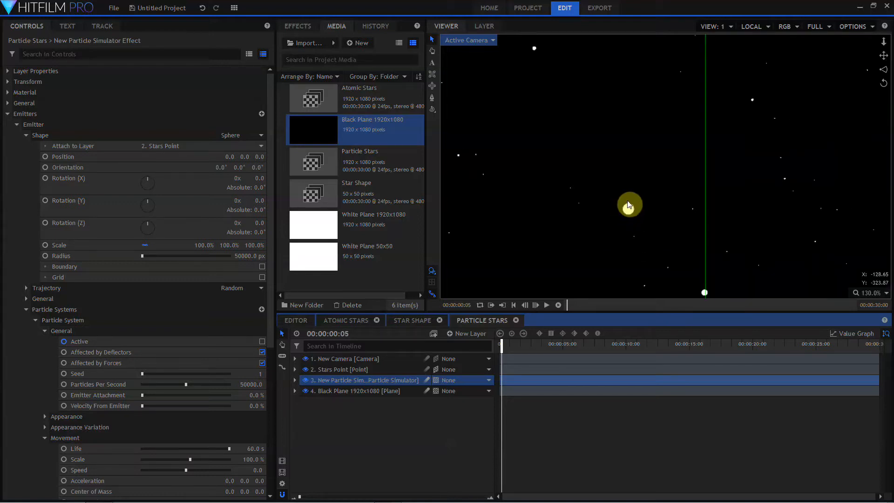
click(383, 188)
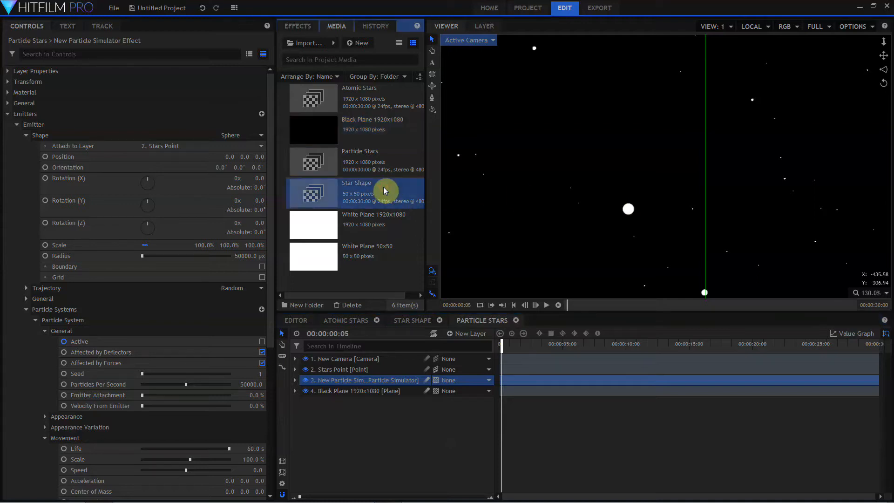
drag(383, 188, 385, 404)
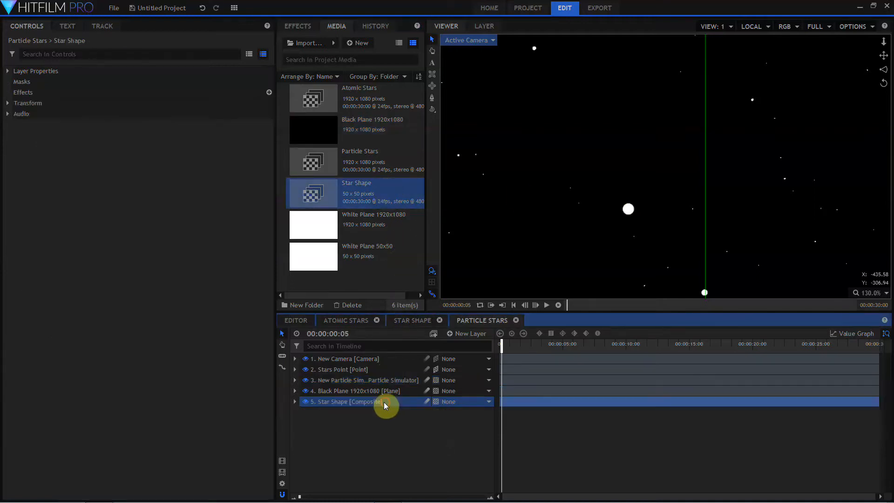
In the particle system's Appearance settings, set Texture Source to Layer and choose Star Shape as the Source Layer.
click(363, 379)
scroll(86, 351, down, 5)
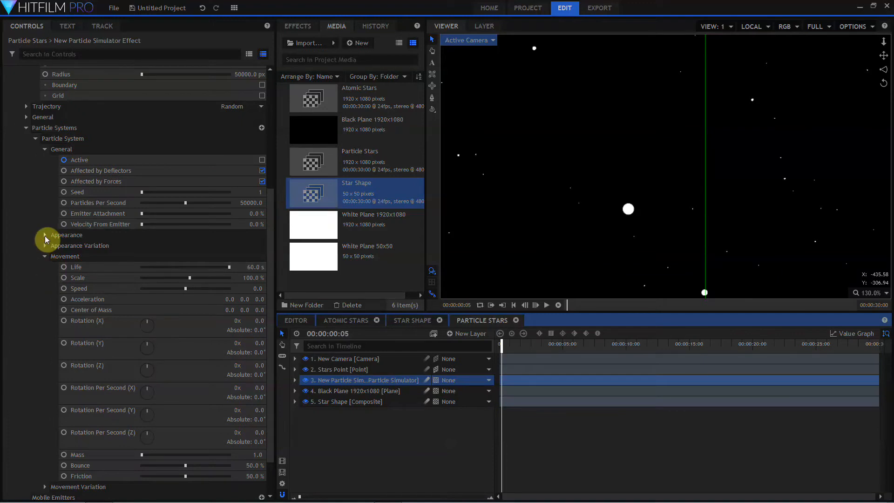
click(44, 236)
click(158, 245)
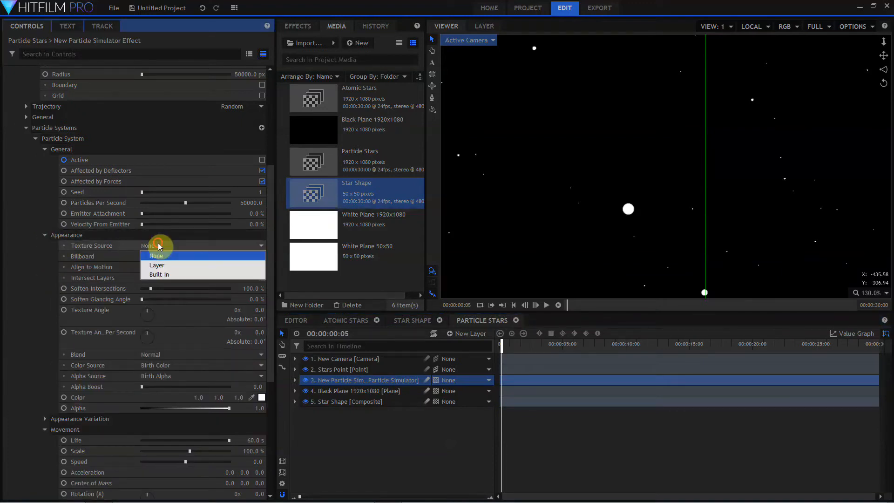
click(167, 265)
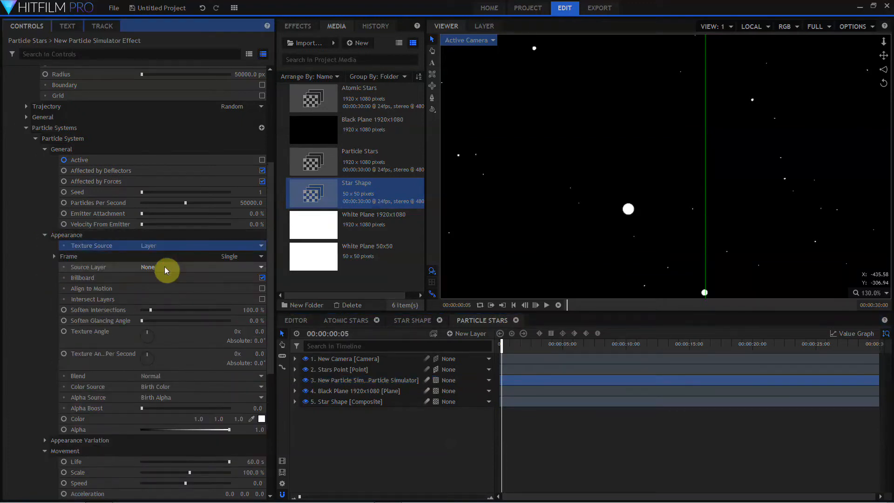
click(166, 269)
click(173, 297)
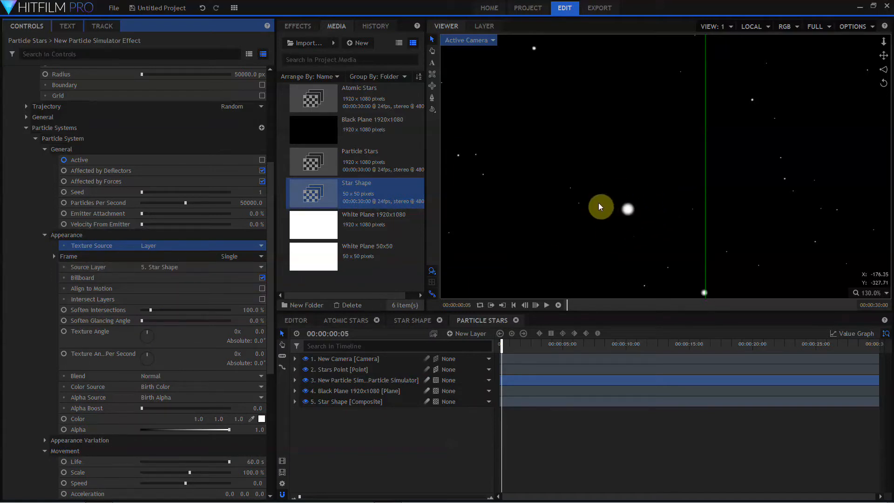
Orbit the camera in the Particle Stars and Atomic Stars composites to compare how their starfields look.
click(884, 83)
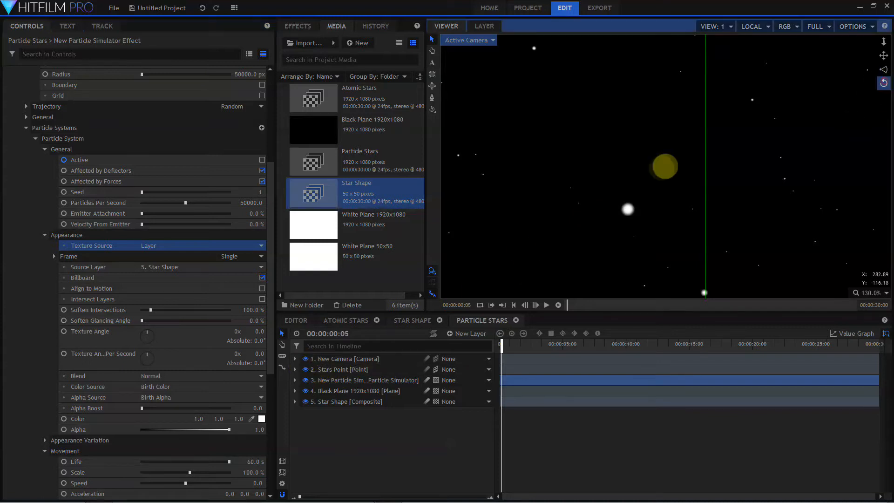
drag(664, 166, 663, 168)
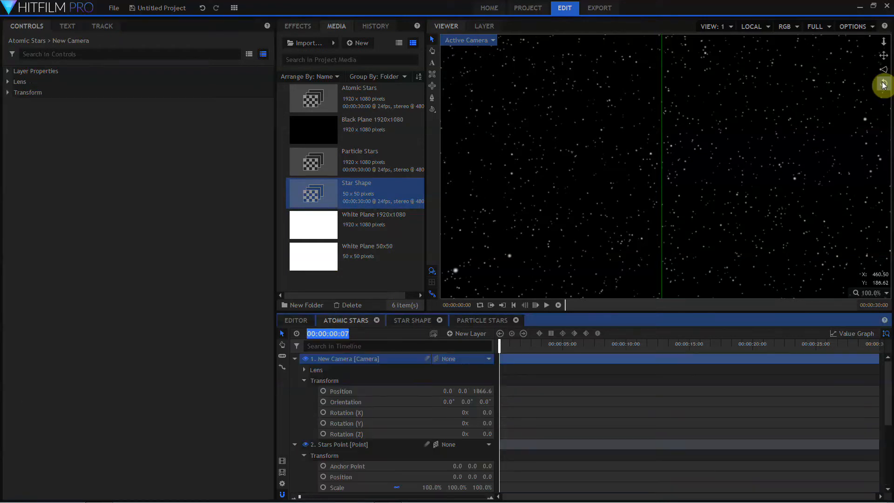
drag(883, 83, 620, 203)
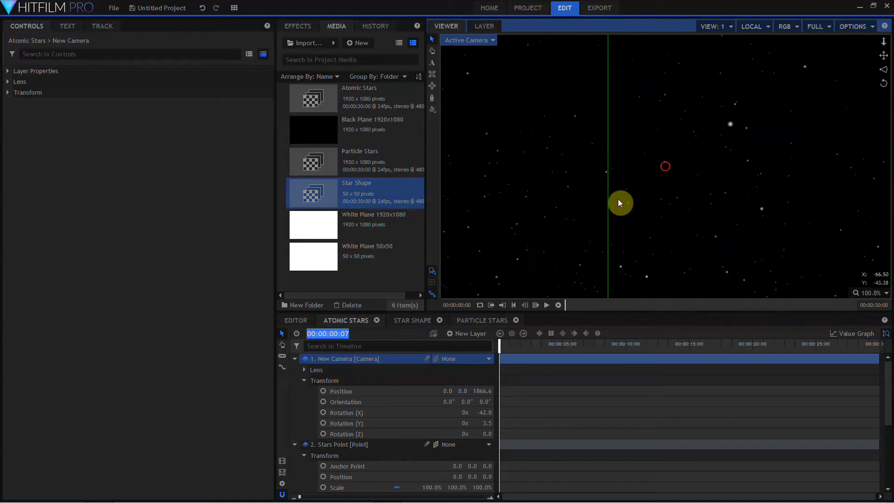
Return to the Particle Stars composite, turn on the emitter's Boundary display and orbit the camera to inspect its extent.
click(489, 321)
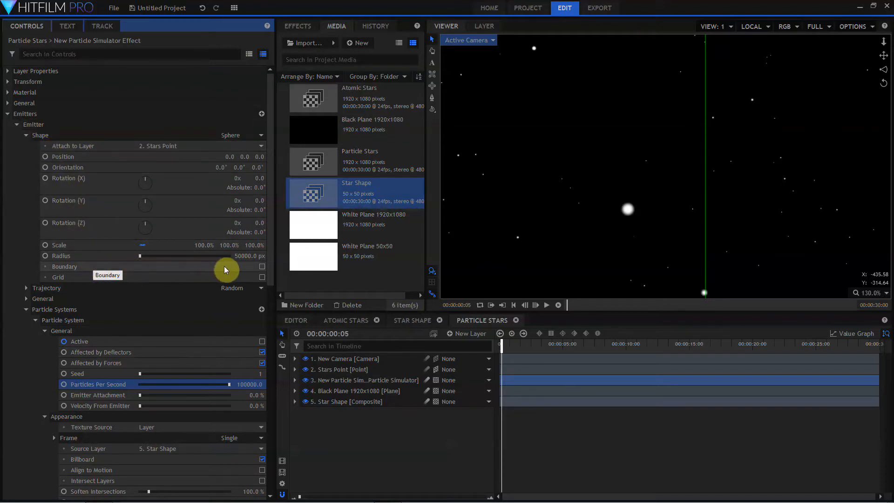
click(262, 267)
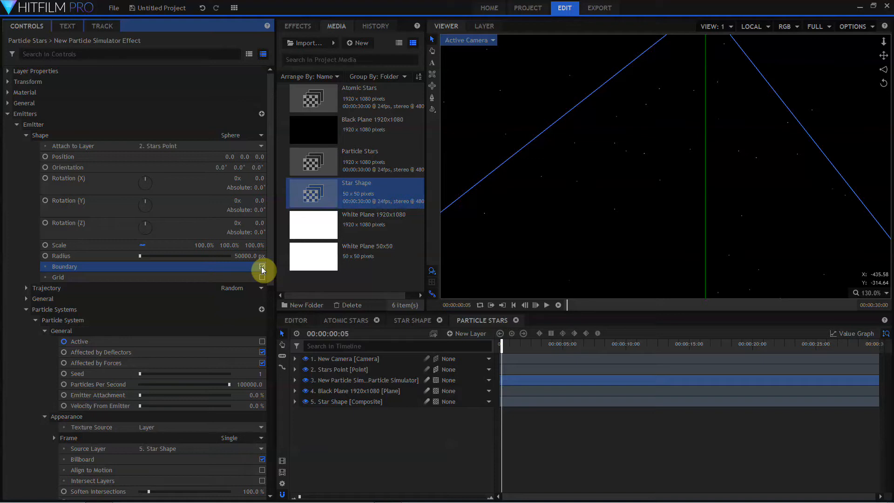
click(882, 84)
drag(664, 165, 664, 166)
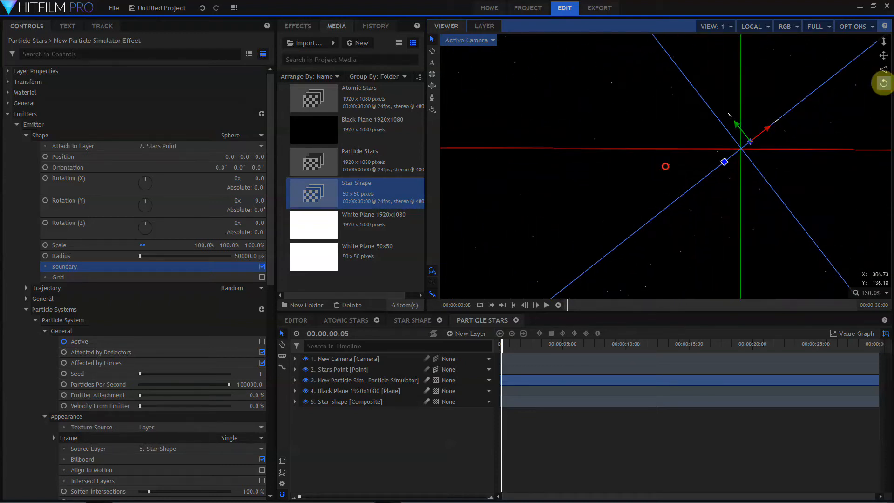
Set the particles' Movement Scale to 300% and orbit the camera to check the starfield.
scroll(203, 366, down, 3)
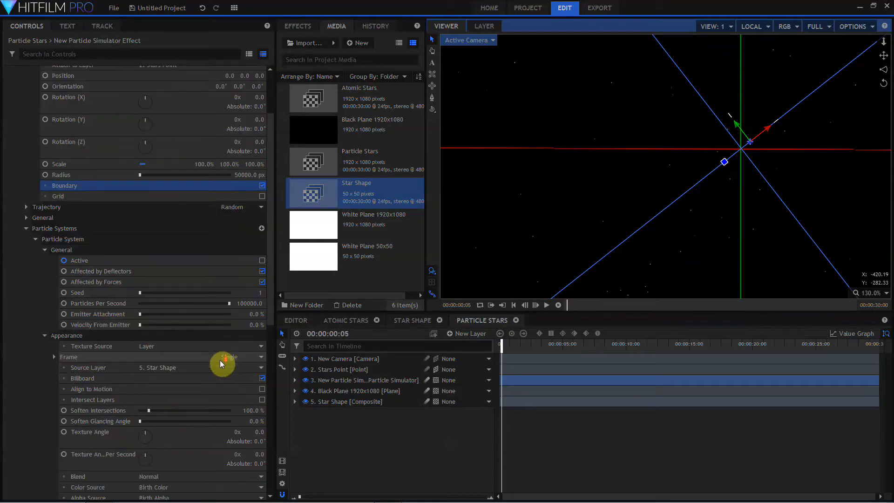
scroll(216, 377, down, 9)
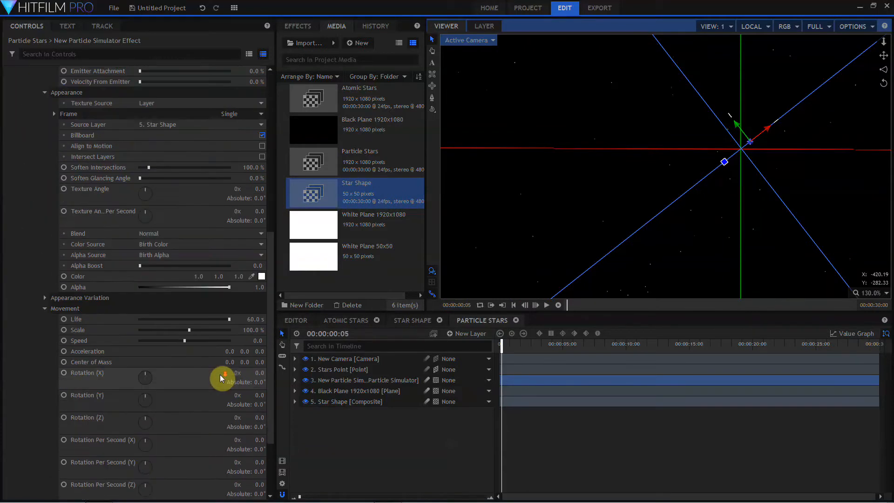
drag(252, 331, 256, 332)
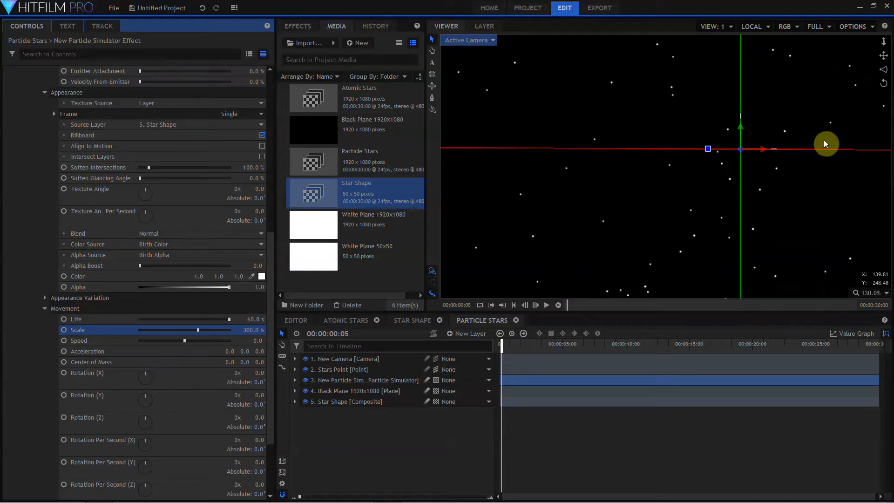
click(883, 84)
mouse_move(664, 166)
mouse_down()
mouse_move(656, 165)
mouse_move(686, 163)
mouse_move(664, 165)
mouse_up()
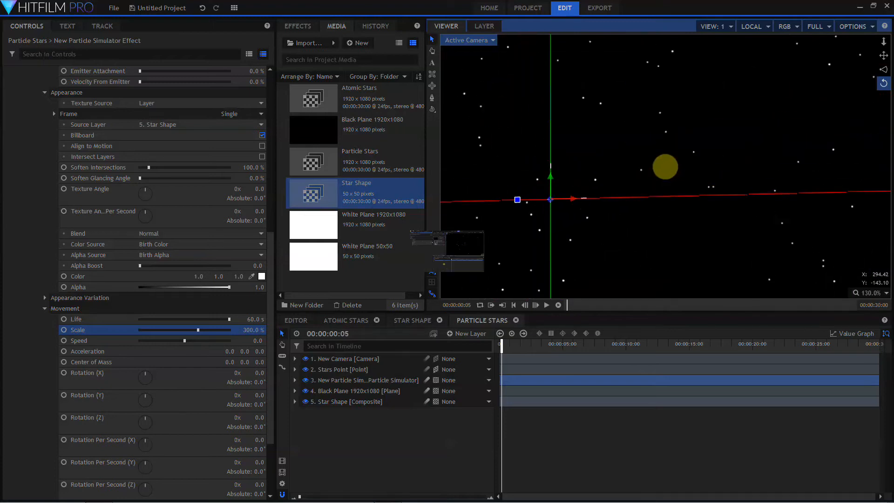
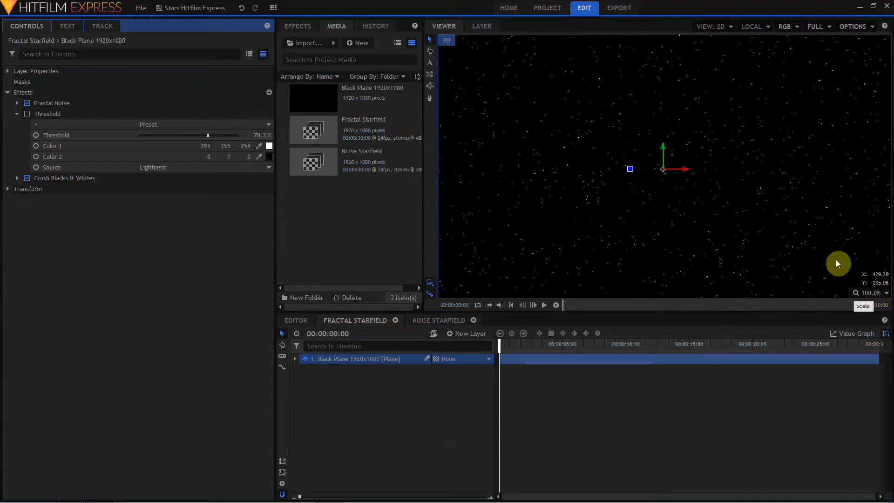
In HitFilm Express, add Black Plane 1920x1080 beneath the existing plane of the Fractal Starfield composite and rename it Background.
click(363, 95)
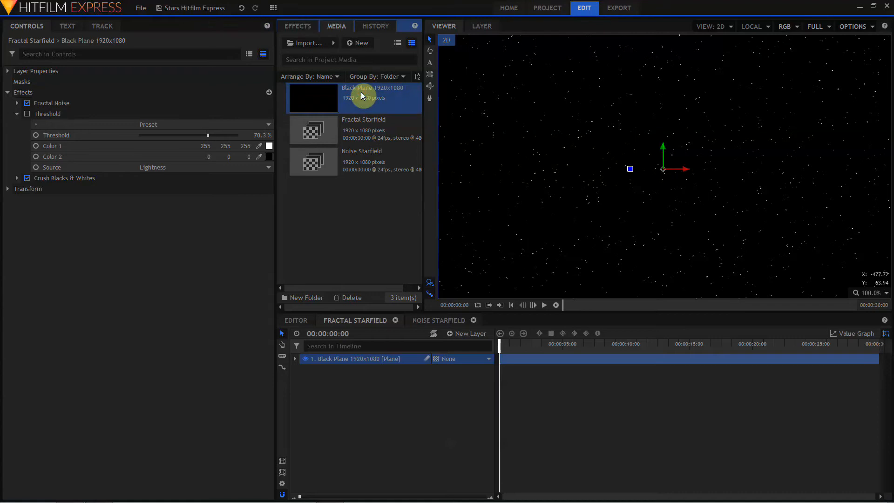
drag(361, 92, 353, 368)
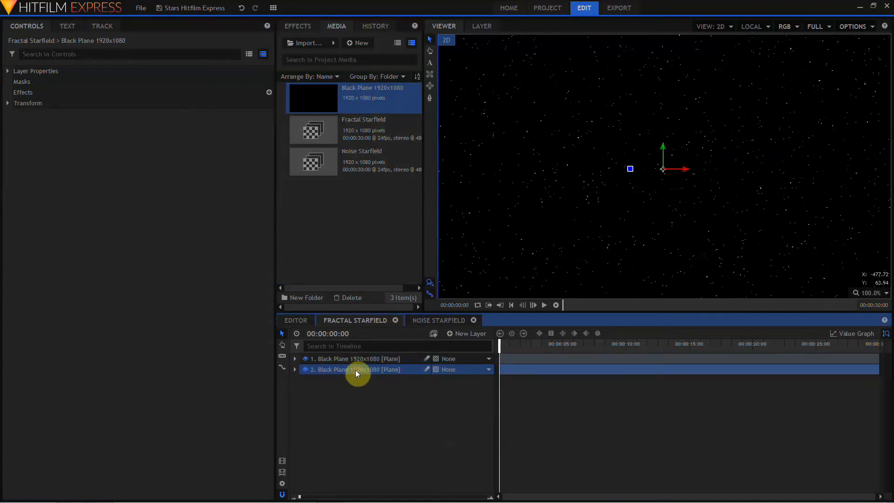
double_click(356, 370)
text(Background)
key(Return)
Open the name of the upper Black Plane 1920x1080 layer for editing.
click(342, 356)
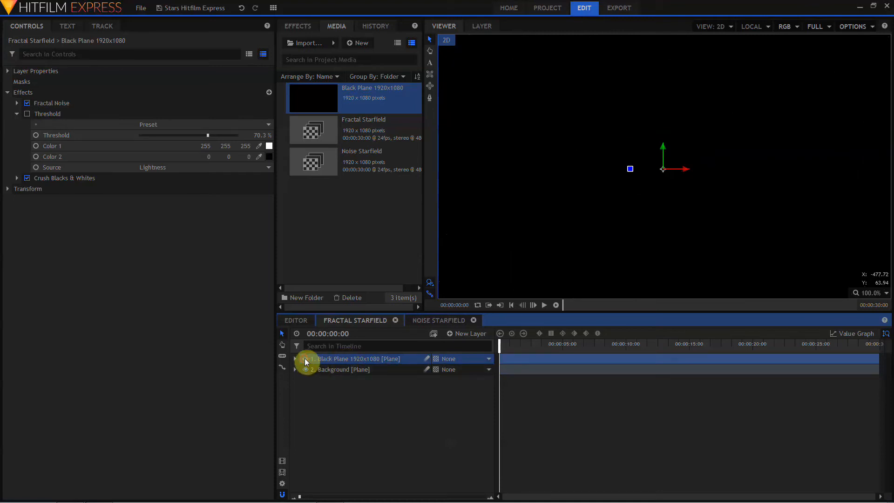
double_click(320, 359)
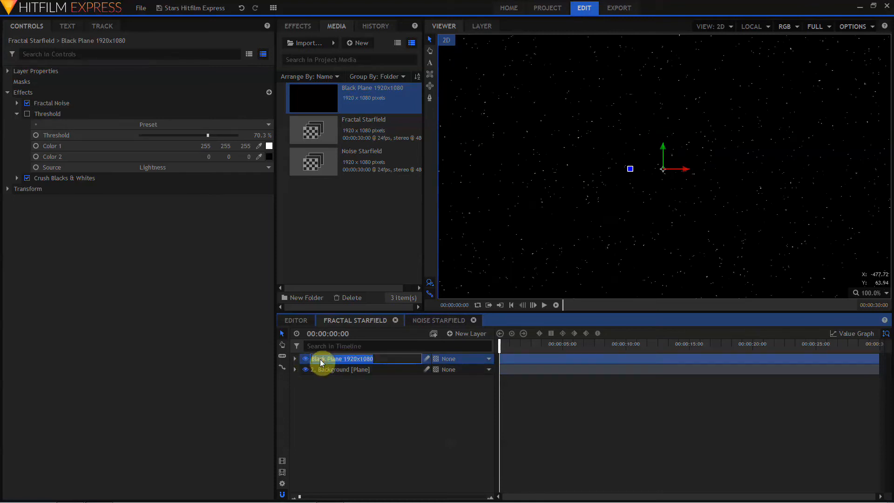
Rename the black plane layer as Stars 1 and set its blend mode to Add.
text(Stars 1)
key(Return)
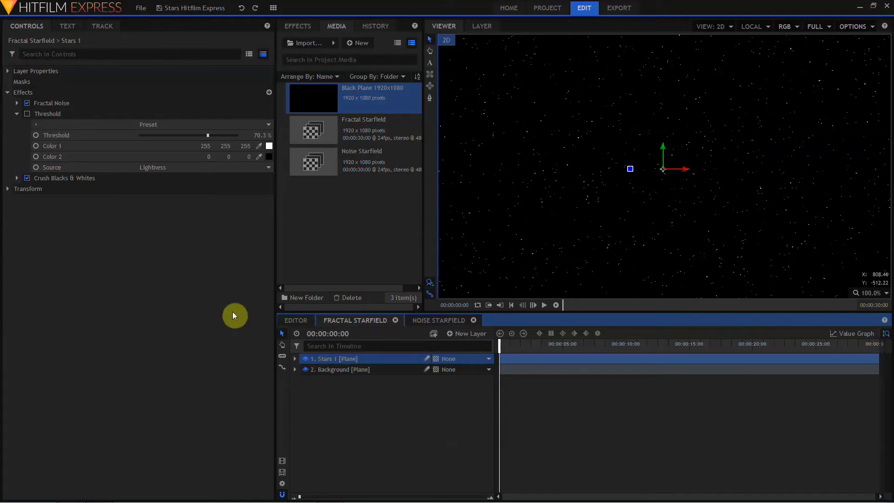
click(8, 71)
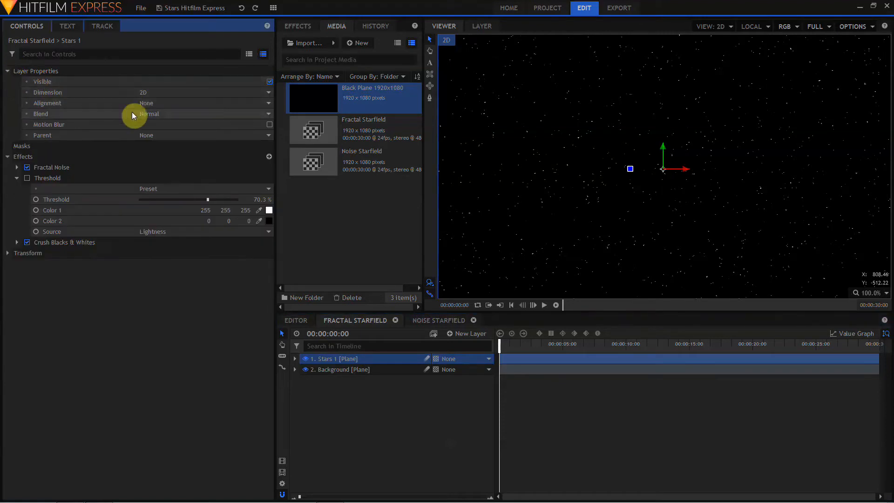
click(147, 115)
click(151, 134)
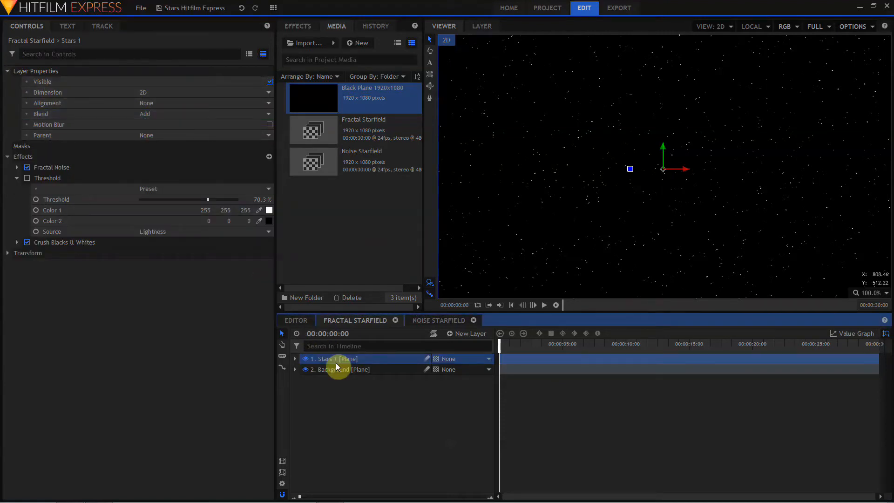
Convert the Stars 1 layer to a 3D plane and agree to add a camera to the composite shot.
click(439, 359)
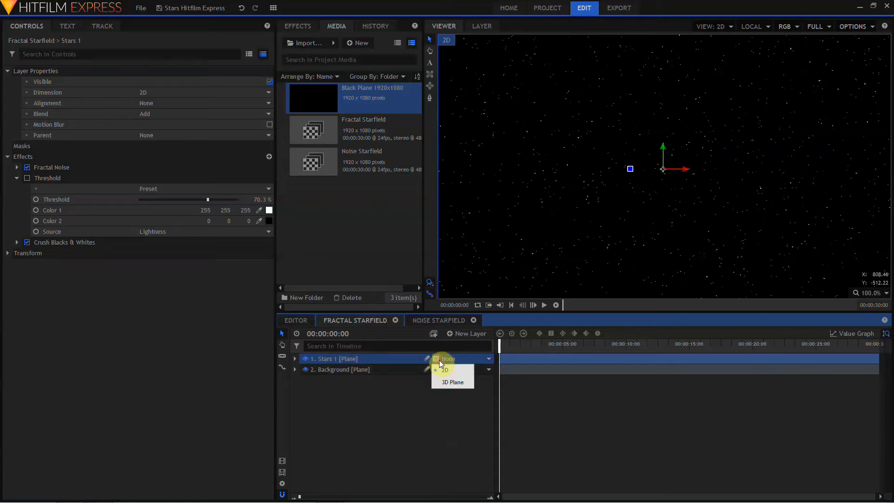
click(446, 379)
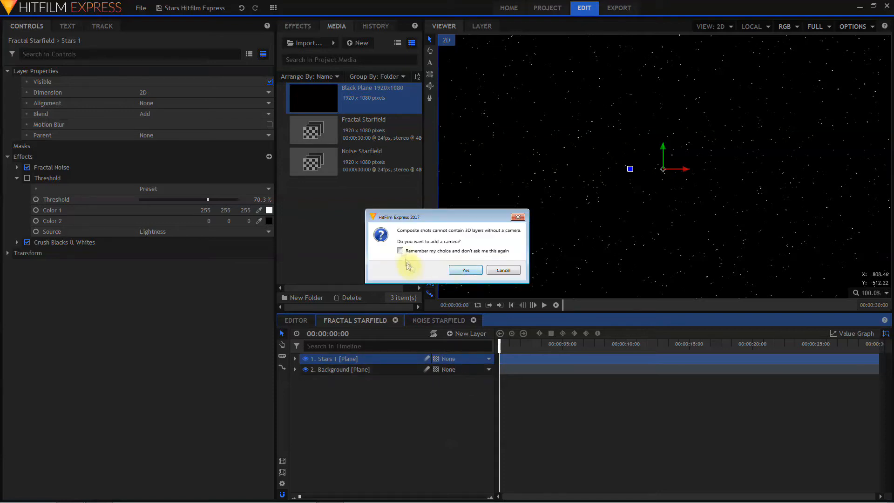
click(460, 270)
Duplicate the Stars 1 layer three times.
click(344, 368)
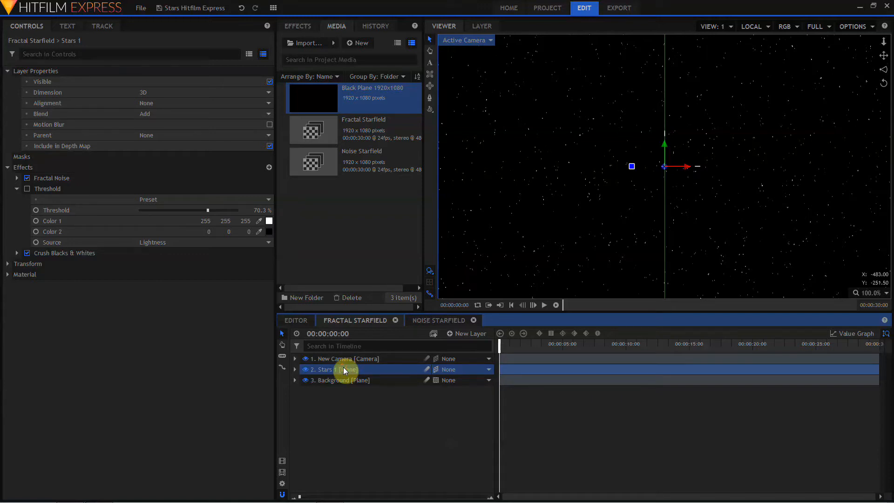
key(ctrl+d)
key(ctrl+d)
key(ctrl+d)
Rename the three duplicated layers above the original Stars 1, from lowest to highest, as Stars 2, Stars 3 and Stars 4.
click(339, 390)
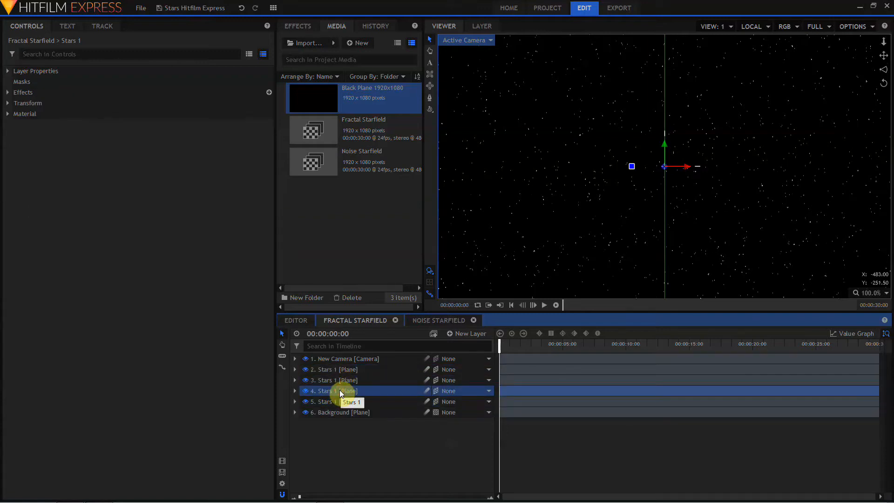
double_click(339, 390)
text(Stars 2)
key(Return)
double_click(335, 380)
text(Stars 3)
key(Return)
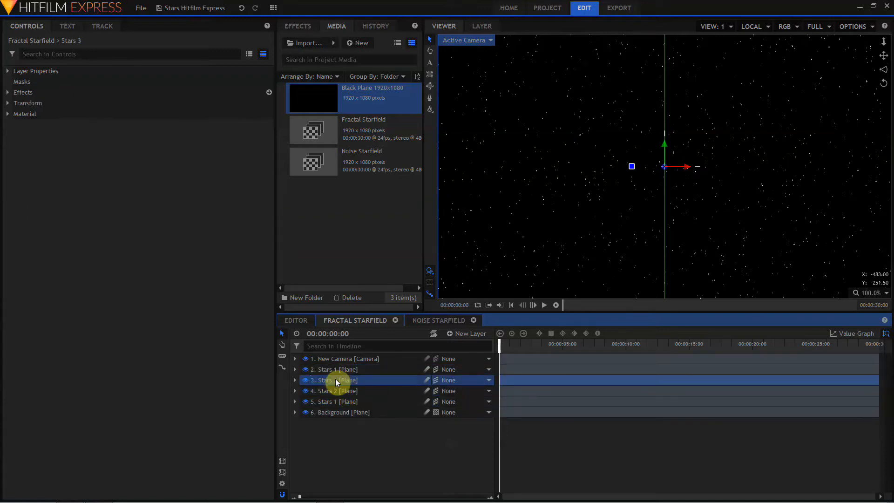
double_click(336, 373)
text(Stars 4)
key(Return)
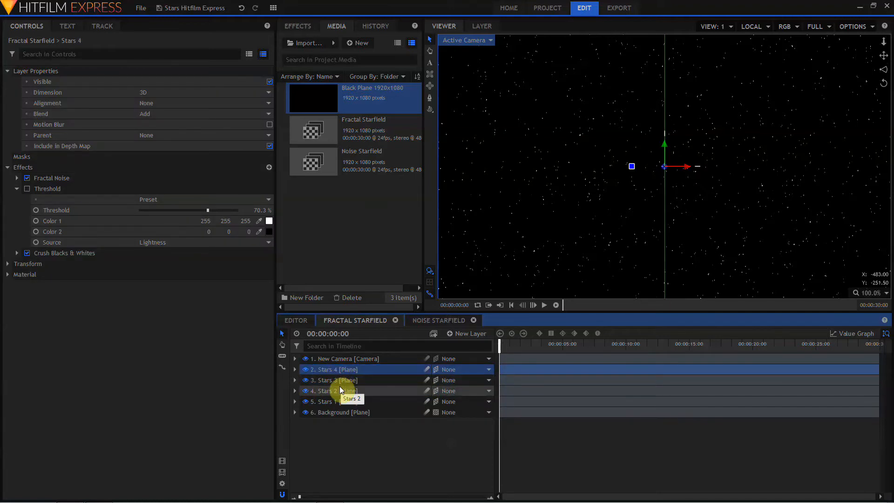
Set the Fractal Noise seed of the Stars 2 layer to 800.
click(339, 389)
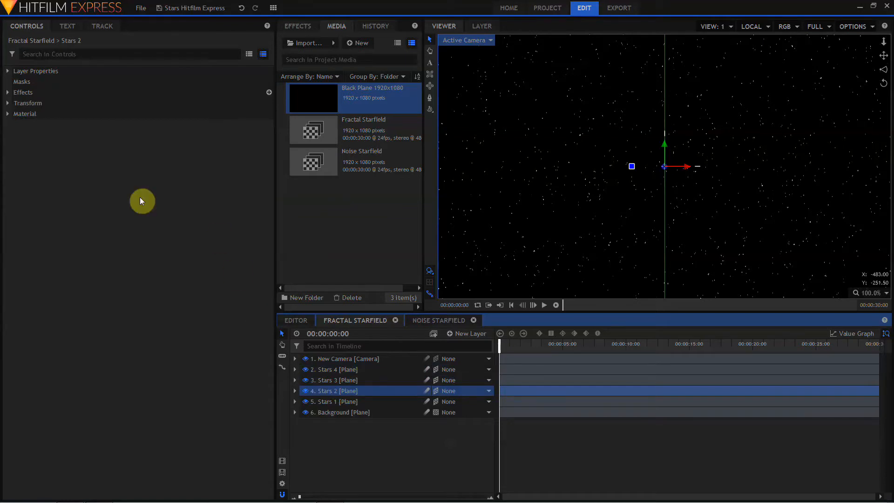
click(8, 93)
click(15, 103)
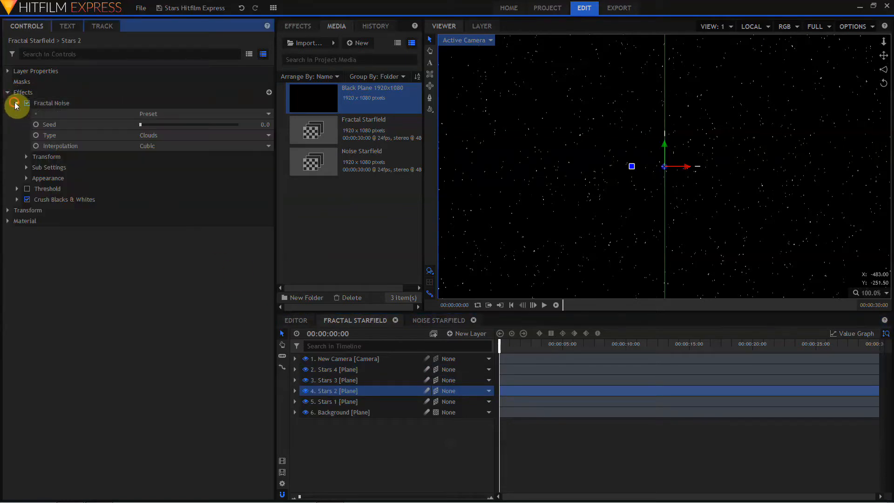
drag(140, 124, 148, 124)
Set the Fractal Noise seed to 4300 on Stars 3 and to 8700 on Stars 4.
click(330, 379)
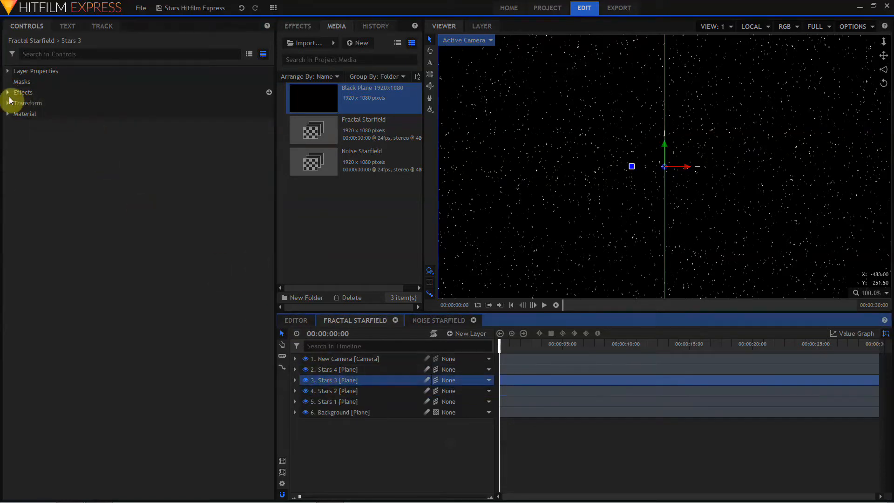
click(8, 92)
click(17, 103)
click(180, 124)
click(330, 369)
click(16, 178)
click(224, 199)
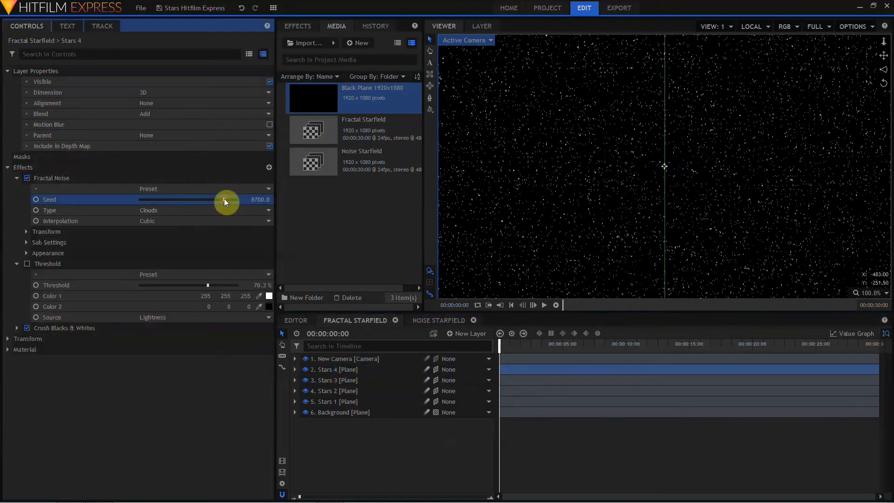
Set the Z position of Stars 2 to -5000 and scale the layer to 374% so it fills the frame.
click(870, 293)
click(866, 402)
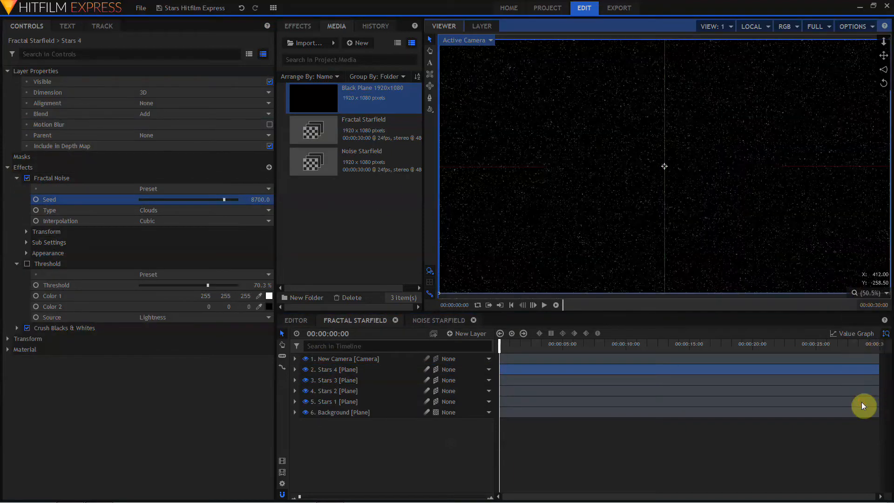
click(297, 392)
click(295, 390)
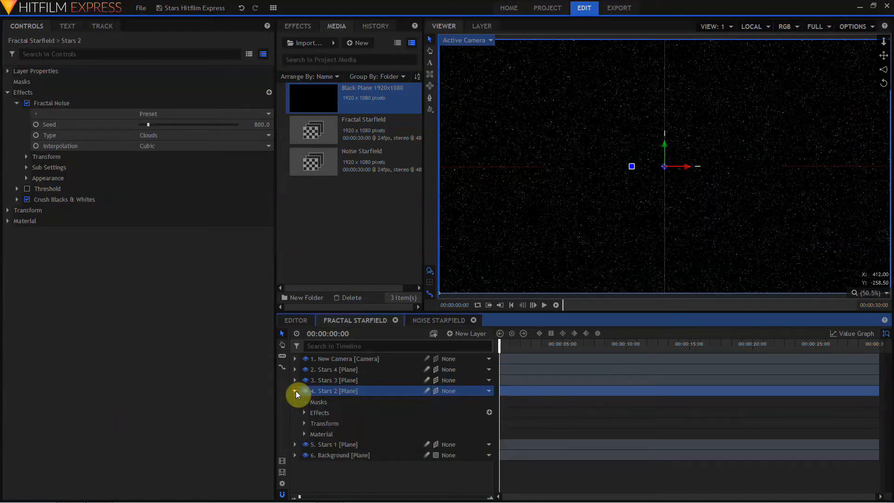
click(304, 424)
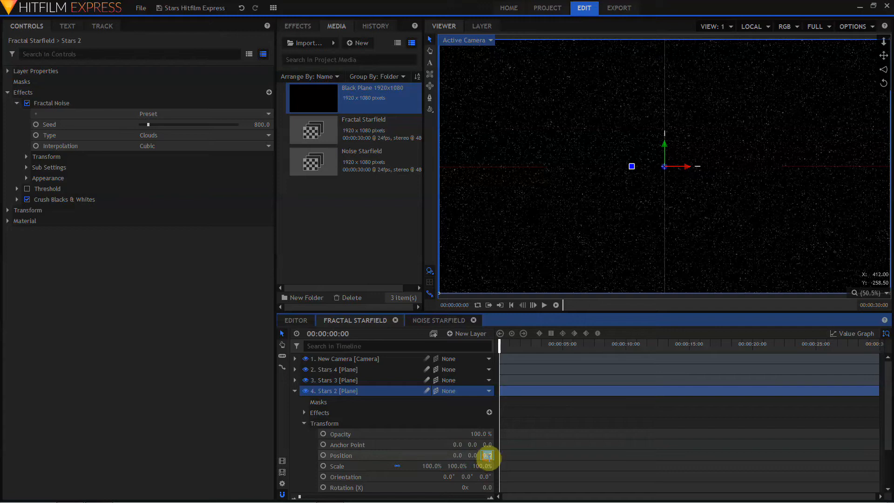
key(BackSpace)
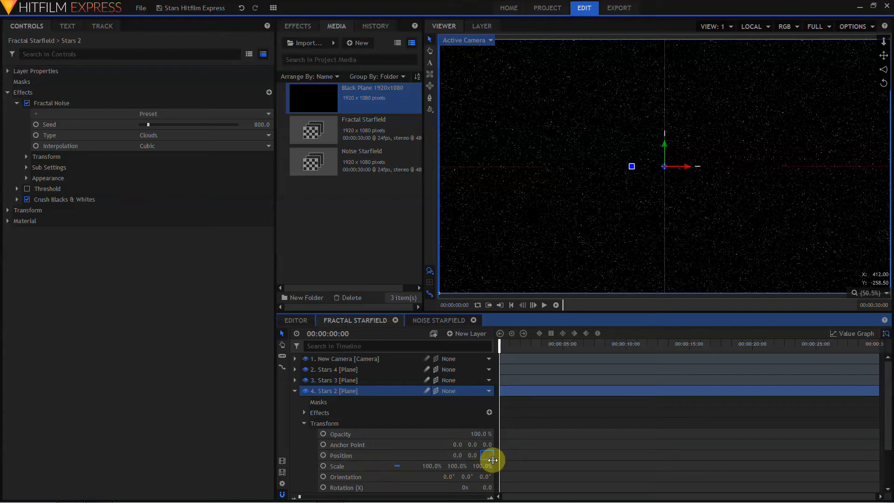
text(-5000)
key(Return)
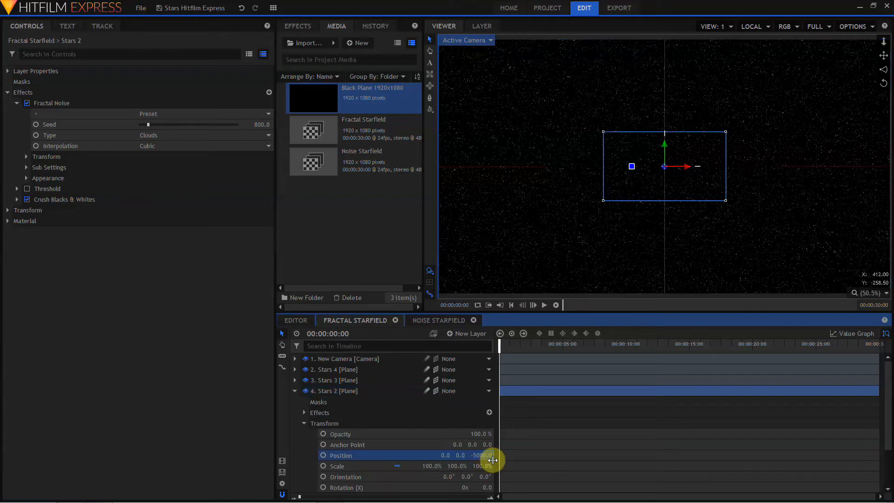
drag(434, 466, 502, 465)
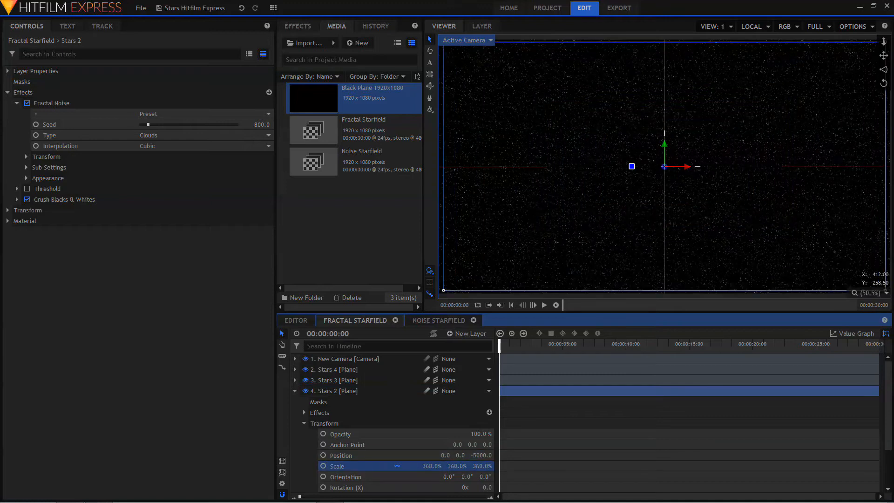
Set the Z position of the Stars 3 layer to -10000.
click(306, 383)
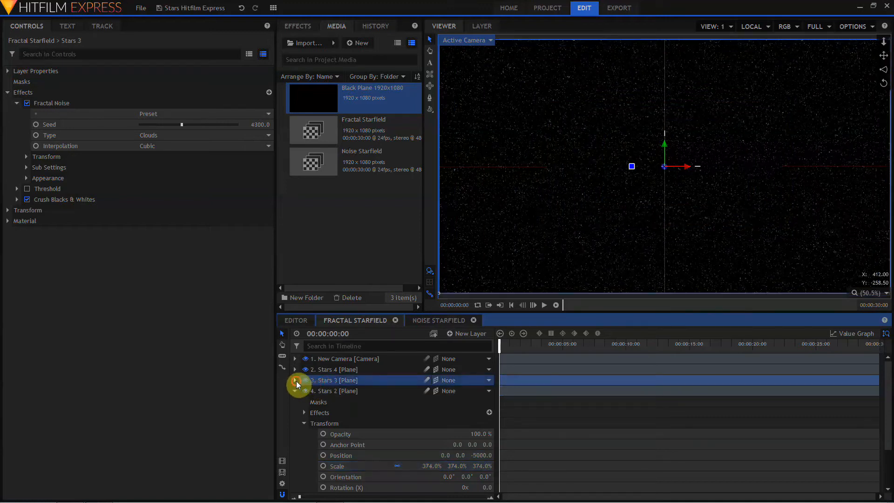
click(295, 380)
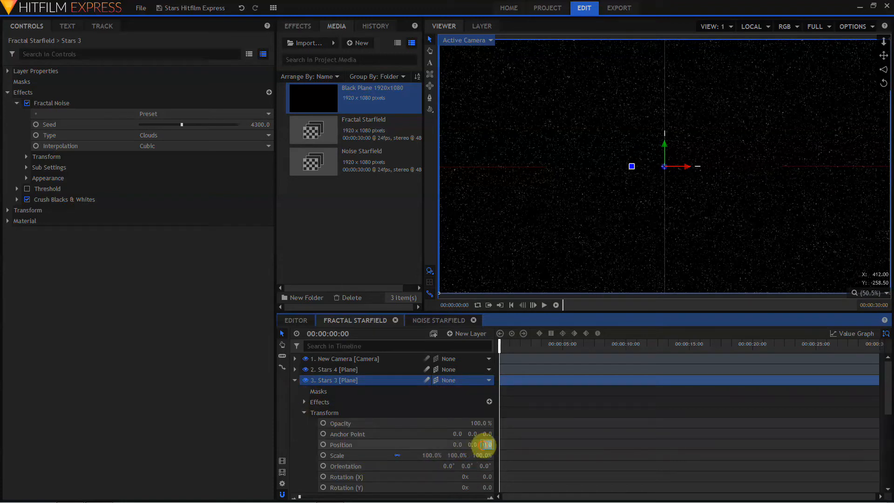
click(484, 445)
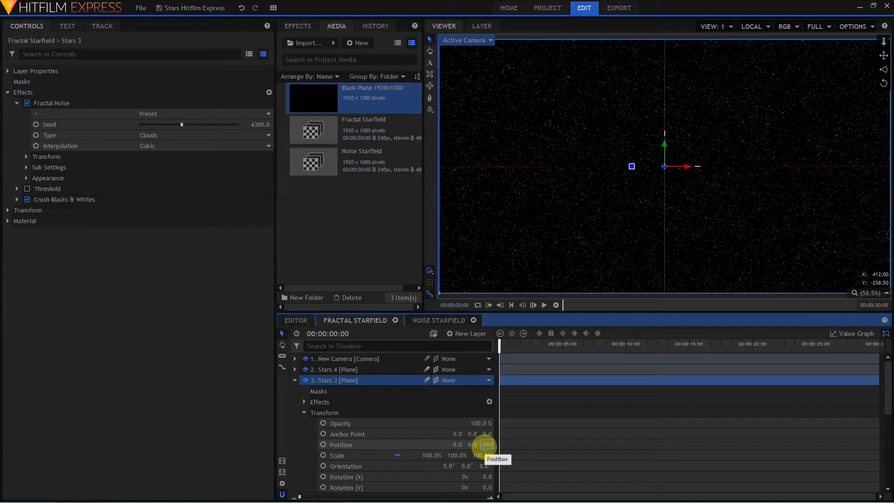
text(-10000)
key(Return)
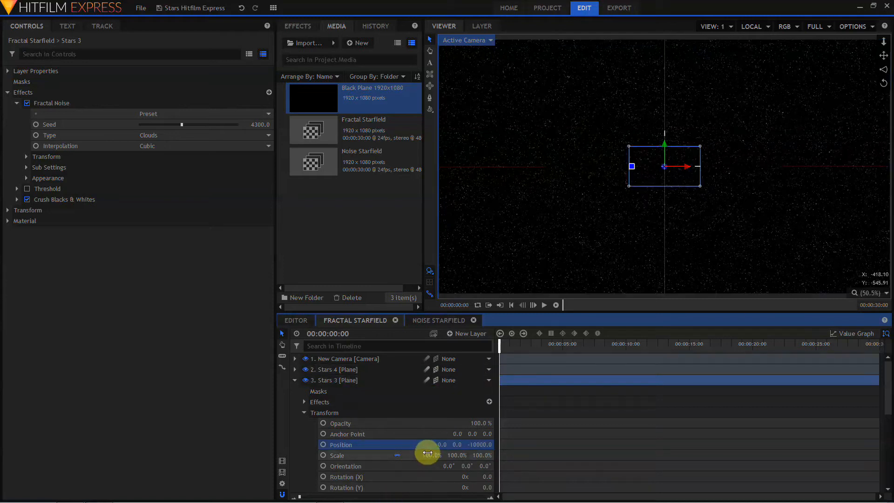
Set the Z position of Stars 4 to -15000 and scale the layer to 927% so it fills the frame.
click(295, 370)
click(295, 369)
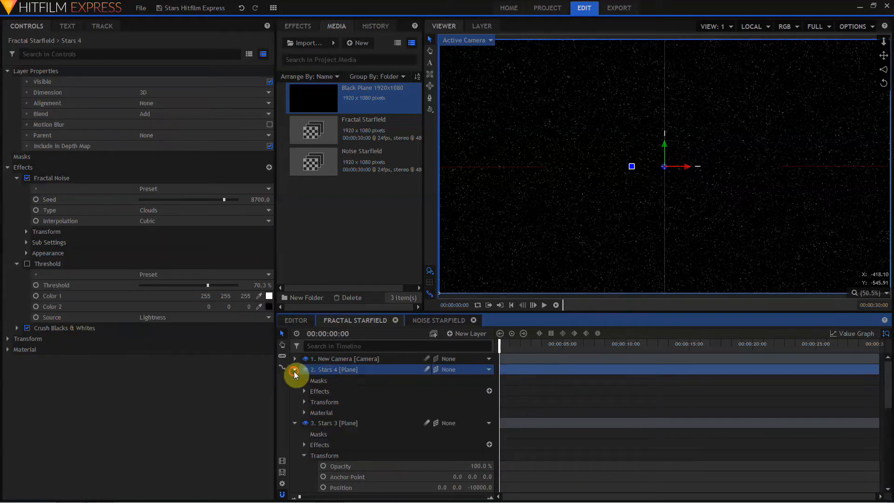
click(306, 406)
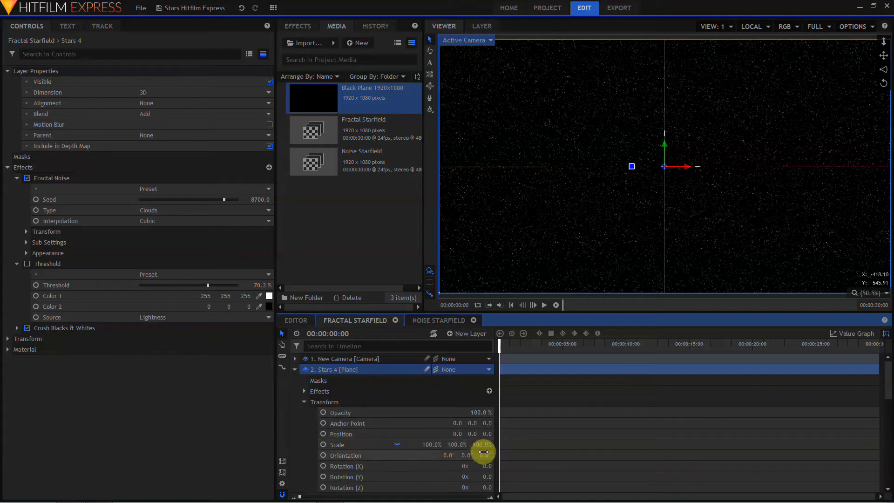
click(487, 434)
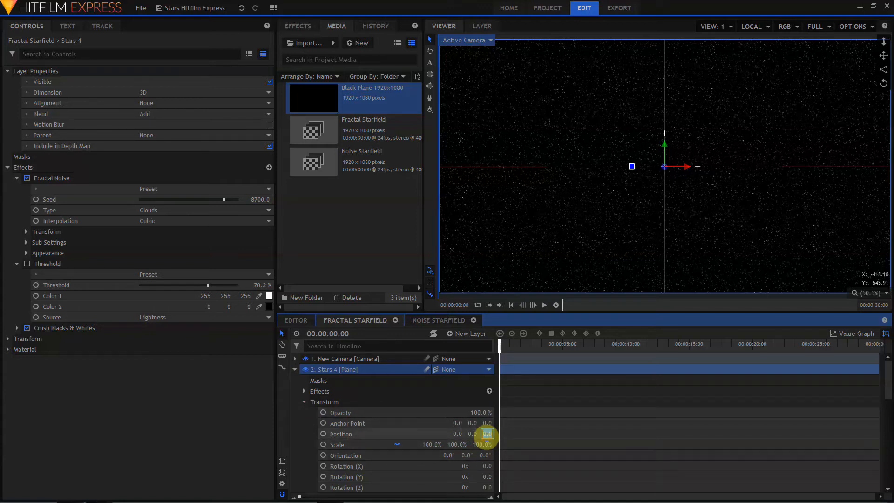
text(-15000)
key(Return)
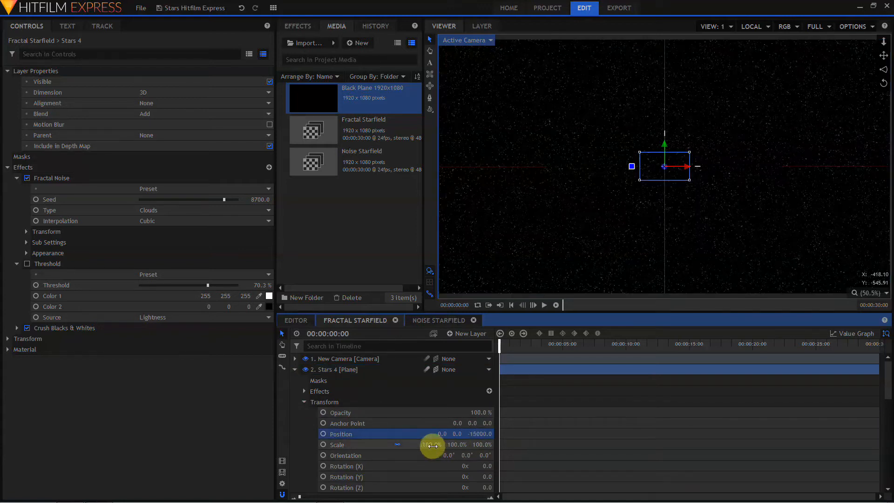
drag(432, 445, 812, 445)
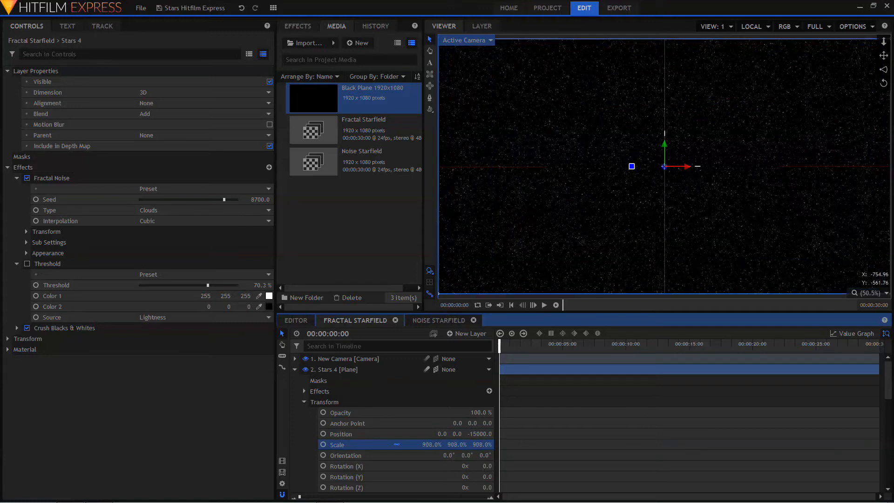
Preview the parallax at 100% view scale by moving the camera along its Z axis, and reset the camera.
click(877, 292)
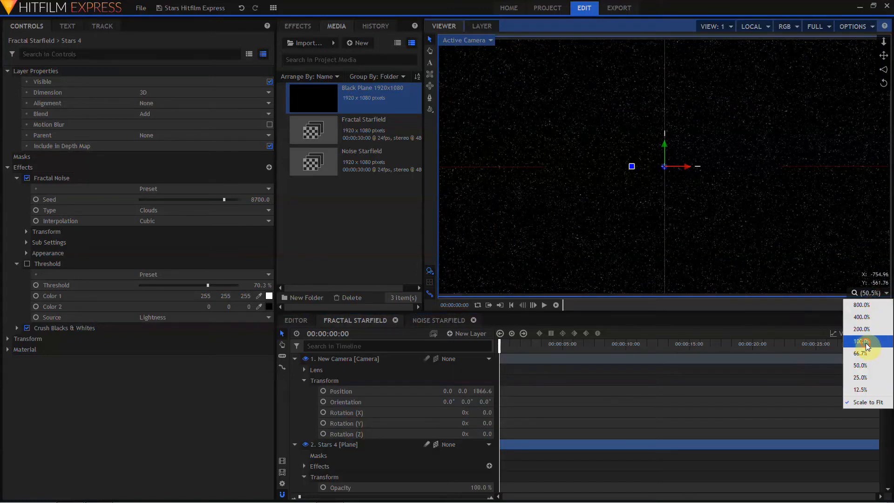
click(867, 346)
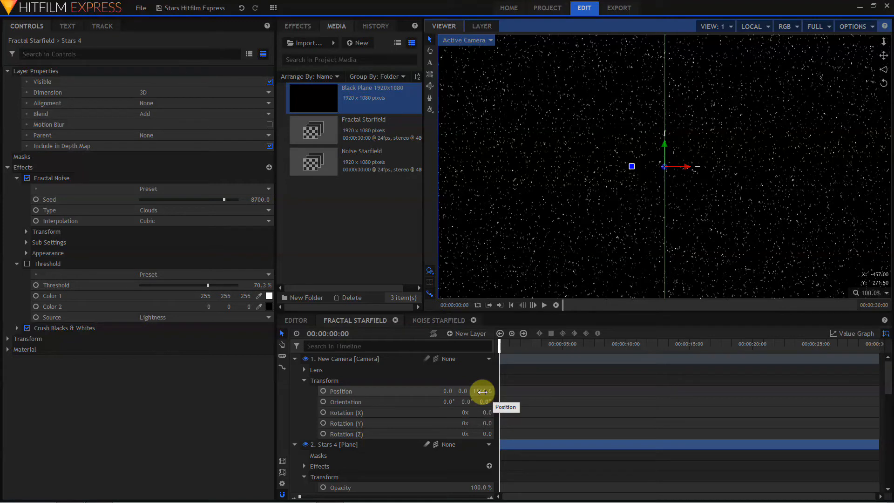
mouse_move(482, 392)
mouse_down()
mouse_move(432, 391)
mouse_move(482, 391)
mouse_up()
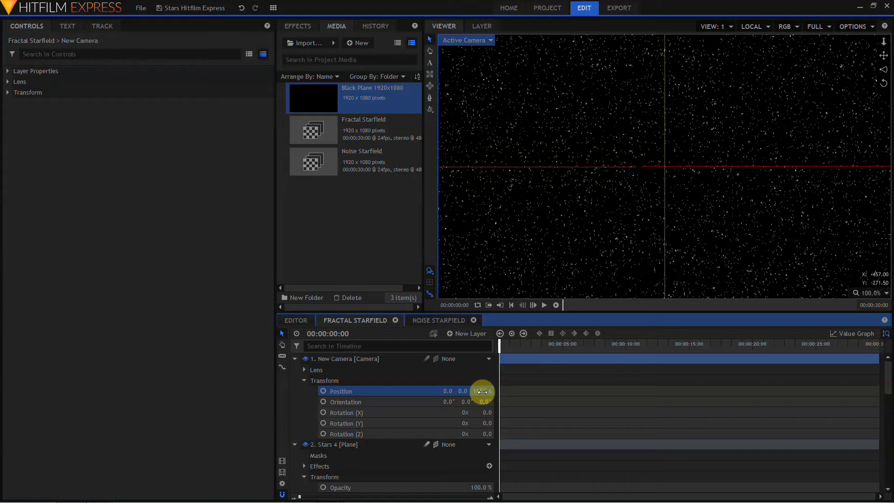
right_click(323, 359)
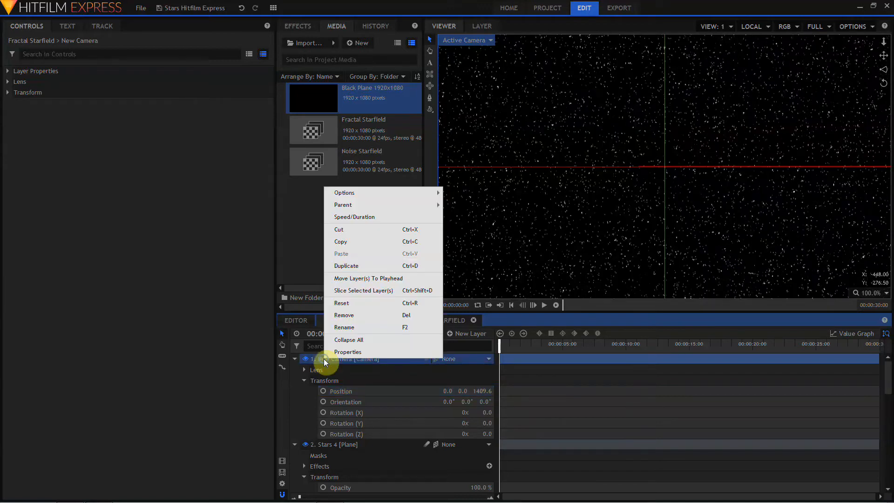
click(344, 304)
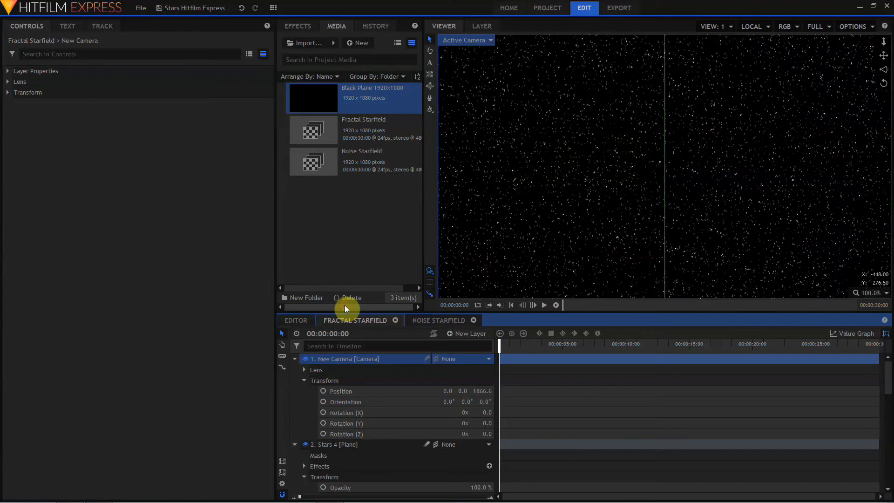
Collapse the properties of the camera, Stars 4, Stars 3 and Stars 2 layers in the timeline.
click(295, 358)
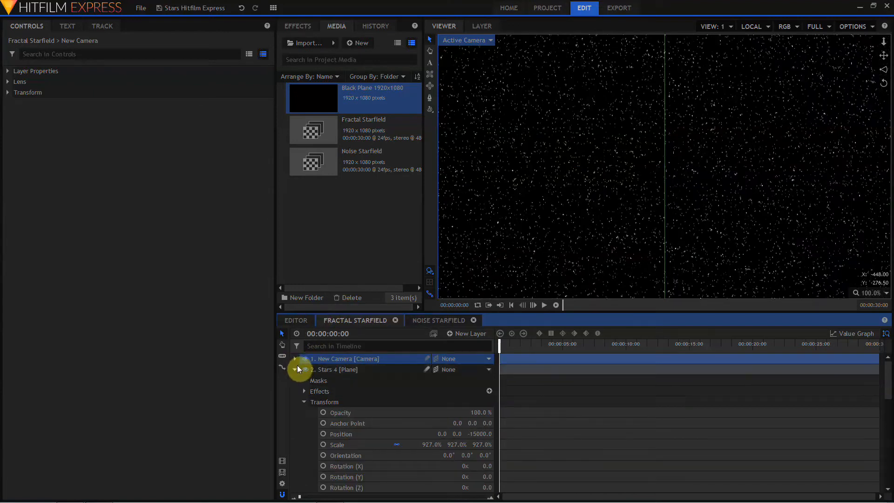
click(295, 369)
click(294, 380)
click(295, 391)
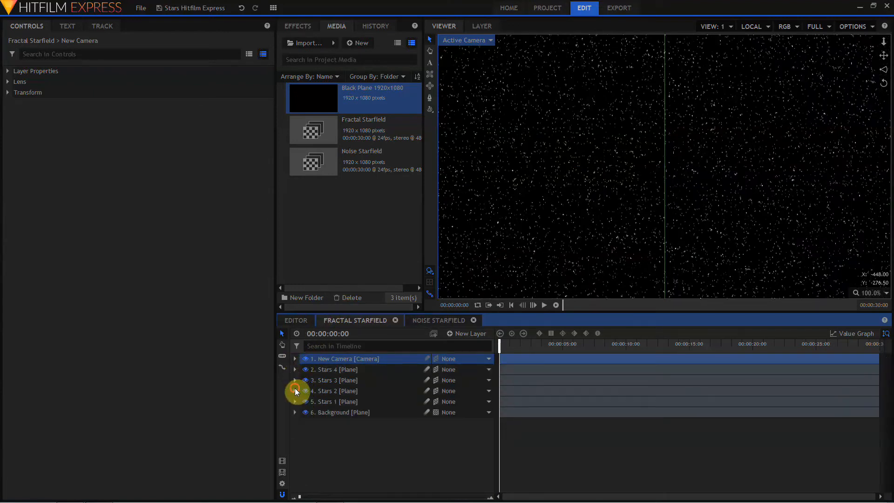
Hide the Stars 1, Stars 3 and Stars 4 layers, and duplicate Stars 2 as a layer named Stars 2 Flares.
click(304, 402)
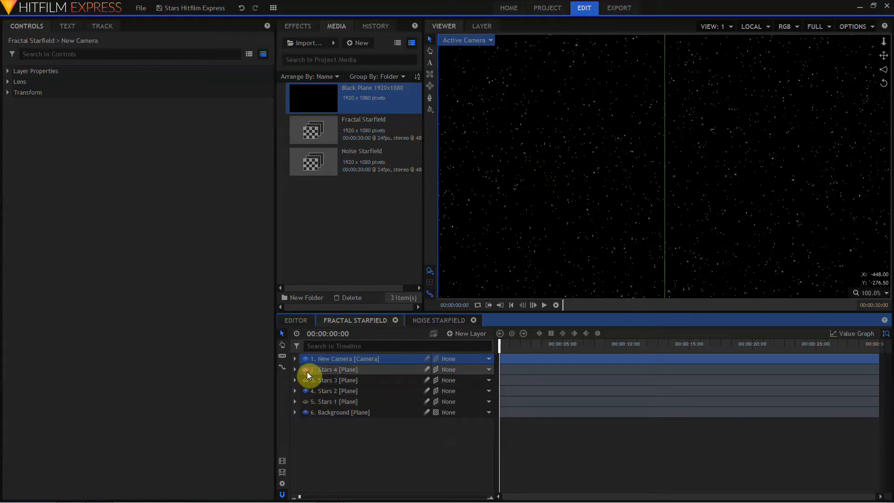
click(325, 392)
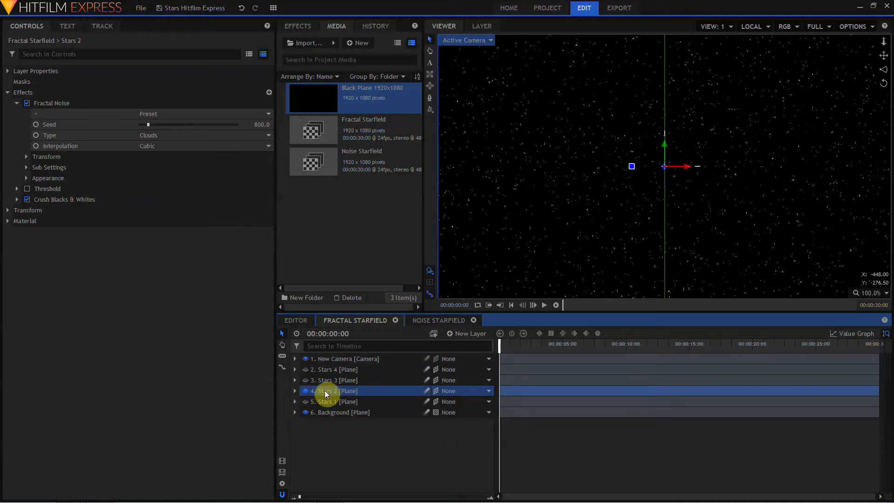
key(ctrl+d)
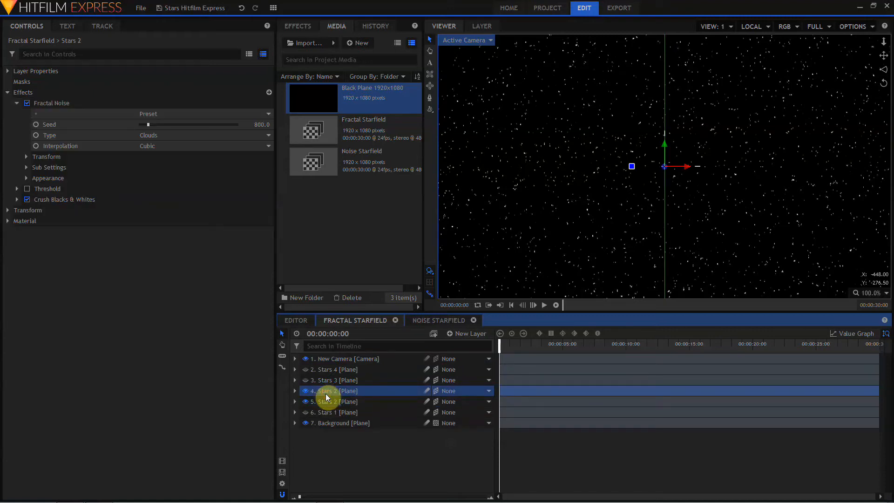
double_click(325, 393)
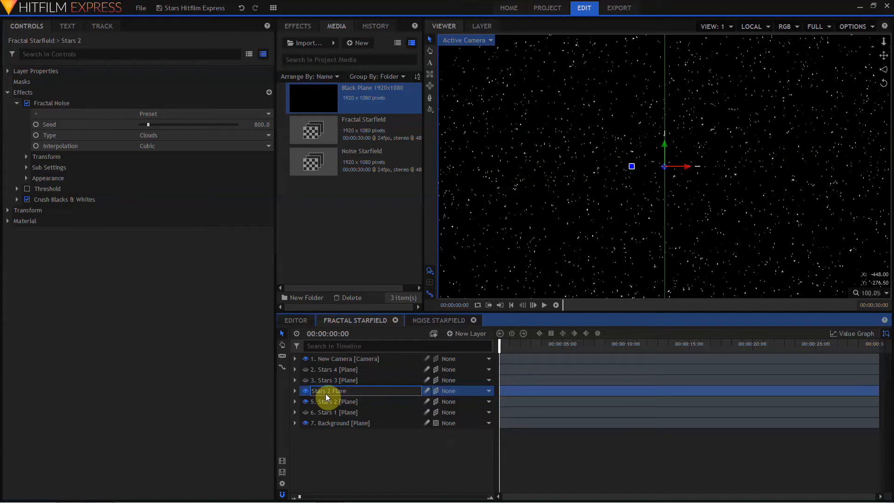
text(Flares)
key(Return)
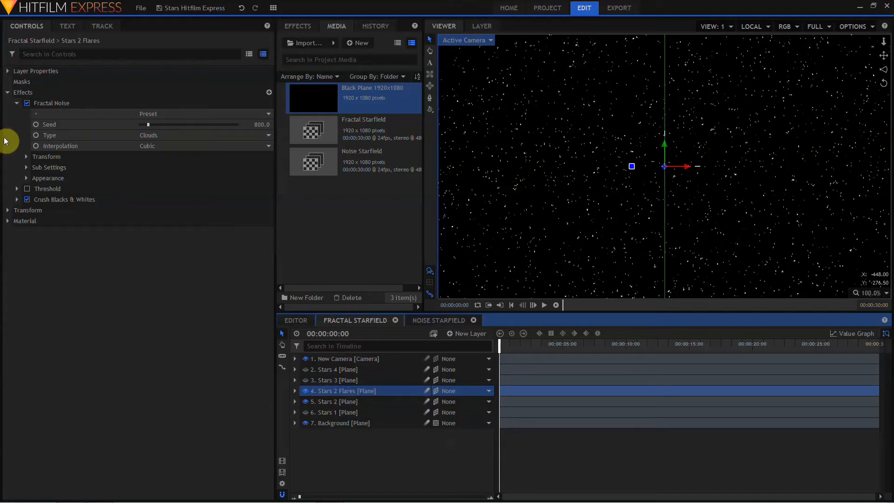
Set the Fractal Noise scale of Stars 2 Flares to 18 px and hide the Stars 2 layer.
click(16, 103)
click(17, 103)
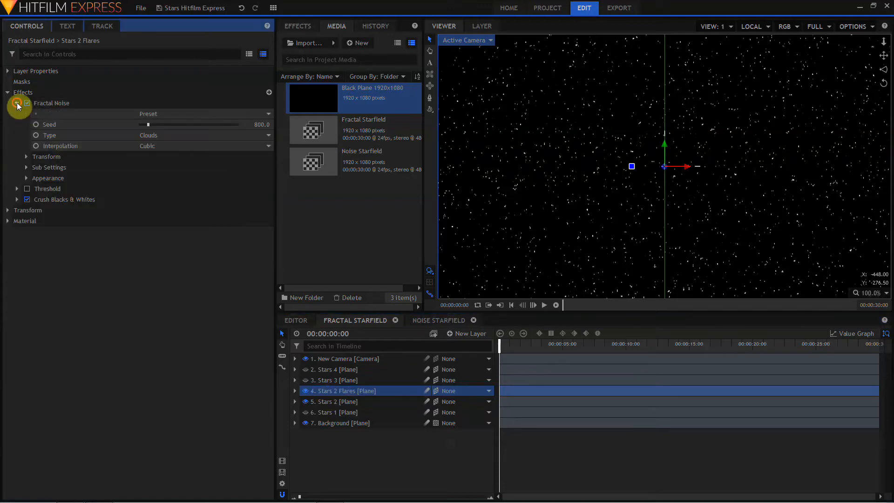
click(25, 157)
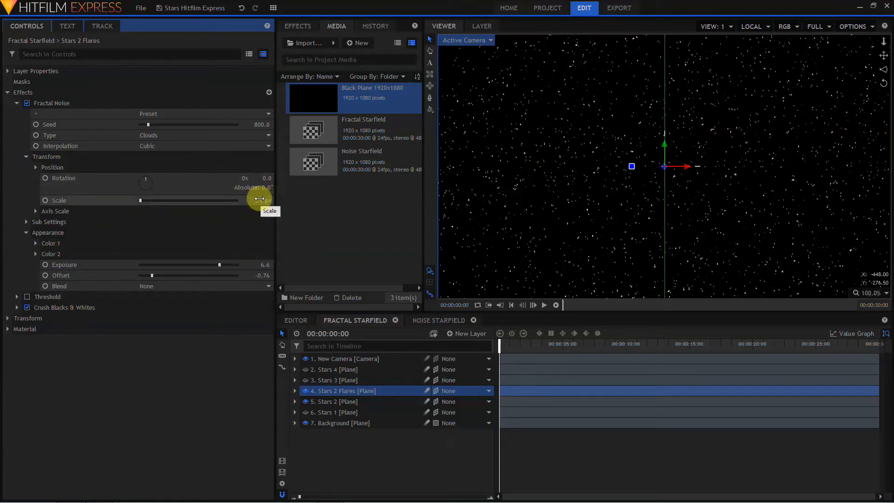
mouse_move(259, 199)
mouse_down()
mouse_move(268, 200)
mouse_move(259, 199)
mouse_up()
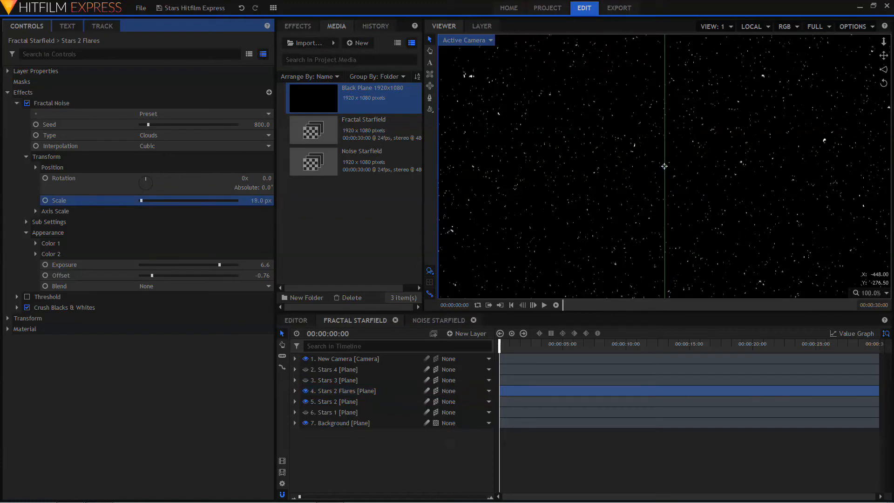
click(306, 401)
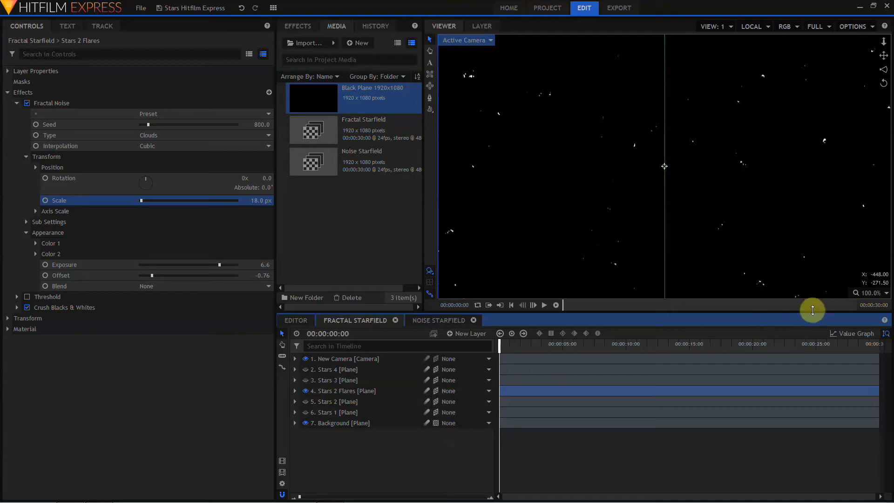
Set the Fractal Noise scale of Stars 2 Flares to 60 px and its seed to 1300.
click(874, 295)
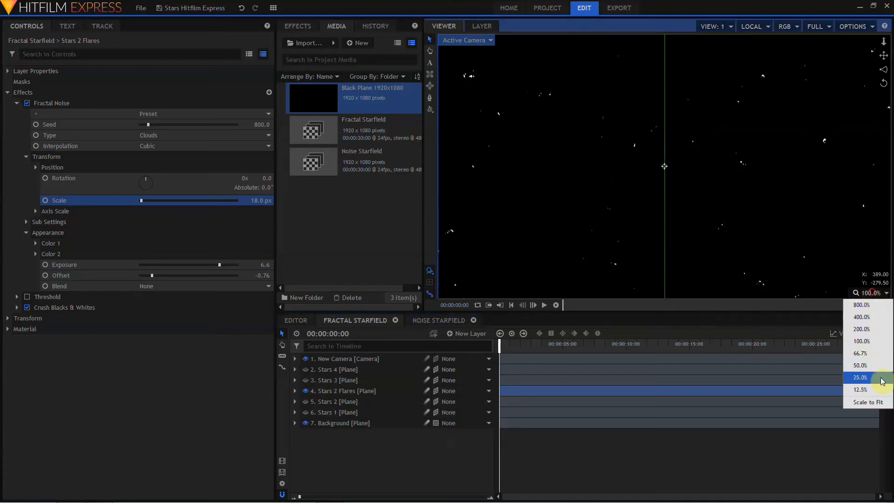
click(873, 401)
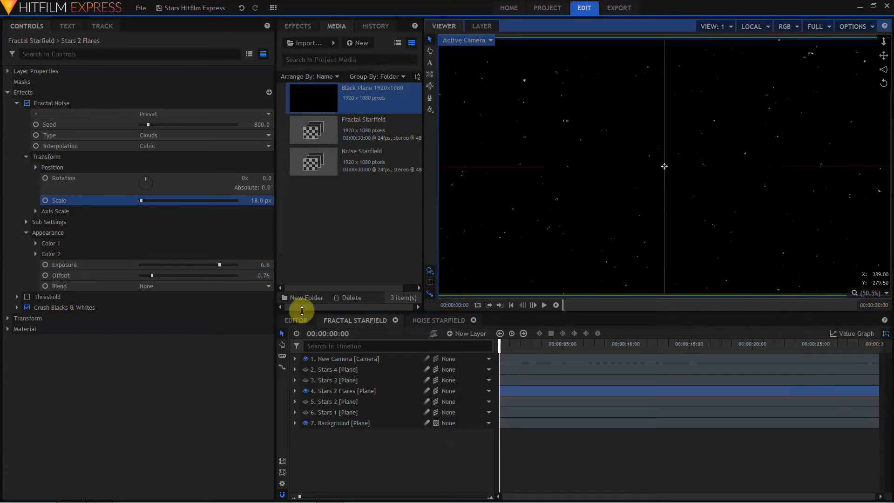
click(257, 199)
drag(257, 199, 260, 199)
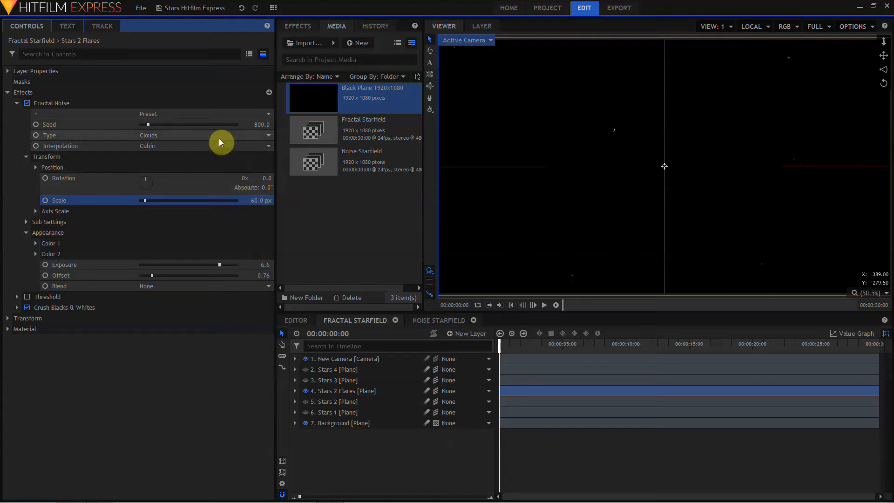
drag(152, 123, 152, 124)
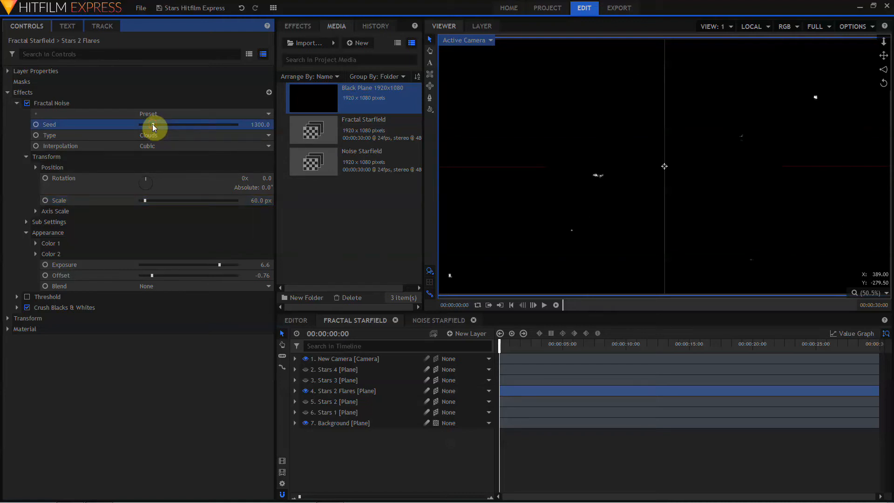
Apply the Auto Light Flares effect to the Stars 2 Flares layer, below Crush Blacks & Whites.
click(301, 26)
click(311, 43)
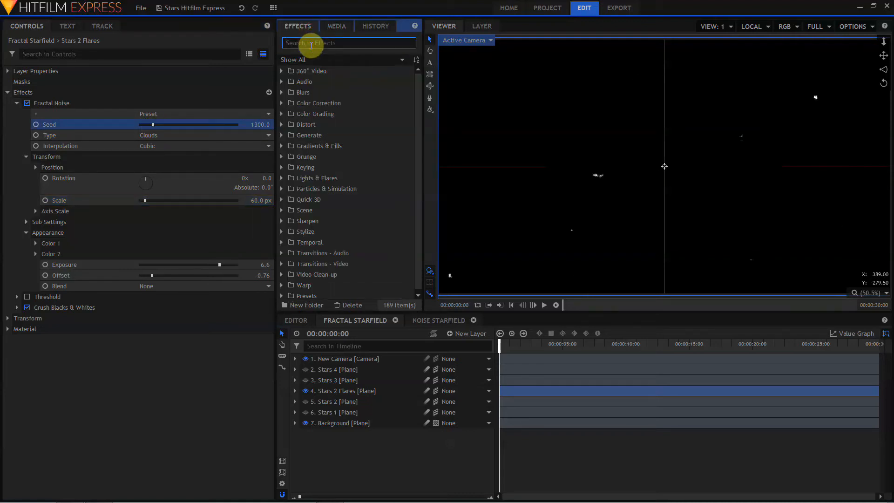
text(auto)
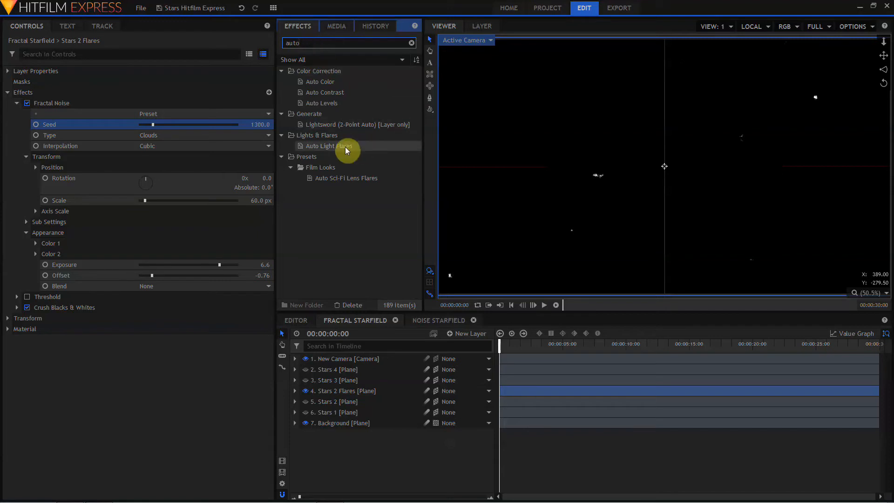
drag(347, 149, 77, 315)
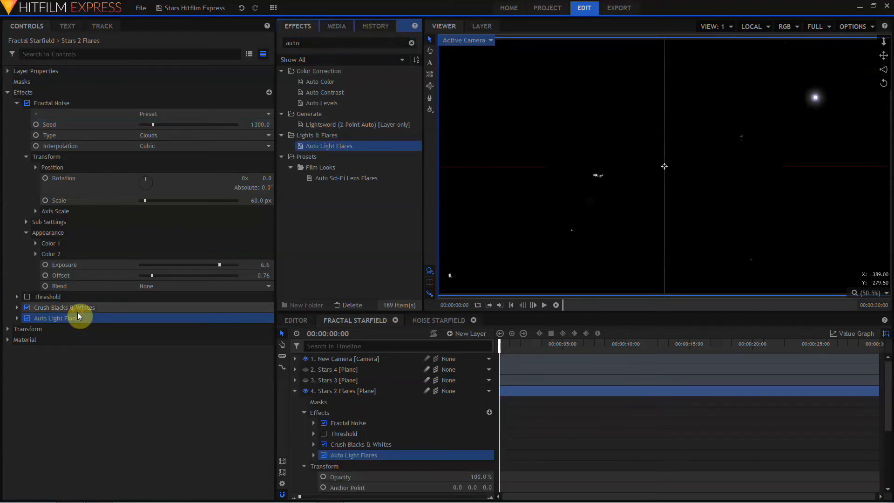
Set the hotspot generation threshold of Auto Light Flares to 0.45 and its maximum flares to 5.
click(17, 319)
click(17, 104)
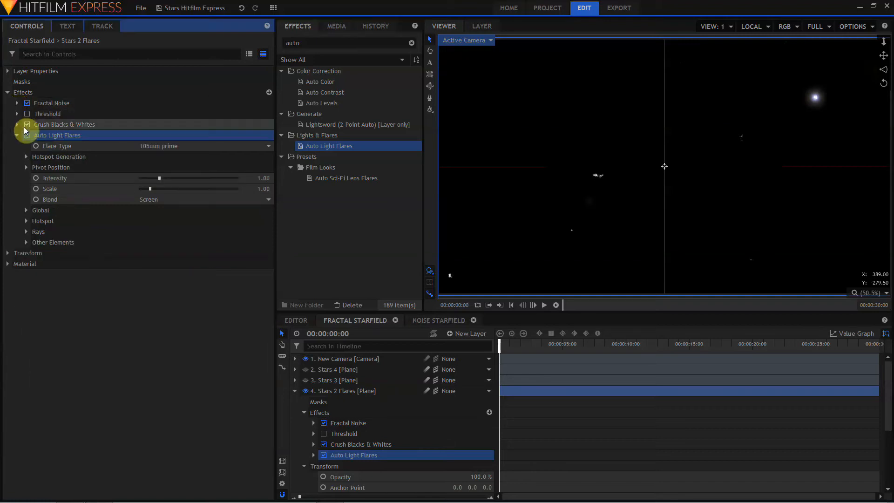
click(26, 157)
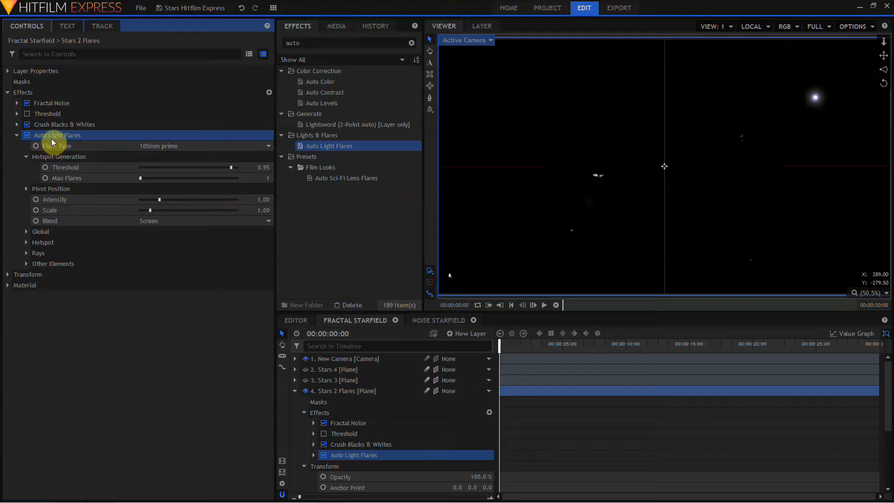
drag(264, 167, 210, 167)
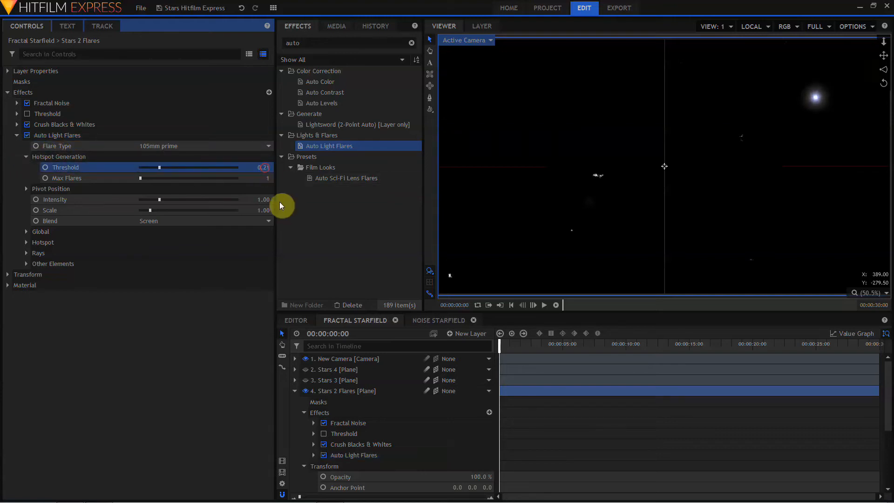
mouse_move(264, 177)
mouse_down()
mouse_move(286, 178)
mouse_move(262, 167)
mouse_move(281, 167)
mouse_move(259, 180)
mouse_up()
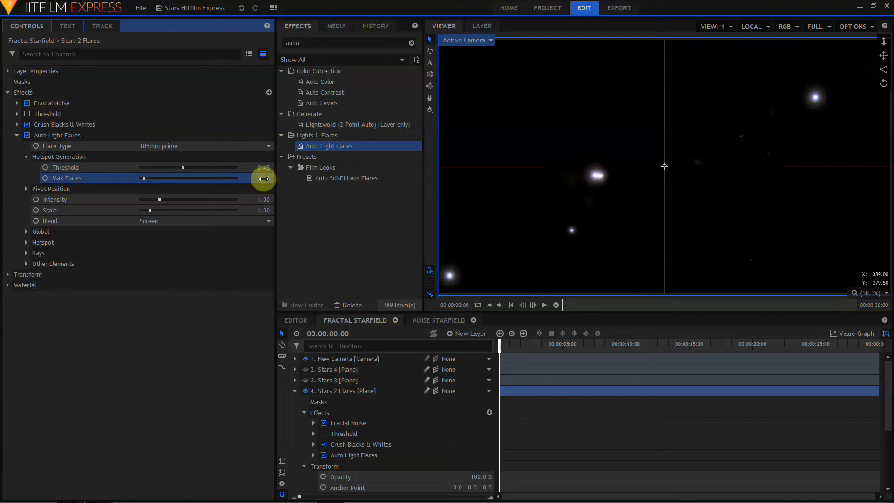
Change the flare type of Auto Light Flares to Spiked star and its blend mode to Add.
click(206, 147)
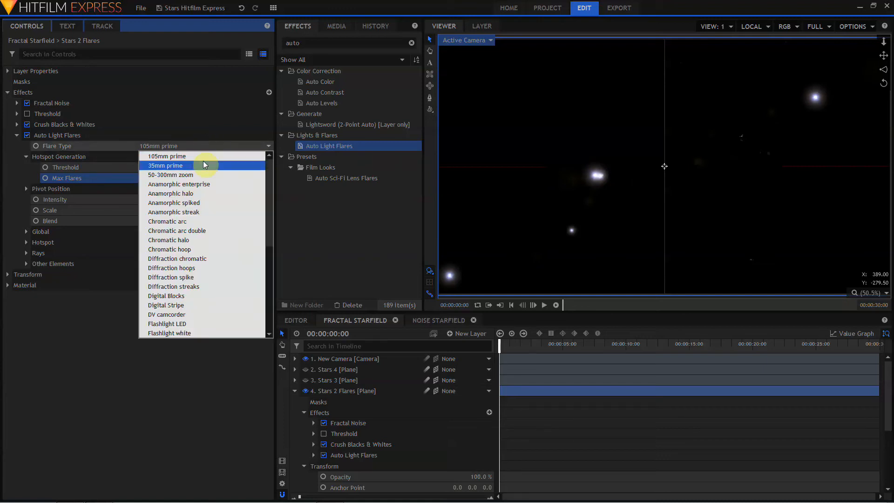
click(205, 165)
click(206, 150)
click(205, 289)
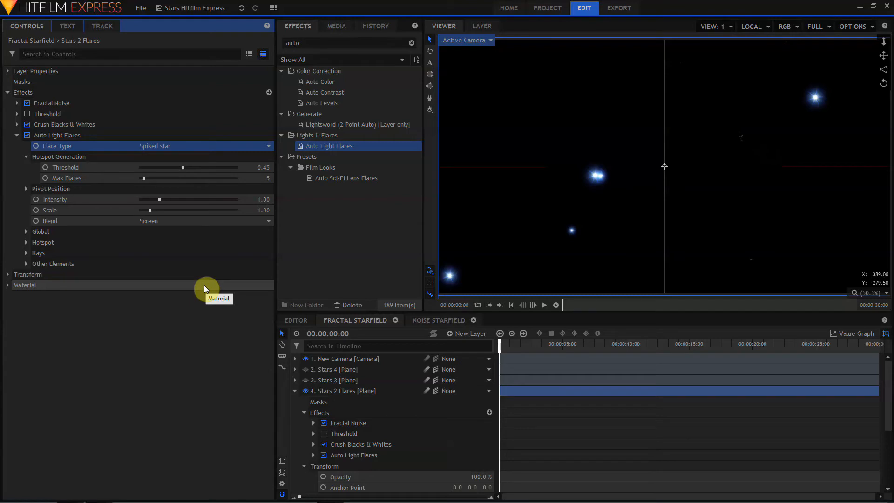
click(219, 220)
click(226, 231)
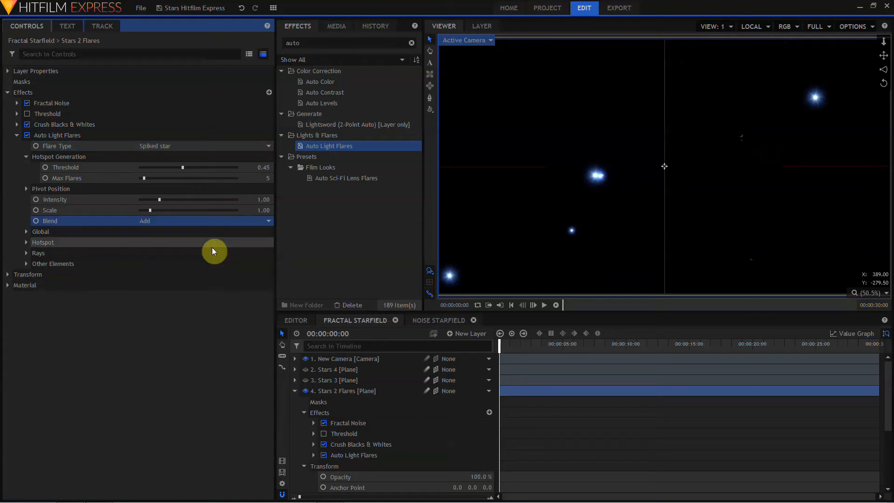
Collapse the Stars 2 Flares properties in the timeline and make the Stars 1, 2, 3 and 4 layers visible again.
click(295, 391)
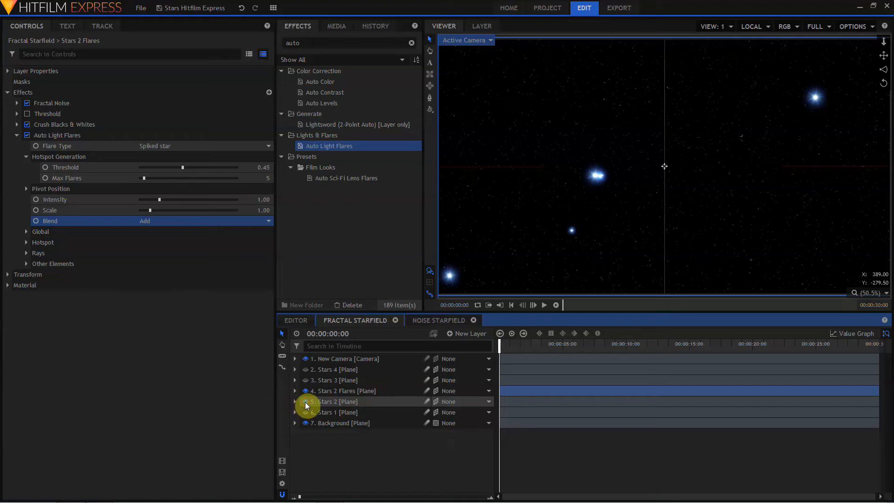
click(306, 402)
click(305, 412)
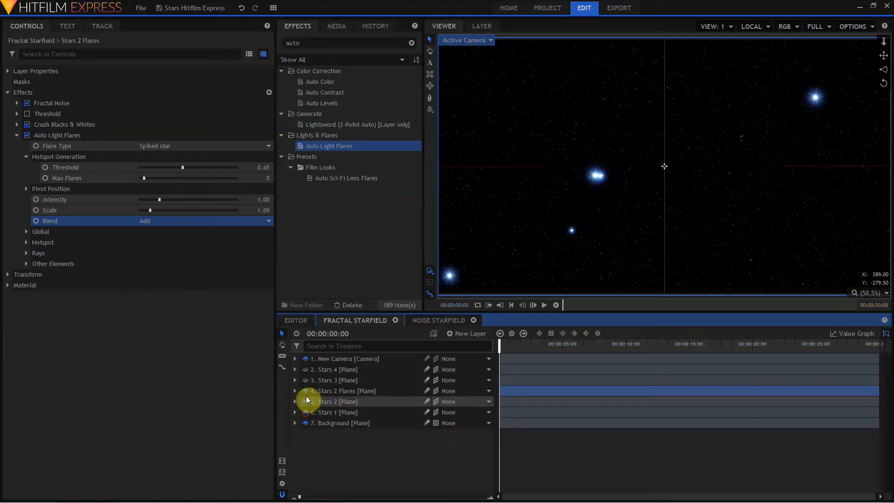
click(305, 369)
click(305, 379)
Reduce the Fractal Noise scale of Stars 2 Flares to about 14 px, and collapse the layer's effect settings.
click(342, 391)
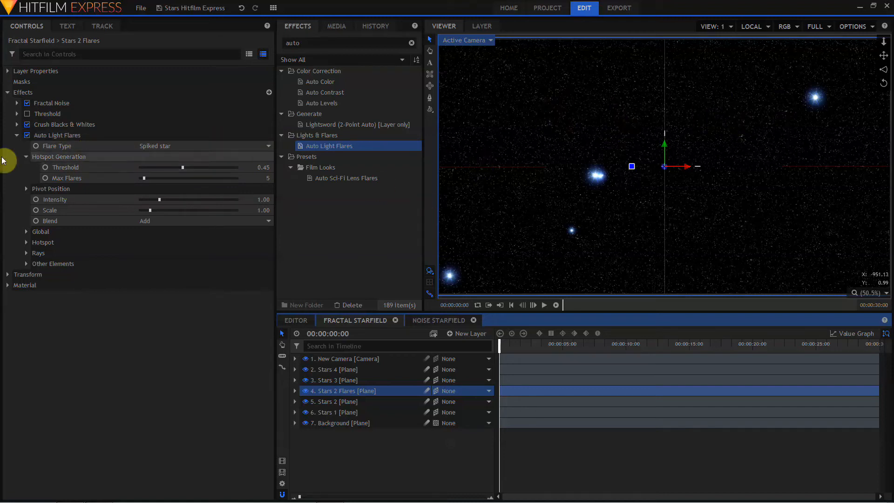
click(17, 103)
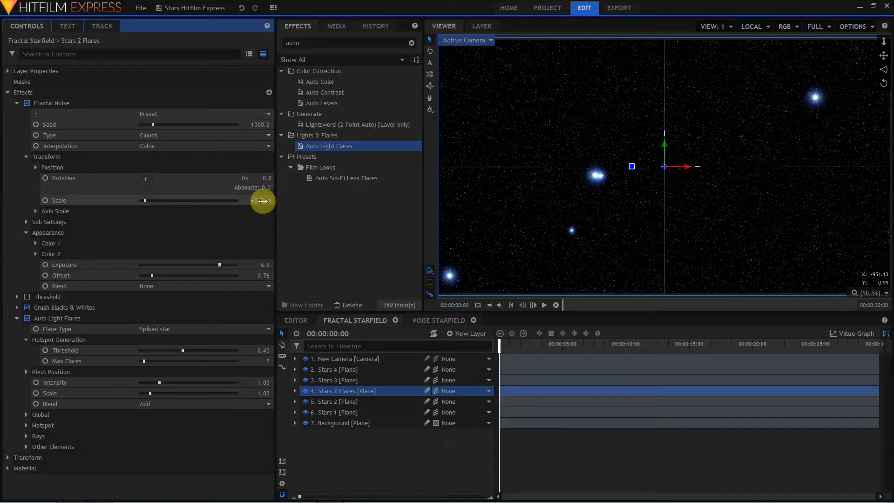
drag(260, 200, 239, 200)
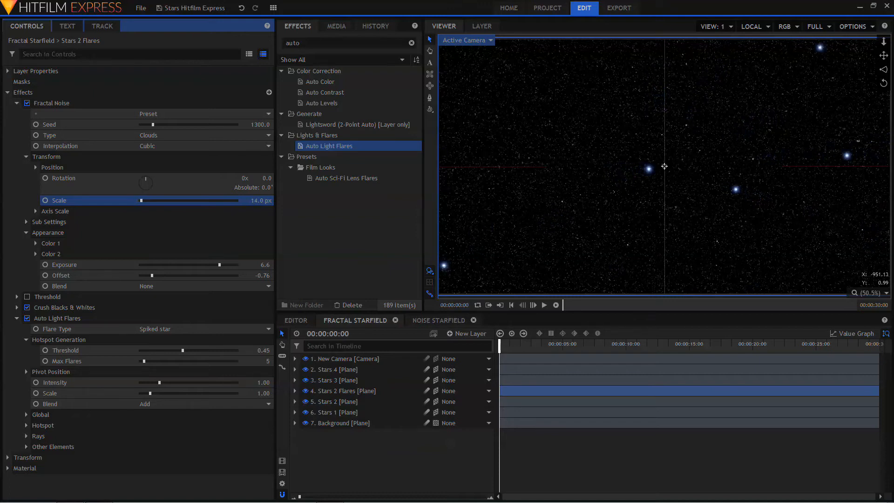
click(17, 103)
click(17, 135)
Duplicate the Stars 4 layer and name the upper copy Stars 4 Flares.
click(331, 372)
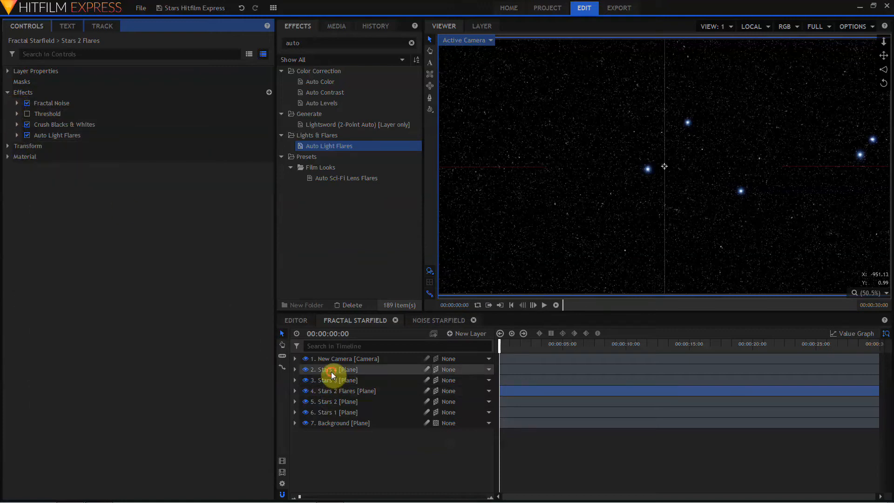
key(ctrl+d)
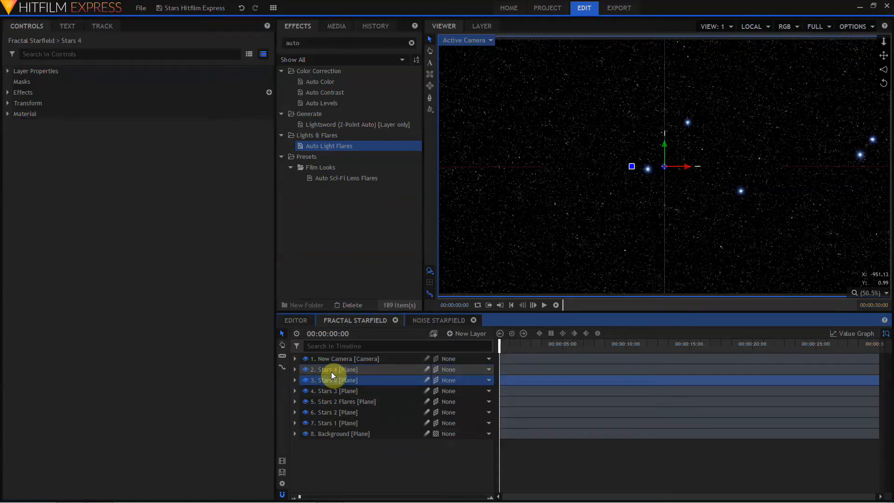
click(330, 371)
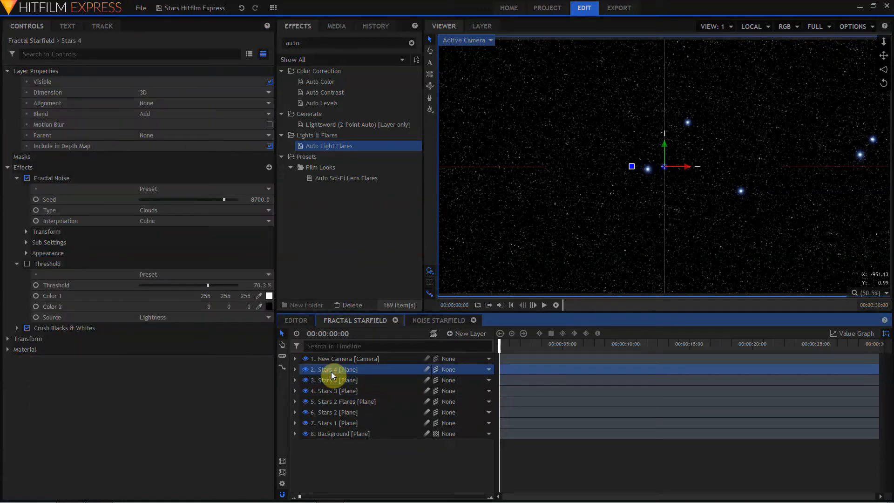
double_click(331, 371)
text(Stars 4 Flares)
key(Return)
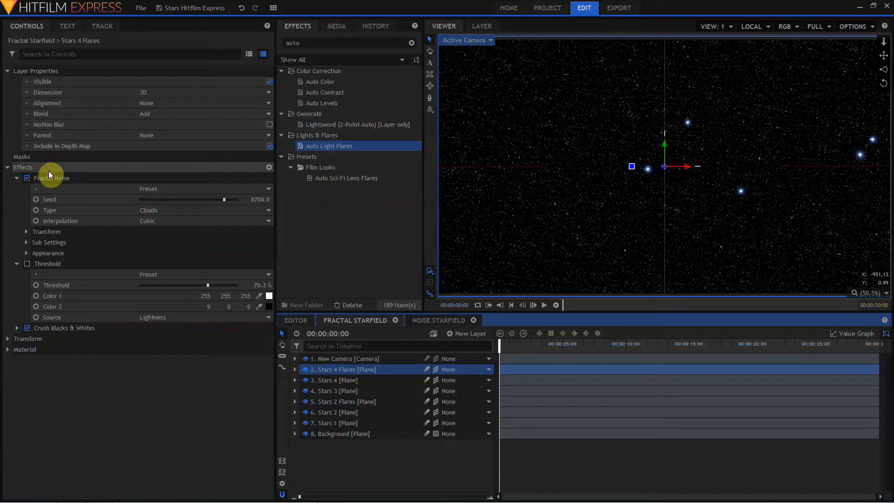
Set the Fractal Noise seed of Stars 4 Flares to 9200 and its scale to 46 px.
drag(224, 199, 230, 196)
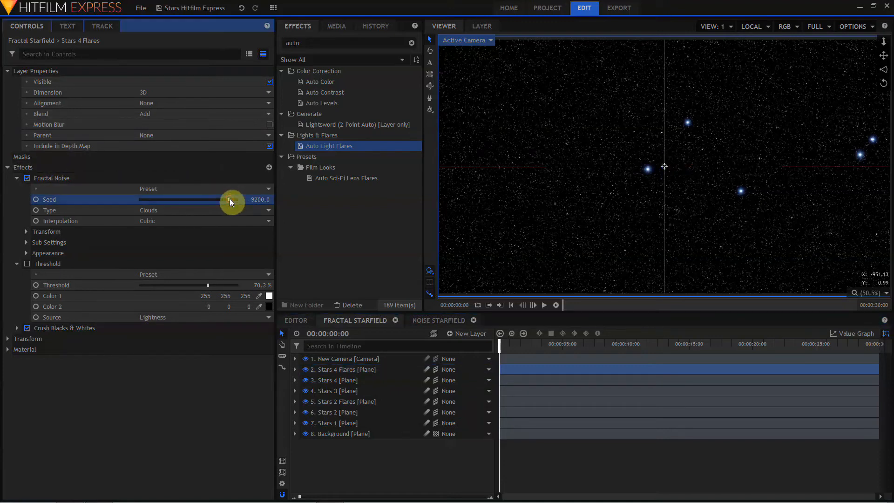
click(30, 230)
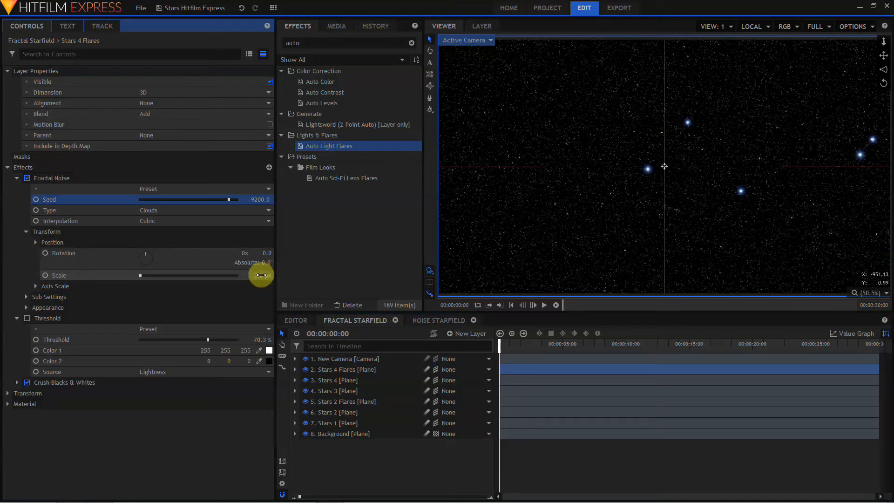
drag(261, 275, 266, 275)
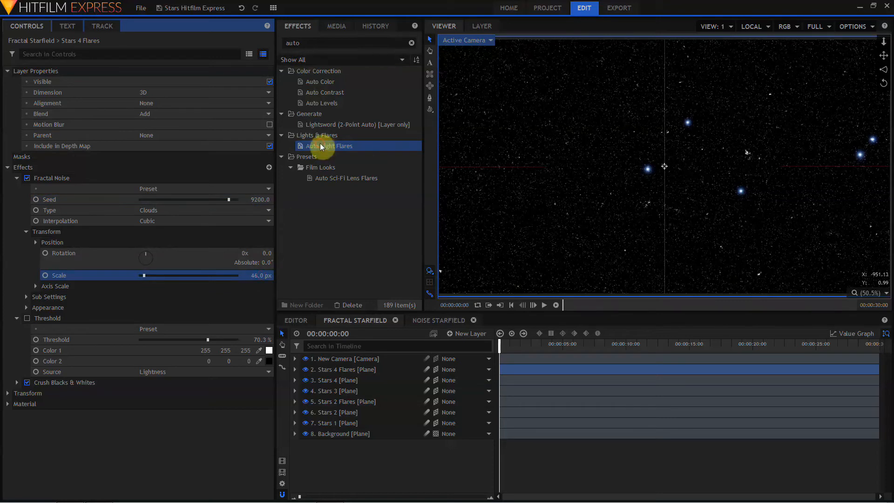
Apply Auto Light Flares to the Stars 4 Flares layer and set its flare type to Spiked star.
drag(321, 147, 73, 373)
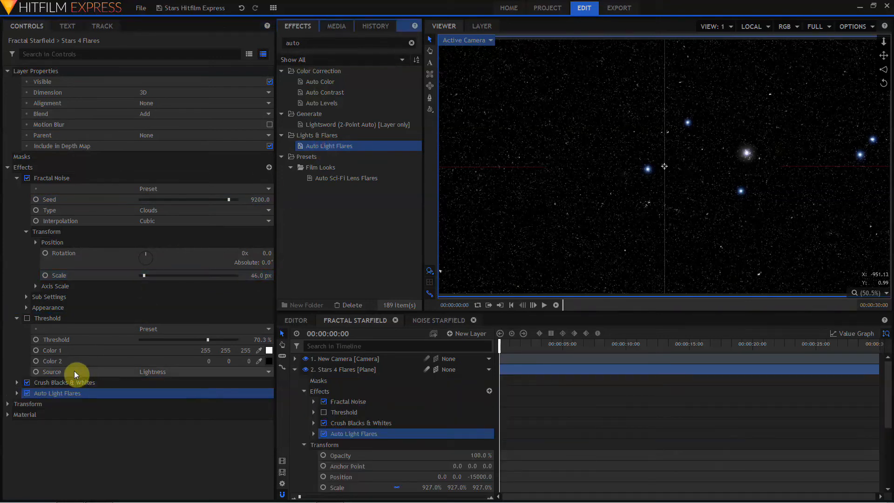
click(18, 393)
scroll(21, 389, down, 1)
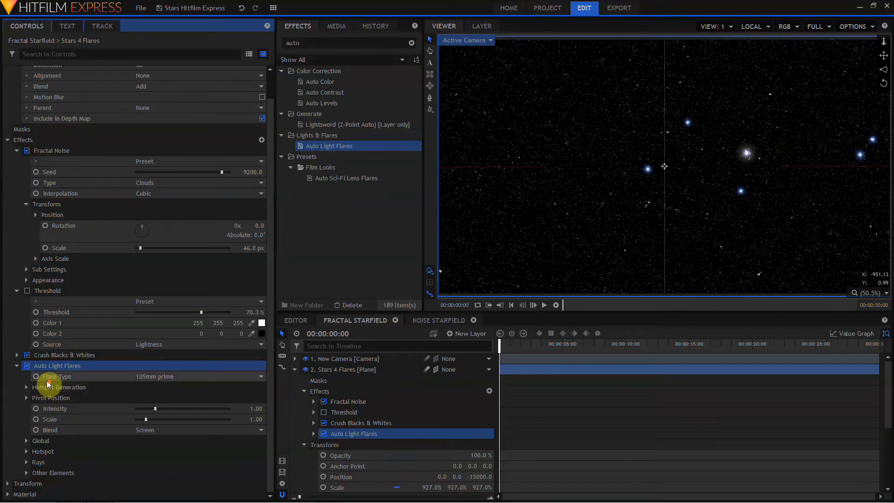
click(161, 377)
scroll(242, 312, down, 5)
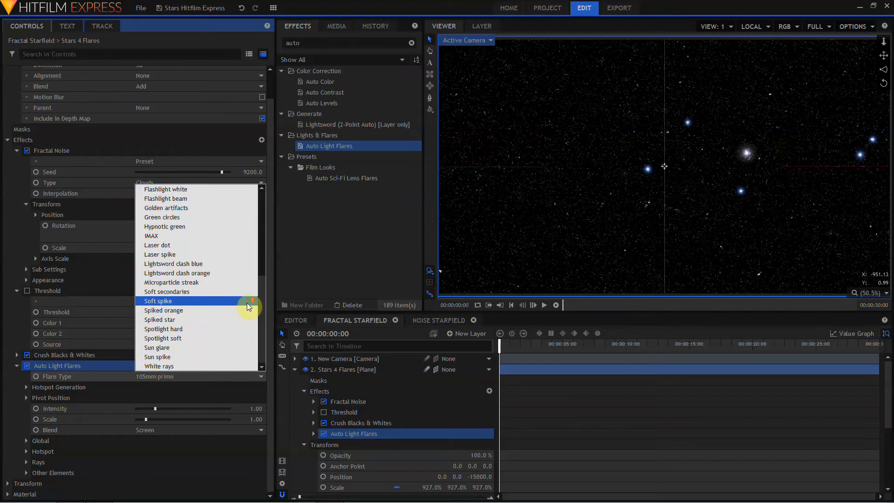
click(224, 320)
Set the flare hotspot threshold to 1.00 and the Fractal Noise seed of Stars 4 Flares to 3200.
click(251, 386)
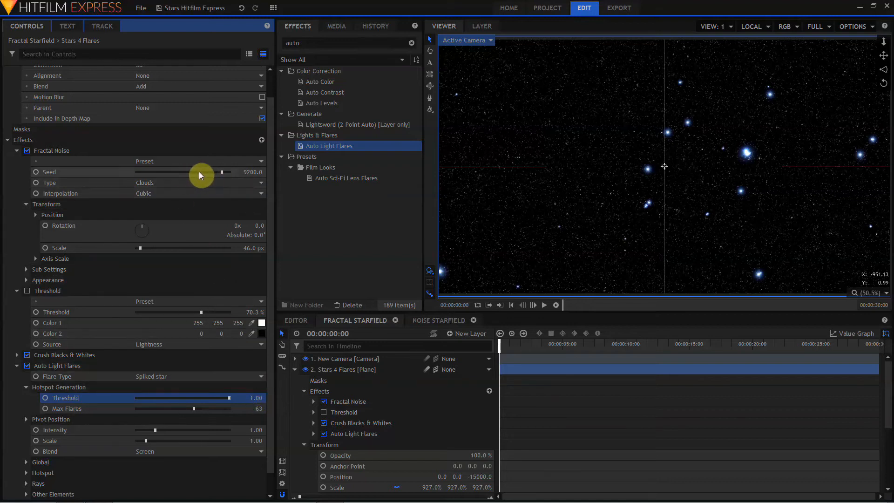
drag(199, 172, 194, 173)
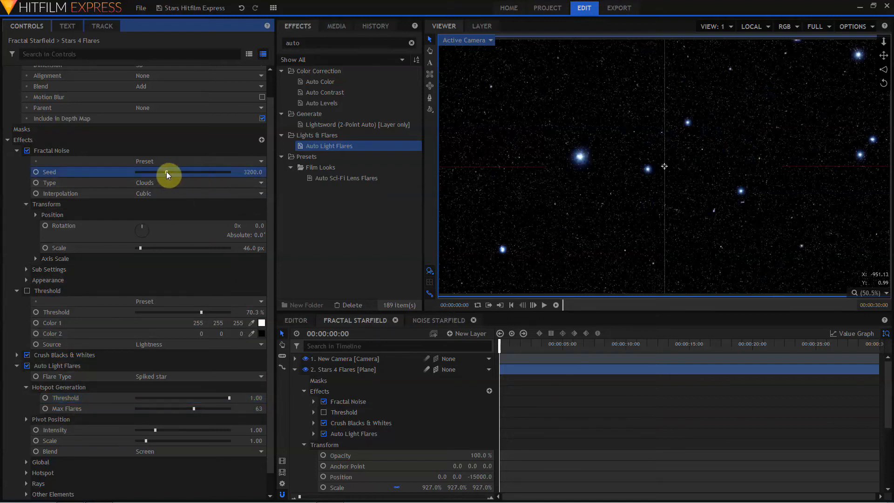
Keyframe the camera's Z position from 1866.6 at the start to -5000 at about 10 seconds.
click(295, 359)
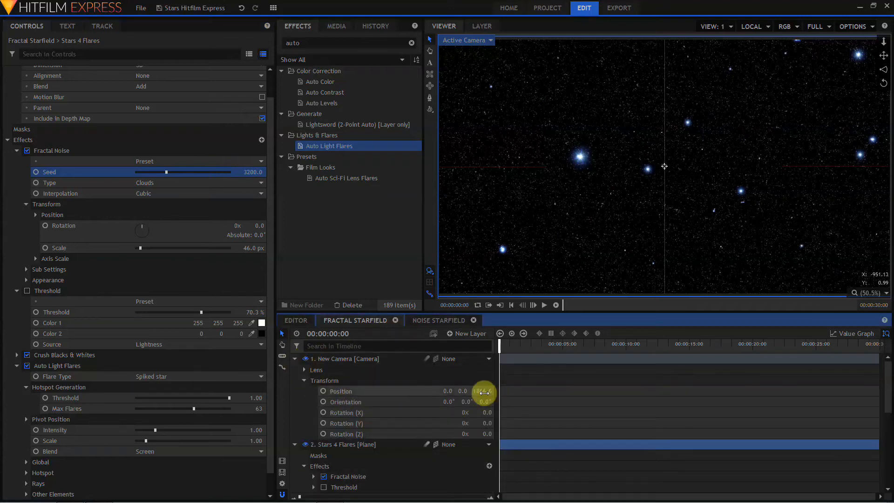
mouse_move(484, 393)
mouse_down()
mouse_move(438, 392)
mouse_move(478, 390)
mouse_up()
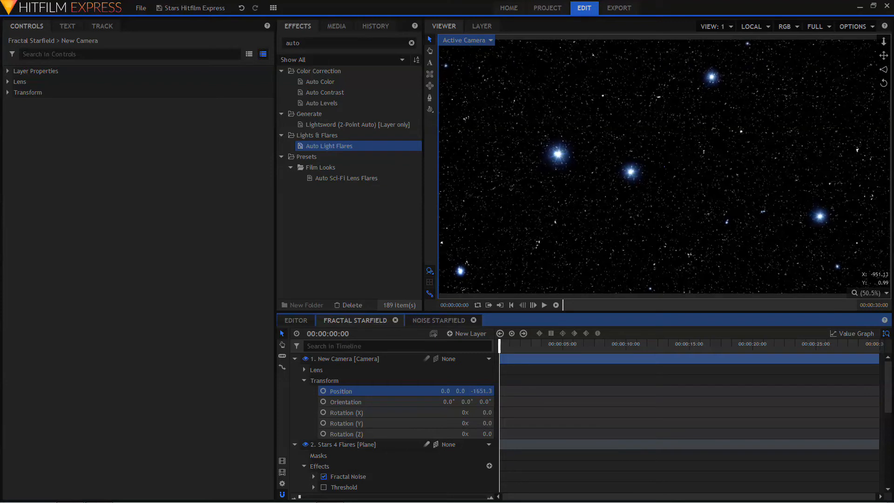
drag(479, 390, 470, 390)
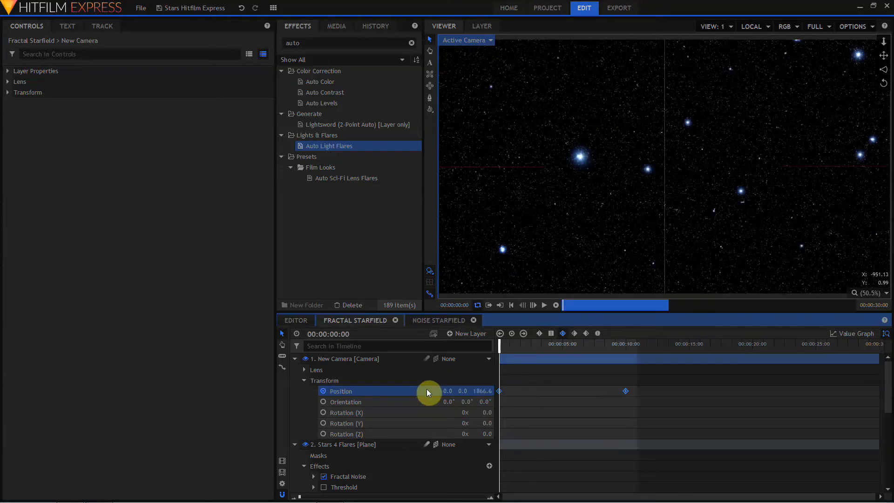
Play back and scrub through the camera move, return to the first frame, and collapse the camera's properties.
click(544, 305)
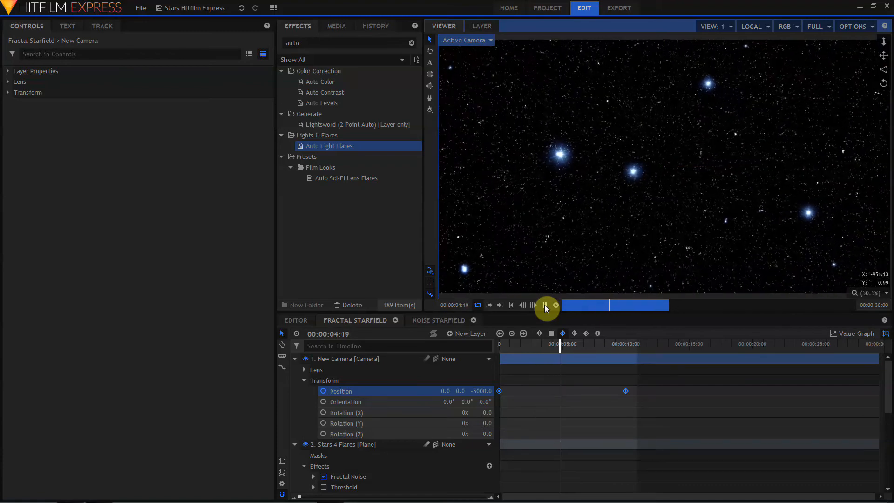
click(544, 305)
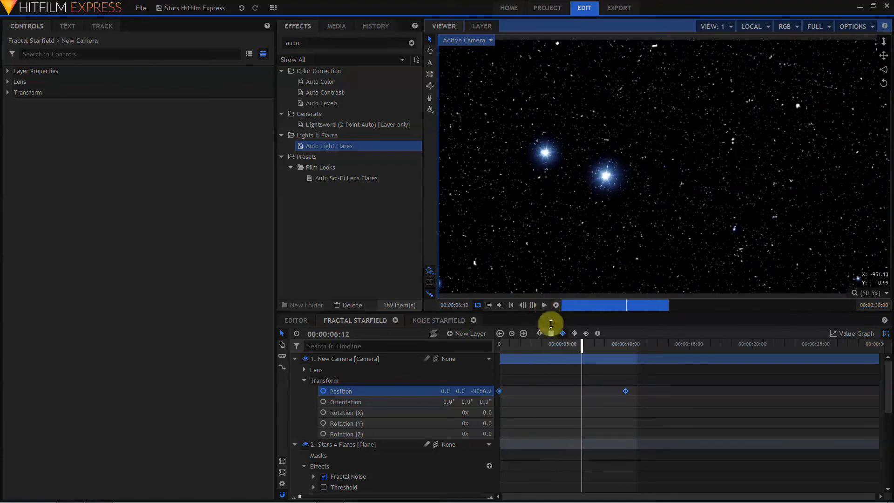
drag(543, 345, 542, 350)
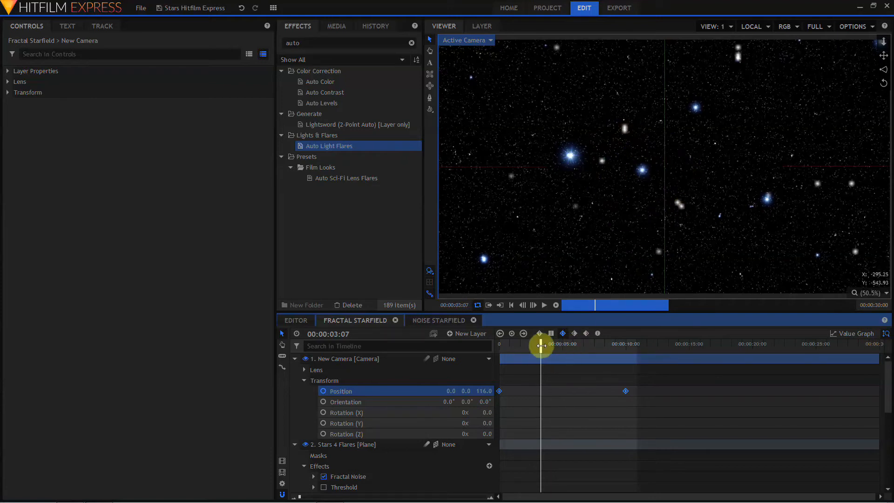
drag(540, 346, 494, 350)
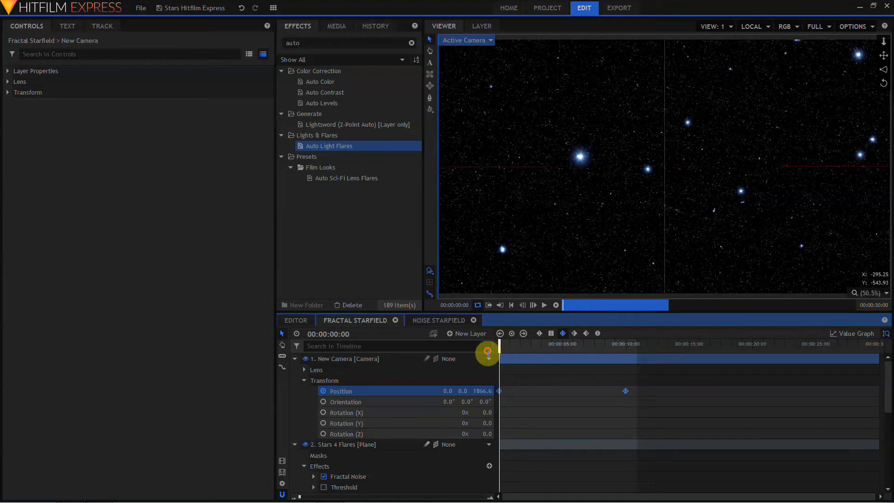
click(295, 358)
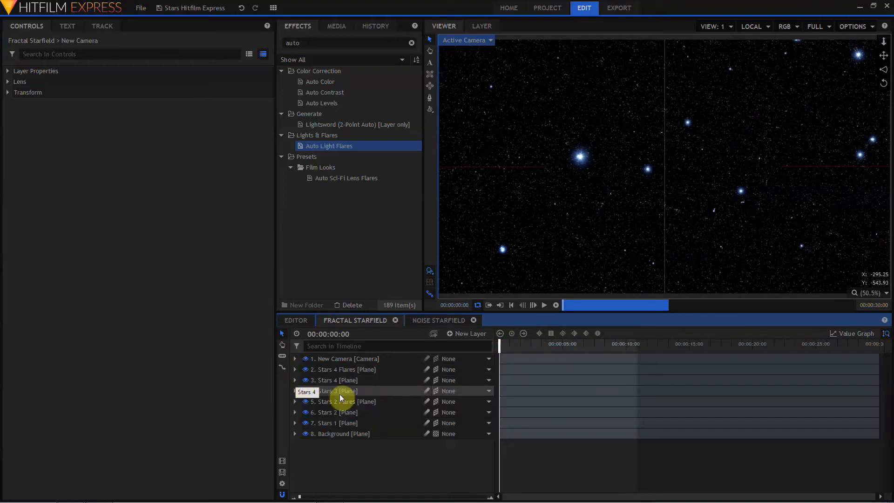
Draw a closed eight-point freehand mask around the central area of the Stars 1 layer.
click(324, 425)
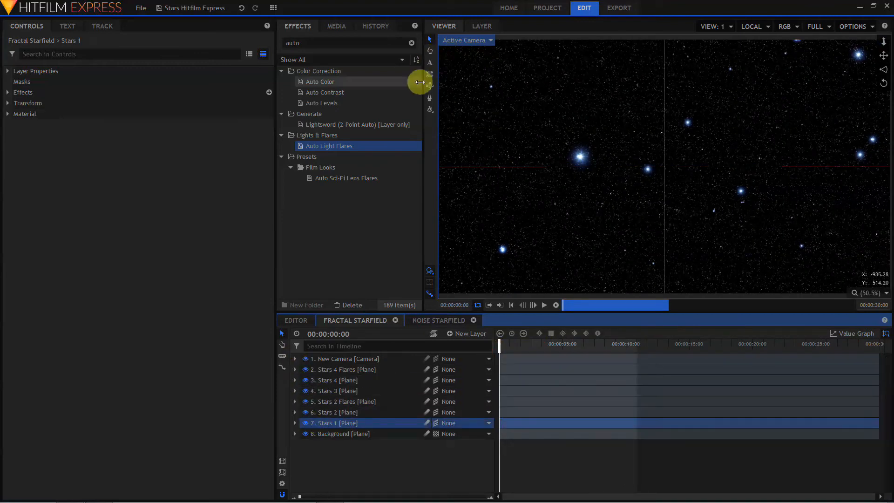
click(429, 97)
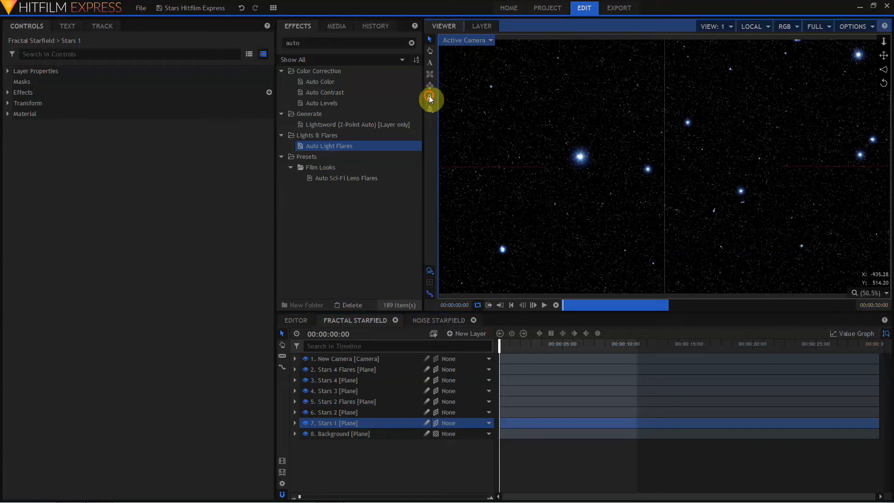
click(685, 138)
click(613, 143)
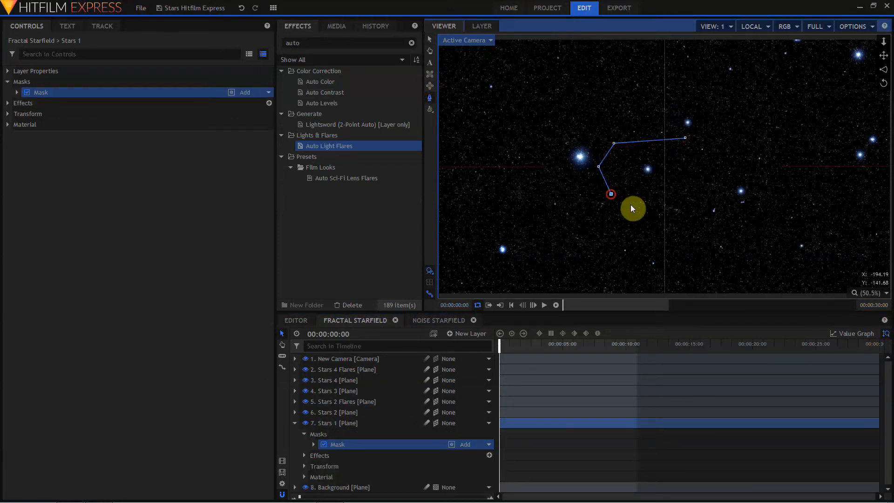
click(675, 209)
click(96, 91)
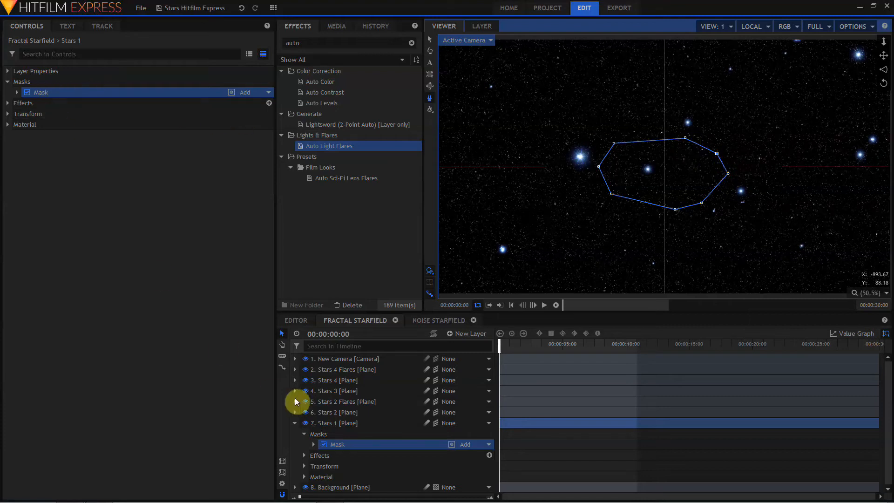
Invert the Stars 1 mask and copy it.
click(17, 92)
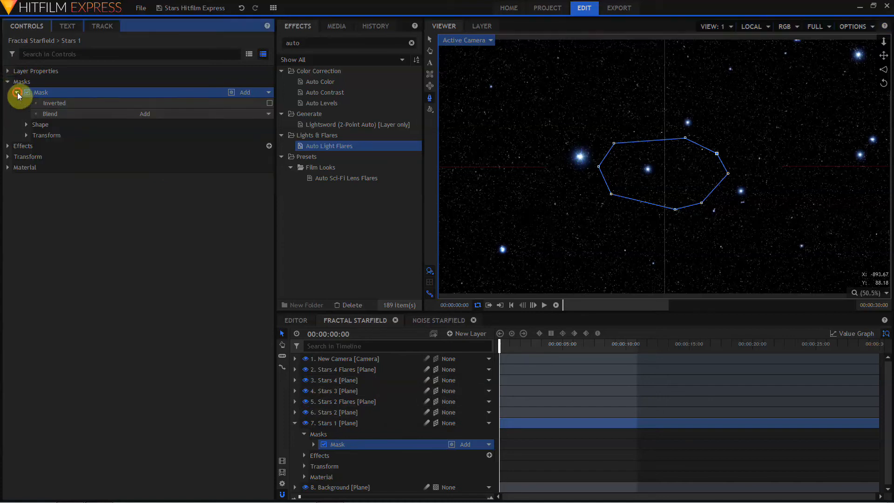
click(269, 103)
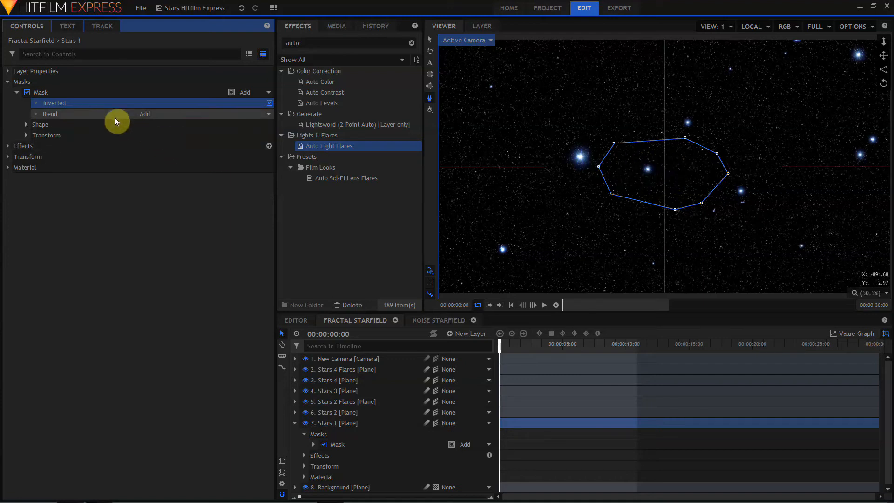
click(46, 94)
right_click(45, 94)
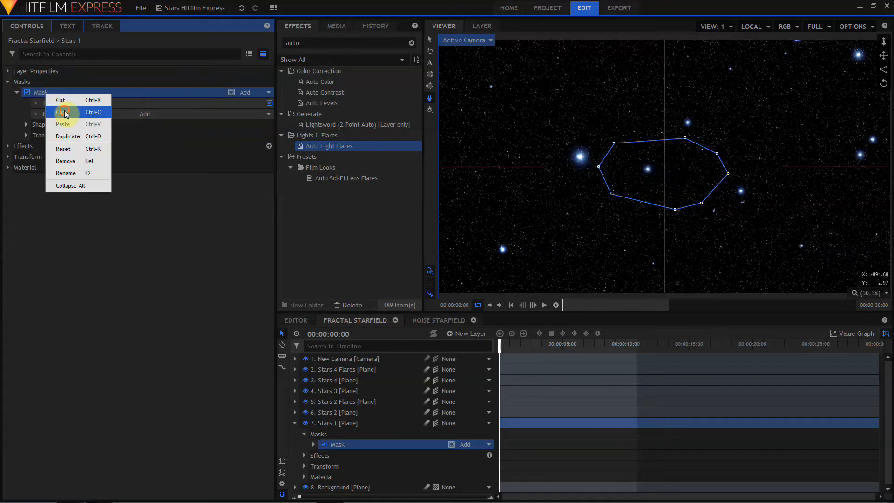
click(61, 111)
Paste the copied mask onto the Stars 2 and Stars 2 Flares layers, and preview the animation.
click(326, 413)
click(16, 85)
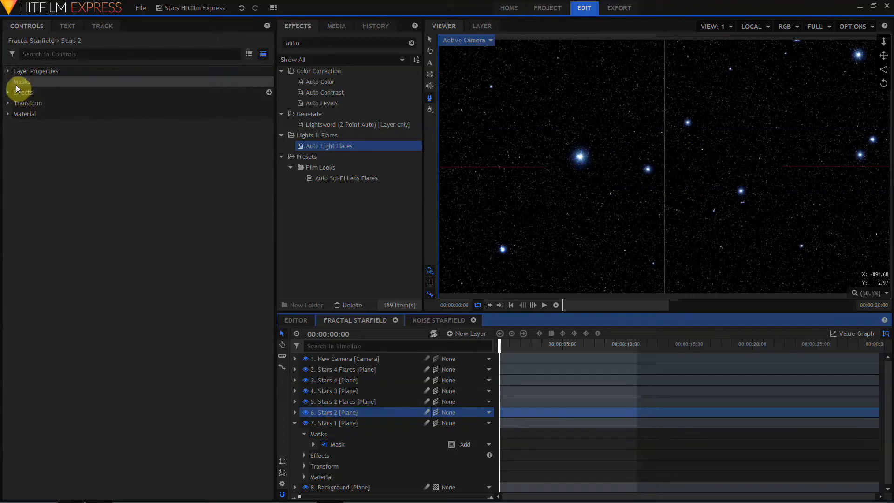
right_click(16, 84)
click(29, 92)
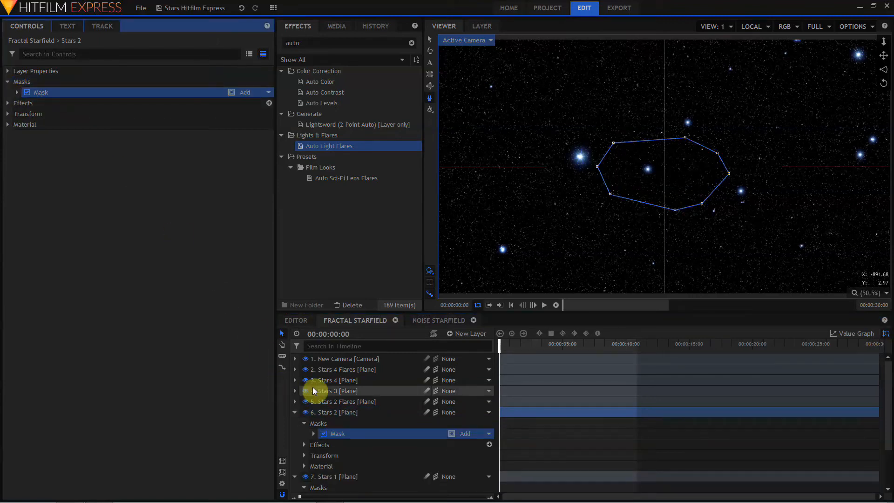
click(330, 401)
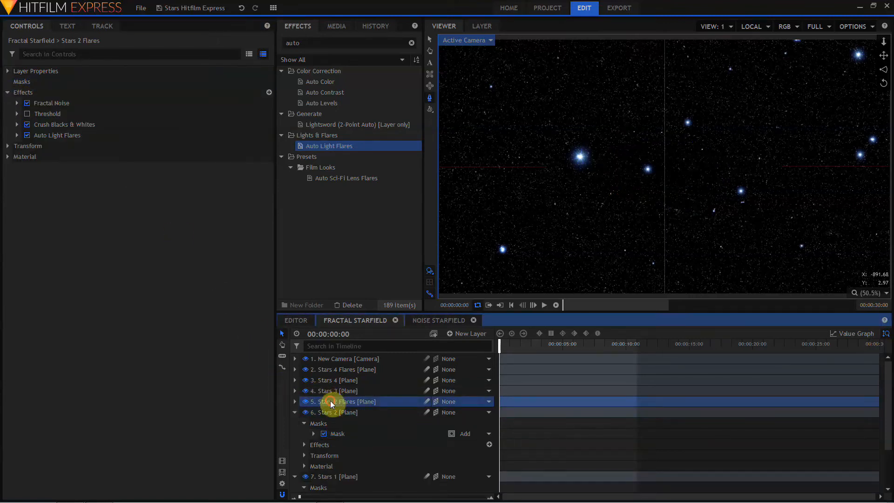
right_click(35, 82)
click(43, 91)
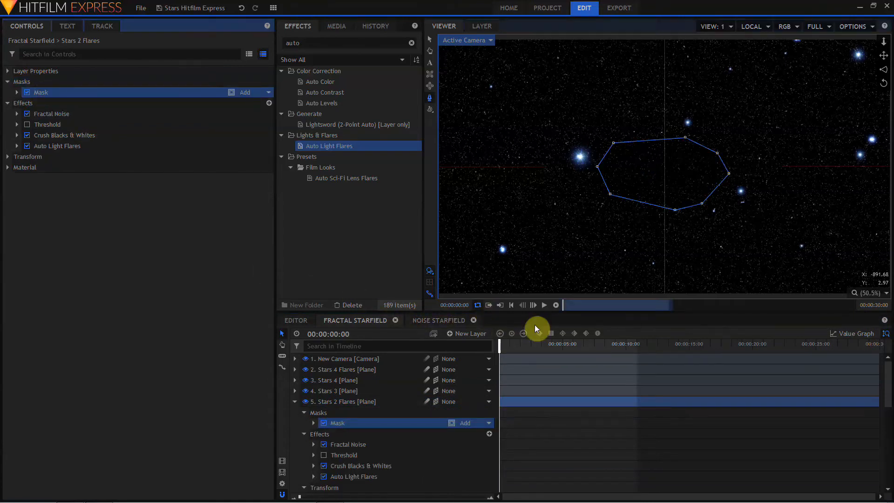
click(542, 305)
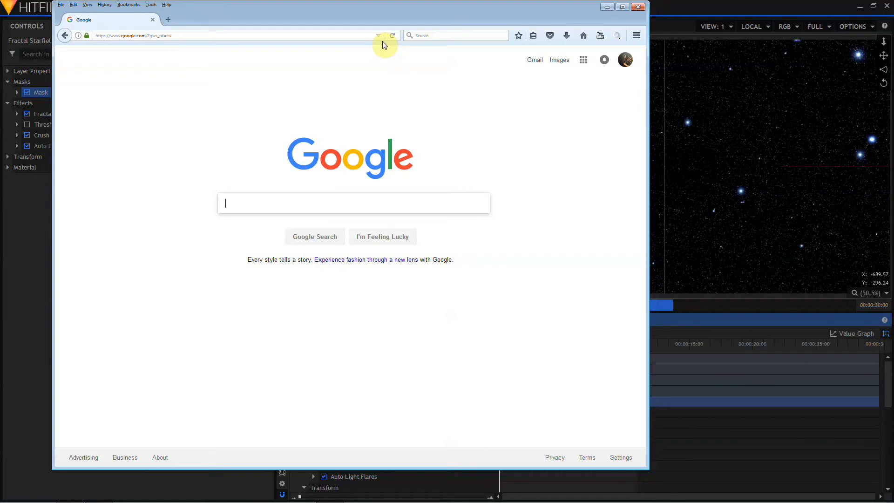
Switch to the Firefox browser and search Google Images for "nebula".
text(nebula)
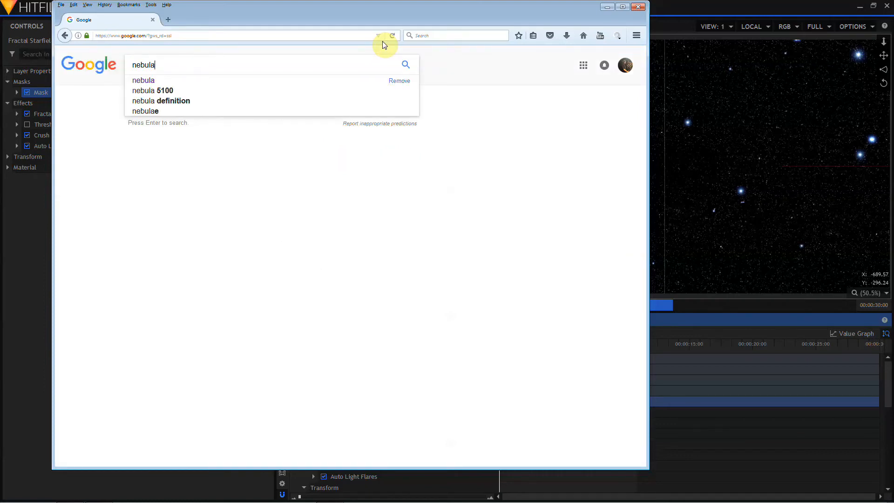
key(Return)
click(163, 95)
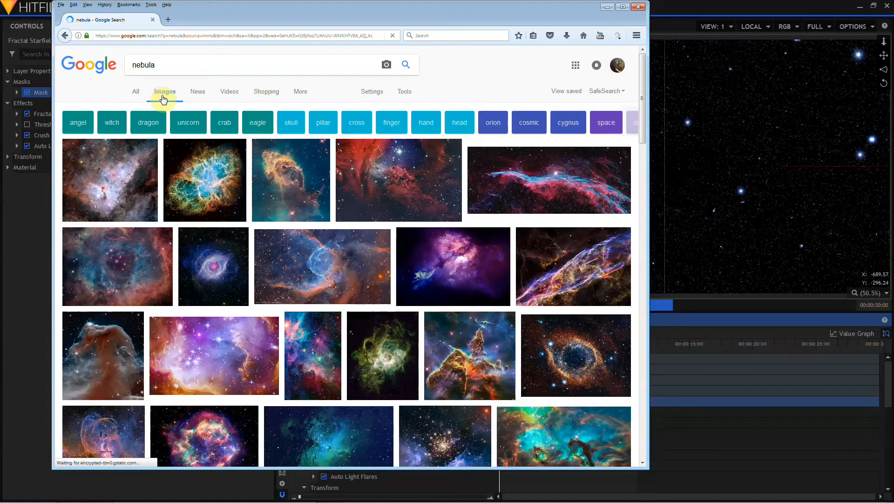
Filter the nebula images to those labeled for reuse and larger than 4 MP.
click(405, 92)
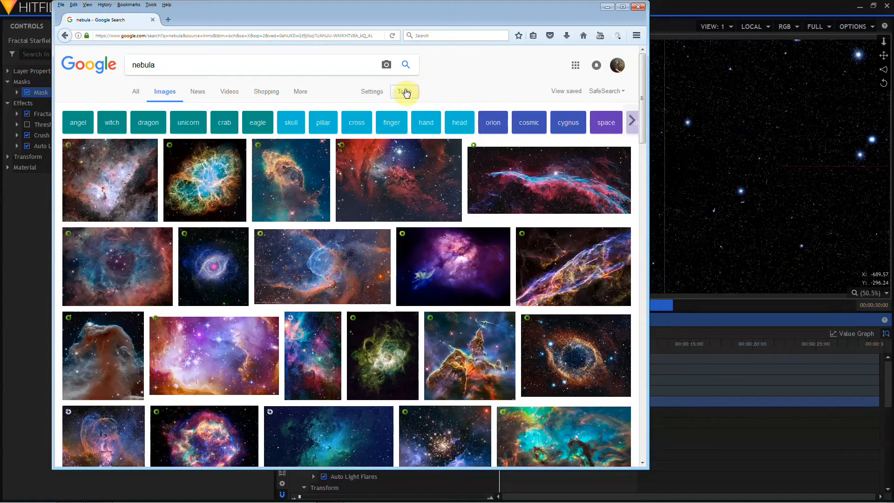
click(283, 110)
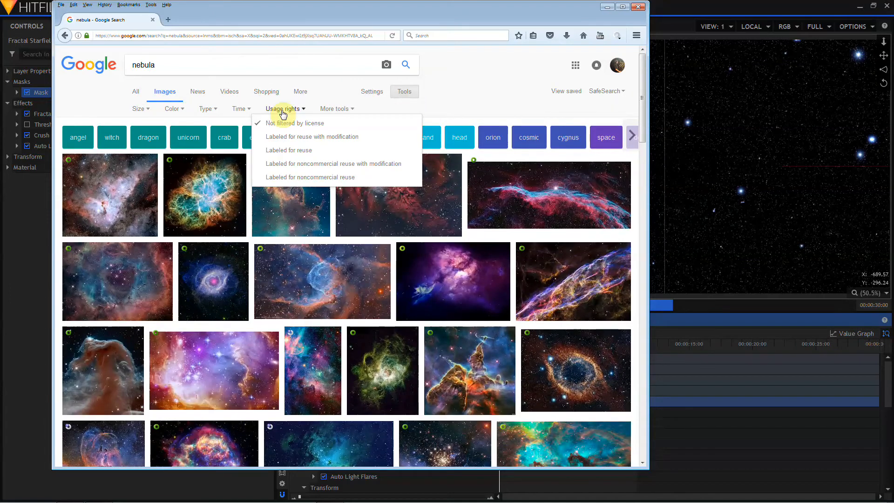
click(294, 151)
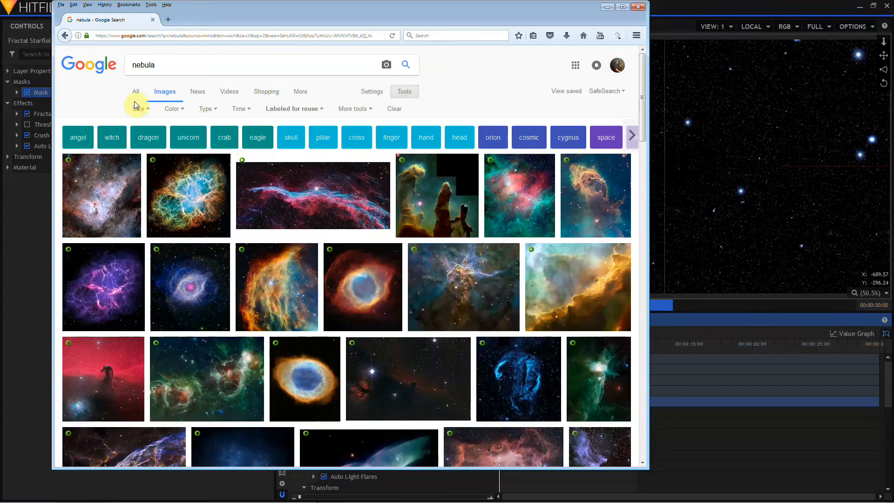
click(145, 112)
mouse_move(163, 181)
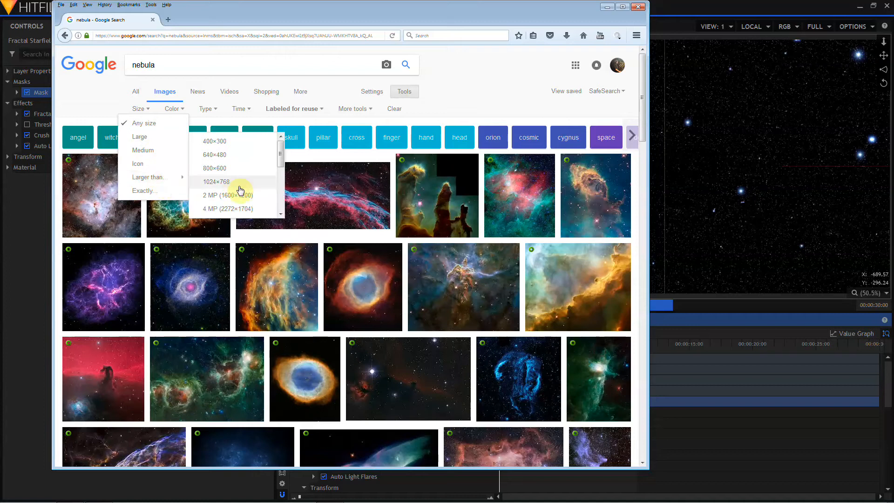
click(238, 211)
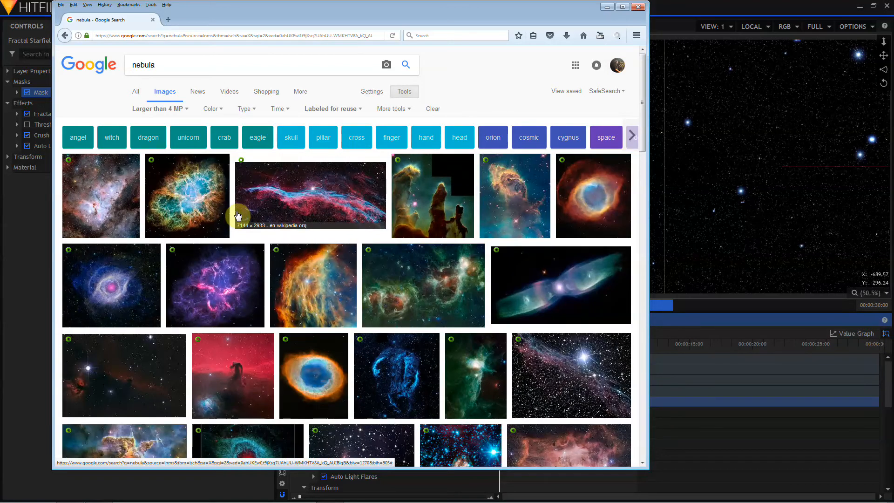
Save the full-size NASA Heart and Soul nebula image to disk and move the file to the tutorial's Source Media folder.
scroll(447, 185, down, 3)
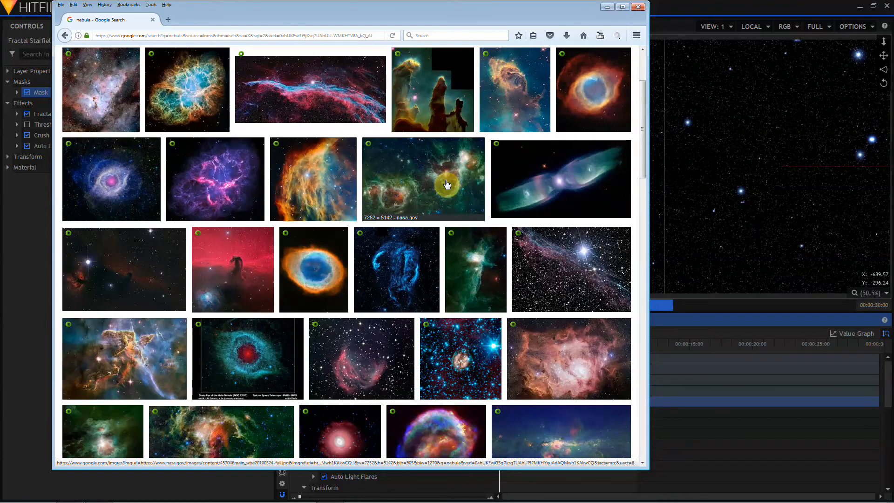
click(446, 185)
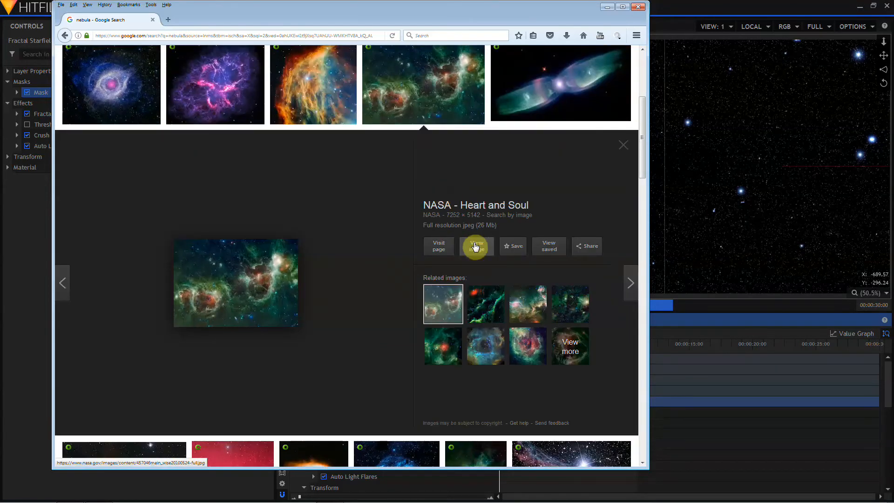
click(474, 247)
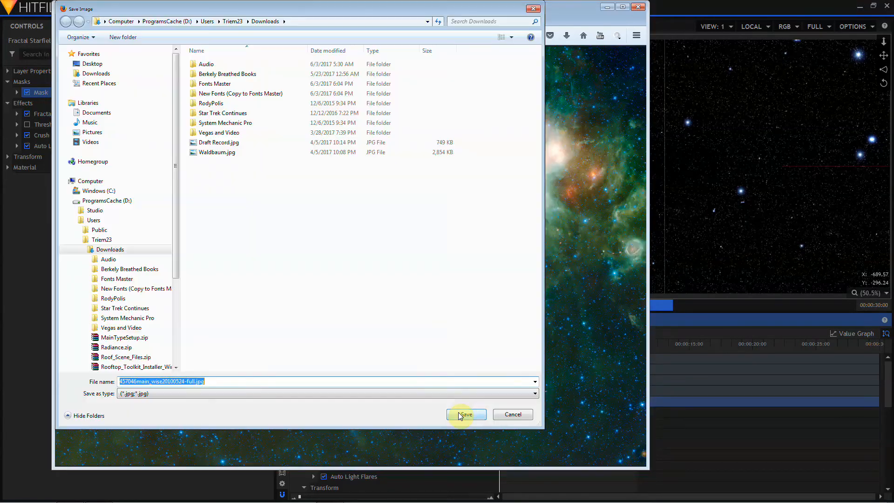
click(462, 414)
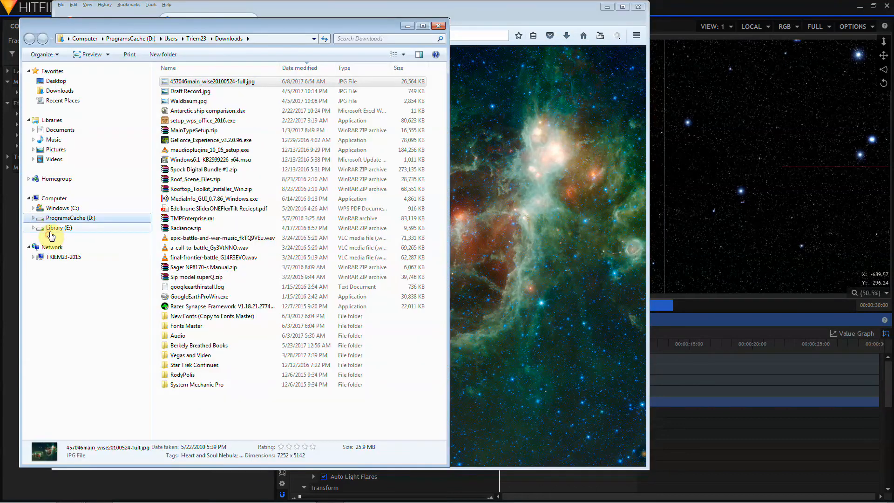
click(50, 228)
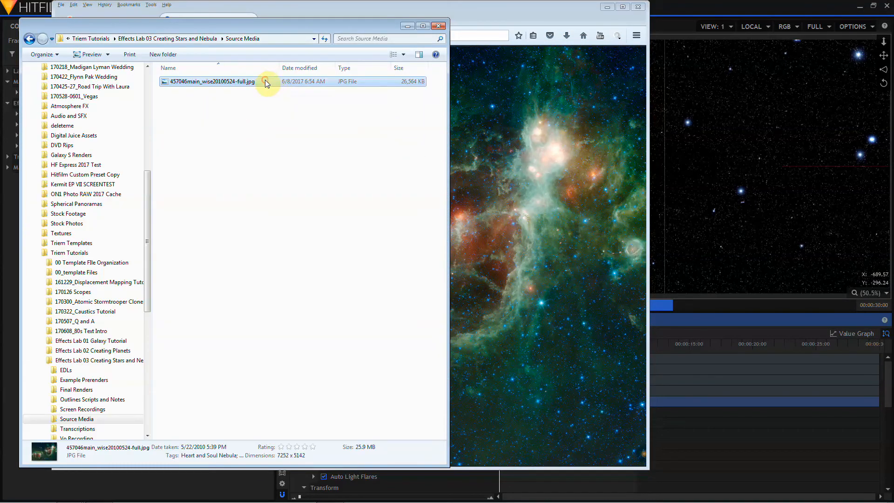
Switch to HitFilm Express, import the nebula image and create a 30-second 1080p Full HD @ 24 fps composite shot named Nebula Parallax.
mouse_move(246, 498)
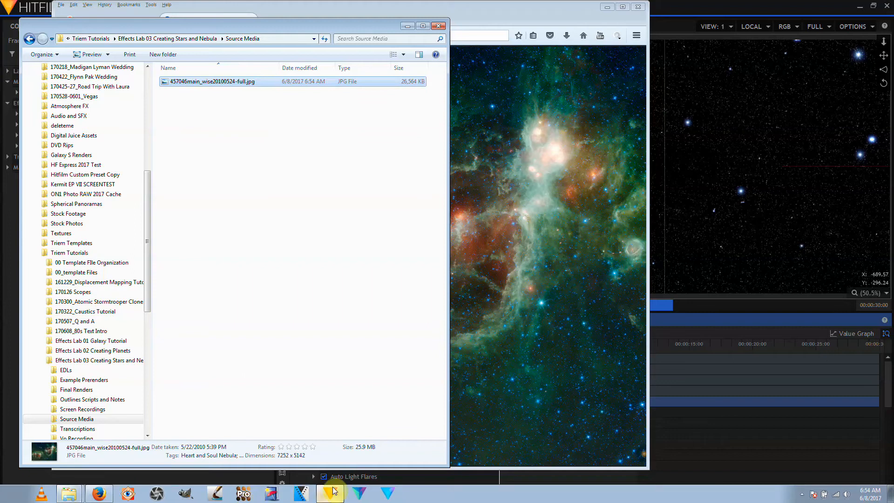
drag(334, 490, 323, 219)
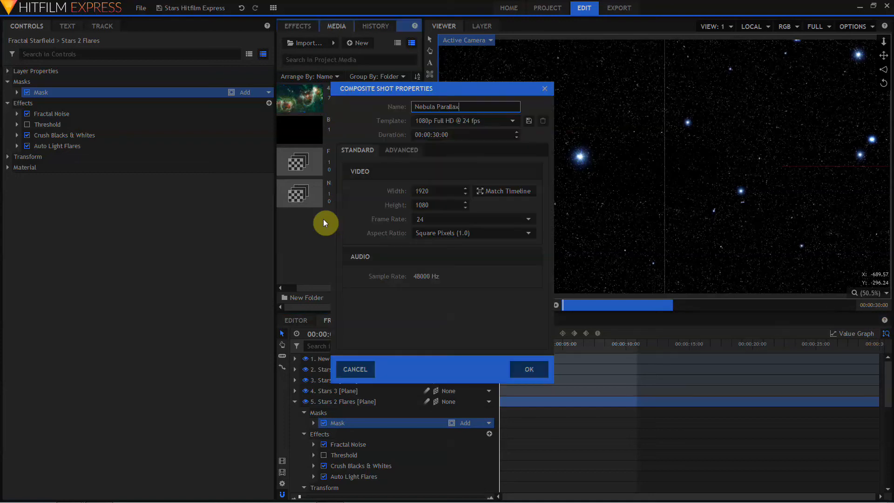
key(Return)
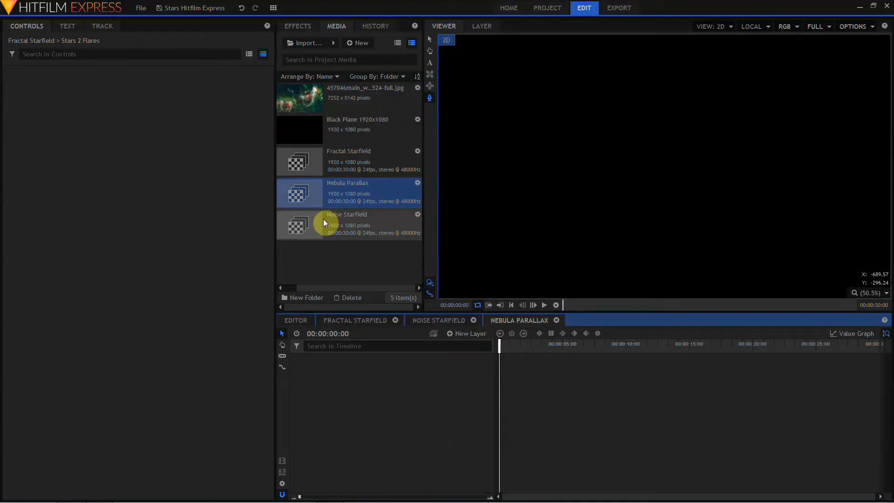
Add the nebula image to the Nebula Parallax timeline and set its scale to 28%.
drag(334, 97, 341, 365)
click(302, 390)
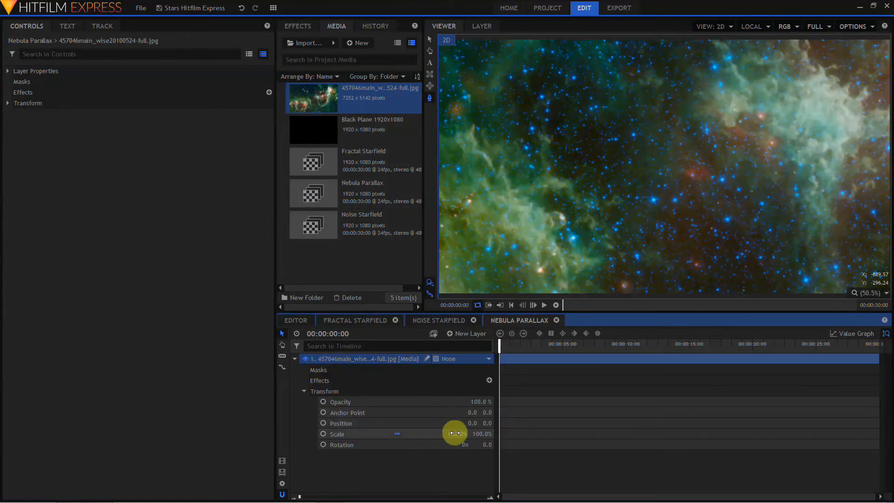
drag(455, 433, 422, 434)
Rename the nebula image layer as Nebula 01 and duplicate it.
click(332, 363)
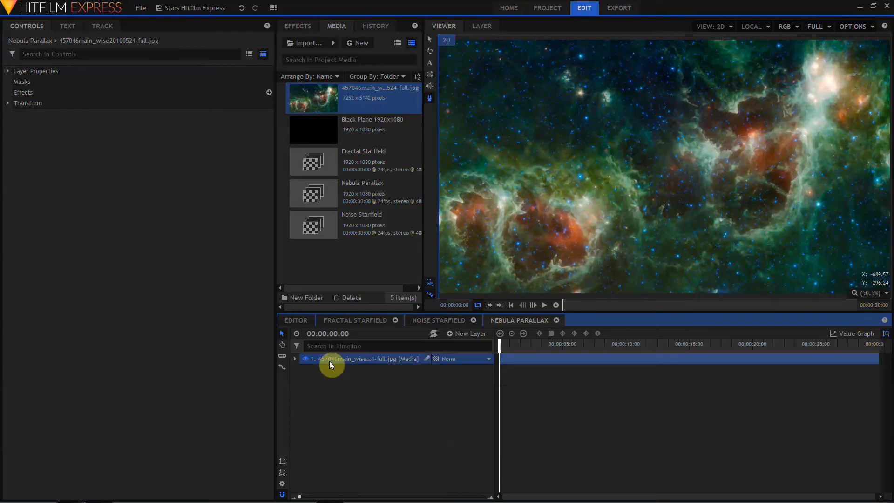
double_click(328, 361)
text(Nebula 01)
key(Return)
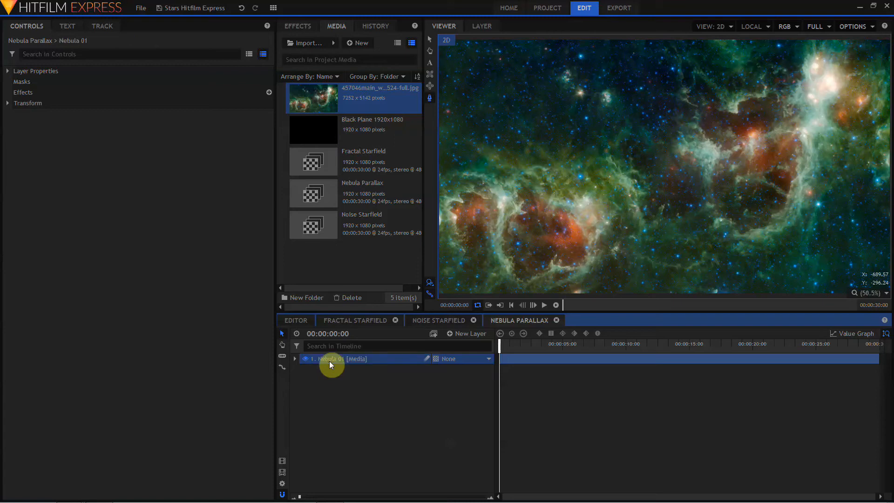
key(ctrl+d)
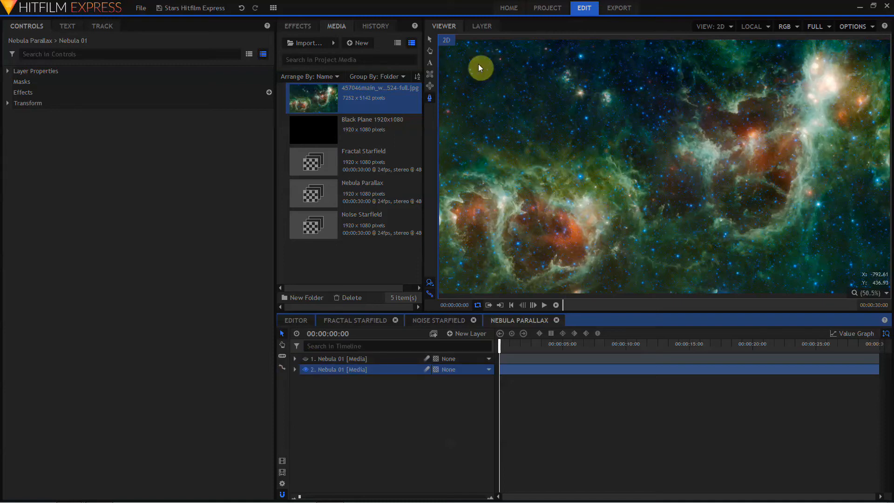
Draw a rough mask around the bright cloud band on the lower Nebula 01 layer, cutting off the dark upper-left sky and lower-right corner.
click(430, 98)
scroll(580, 130, down, 1)
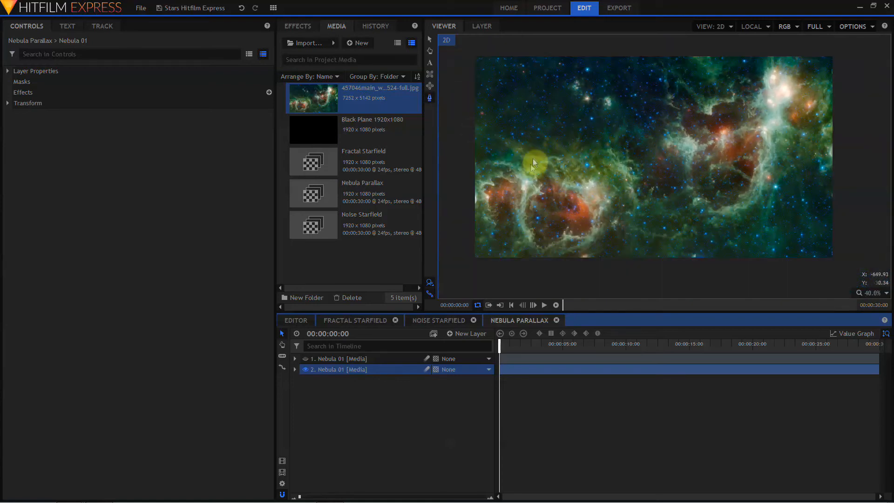
mouse_move(524, 163)
mouse_down()
mouse_move(488, 161)
mouse_move(467, 216)
mouse_move(603, 265)
mouse_move(752, 292)
mouse_move(789, 236)
mouse_move(817, 236)
mouse_move(824, 221)
mouse_move(839, 124)
mouse_move(835, 70)
mouse_move(802, 80)
mouse_move(777, 60)
mouse_move(761, 64)
mouse_move(758, 85)
mouse_move(713, 95)
mouse_move(684, 73)
mouse_move(695, 96)
mouse_move(665, 120)
mouse_move(655, 156)
mouse_move(680, 180)
mouse_move(658, 191)
mouse_move(637, 186)
mouse_move(607, 145)
mouse_move(525, 164)
mouse_up()
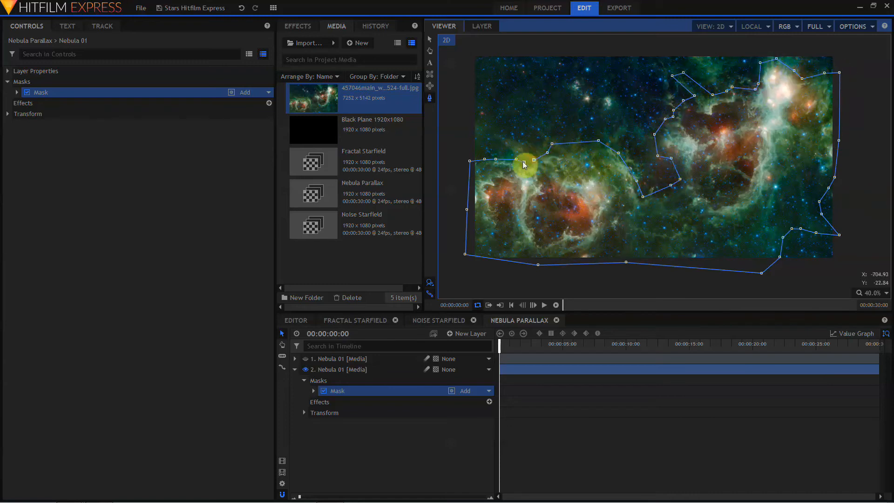
Set the Feather Strength of the cloud band mask to 211 px.
click(17, 93)
click(26, 124)
click(75, 157)
drag(262, 156, 358, 157)
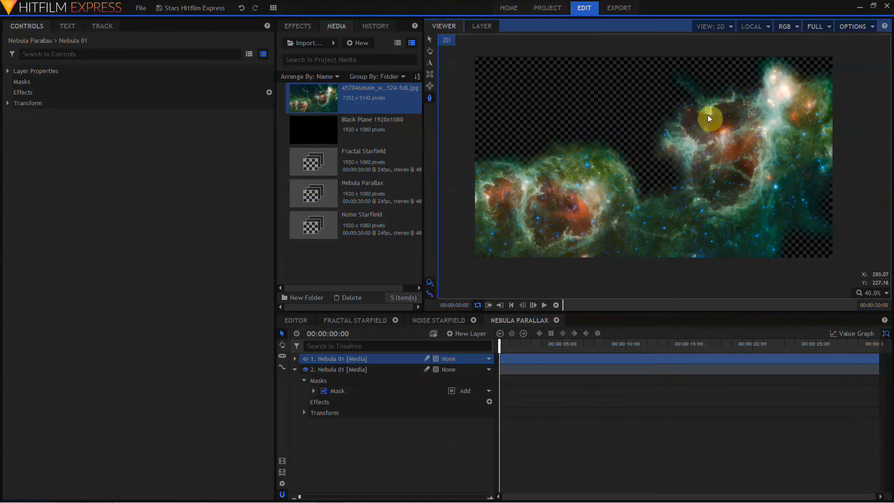
Draw a second mask on the lower Nebula 01 layer around the reddish cavity inside the right-hand cloud ring.
click(712, 114)
click(701, 113)
click(688, 111)
click(681, 127)
click(691, 137)
click(694, 151)
click(694, 174)
click(695, 188)
click(712, 202)
click(730, 204)
click(743, 198)
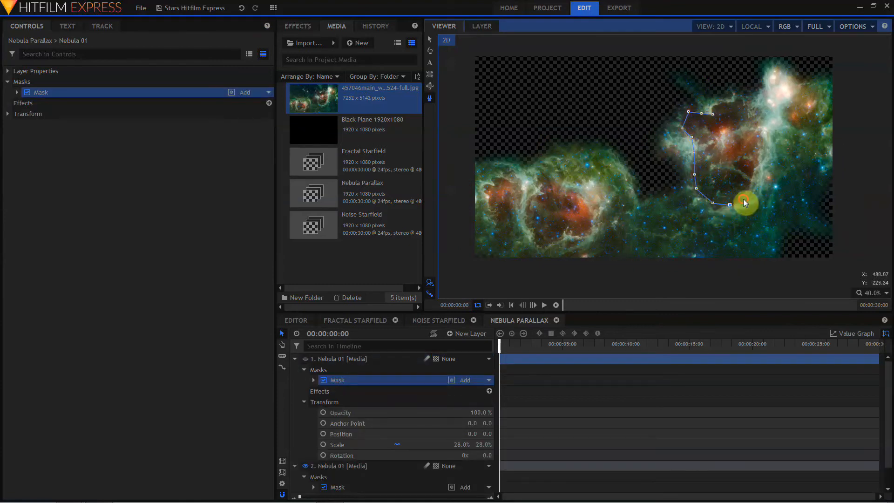
click(748, 184)
click(754, 167)
click(758, 134)
click(712, 114)
Set the blend mode of the right-hand cavity mask to Subtract.
click(17, 188)
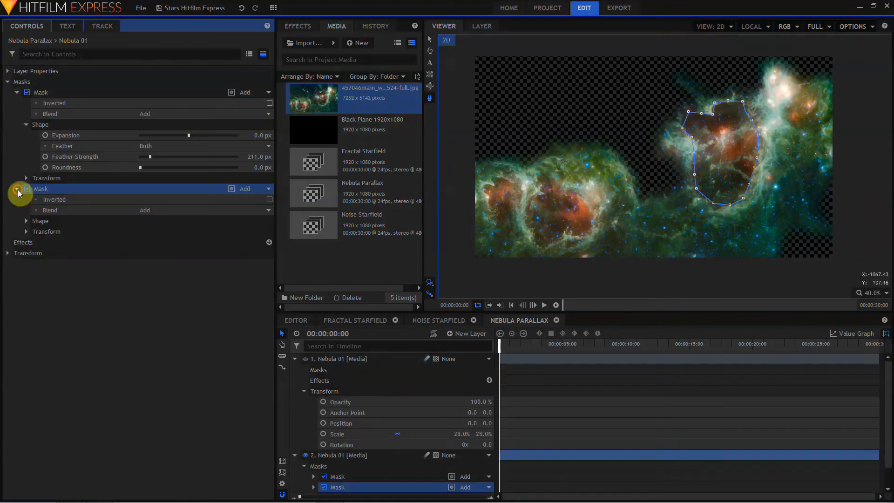
click(255, 189)
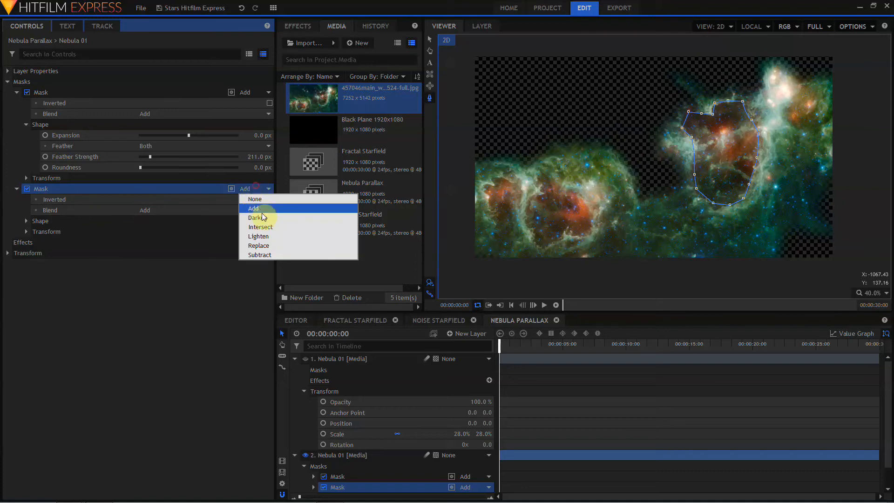
click(270, 255)
Draw a mask around the large red cavity in the lower-left cloud and set its blend mode to Subtract.
click(27, 82)
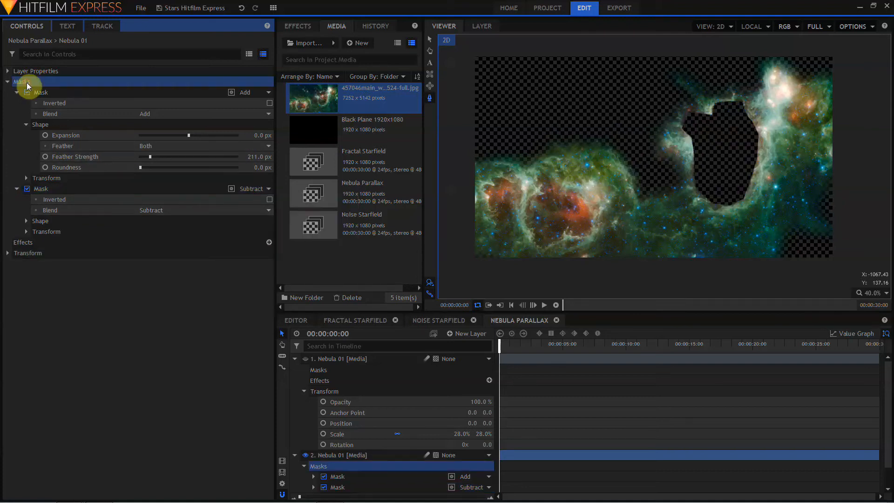
click(590, 205)
mouse_move(542, 188)
mouse_down()
mouse_move(527, 222)
mouse_move(538, 244)
mouse_move(581, 235)
mouse_move(593, 222)
mouse_up()
click(17, 242)
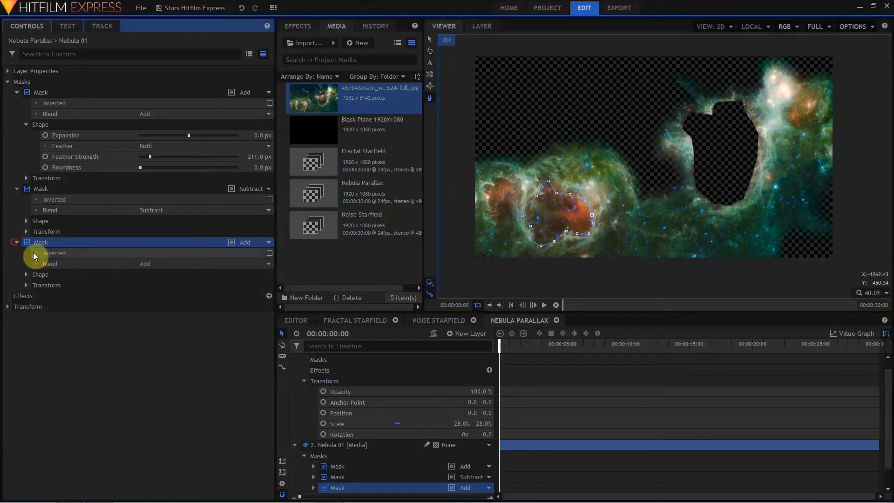
click(246, 243)
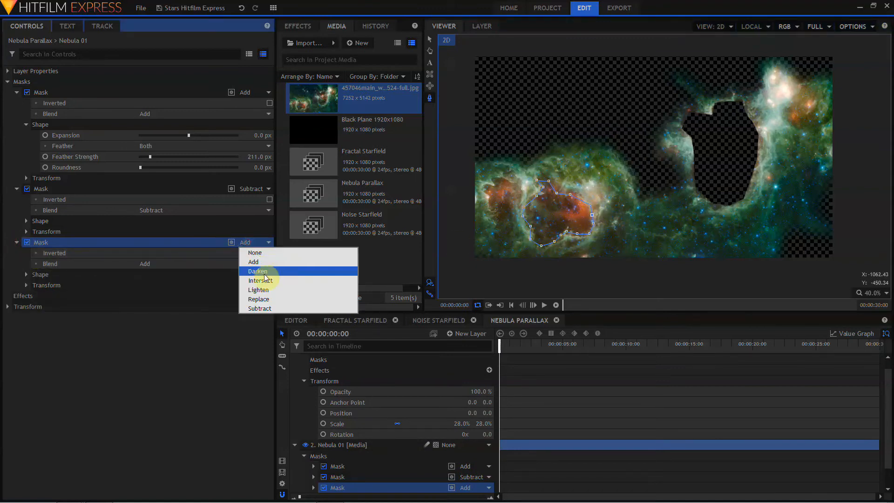
click(277, 308)
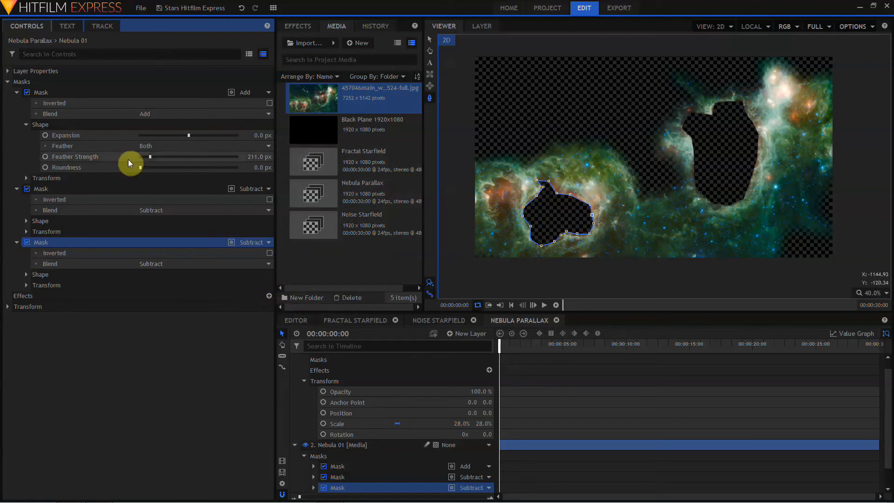
Draw a mask around the small red cavity near the image's left edge and set its blend mode to Subtract.
click(517, 181)
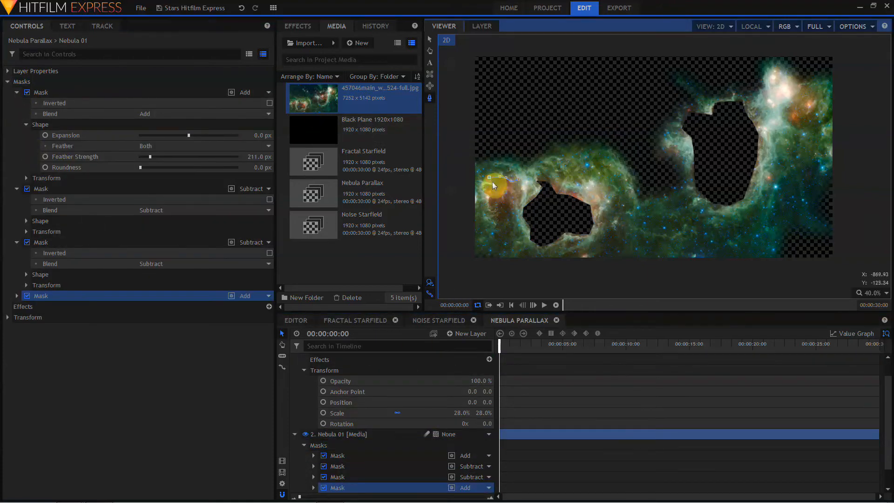
click(491, 206)
click(494, 208)
click(488, 214)
click(494, 220)
click(499, 214)
click(499, 203)
click(507, 205)
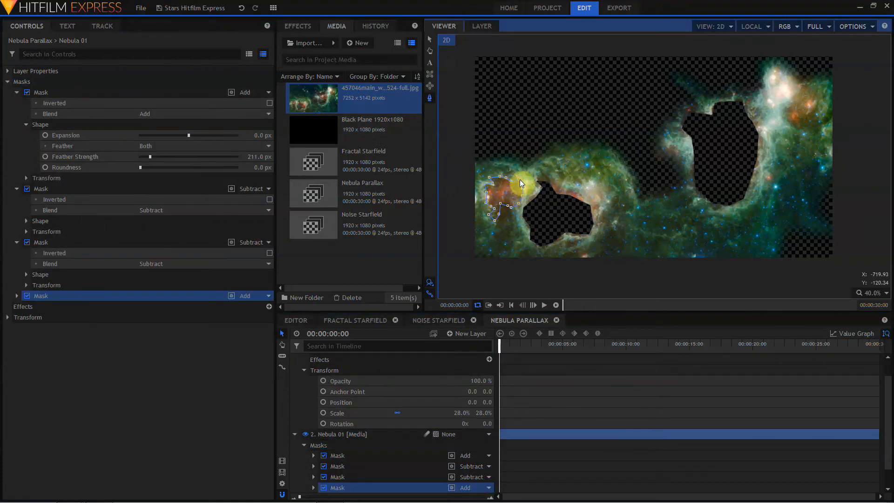
click(17, 296)
click(246, 296)
click(251, 318)
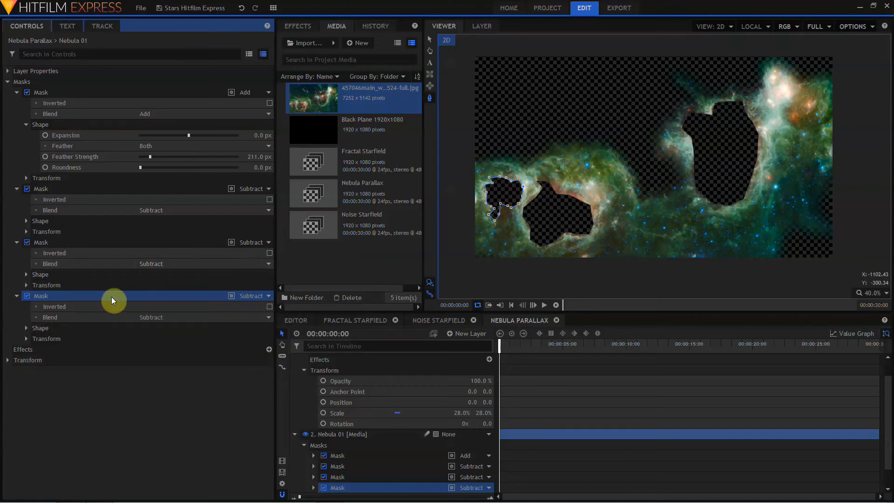
Set Feather Strength to 132 px on the small left cavity mask, 265 px on the lower-left one and 278 px on the right-hand one.
click(28, 328)
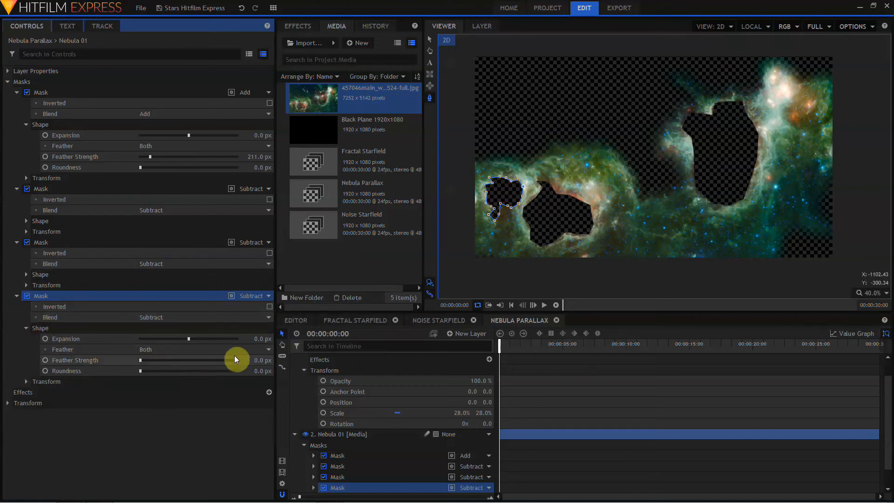
drag(259, 366, 261, 360)
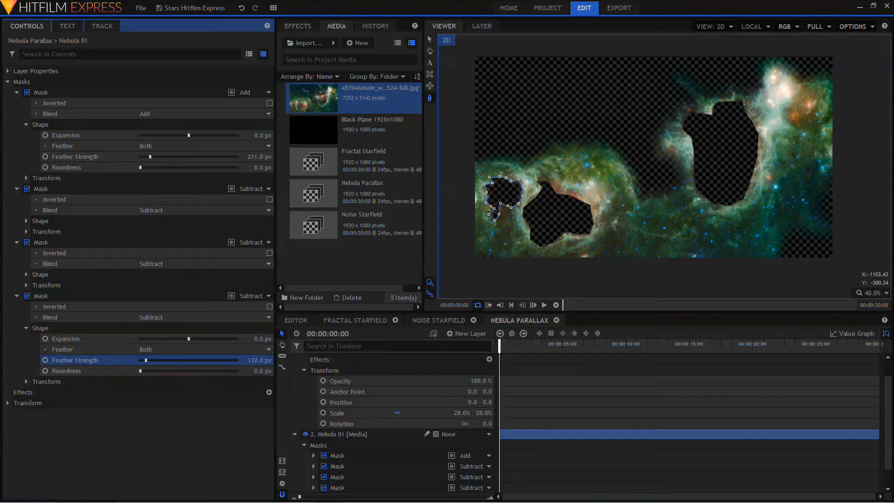
click(27, 275)
drag(262, 306, 263, 293)
click(27, 221)
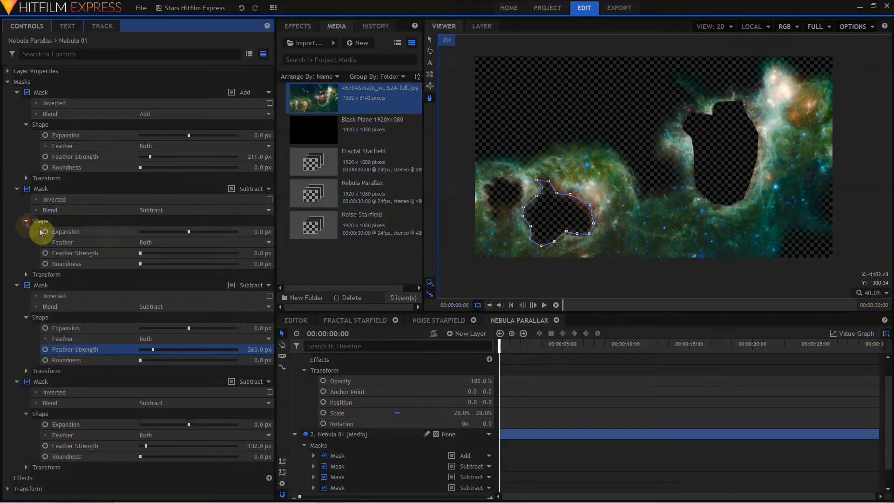
drag(261, 253, 263, 247)
Hide the masked Nebula 01 layer and show the unmasked copy above it.
click(294, 434)
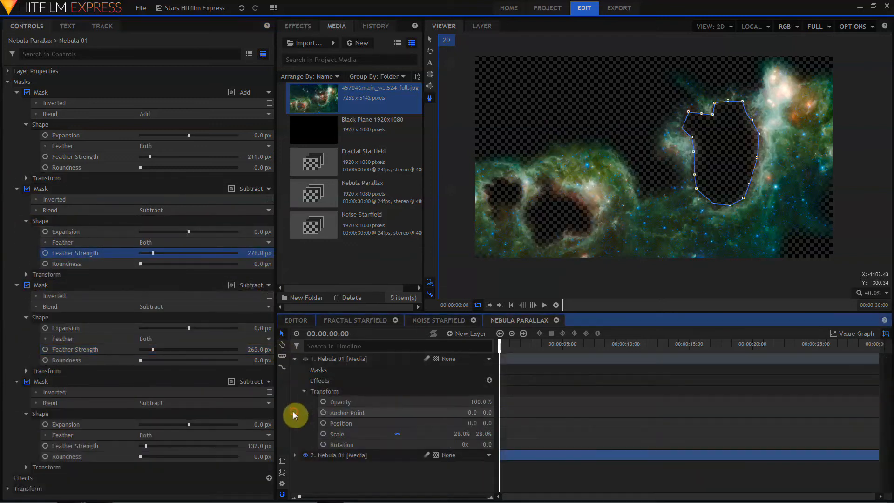
click(305, 454)
click(305, 359)
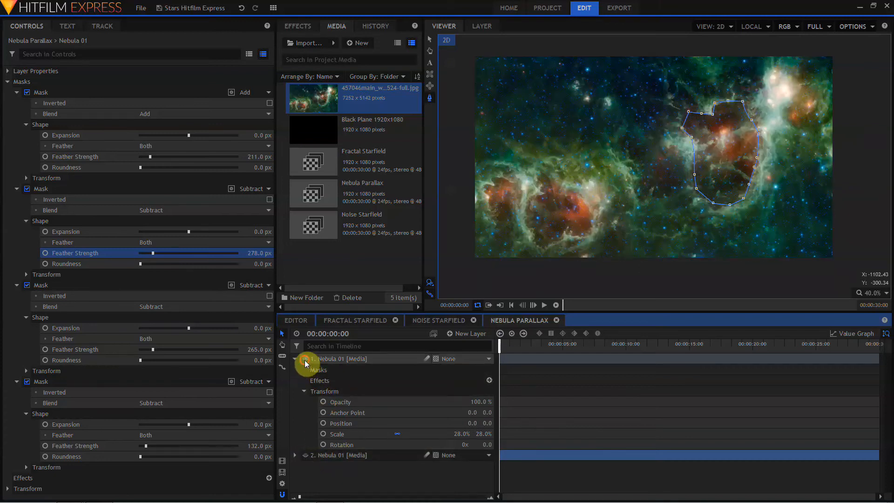
Rename the unmasked top layer as Nebula 2 and duplicate it.
click(325, 362)
double_click(324, 363)
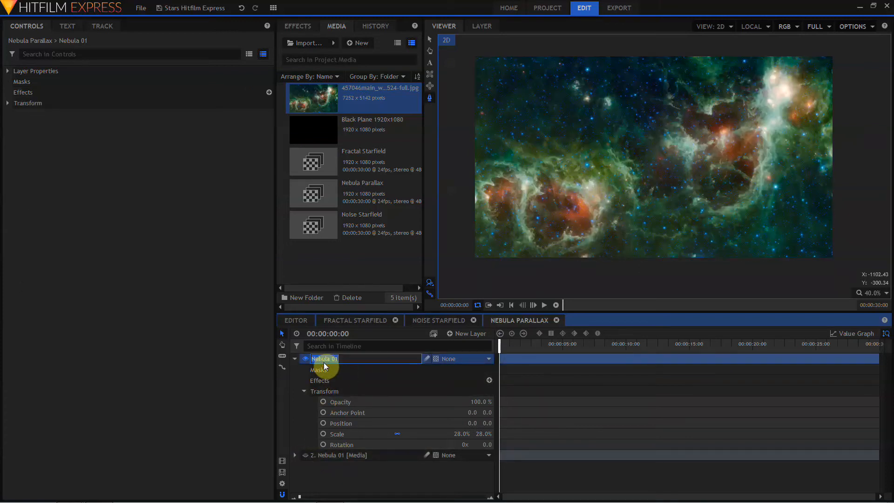
text(Nebula 2)
key(Return)
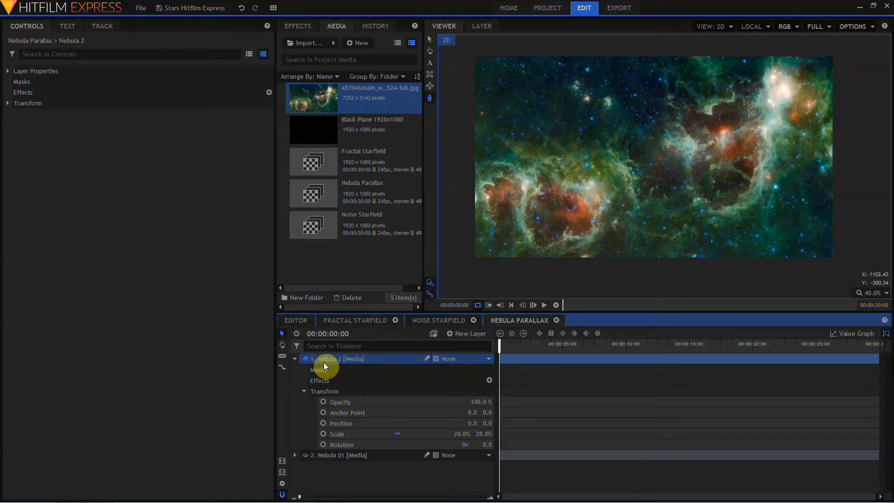
key(ctrl+d)
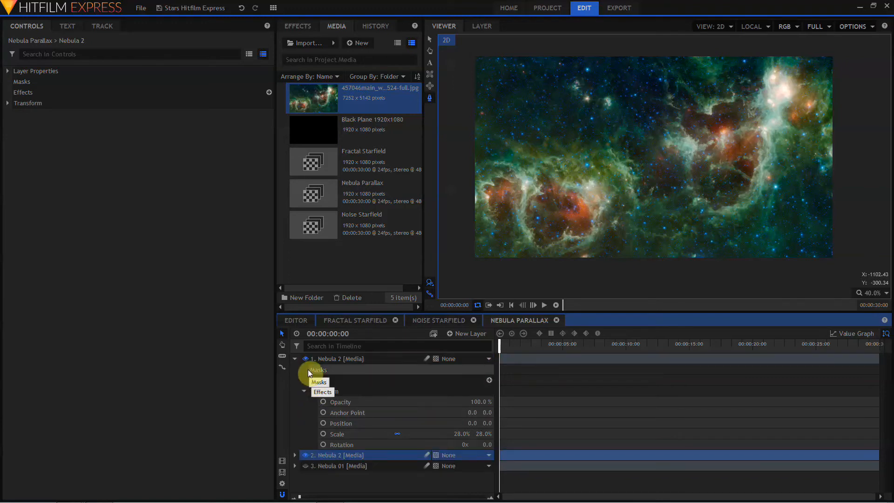
Hide the top Nebula 2 layer and draw a mask on its lower copy around the green cloud and wisps left of centre.
click(295, 358)
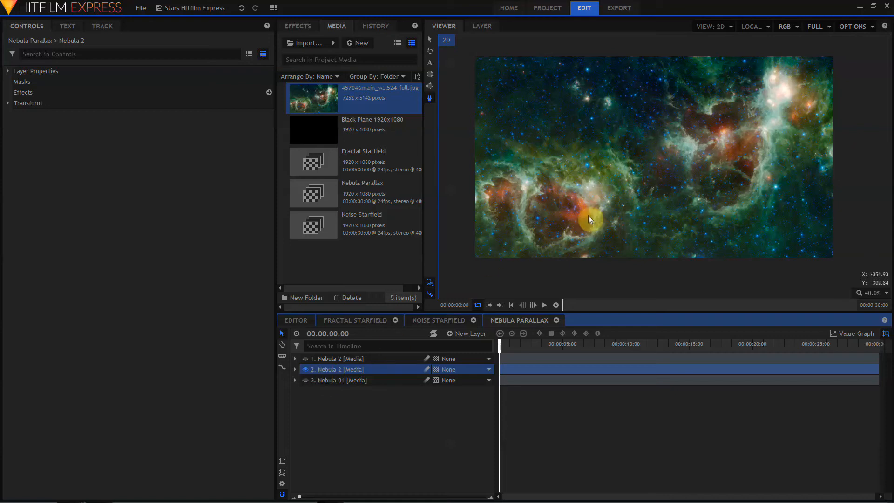
mouse_move(591, 213)
mouse_down()
mouse_move(554, 187)
mouse_move(501, 133)
mouse_move(536, 144)
mouse_move(537, 130)
mouse_move(570, 129)
mouse_move(578, 108)
mouse_move(565, 83)
mouse_move(573, 74)
mouse_move(589, 91)
mouse_move(583, 143)
mouse_move(601, 125)
mouse_move(608, 93)
mouse_move(644, 119)
mouse_move(648, 138)
mouse_move(622, 139)
mouse_move(639, 200)
mouse_move(621, 219)
mouse_move(592, 215)
mouse_up()
click(12, 81)
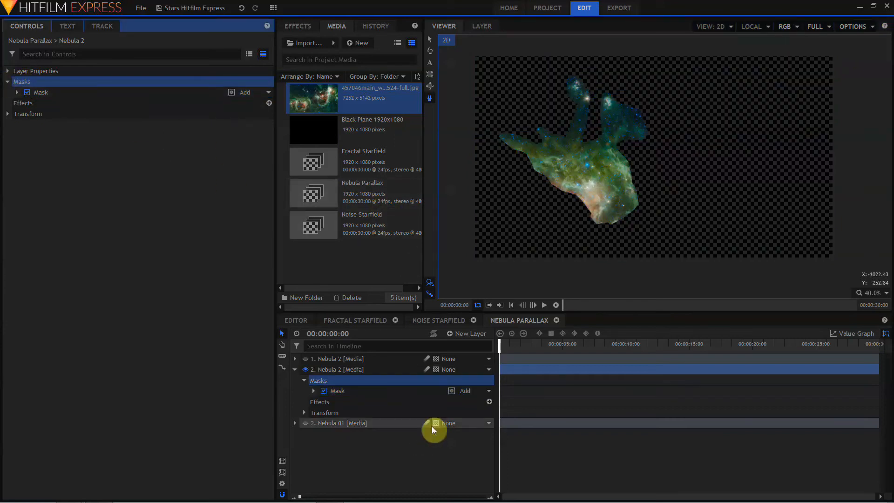
Turn off the existing Nebula 2 mask, mask the bright cloud and pillar on the image's right side, and re-enable the first mask.
click(26, 92)
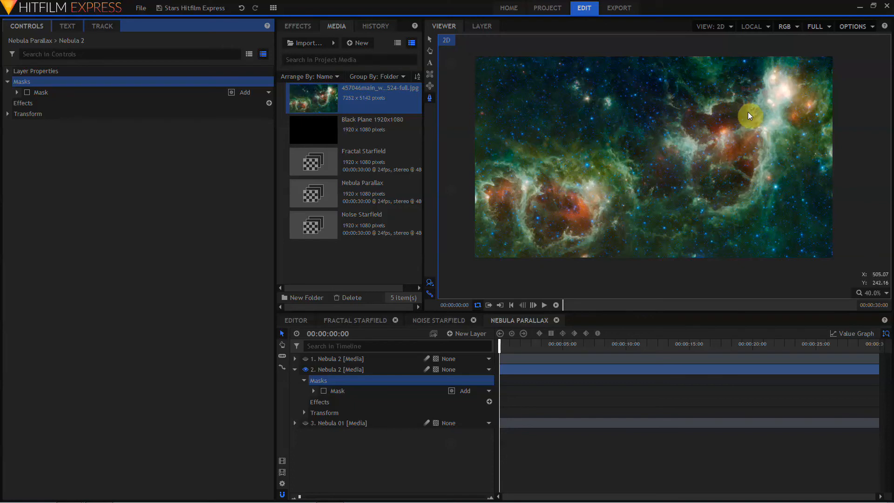
mouse_move(708, 199)
mouse_down()
mouse_move(712, 221)
mouse_move(767, 223)
mouse_move(774, 134)
mouse_move(829, 122)
mouse_move(831, 76)
mouse_move(794, 81)
mouse_move(796, 54)
mouse_move(763, 57)
mouse_move(763, 83)
mouse_move(742, 95)
mouse_move(761, 113)
mouse_move(762, 152)
mouse_move(750, 186)
mouse_move(715, 210)
mouse_up()
click(27, 92)
Set Feather Strength to 133 px on the first listed Nebula 2 mask and 240 px on the second.
click(17, 92)
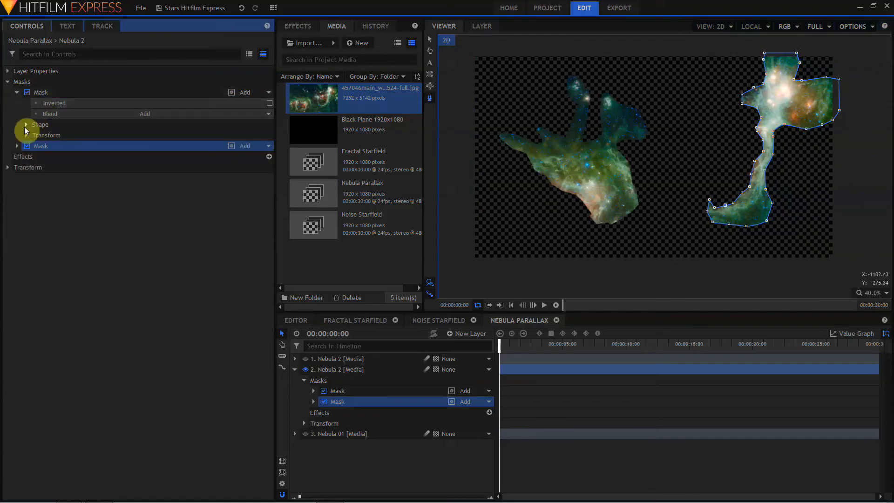
click(26, 124)
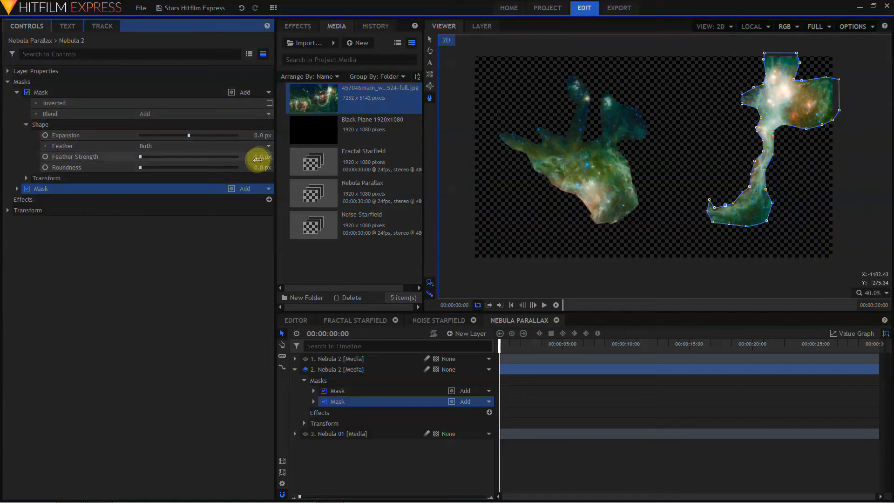
drag(258, 159, 320, 160)
click(17, 189)
click(26, 220)
drag(267, 253, 270, 252)
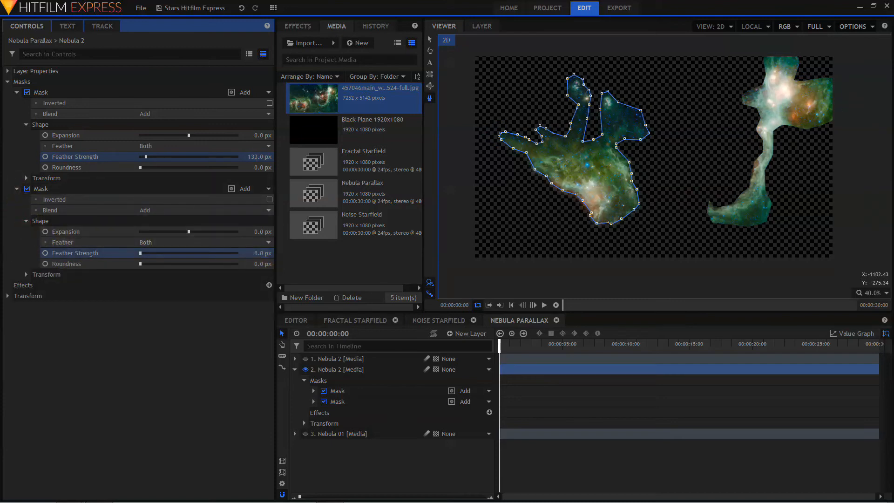
Hide the masked Nebula 2 layer and show the unmasked copy on top of the stack.
click(305, 369)
click(305, 358)
click(320, 358)
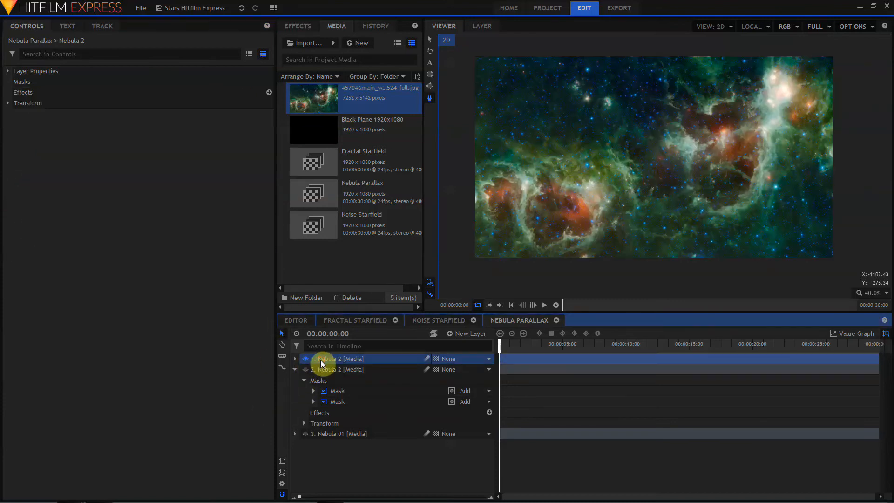
Rename the unmasked top layer as Nebula 3 and duplicate it.
double_click(321, 360)
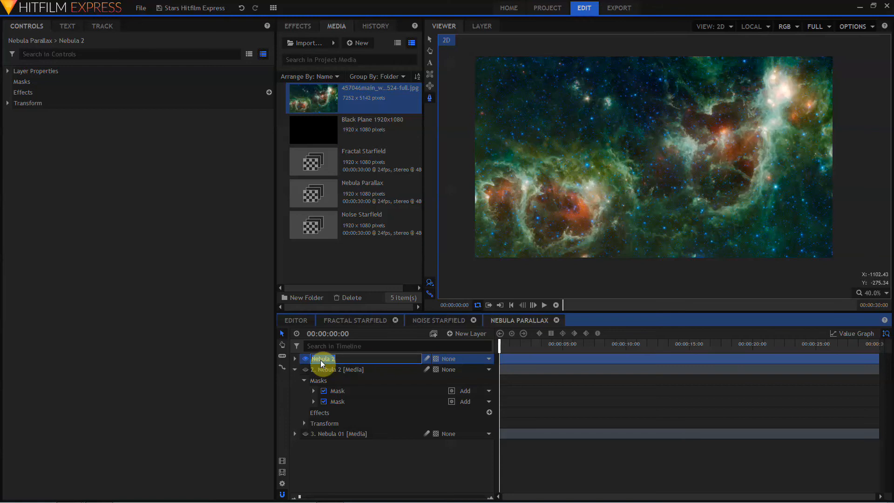
text(Nebula 3)
key(Return)
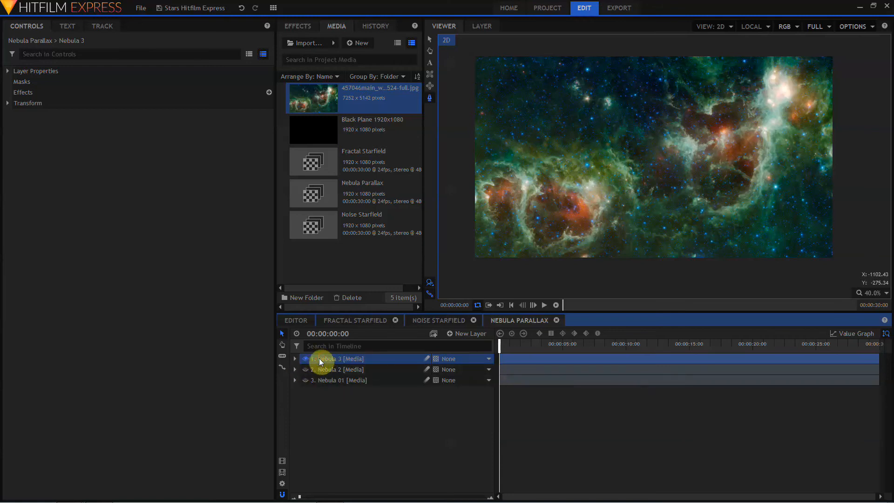
key(ctrl+d)
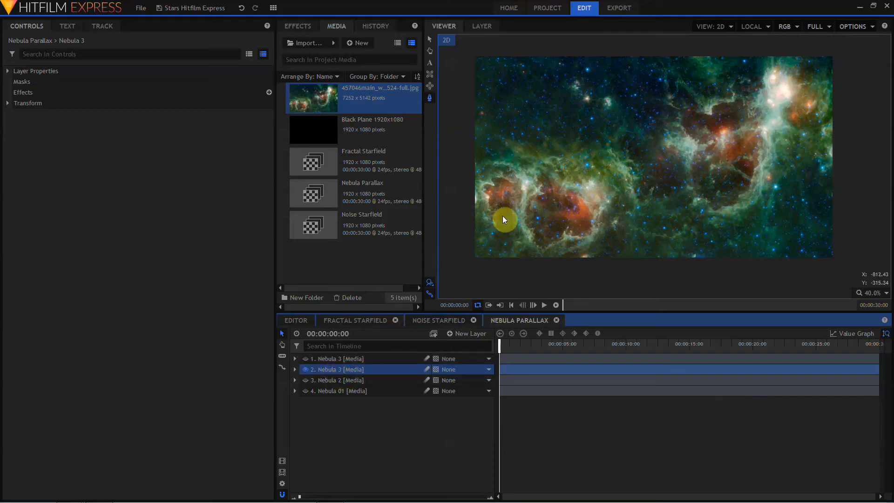
Mask the orange cavities in the lower-left nebula on the lower Nebula 3 copy and set the mask's Feather Strength to 225 px.
mouse_move(565, 234)
mouse_down()
mouse_move(590, 225)
mouse_move(584, 199)
mouse_move(568, 192)
mouse_move(553, 166)
mouse_move(538, 169)
mouse_move(543, 192)
mouse_move(522, 207)
mouse_move(515, 183)
mouse_move(480, 186)
mouse_move(498, 209)
mouse_move(487, 243)
mouse_move(505, 248)
mouse_move(517, 238)
mouse_move(523, 207)
mouse_move(535, 243)
mouse_move(566, 234)
mouse_up()
click(16, 92)
click(26, 125)
drag(140, 157, 151, 156)
Turn off the lower Nebula 3 copy's mask and, on the top copy, mask the large orange cavity in the right-hand nebula.
click(27, 92)
drag(728, 100, 711, 115)
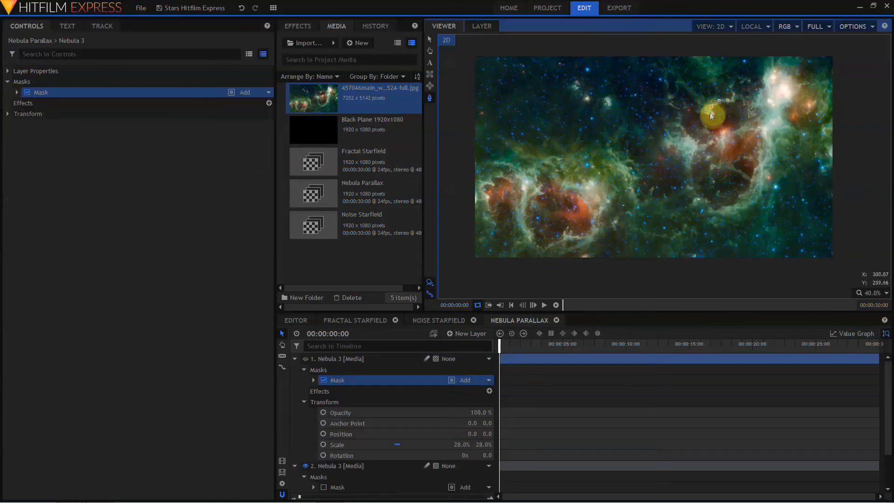
mouse_move(693, 144)
mouse_down()
mouse_move(710, 138)
mouse_move(697, 151)
mouse_move(697, 198)
mouse_move(727, 205)
mouse_move(747, 189)
mouse_move(763, 143)
mouse_move(726, 100)
mouse_up()
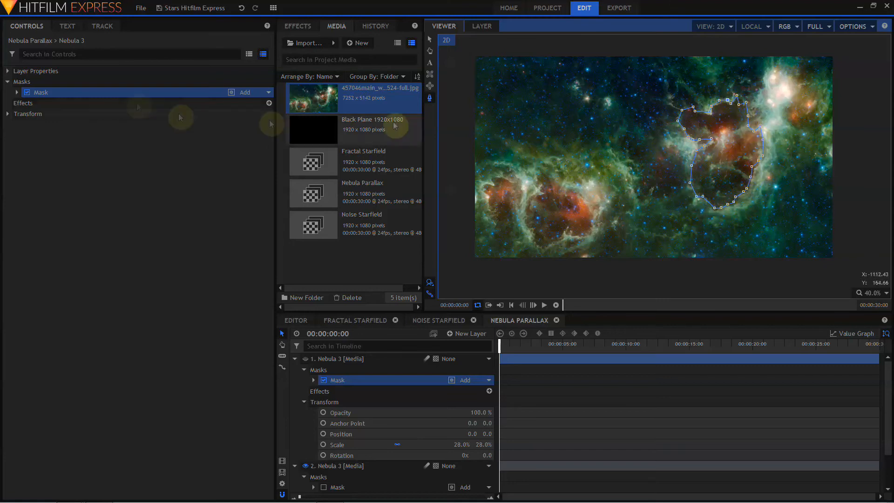
Show the top Nebula 3 layer and re-enable the mask on the lower Nebula 3 layer.
click(306, 359)
click(316, 465)
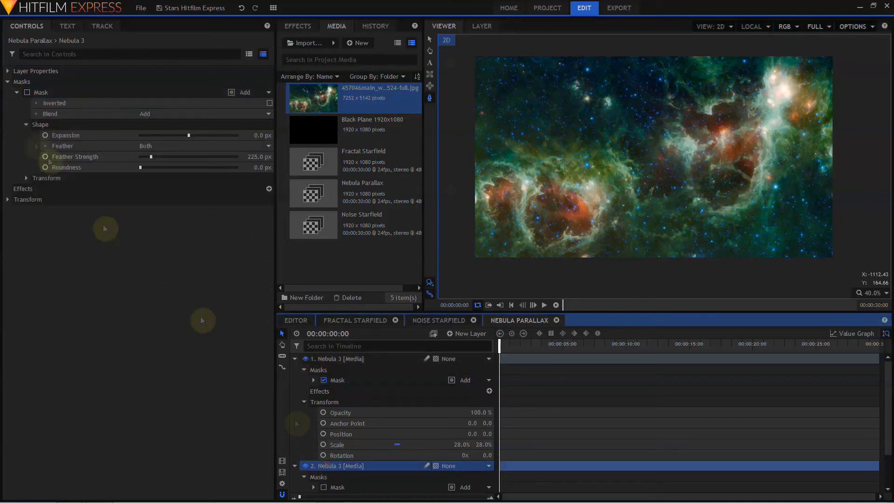
click(26, 92)
click(336, 380)
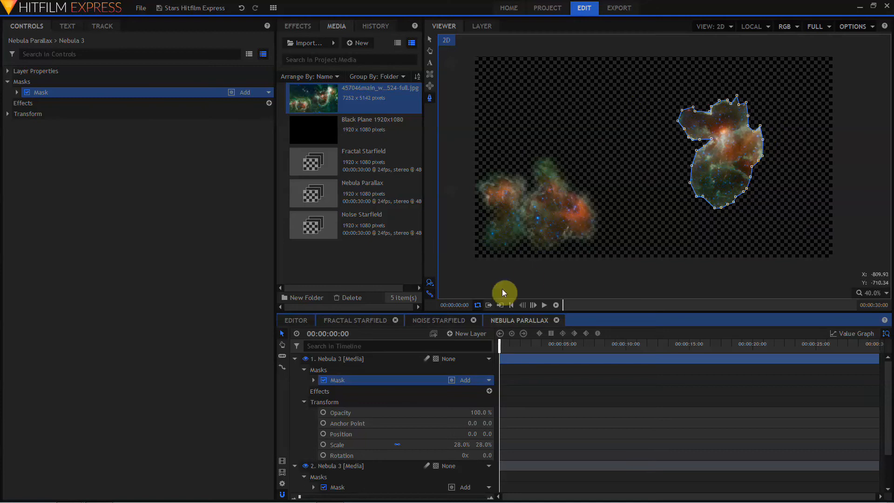
Rename the top layer as Nebula 4 and set its mask's Feather Strength to 247 px.
double_click(340, 357)
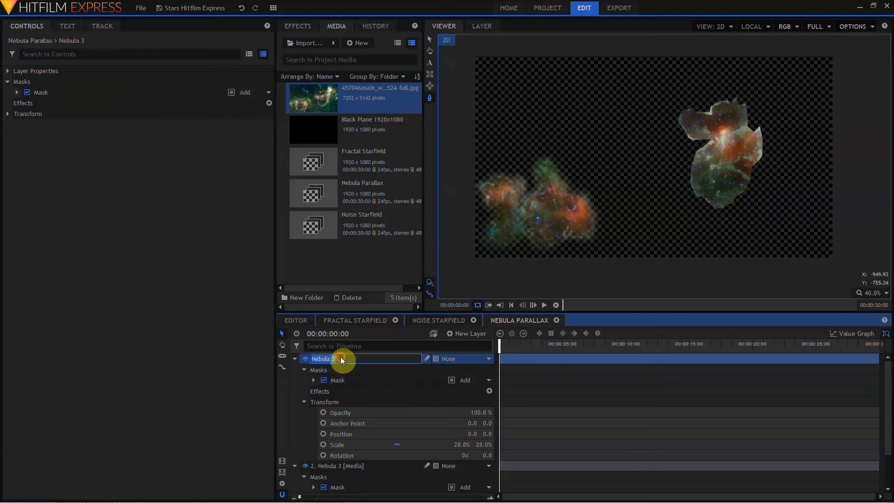
text(4)
key(Return)
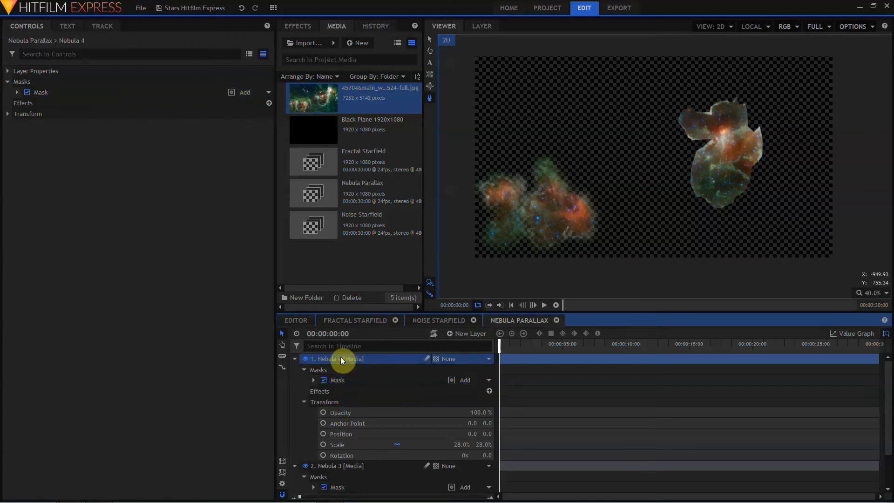
click(17, 92)
drag(248, 155, 258, 157)
Show the hidden Nebula 2 and Nebula 01 layers and convert all four nebula layers to 3D planes.
click(295, 359)
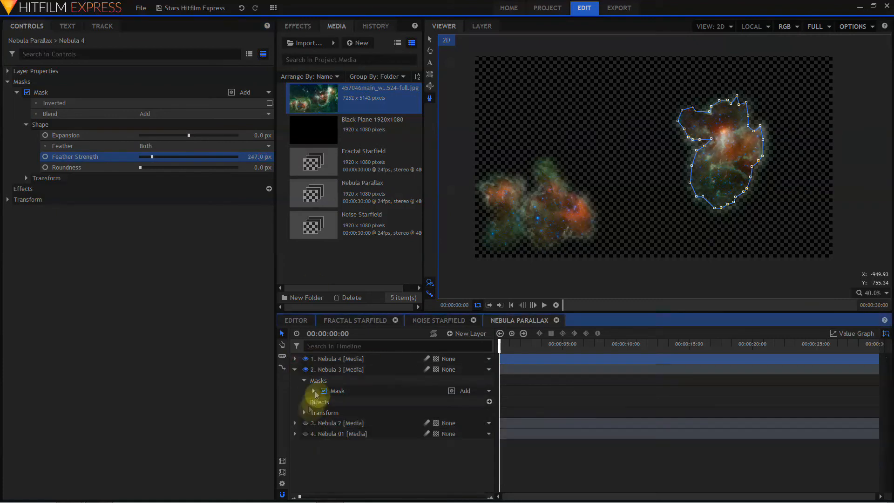
click(305, 433)
click(295, 369)
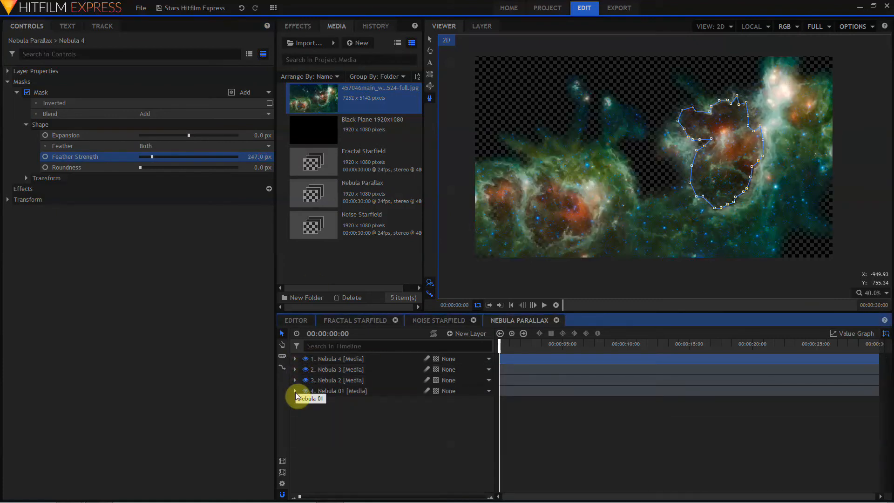
click(349, 392)
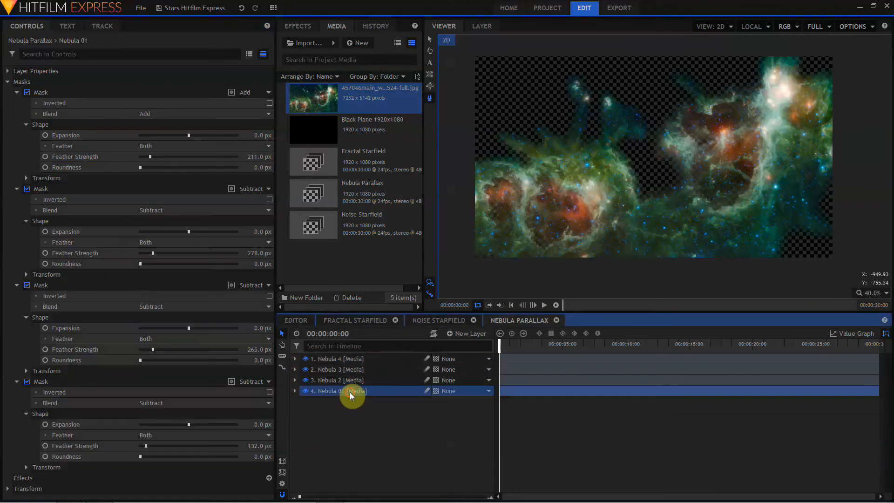
shift+click(340, 362)
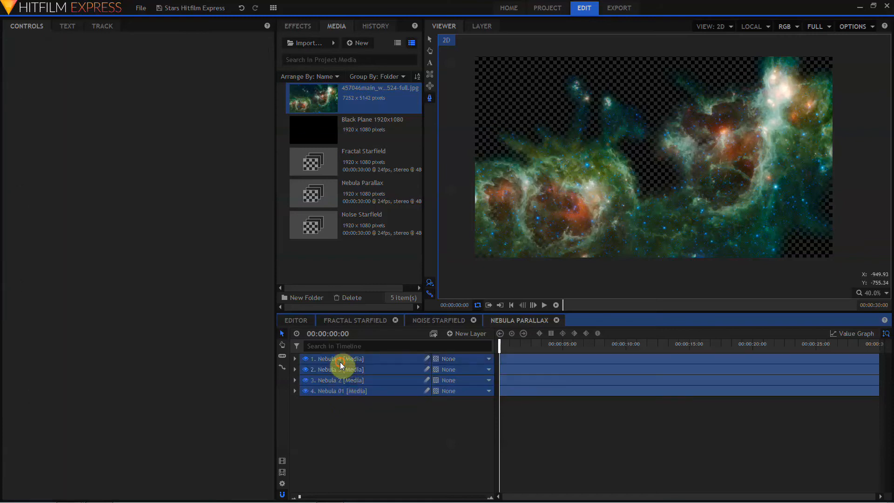
click(437, 358)
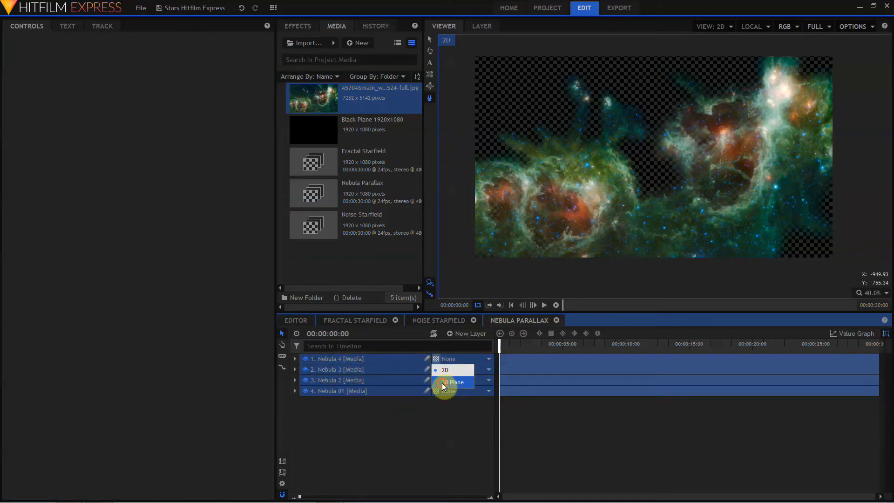
click(442, 382)
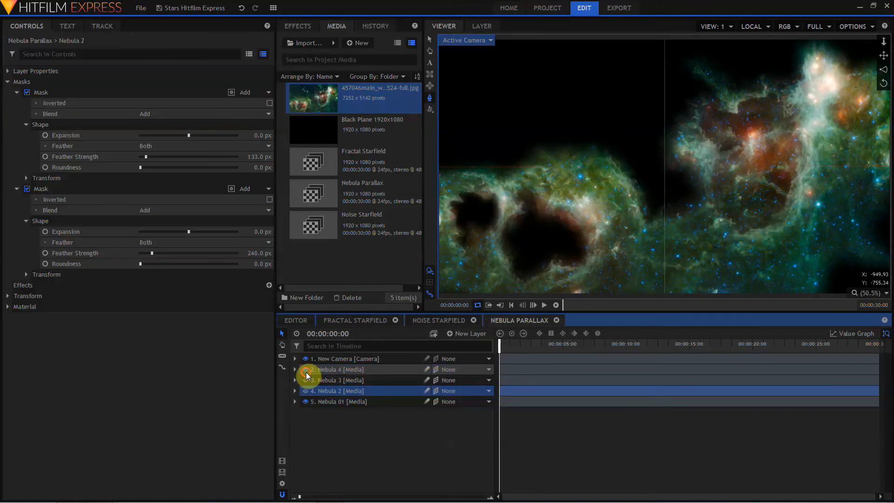
Hide the Nebula 4 layer and set Nebula 01's Z position to -10000.
click(305, 370)
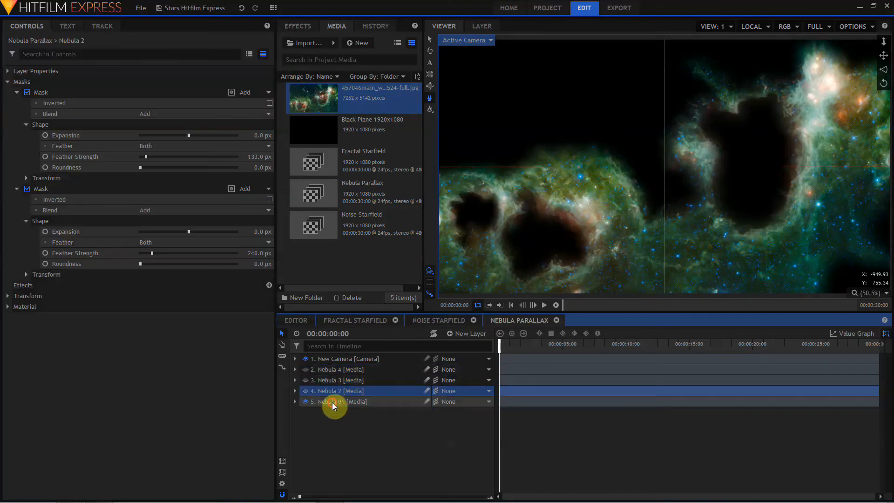
click(332, 402)
click(294, 402)
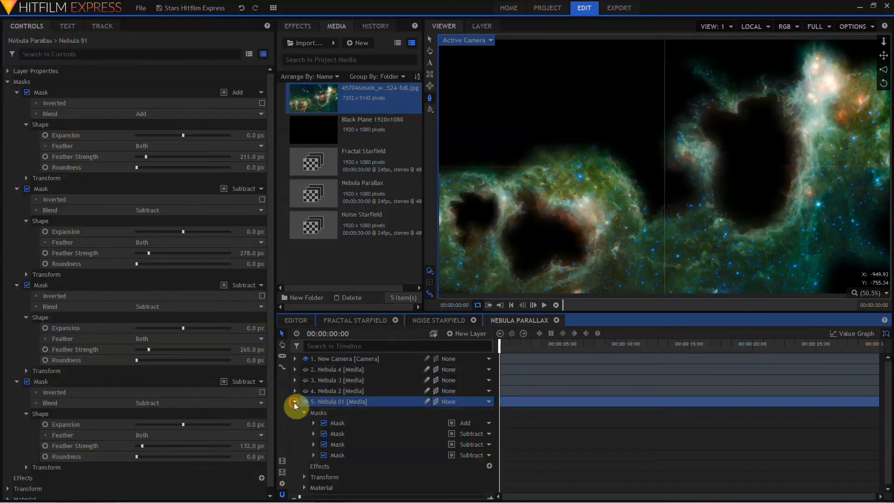
click(302, 477)
scroll(335, 465, down, 3)
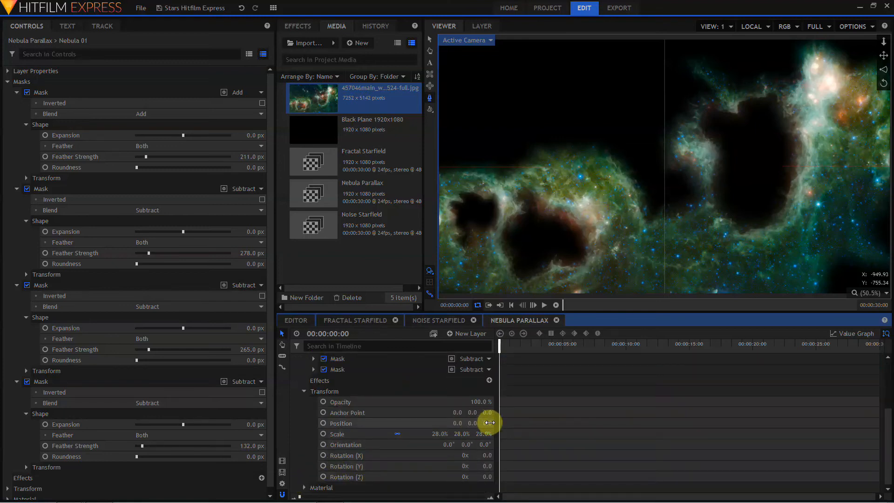
click(489, 422)
text(-10000)
key(Return)
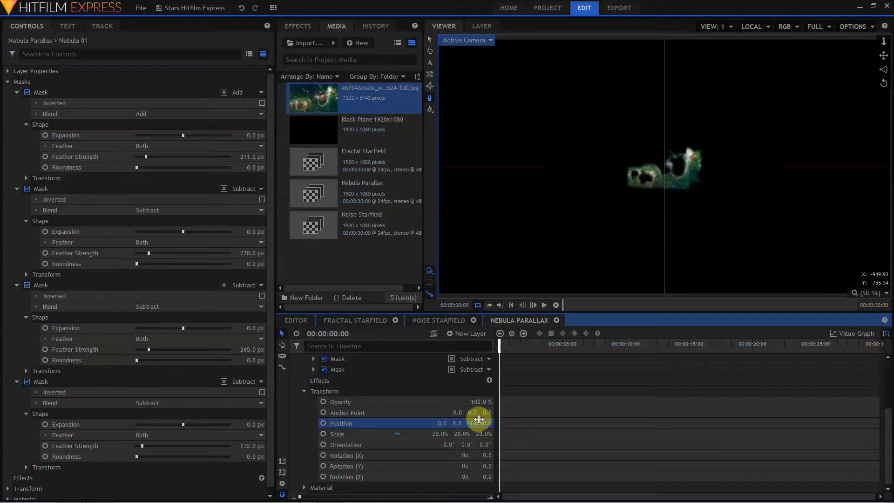
Scale Nebula 01 up uniformly to compensate for its distance and hide the layer.
drag(436, 433, 494, 433)
scroll(349, 415, up, 5)
click(305, 401)
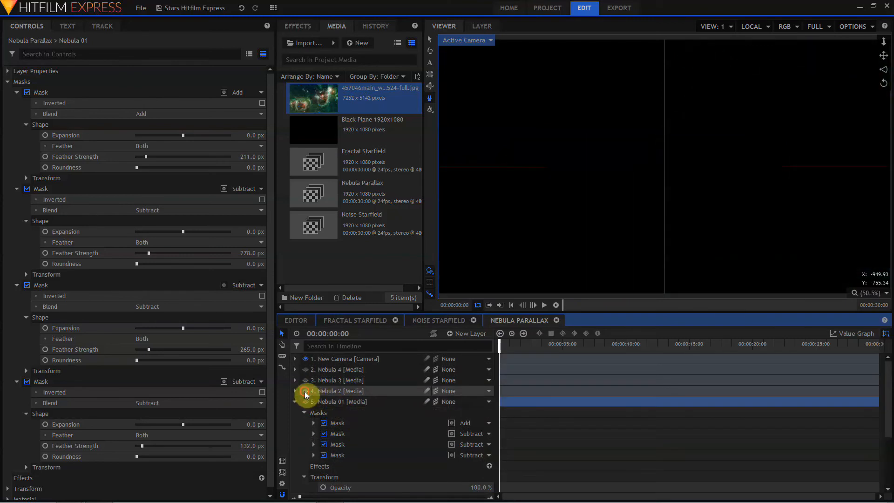
Show Nebula 2, set its Z position to -15000 and scale it up uniformly to compensate.
click(305, 391)
click(294, 391)
click(304, 444)
click(485, 478)
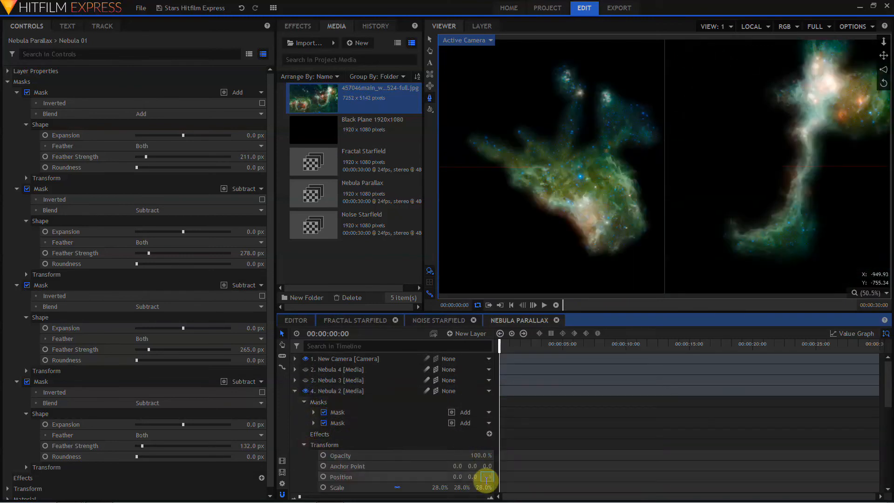
text(-15000)
key(Return)
scroll(485, 479, down, 3)
drag(440, 455, 516, 456)
scroll(349, 415, up, 3)
Show Nebula 3, set its Z position to -7000 and scale it up uniformly to compensate.
click(304, 380)
click(295, 379)
click(304, 423)
click(487, 455)
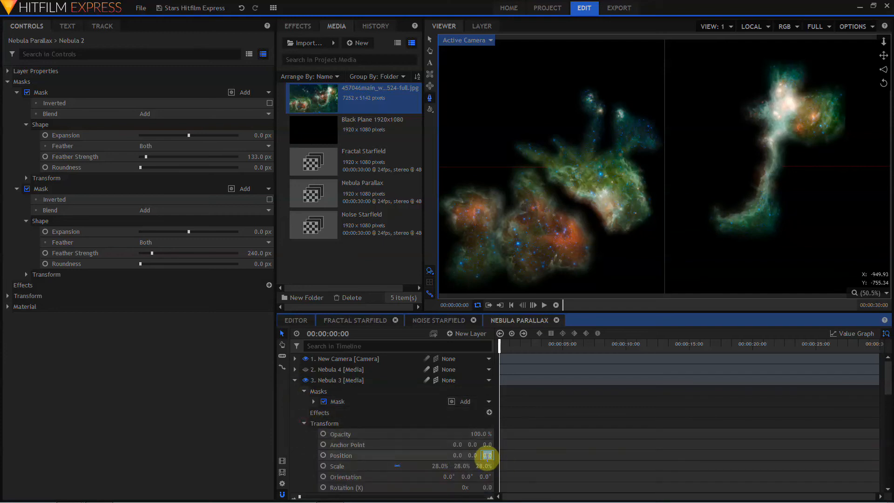
text(-7000)
key(Return)
drag(438, 466, 479, 466)
Show Nebula 4, set its Z position to -1500 and its uniform scale to 47%.
click(306, 370)
click(295, 369)
click(304, 413)
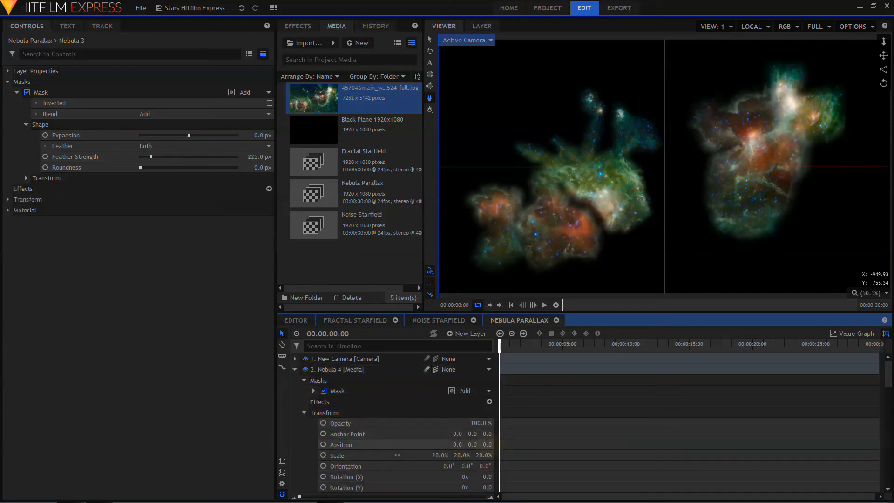
click(487, 444)
click(440, 456)
drag(442, 454, 451, 455)
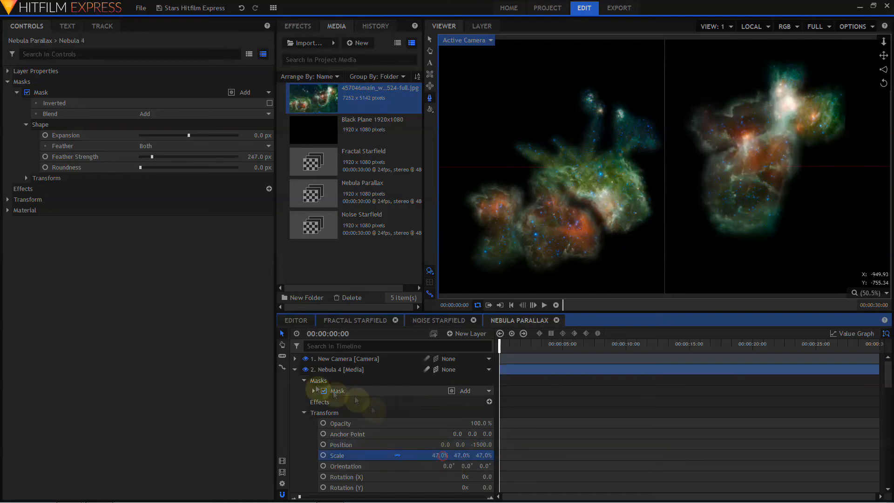
Collapse the properties of all the nebula layers and show Nebula 01 again.
click(295, 369)
click(295, 379)
click(295, 391)
click(305, 402)
click(295, 402)
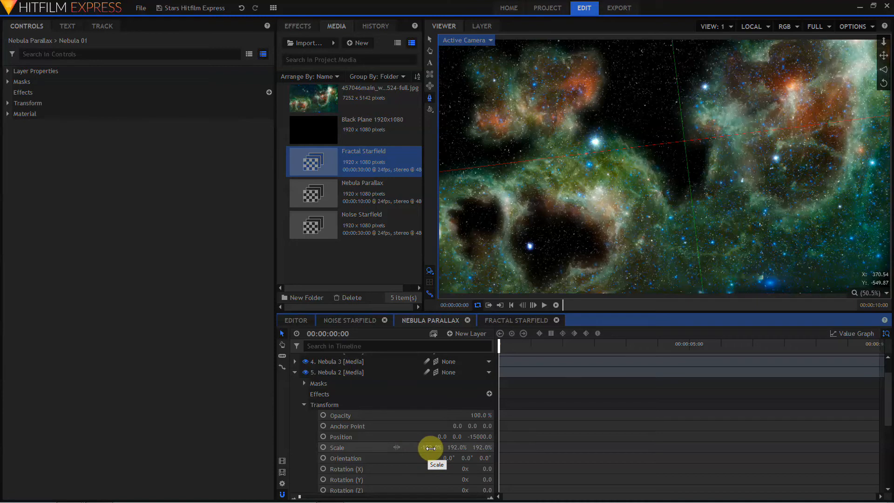
Compare Nebula 2 with and without its horizontal flip by undoing and redoing its X scale of -192%.
drag(431, 450, 428, 450)
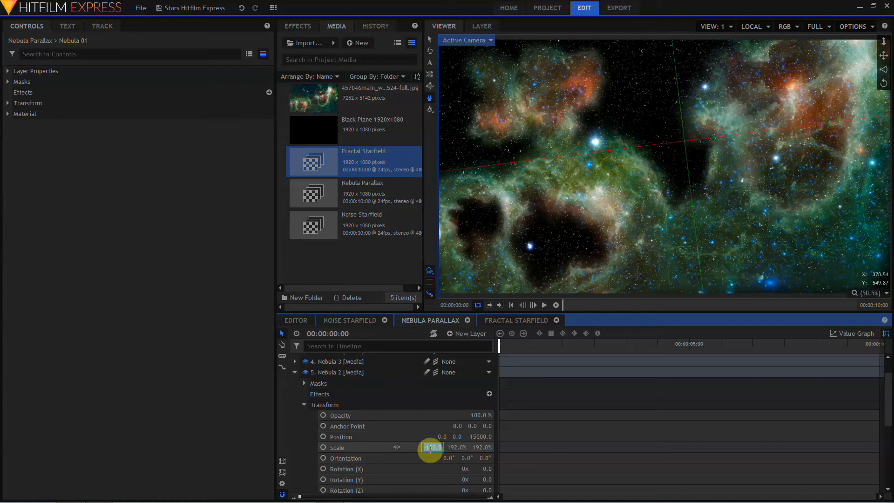
click(416, 444)
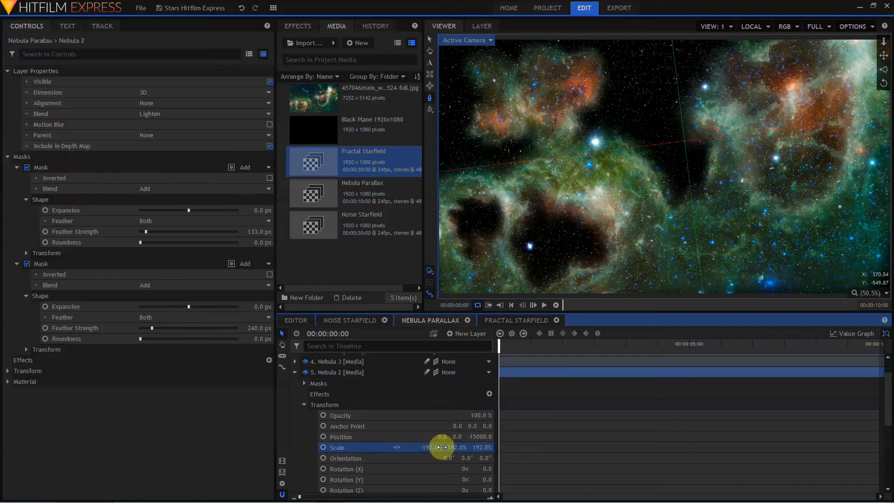
key(ctrl+z)
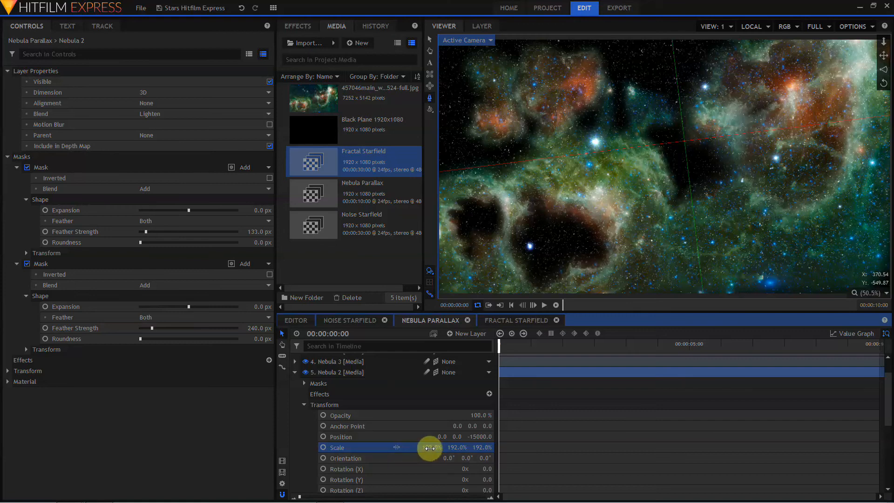
key(ctrl+y)
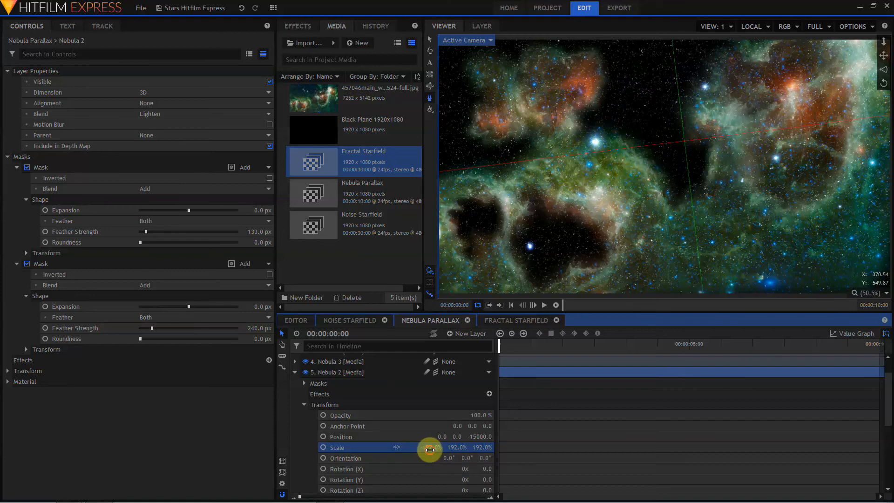
key(ctrl+z)
key(ctrl+y)
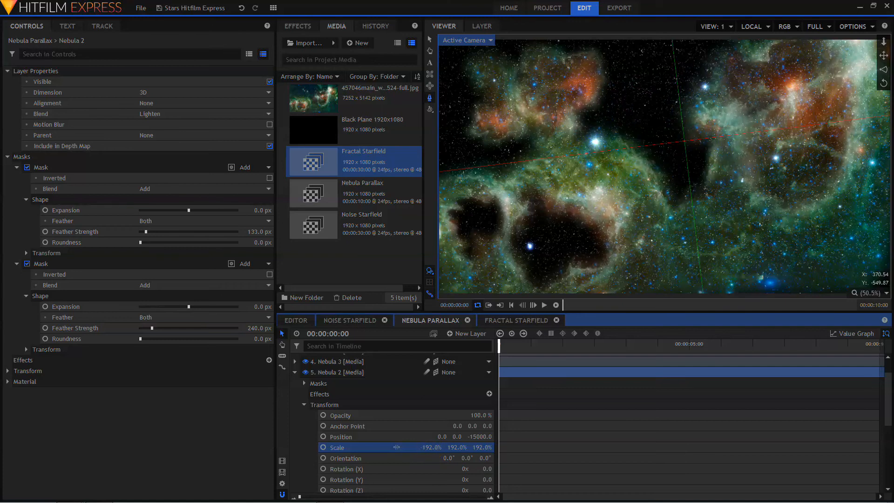
Undo and redo Nebula 2's X scale flip once more to compare both versions.
key(ctrl+z)
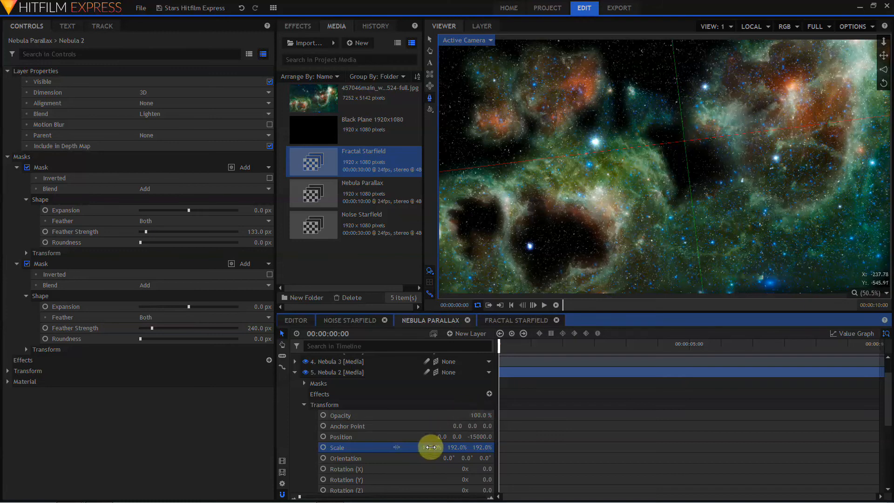
key(ctrl+y)
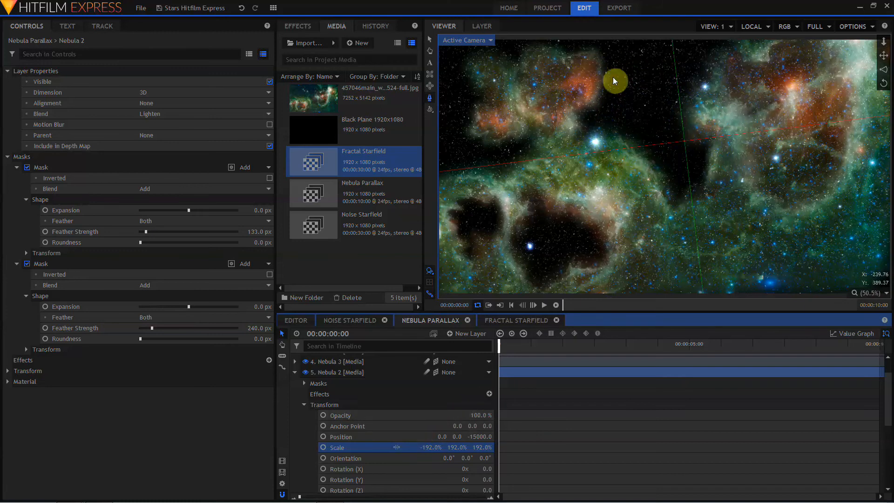
Offset Nebula 3 by setting its position to 1267 on X and 1243 on Y.
click(333, 361)
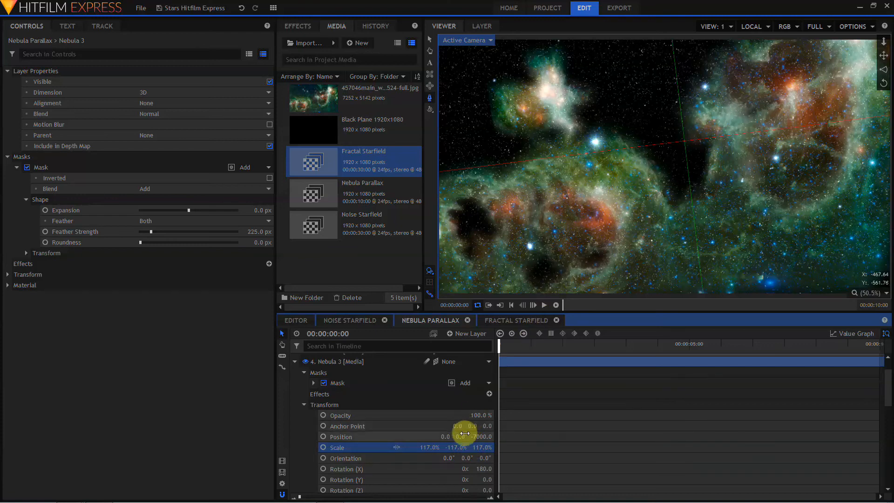
drag(460, 436, 516, 437)
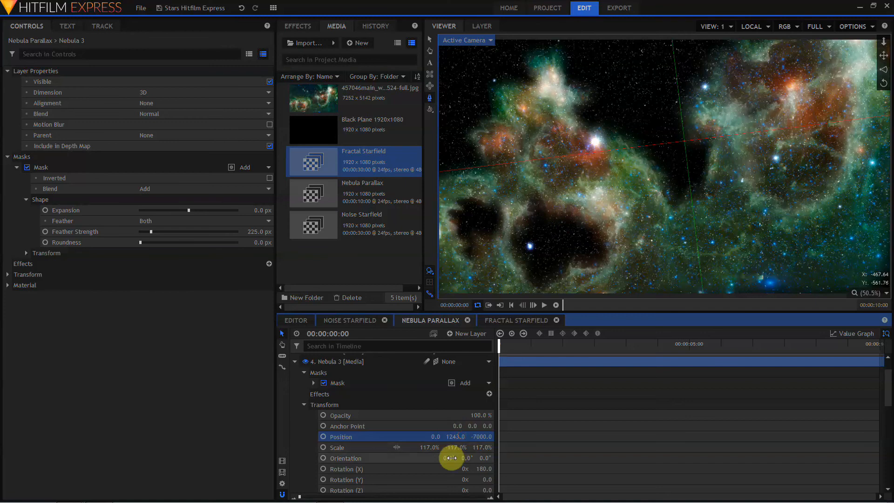
drag(437, 435, 449, 435)
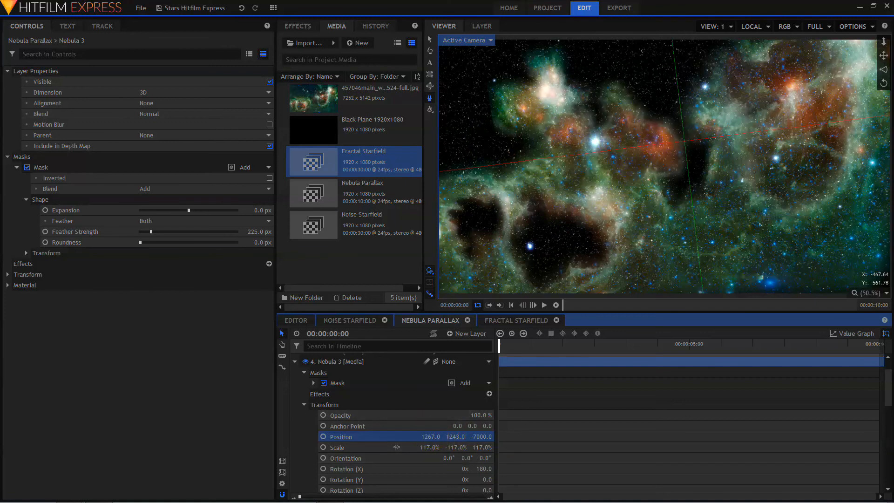
Expand Nebula 4's transform properties and set its Z rotation to about 184°.
scroll(339, 358, up, 2)
click(295, 381)
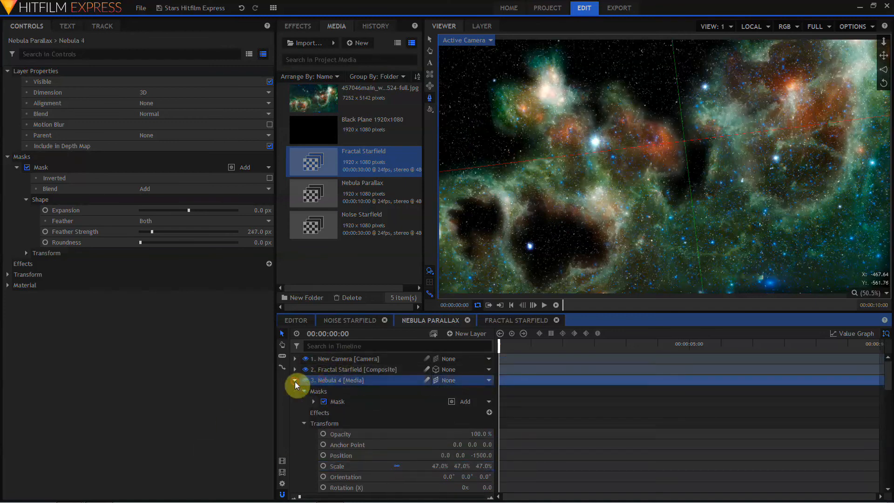
scroll(361, 448, down, 3)
scroll(370, 459, up, 2)
scroll(370, 456, down, 2)
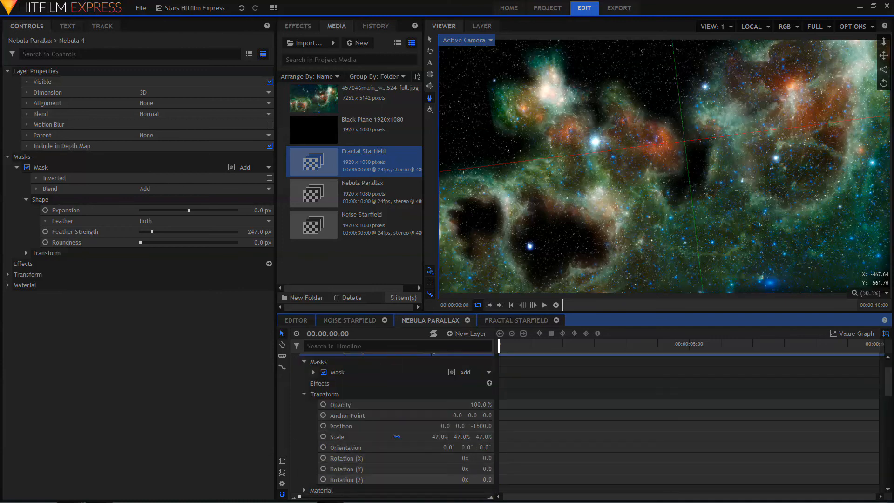
drag(486, 479, 572, 479)
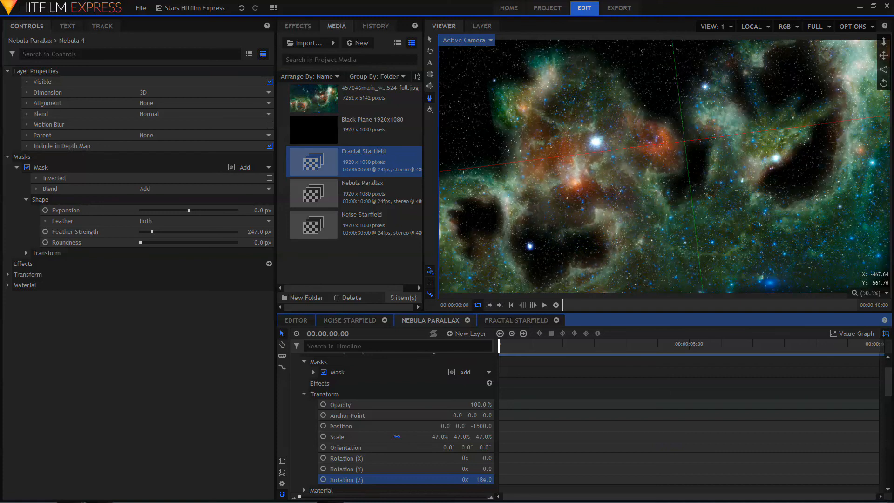
Inspect the star layers inside the Fractal Starfield composite and check that composite's dimension setting in Nebula Parallax.
click(335, 373)
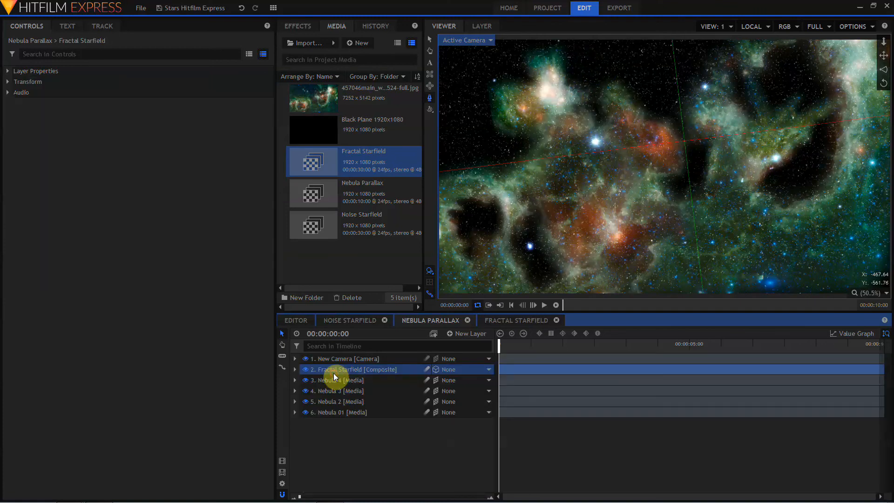
click(503, 324)
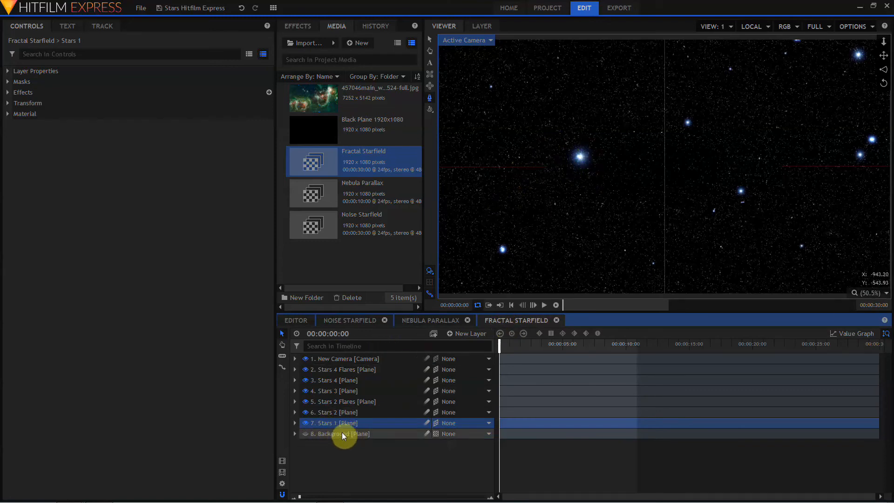
click(431, 317)
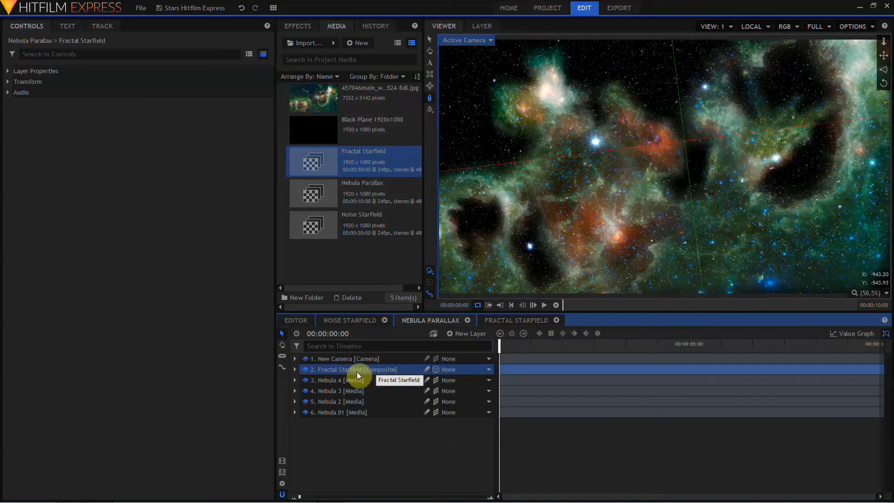
click(437, 369)
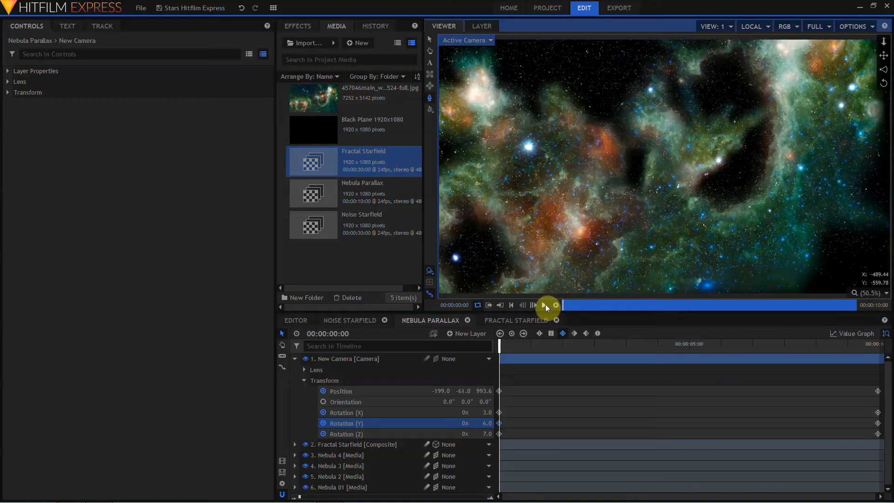
Play back the Nebula Parallax camera animation from the start.
click(543, 305)
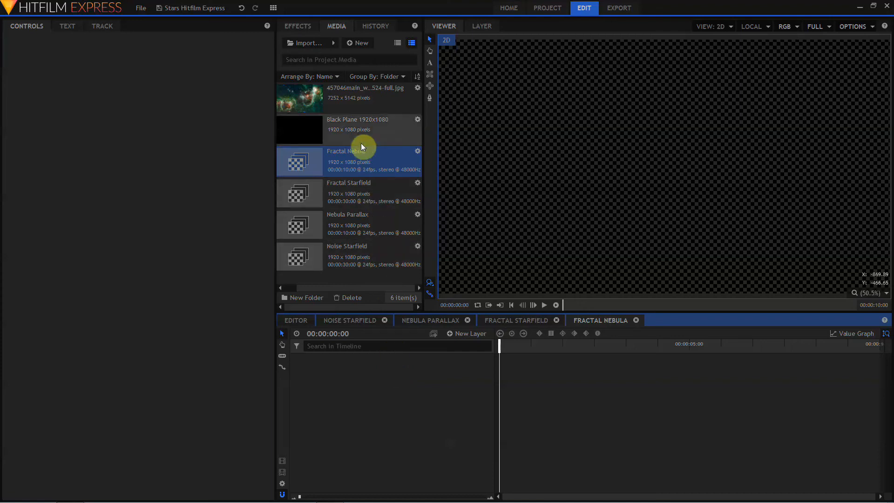
Add Black Plane 1920x1080 to the Fractal Nebula composite and apply the Fractal Noise effect to it.
drag(361, 142, 340, 371)
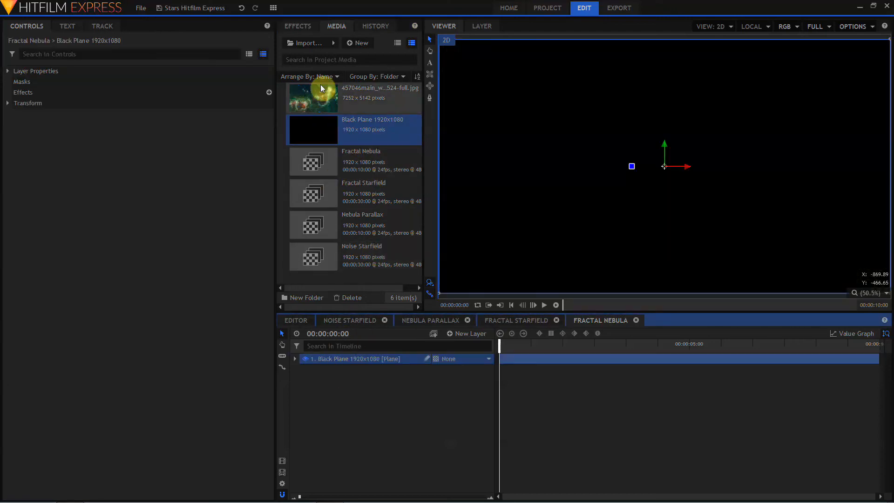
click(298, 25)
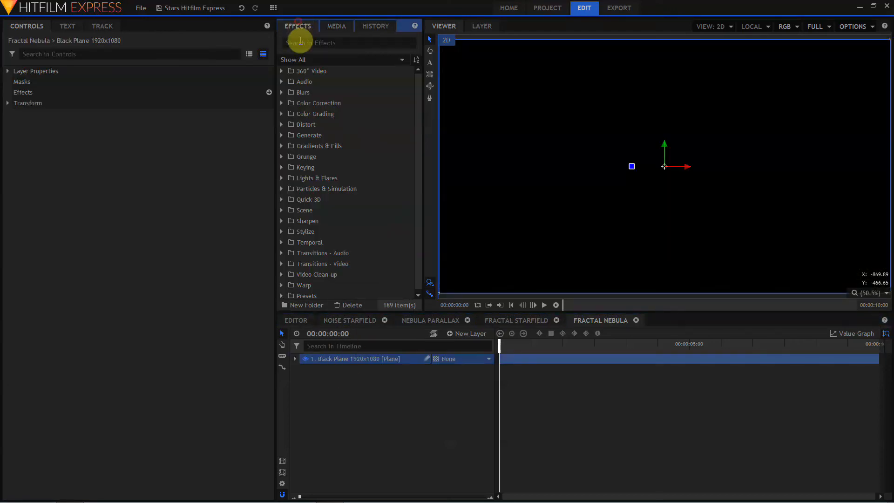
click(298, 43)
text(fract)
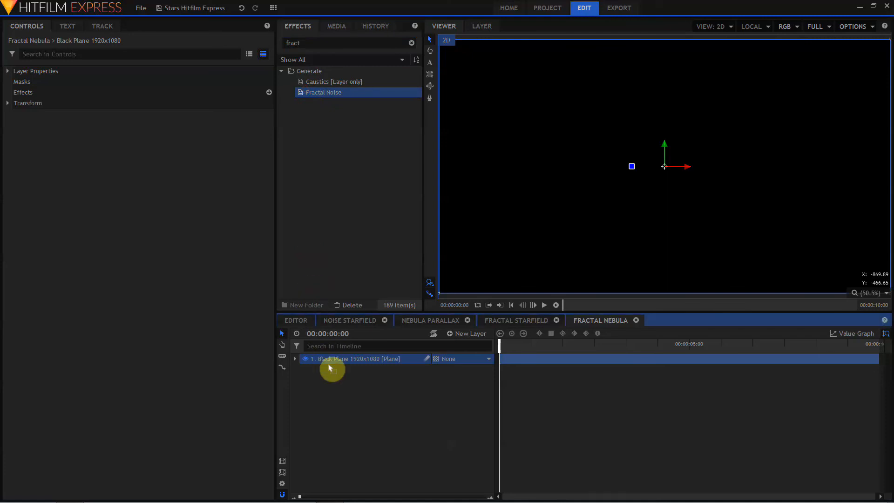
drag(330, 363, 324, 359)
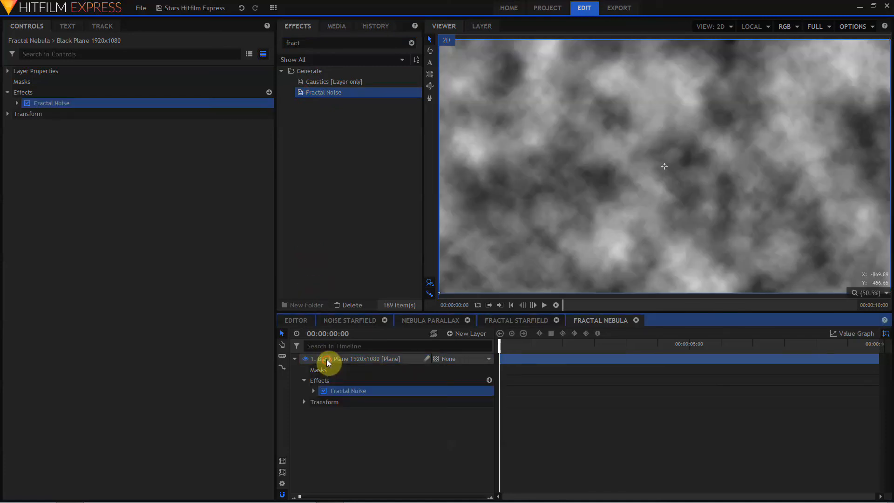
Set the Fractal Noise type to Swirl and its scale to 28 px.
click(17, 103)
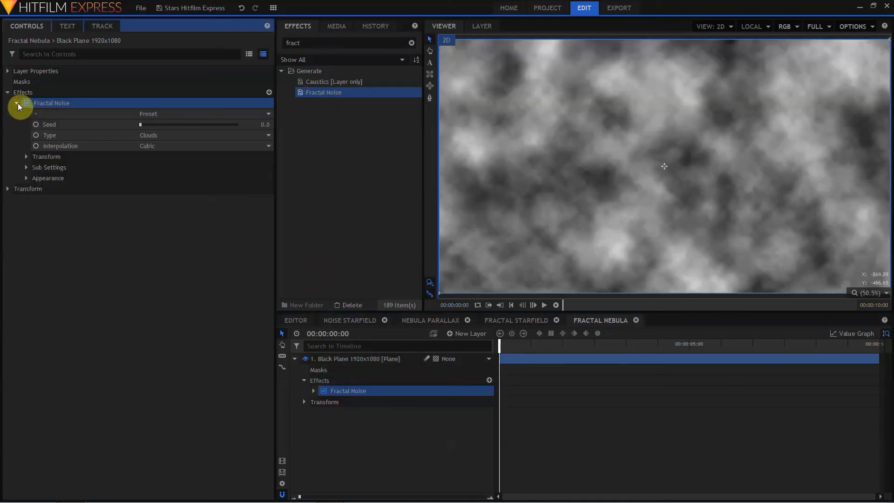
click(168, 136)
click(161, 195)
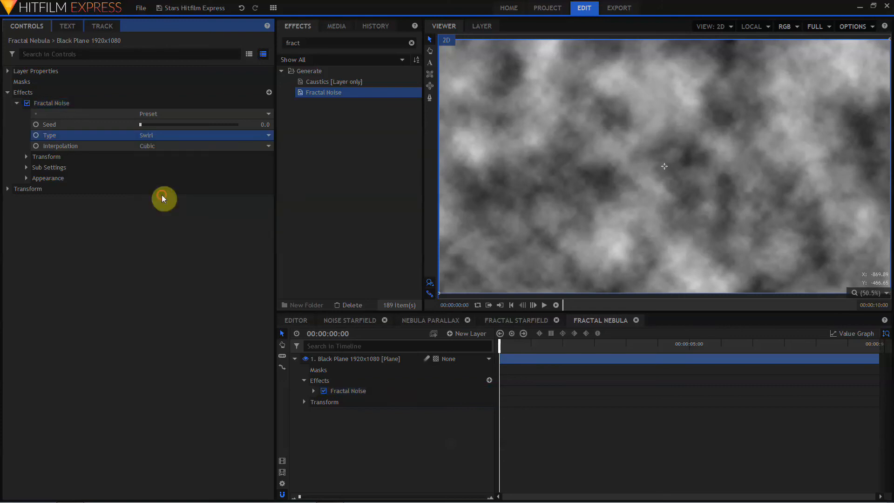
click(167, 137)
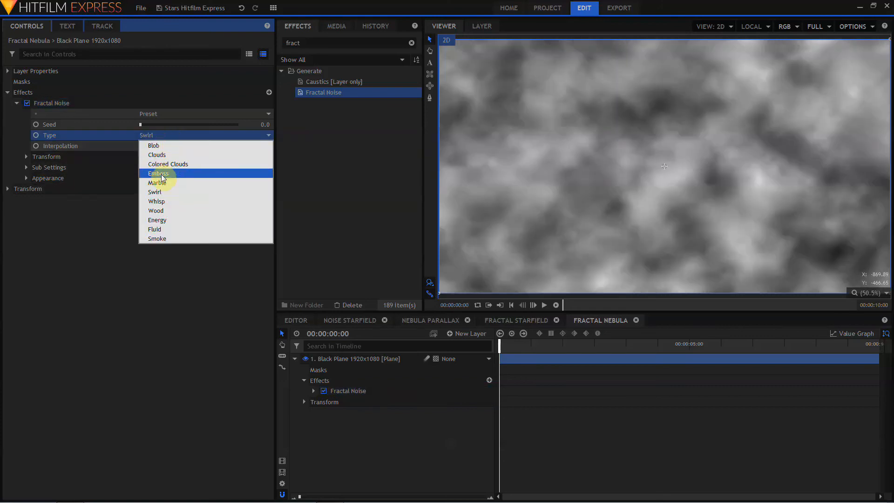
click(157, 193)
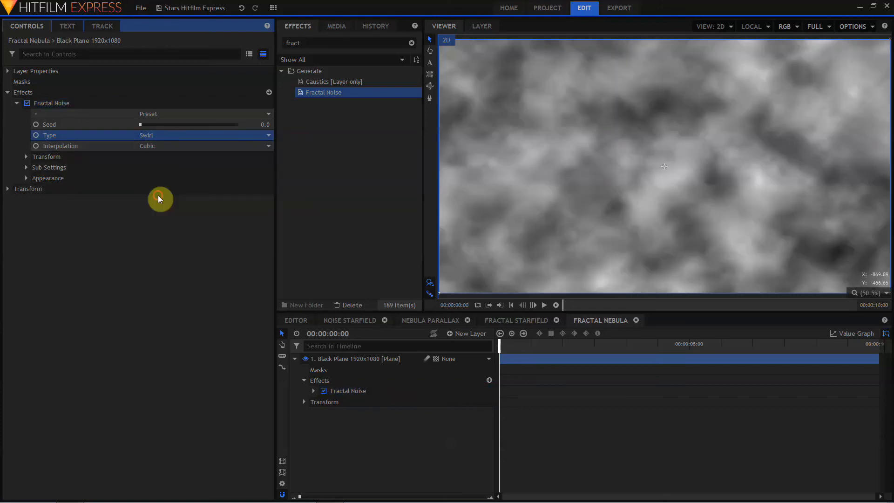
click(29, 155)
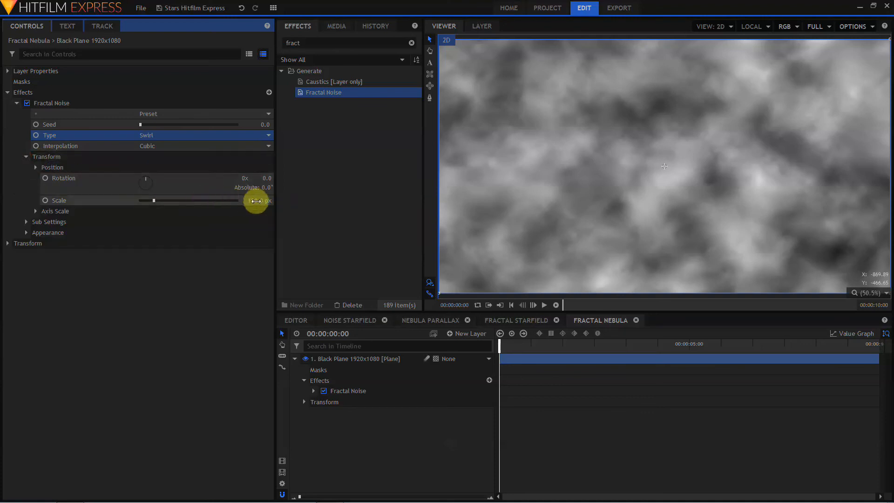
drag(255, 201, 158, 201)
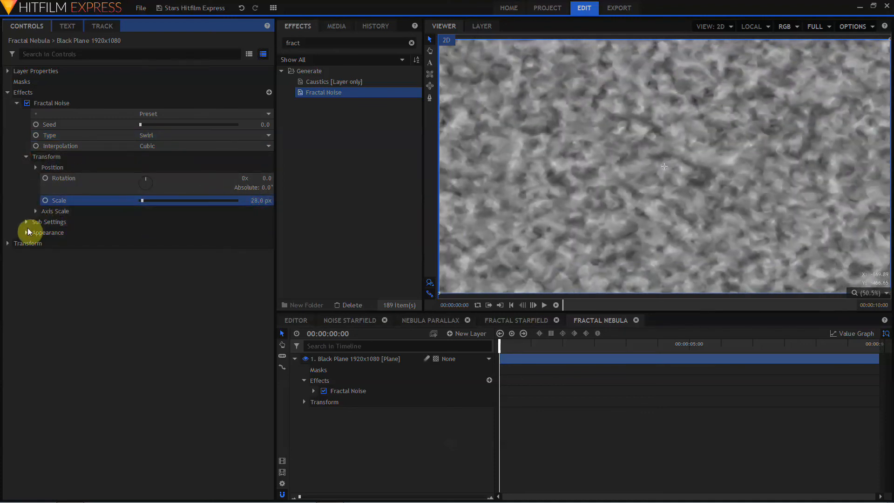
Set the Fractal Noise colors to blue (0, 85, 255) for Color 1 and red (170, 0, 0) for Color 2.
click(26, 232)
click(36, 243)
click(269, 254)
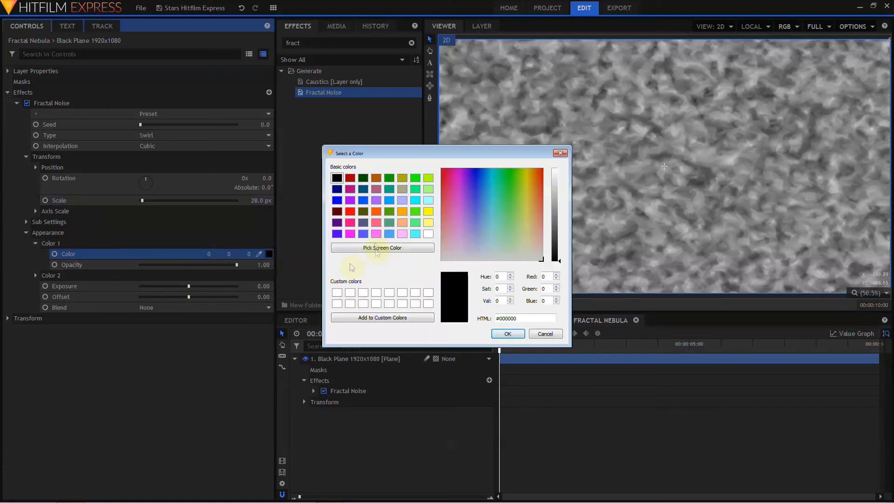
click(362, 201)
click(507, 332)
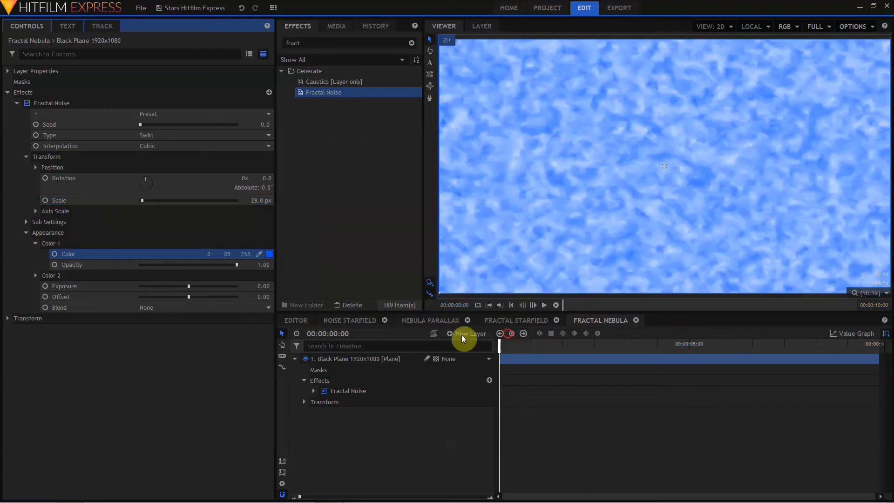
click(36, 275)
click(269, 285)
click(349, 178)
click(508, 333)
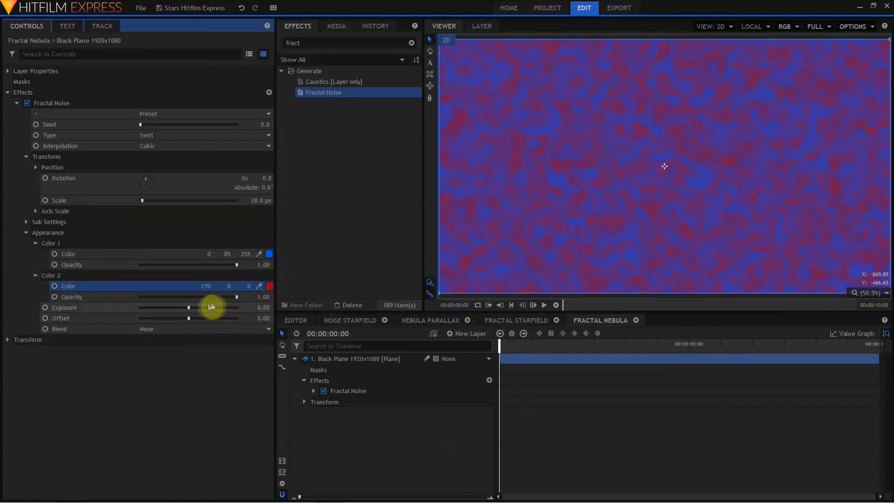
Set the noise exposure to 0.2 and offset to -0.1, and change the plane's blend mode to Add.
drag(189, 307, 182, 318)
click(7, 71)
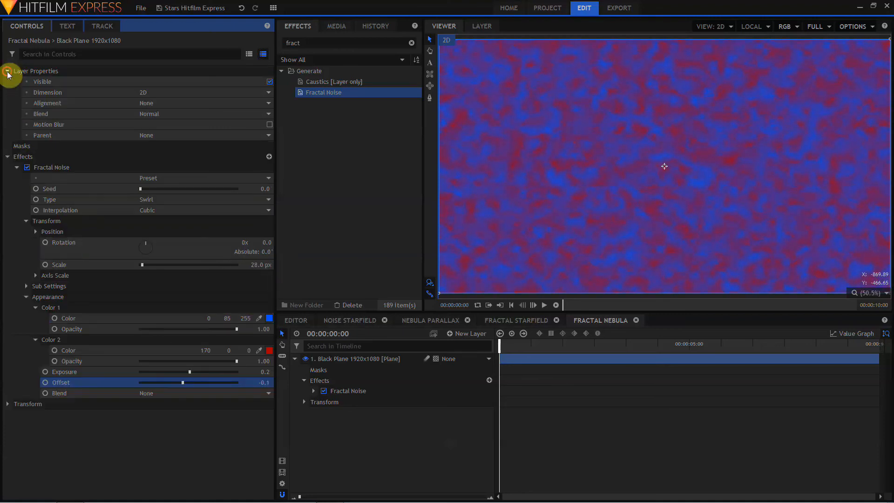
click(163, 112)
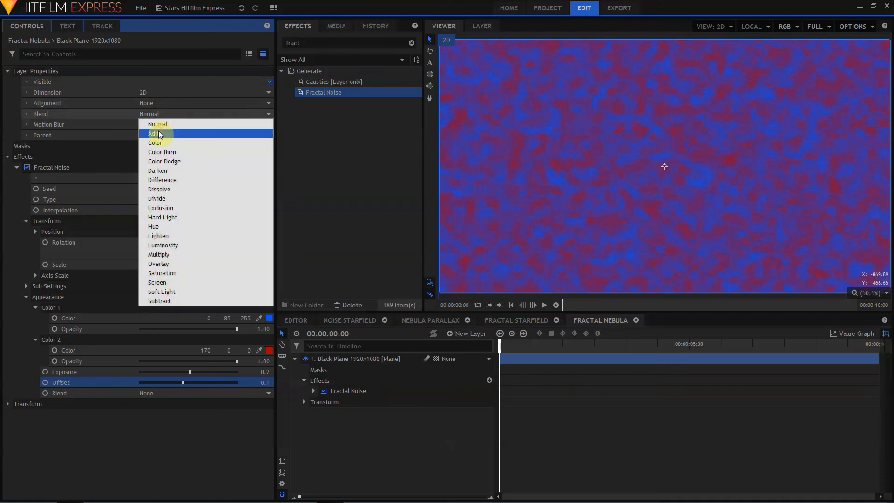
click(158, 132)
Draw a closed, irregular freehand mask over the upper-left area of the noise plane.
click(429, 96)
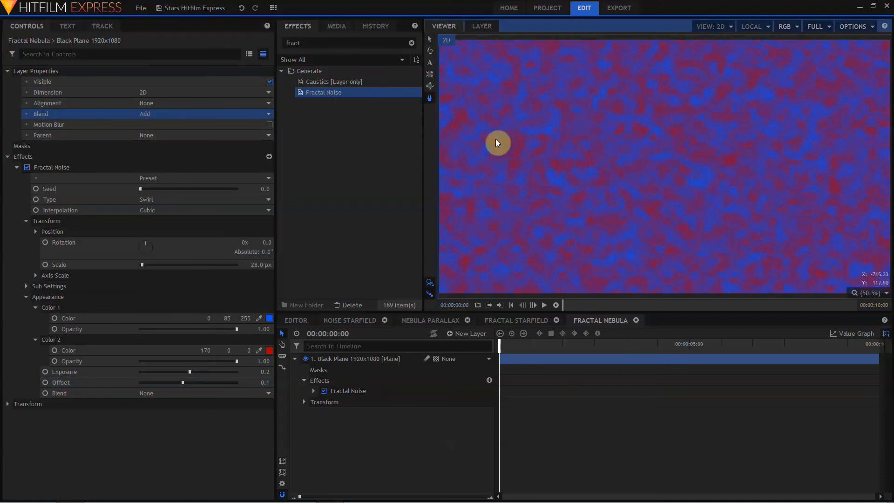
click(488, 128)
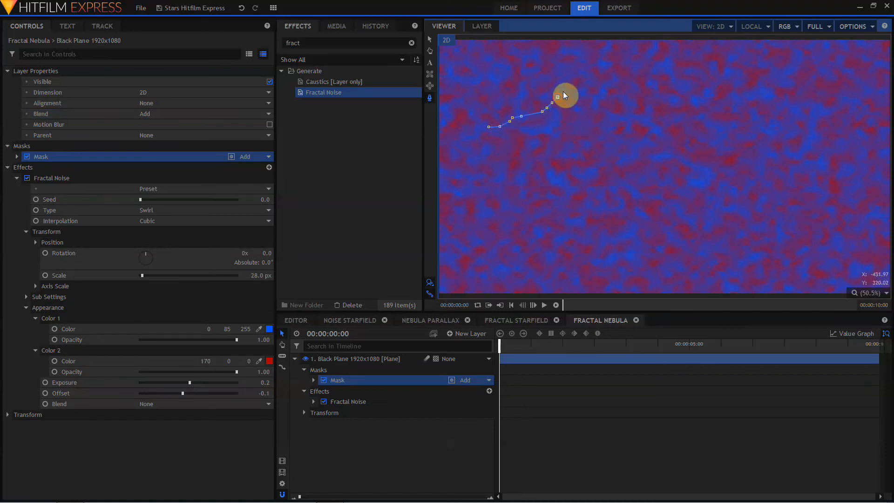
mouse_move(599, 93)
mouse_down()
mouse_move(652, 127)
mouse_move(633, 155)
mouse_move(613, 152)
mouse_move(584, 169)
mouse_move(575, 190)
mouse_move(542, 211)
mouse_move(476, 188)
mouse_move(496, 172)
mouse_move(468, 146)
mouse_move(480, 131)
mouse_up()
Disable the first mask, draw a second irregular mask over the plane's lower-right area, and enable the first mask again.
click(27, 157)
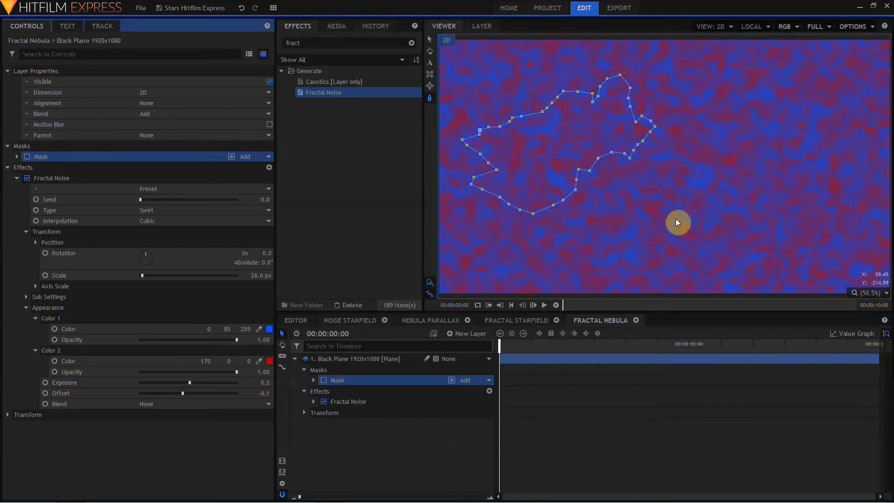
mouse_move(559, 262)
mouse_down()
mouse_move(566, 233)
mouse_move(583, 212)
mouse_up()
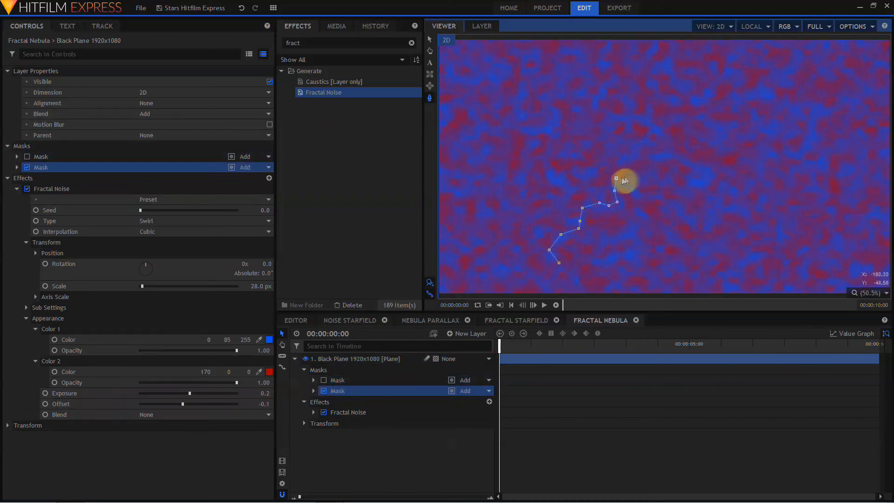
mouse_move(624, 181)
mouse_down()
mouse_move(651, 129)
mouse_move(684, 116)
mouse_move(756, 155)
mouse_move(745, 189)
mouse_move(716, 194)
mouse_move(741, 210)
mouse_up()
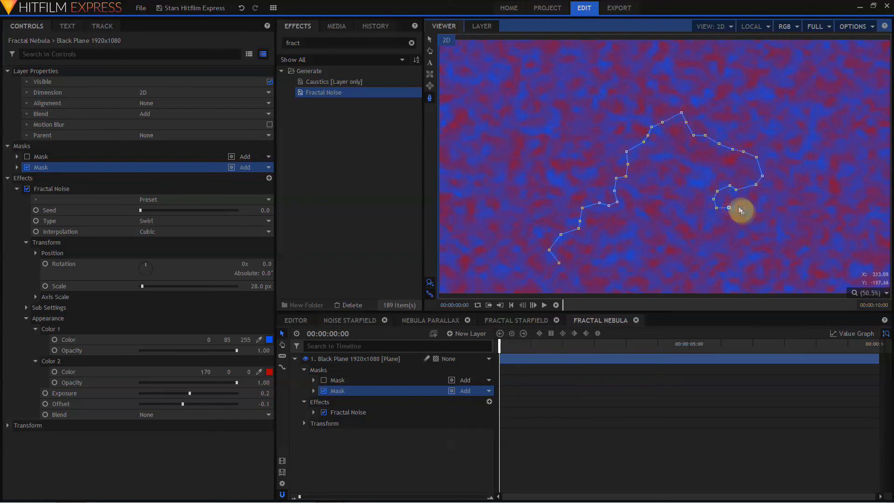
mouse_move(740, 272)
mouse_down()
mouse_move(708, 277)
mouse_move(697, 254)
mouse_move(606, 275)
mouse_move(570, 272)
mouse_up()
click(27, 156)
Draw a closed irregular mask inside the upper-left noise shape and set its blend to Subtract.
click(36, 156)
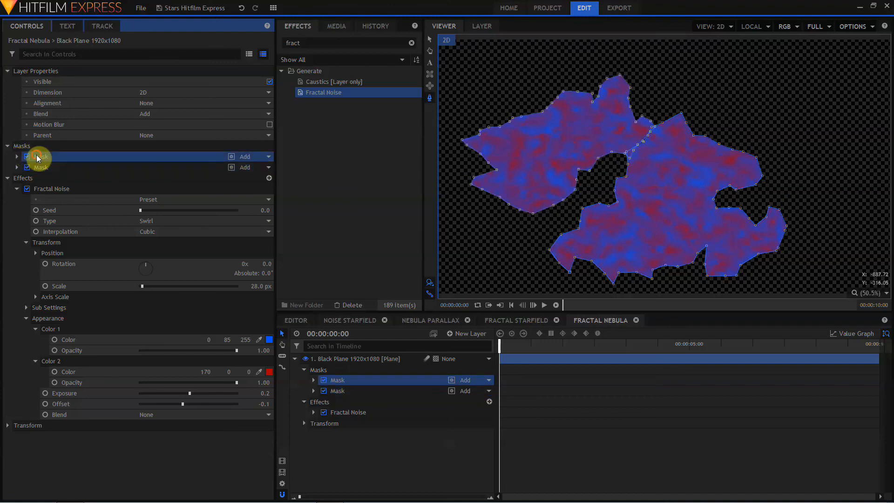
mouse_move(589, 114)
mouse_down()
mouse_move(564, 117)
mouse_move(542, 150)
mouse_move(544, 183)
mouse_move(580, 145)
mouse_move(577, 119)
mouse_up()
click(269, 178)
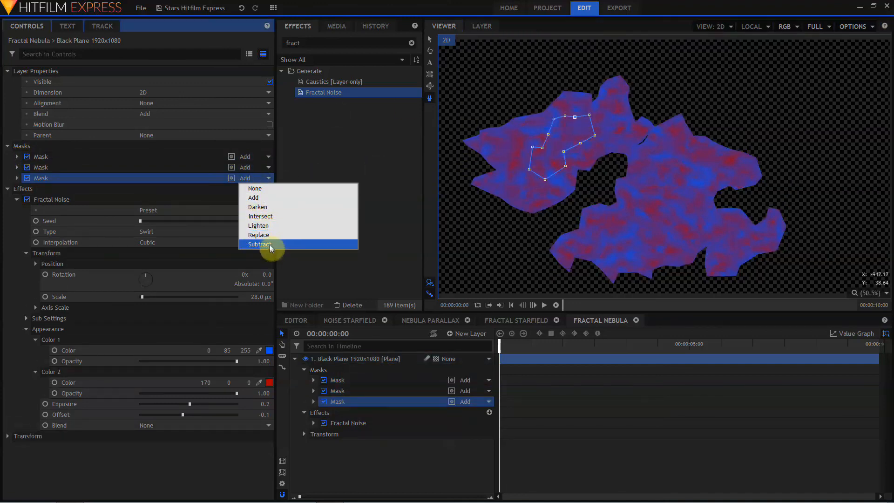
click(250, 232)
Draw another closed irregular mask inside the lower-right noise shape and set its blend to Subtract.
click(669, 159)
click(662, 162)
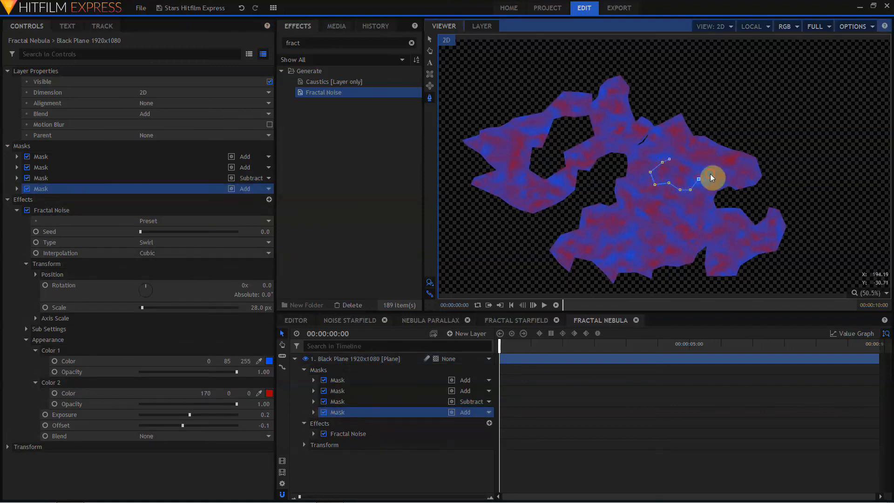
click(269, 188)
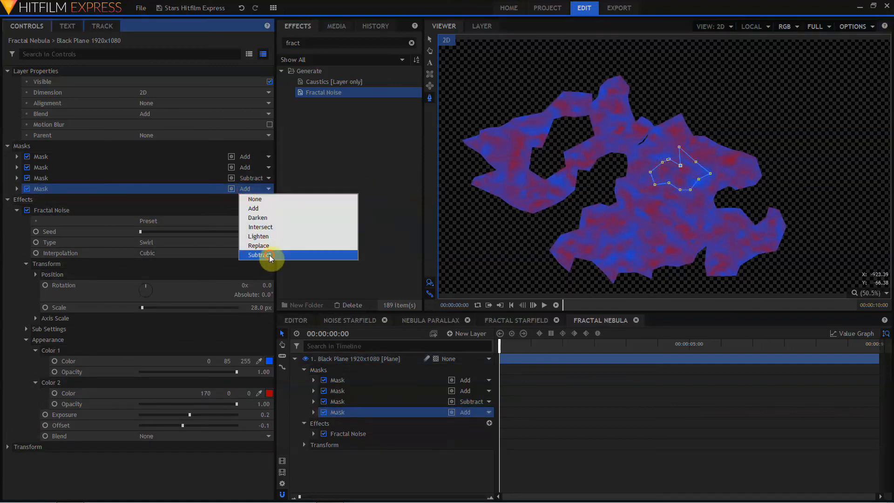
click(267, 249)
Feather all four masks, setting the feather strength to 58 px, 56 px and 72 px for the first three.
click(17, 189)
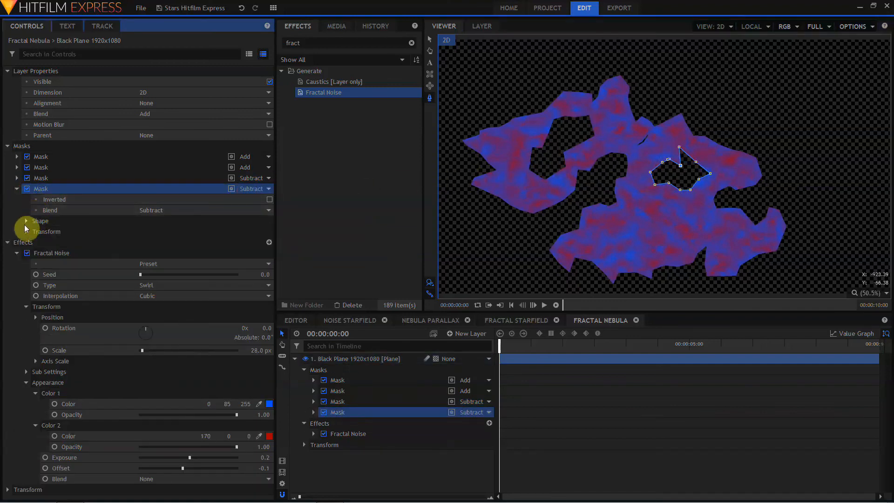
click(62, 55)
text(feather)
drag(256, 113, 265, 113)
drag(255, 156, 261, 157)
drag(256, 199, 262, 199)
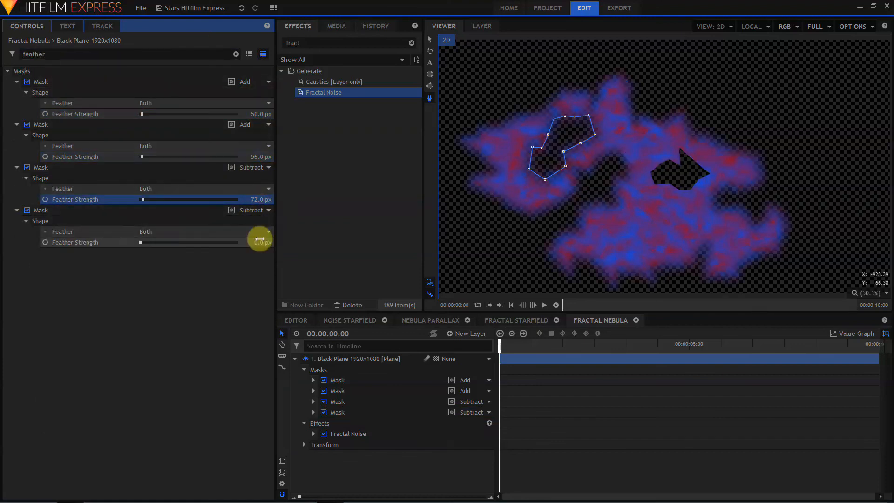
drag(256, 242, 262, 241)
Darken the Fractal Noise colors to a value of 64: Color 1 (0, 21, 64) and Color 2 (64, 0, 0).
double_click(20, 54)
text(color)
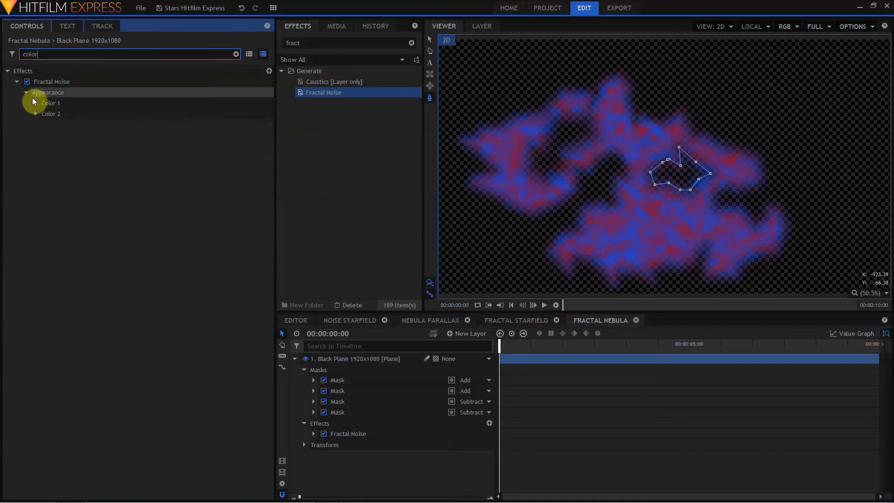
click(269, 114)
text(64)
click(508, 333)
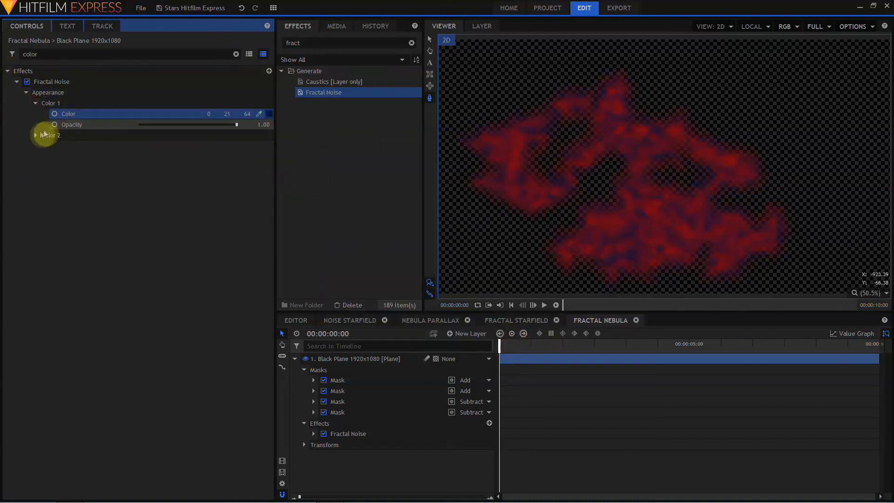
click(35, 135)
click(269, 145)
text(64)
click(507, 334)
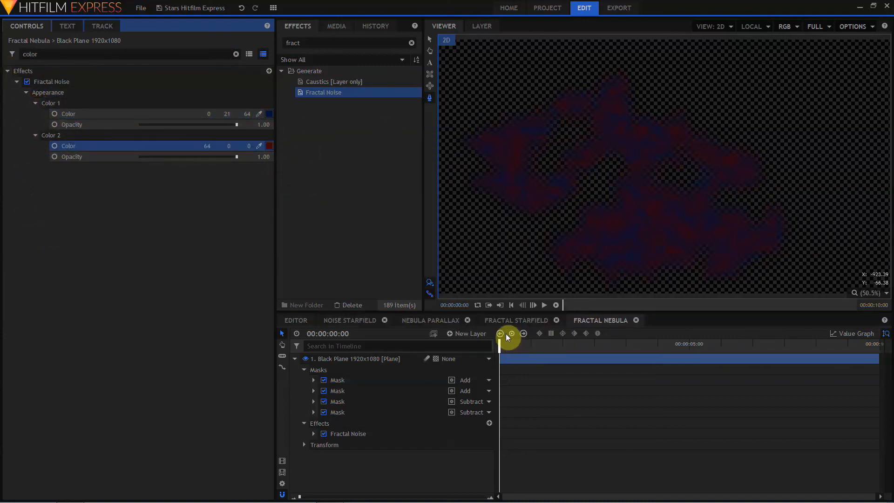
Duplicate the noise plane and delete all four masks from the upper copy.
click(295, 358)
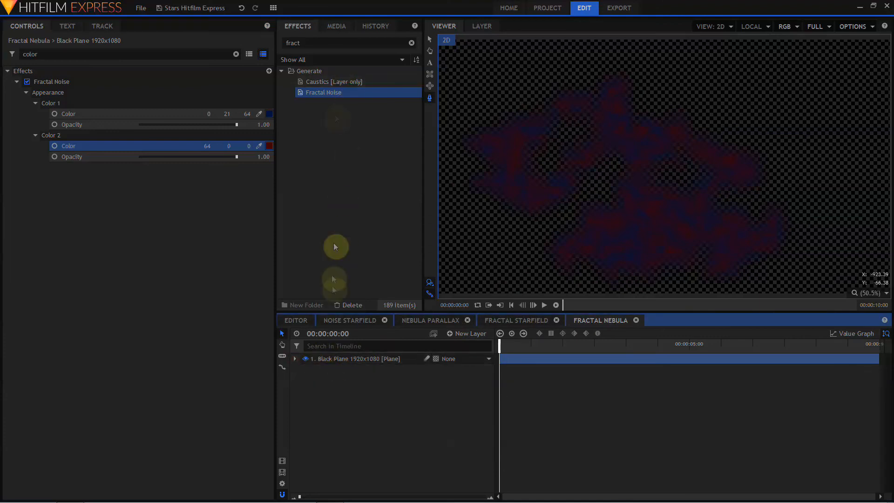
click(343, 359)
key(ctrl+d)
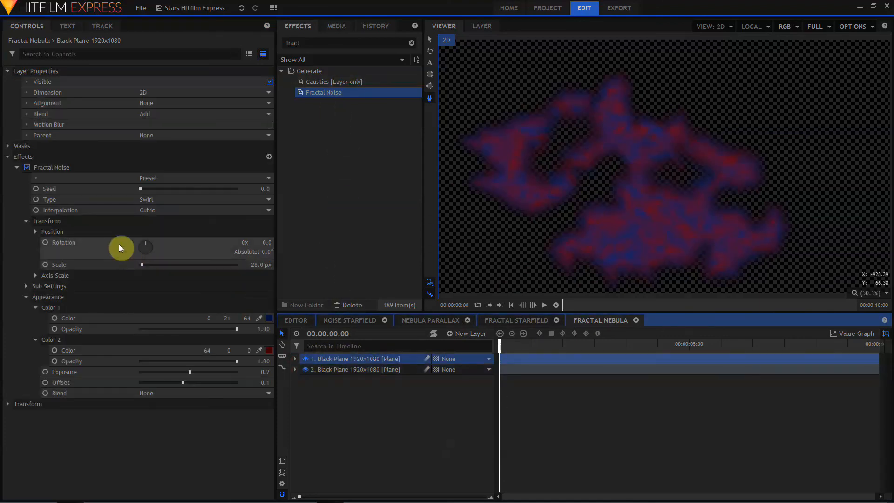
click(14, 146)
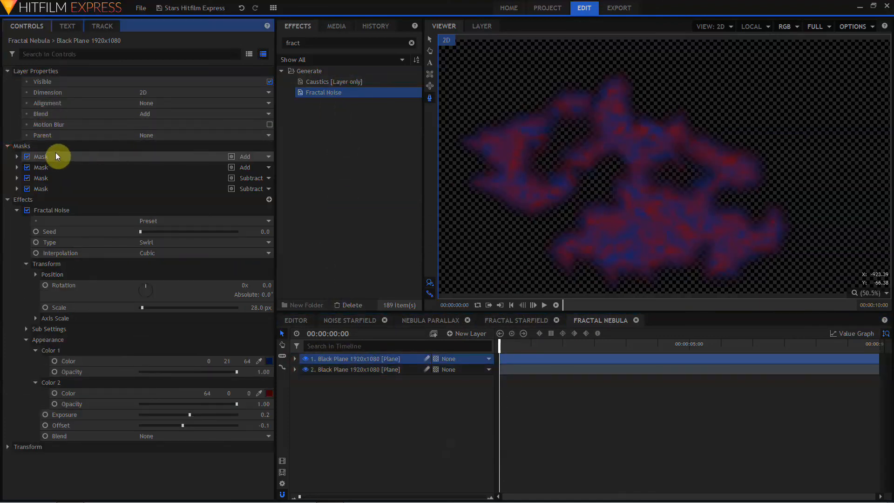
click(51, 154)
shift+click(46, 184)
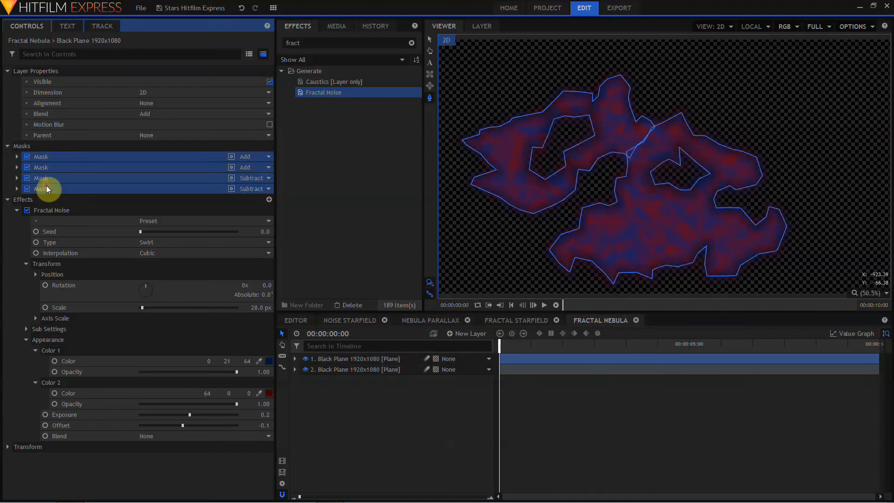
key(Delete)
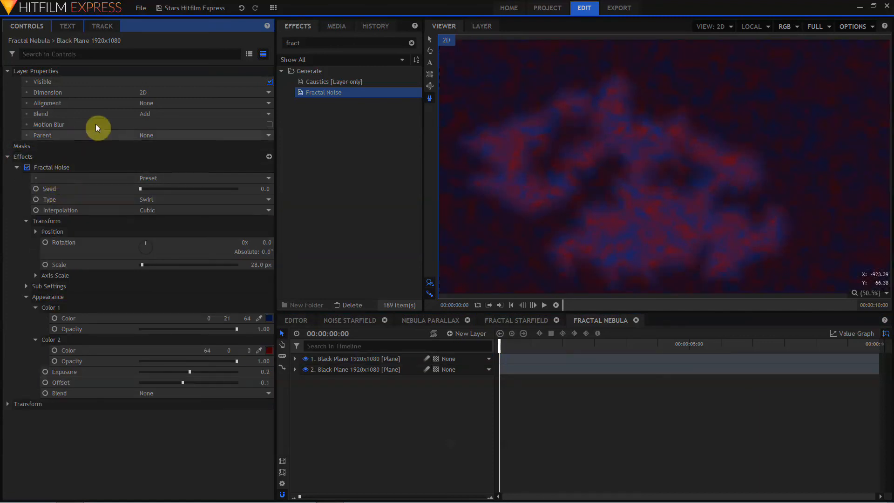
Hide the original noise plane and set the copy's Fractal Noise type to Clouds.
click(305, 369)
click(181, 199)
click(167, 220)
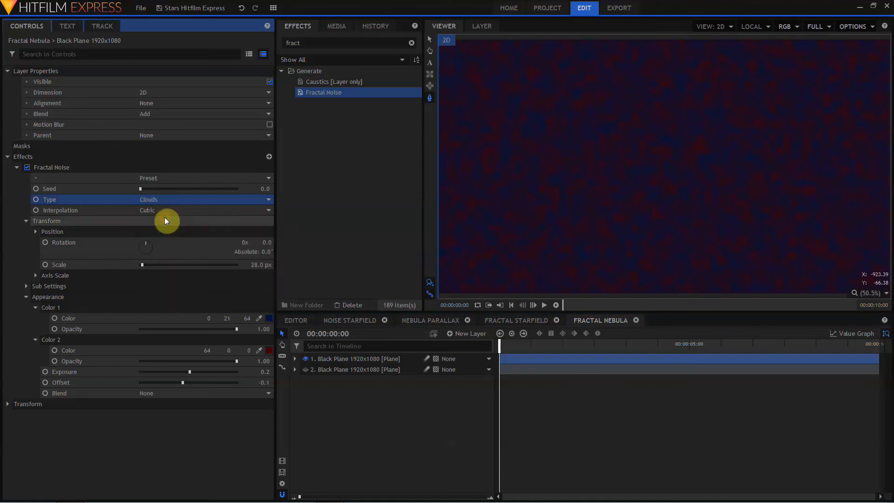
Set the copy's Fractal Noise Color 1 to purple (42, 21, 64) and Color 2 to green (43, 64, 32).
click(269, 318)
click(375, 200)
double_click(500, 300)
text(64)
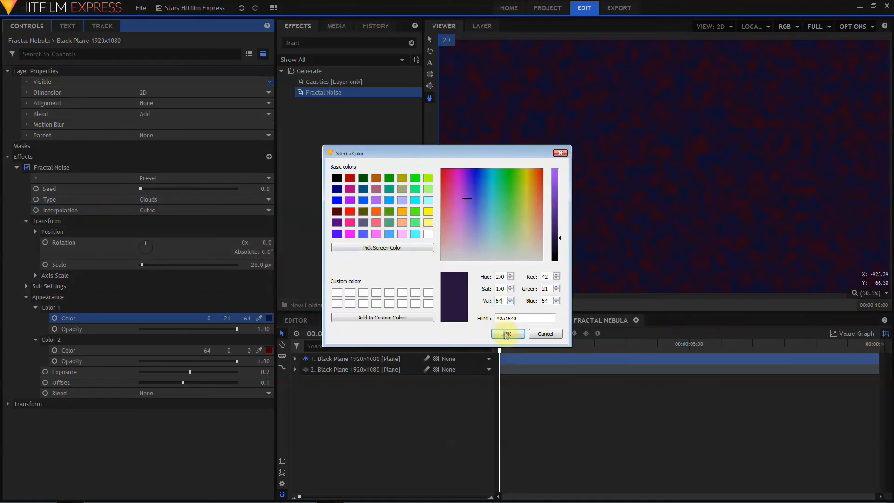
click(508, 334)
click(269, 349)
click(514, 214)
double_click(501, 301)
text(64)
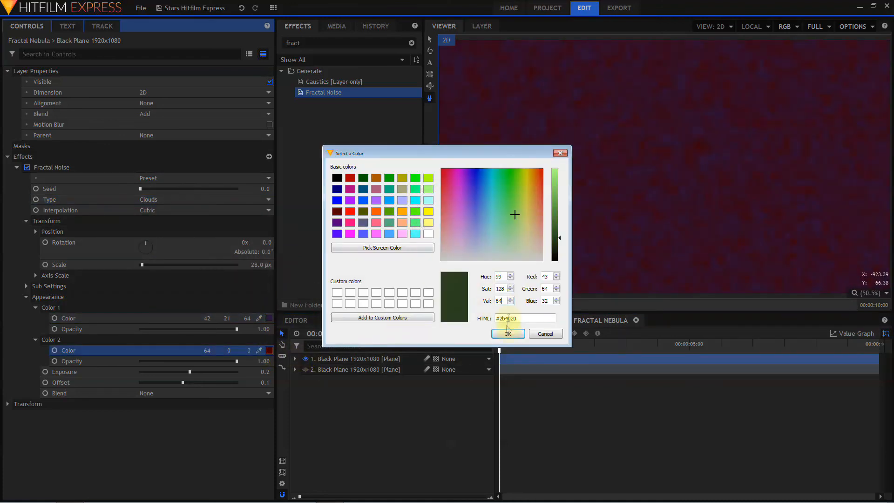
click(507, 333)
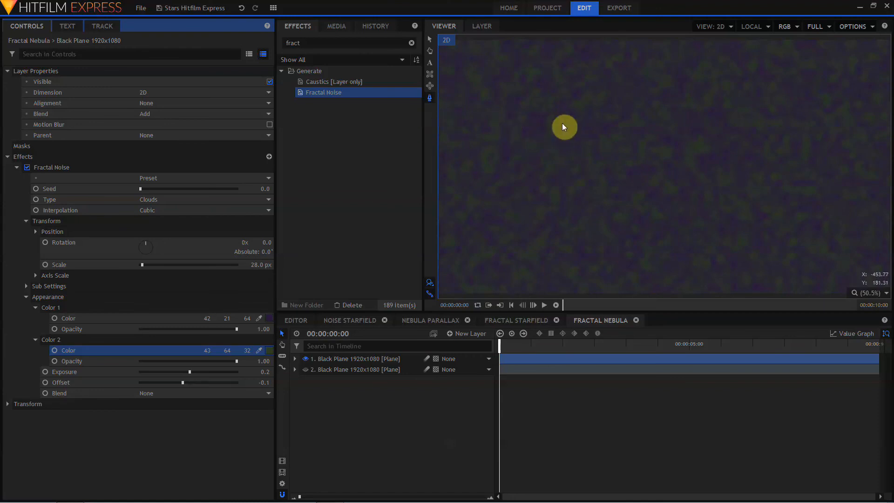
Draw a closed irregular mask over the copy's upper-left area and set the Fractal Noise scale to 74 px.
mouse_move(572, 64)
mouse_down()
mouse_move(451, 99)
mouse_move(490, 205)
mouse_move(550, 162)
mouse_move(595, 104)
mouse_move(592, 68)
mouse_move(572, 63)
mouse_up()
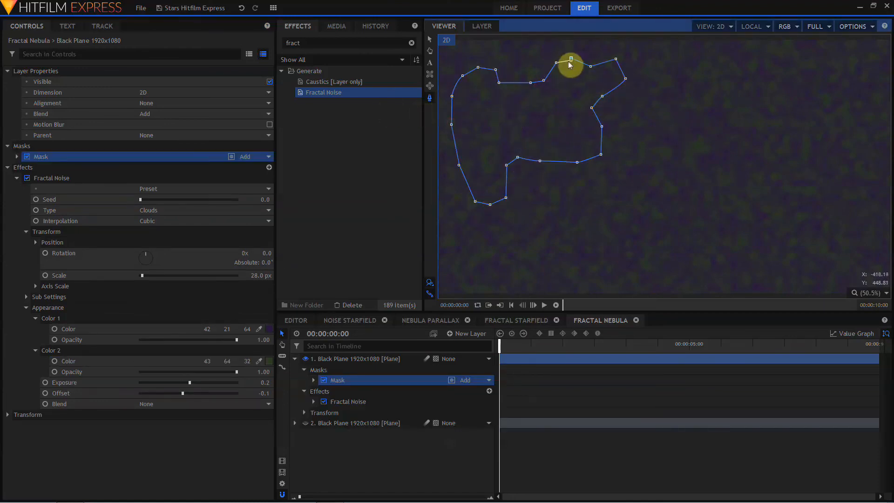
click(570, 61)
drag(261, 275, 282, 275)
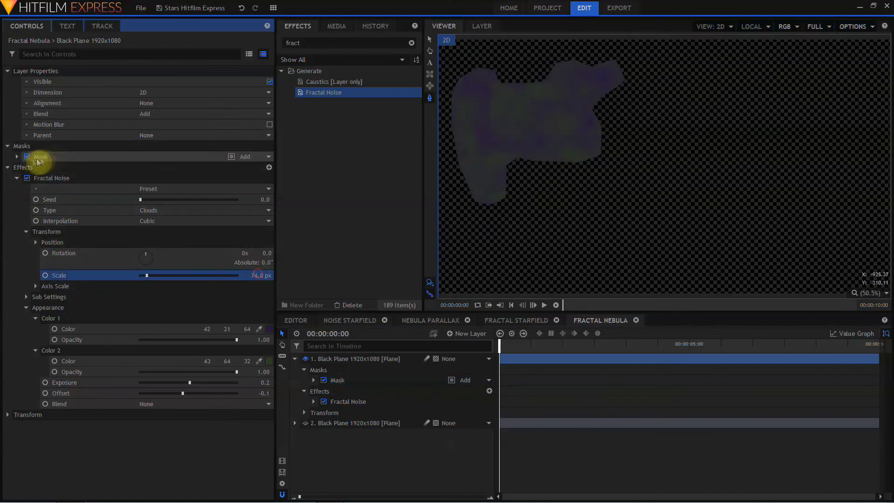
Disable the copy's first mask, draw a large irregular mask over the plane's right side, and enable the first mask again.
click(27, 156)
click(670, 89)
mouse_move(676, 77)
mouse_down()
mouse_move(730, 62)
mouse_move(770, 79)
mouse_move(793, 127)
mouse_move(829, 133)
mouse_move(838, 107)
mouse_move(877, 143)
mouse_move(881, 219)
mouse_move(831, 229)
mouse_move(817, 282)
mouse_move(789, 224)
mouse_move(763, 274)
mouse_move(713, 279)
mouse_move(686, 242)
mouse_move(691, 200)
mouse_up()
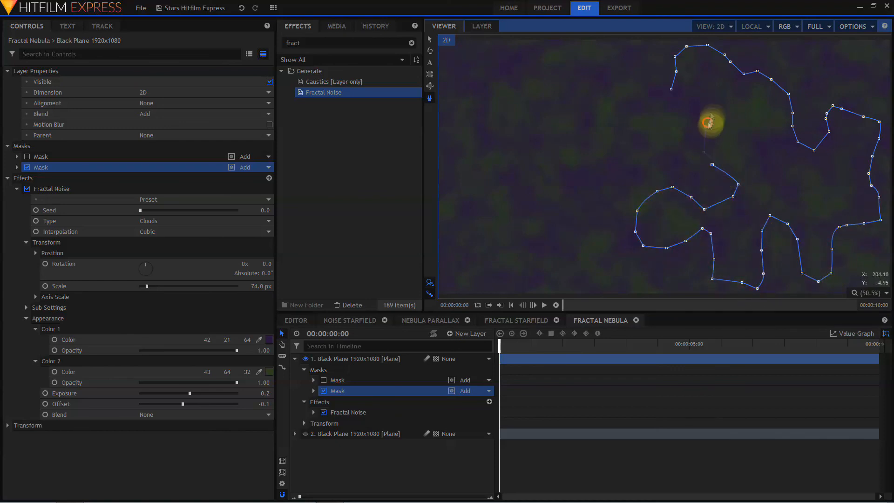
click(670, 89)
click(27, 157)
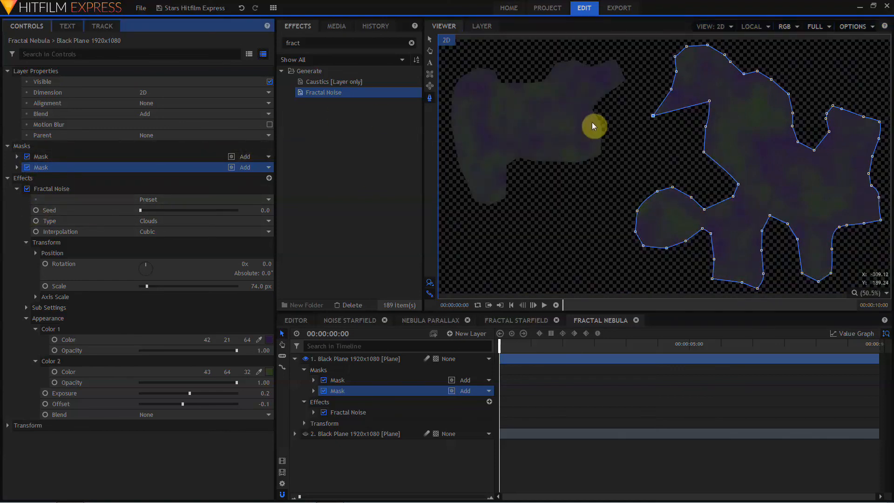
Draw a small irregular mask inside each of the copy's two noise shapes and set both blends to Subtract.
mouse_move(551, 87)
mouse_down()
mouse_move(505, 106)
mouse_move(542, 132)
mouse_move(573, 122)
mouse_move(551, 88)
mouse_up()
click(268, 178)
click(251, 205)
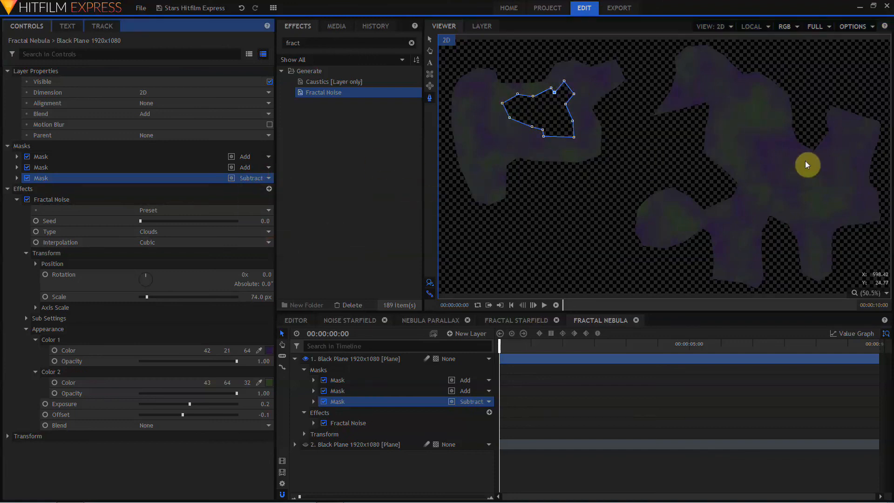
mouse_move(783, 170)
mouse_down()
mouse_move(791, 207)
mouse_move(786, 153)
mouse_up()
click(782, 171)
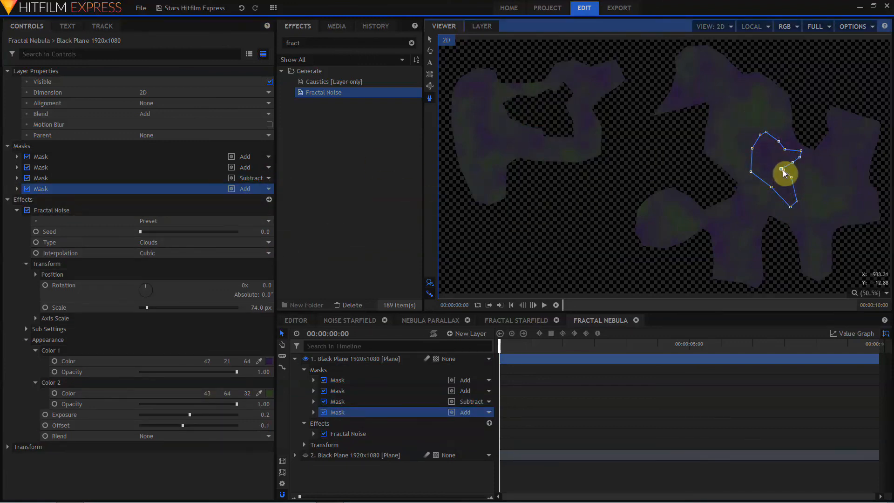
click(269, 188)
click(251, 216)
Feather all four of the copy's masks, setting the feather strength to 74 px, 108 px and 116 px for the first three.
click(137, 54)
text(feather)
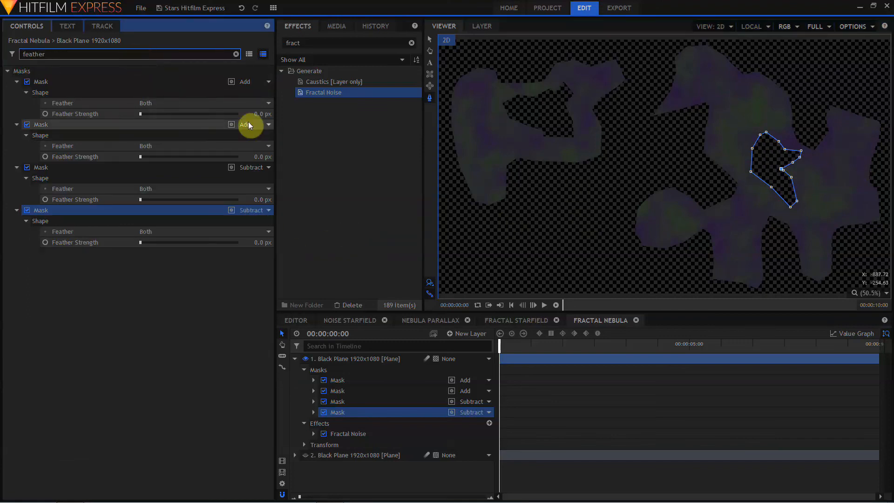
drag(255, 114, 290, 114)
drag(255, 156, 306, 157)
drag(256, 200, 310, 199)
drag(256, 242, 289, 242)
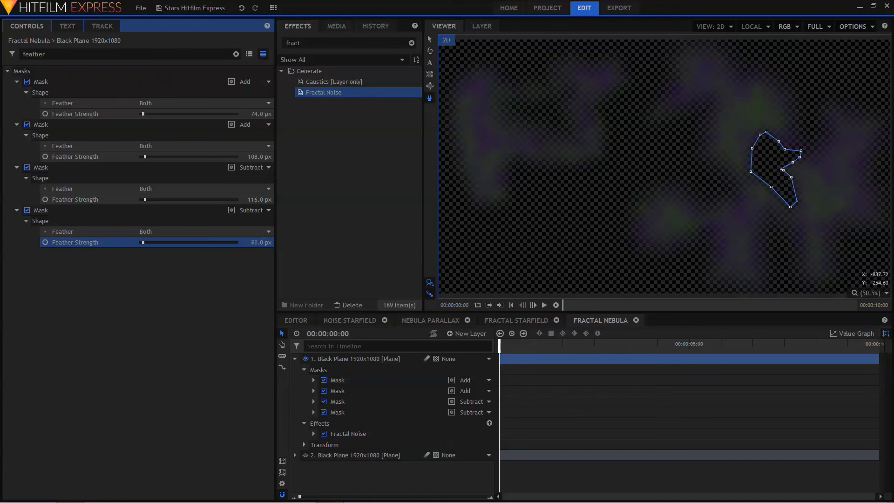
Show the original noise plane again and add Black Plane 1920x1080 from the media to the timeline beneath the noise layers.
click(303, 455)
click(331, 26)
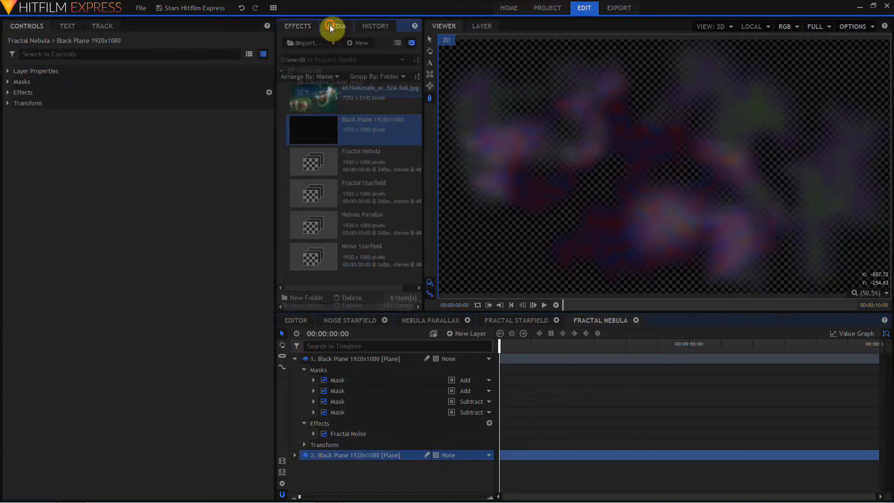
drag(309, 128, 355, 463)
drag(299, 126, 294, 456)
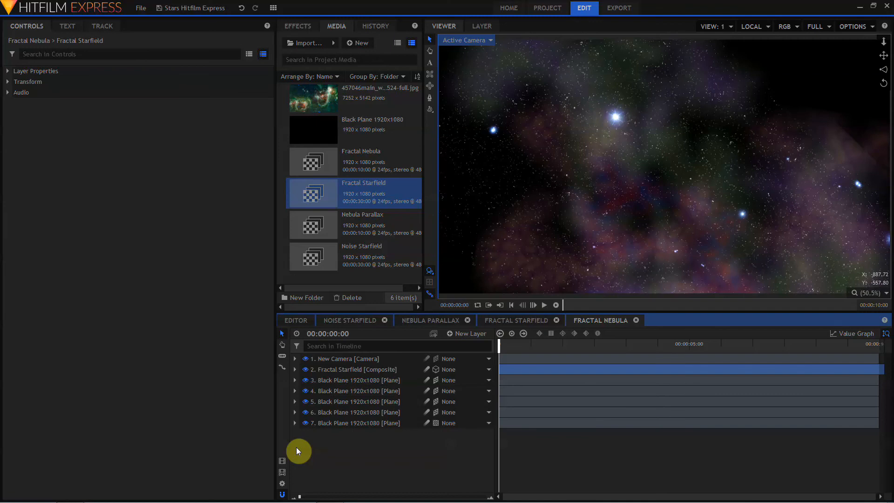
Inspect the Fractal Noise settings of the layer 5 plane and play back the finished composite.
click(336, 417)
click(336, 404)
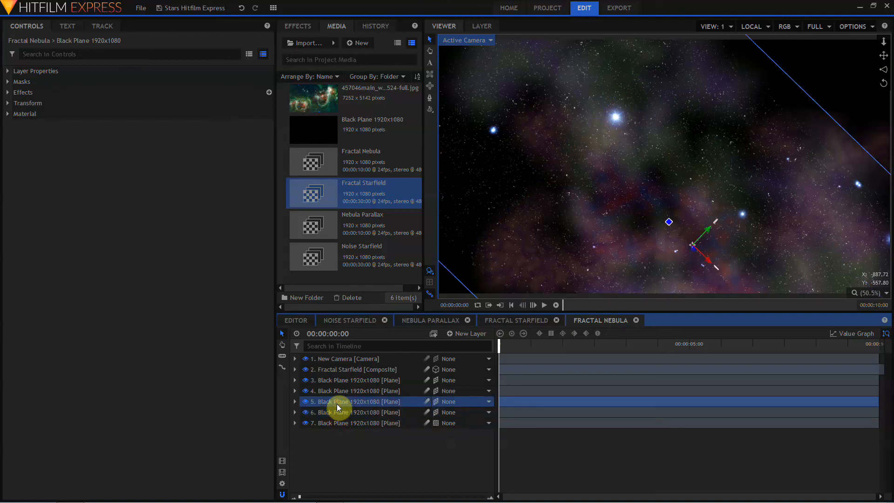
click(7, 93)
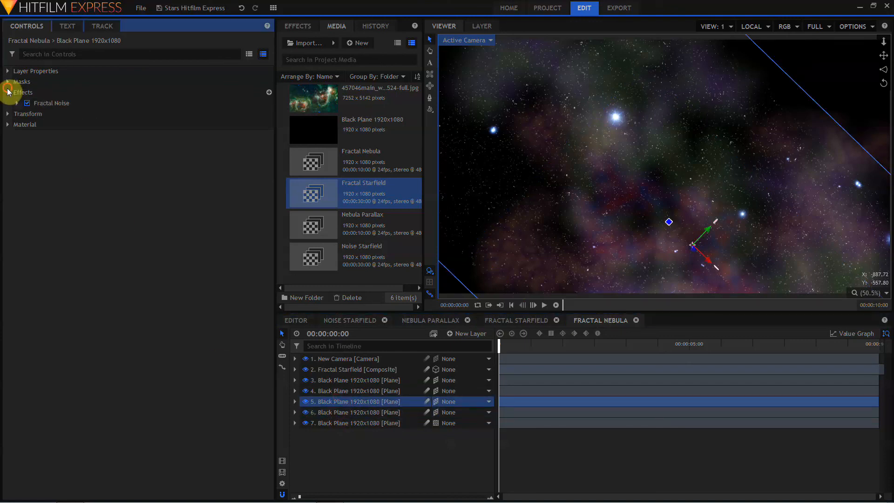
click(17, 103)
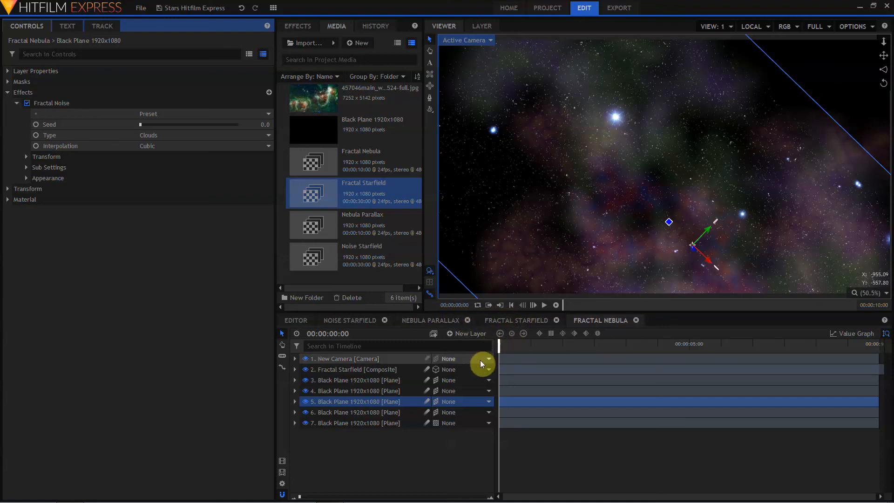
click(543, 305)
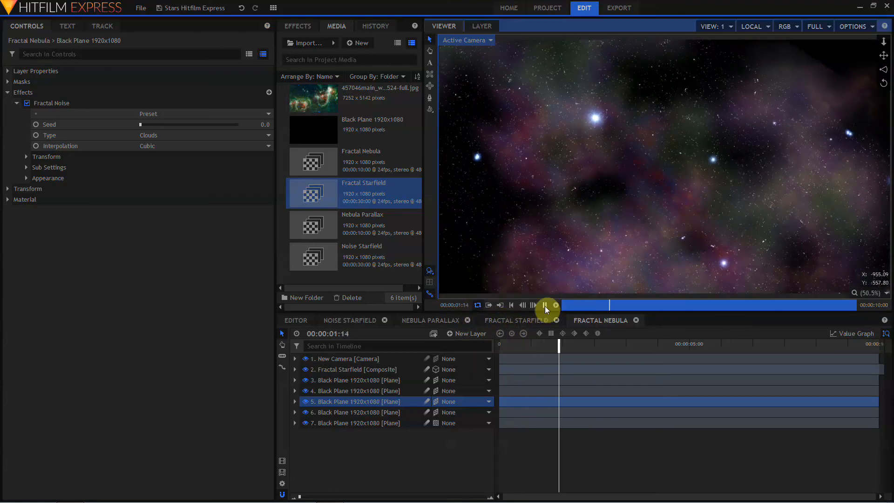